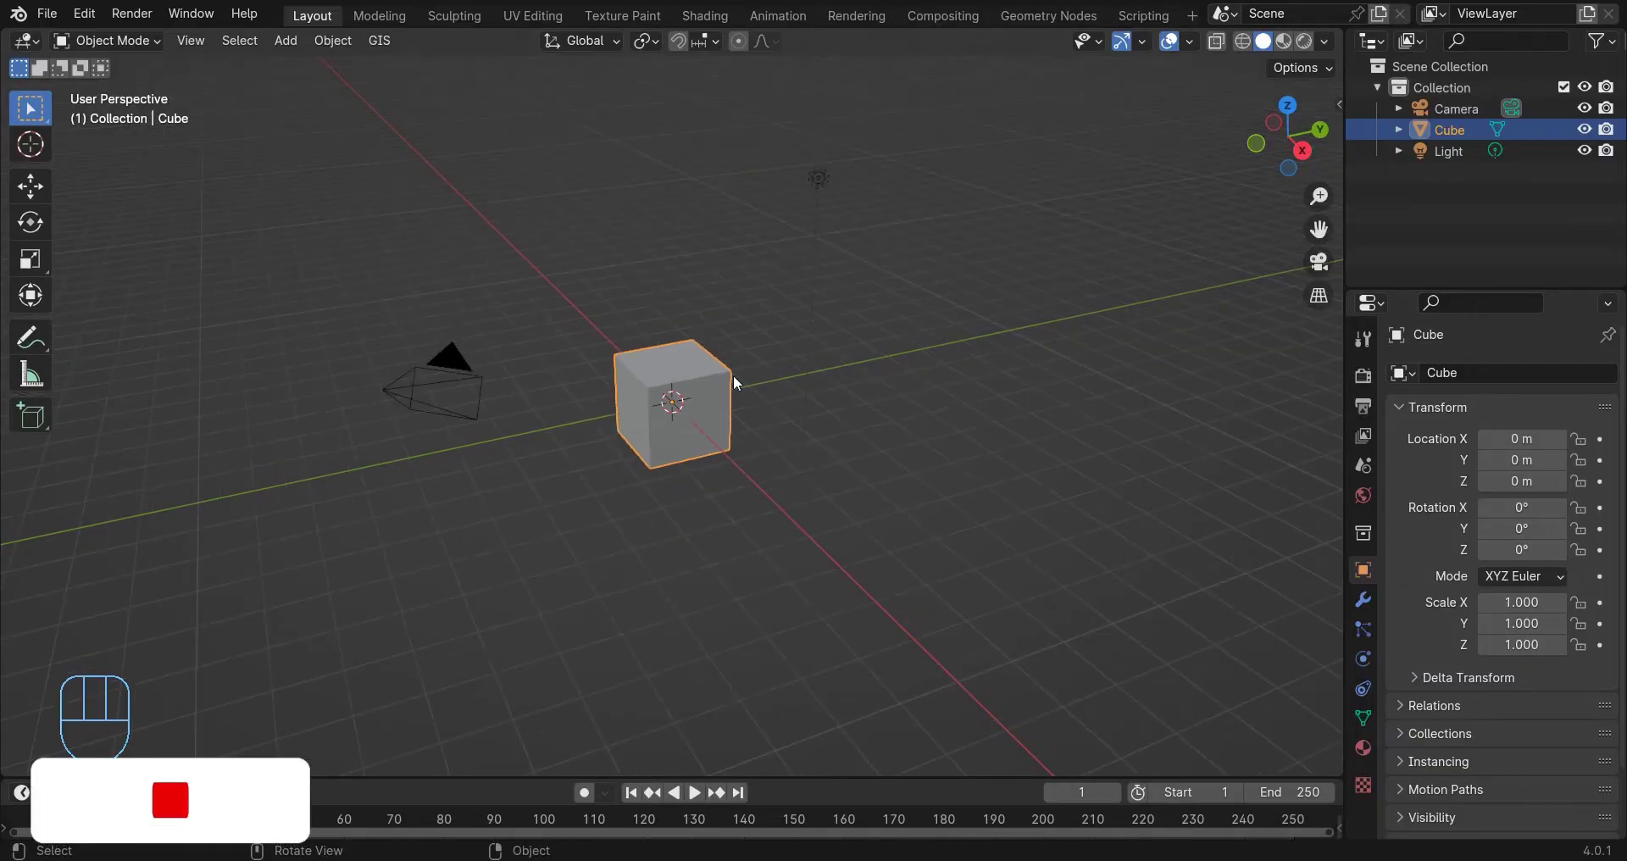
pyautogui.click(818, 178)
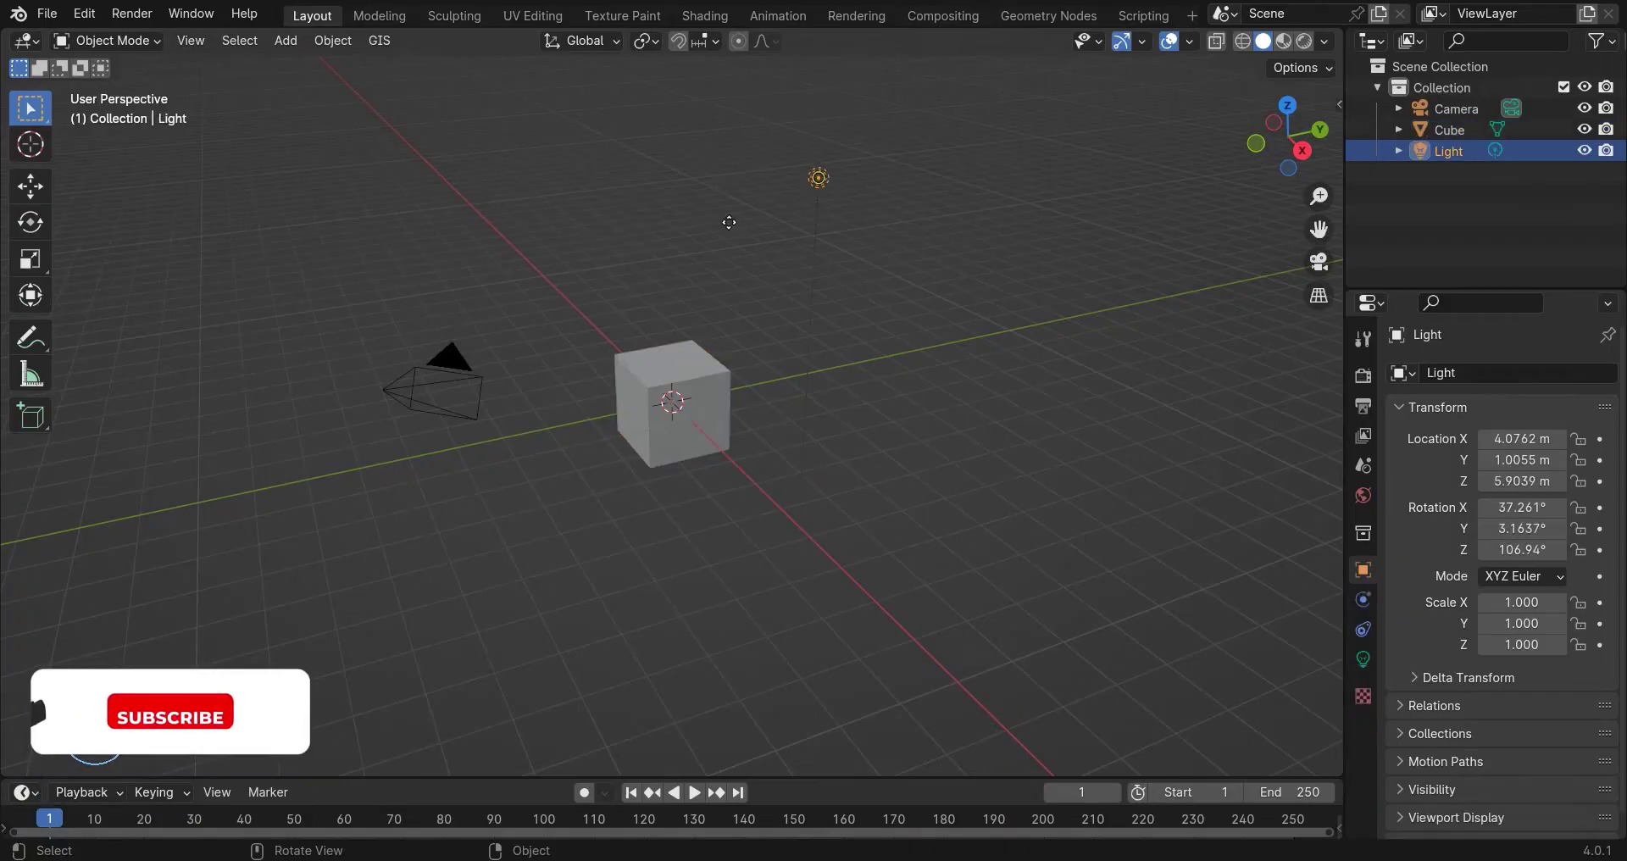
pyautogui.click(454, 383)
pyautogui.click(952, 476)
pyautogui.scroll(2, 802, 414)
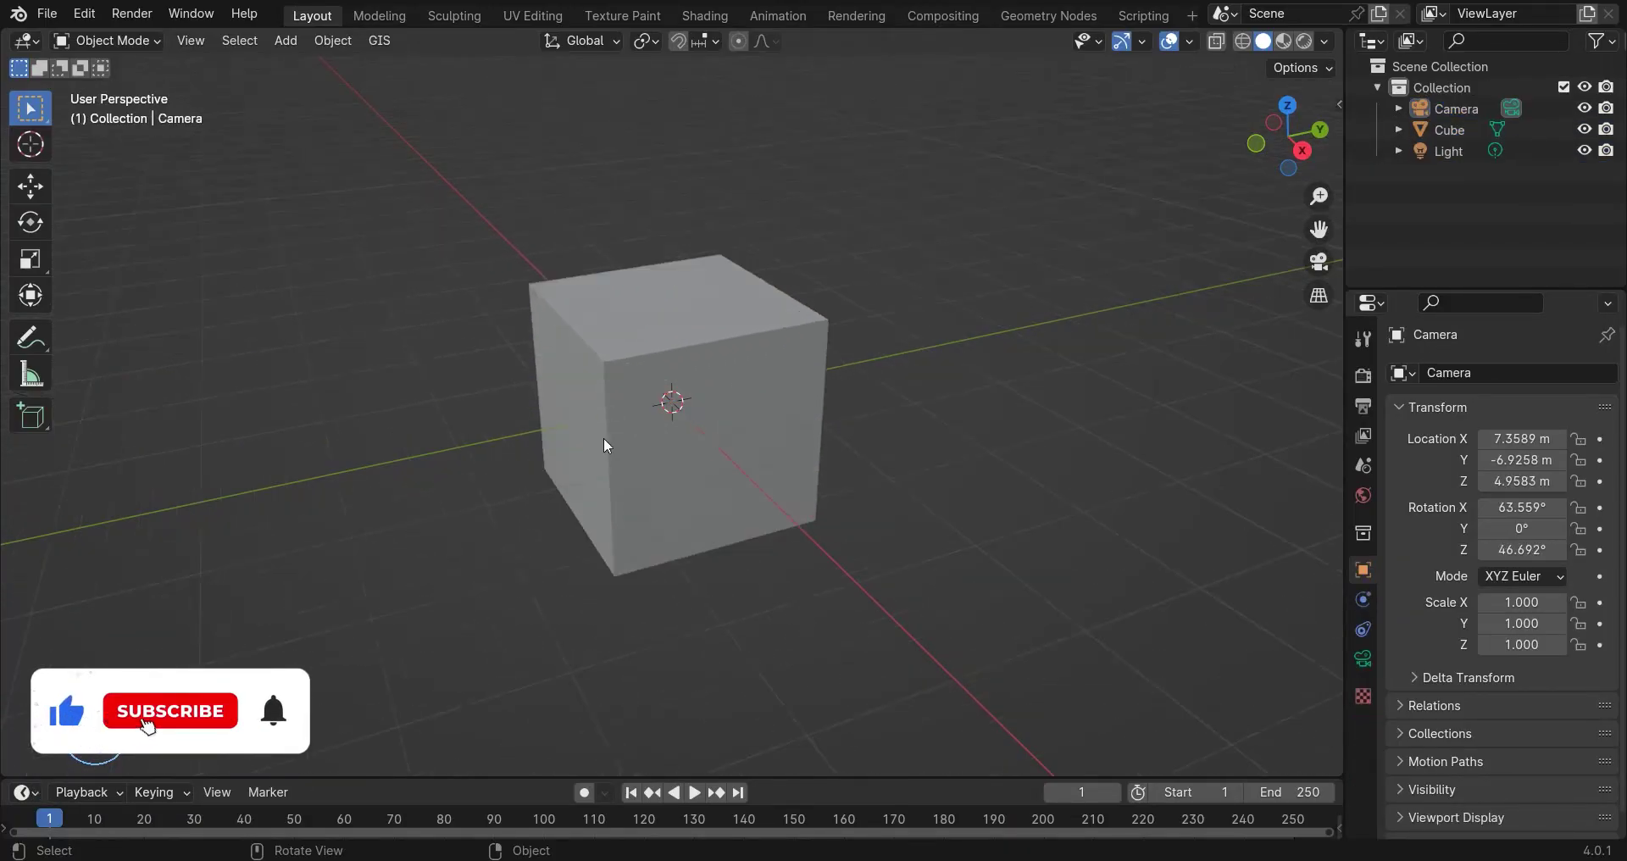
pyautogui.scroll(-3, 604, 437)
pyautogui.click(663, 419)
pyautogui.scroll(-2, 663, 419)
# Clear the point light's location so it sits at the world origin inside the cube.
pyautogui.click(788, 226)
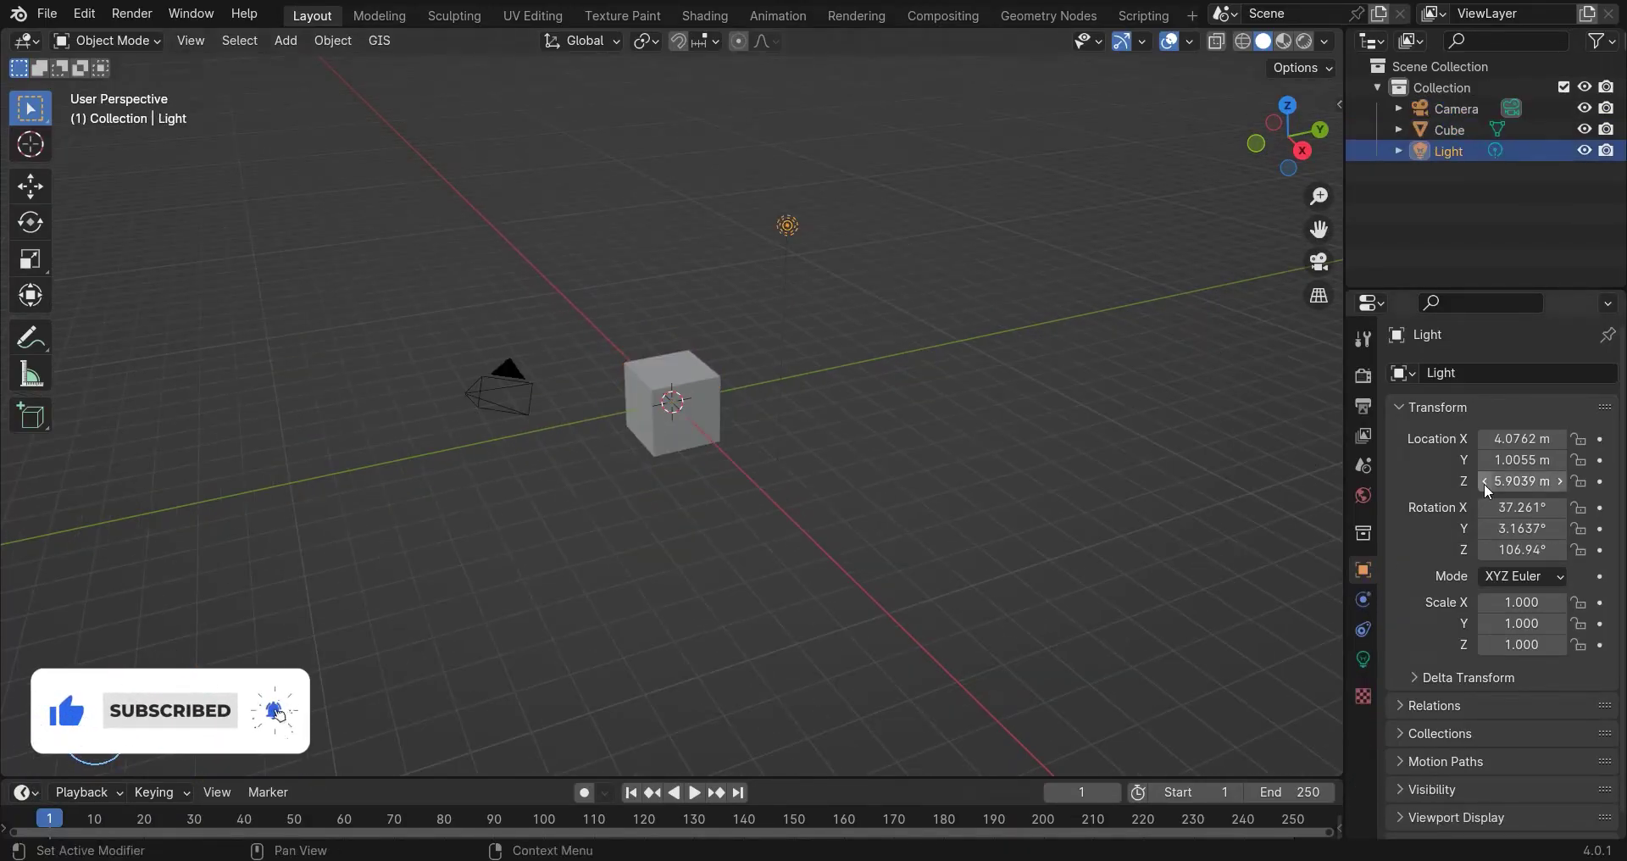
pyautogui.moveTo(1493, 439); pyautogui.dragTo(1493, 480)
pyautogui.click(962, 470)
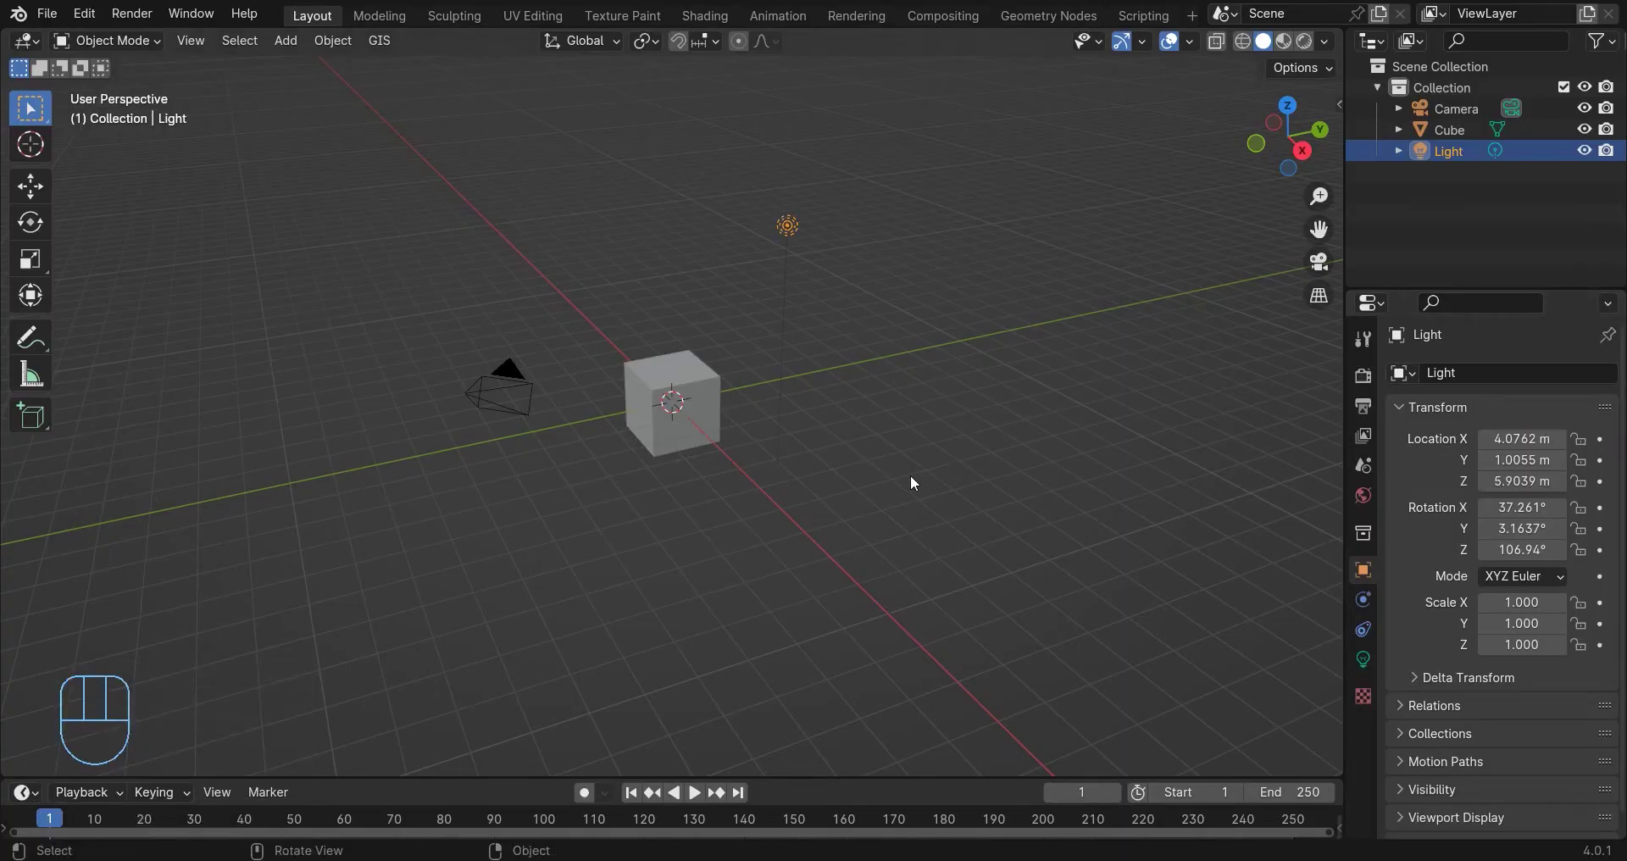
pyautogui.hotkey('alt', 'g')
pyautogui.scroll(8, 703, 360)
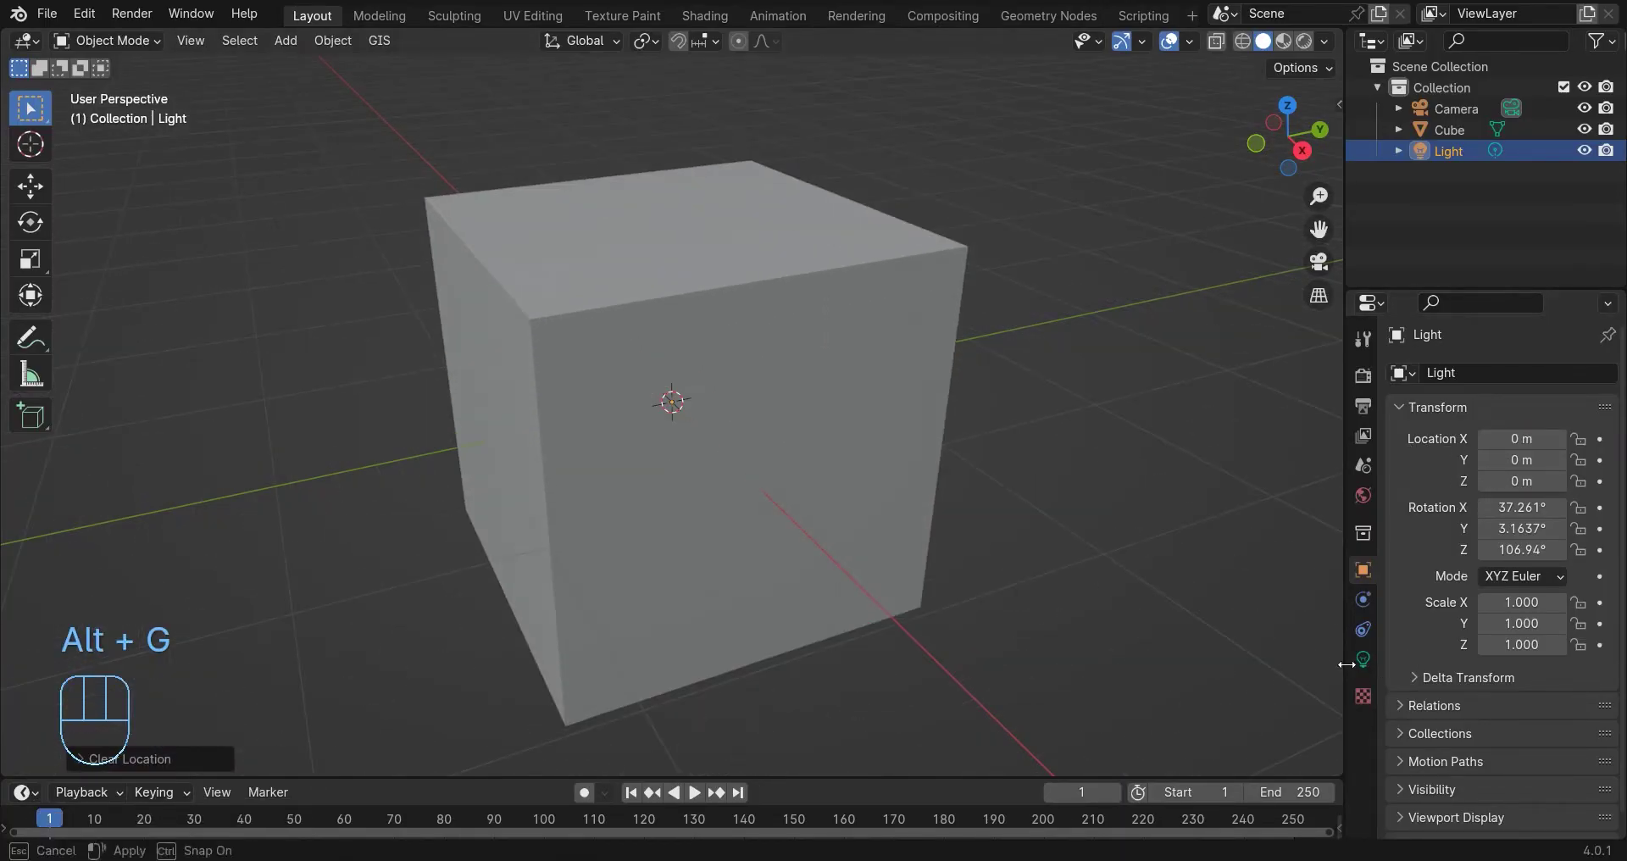
# Give the point light at the origin a light blue colour and a power of 15 W.
pyautogui.click(1362, 659)
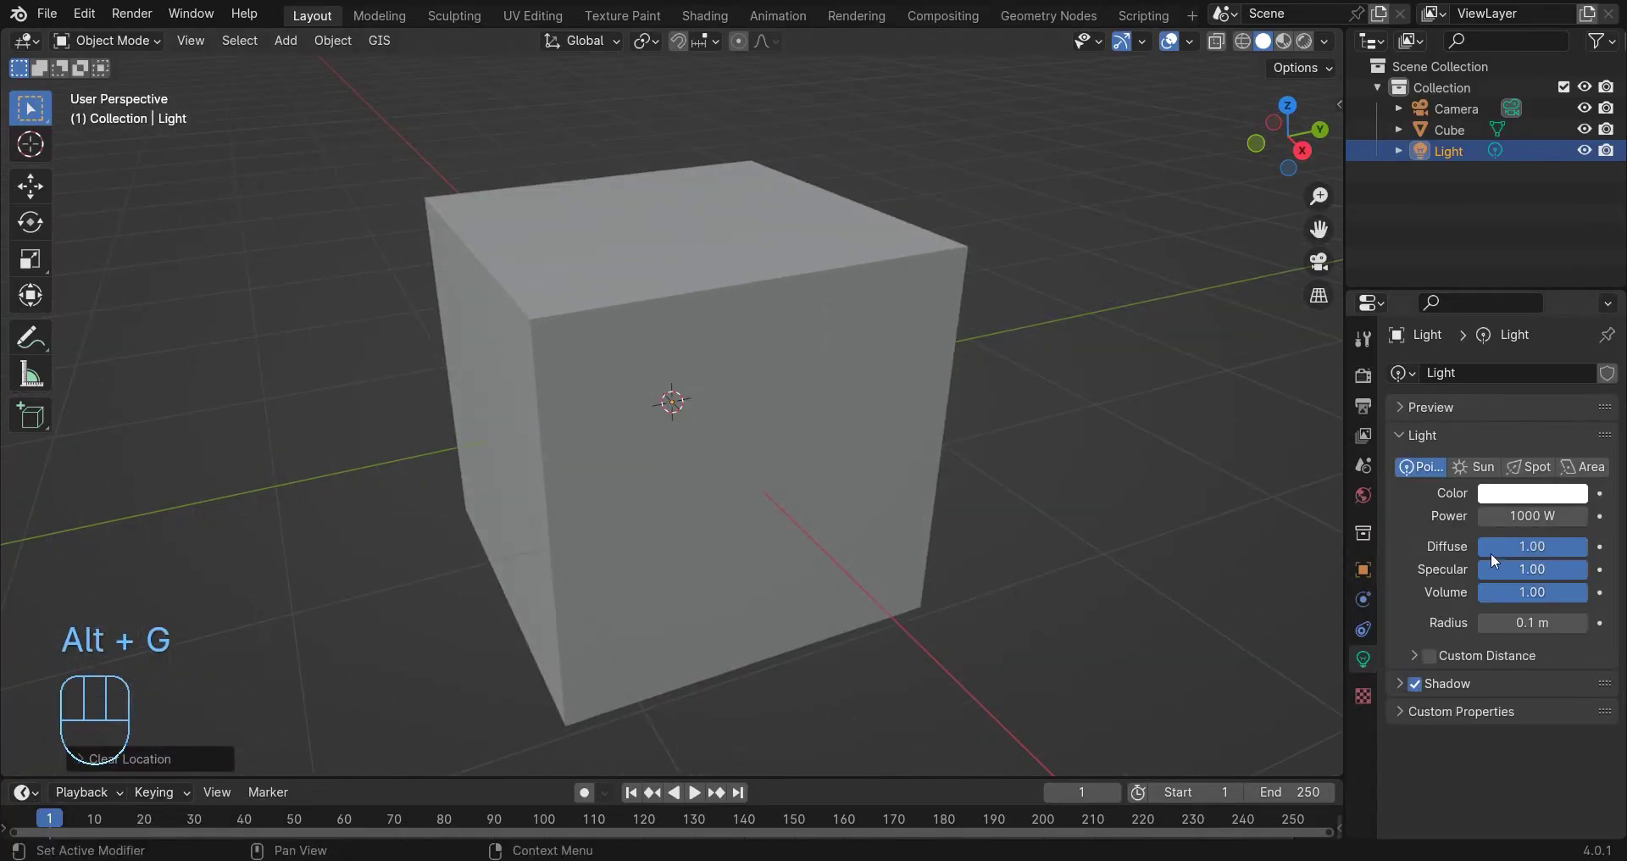
pyautogui.click(1525, 500)
pyautogui.click(1498, 230)
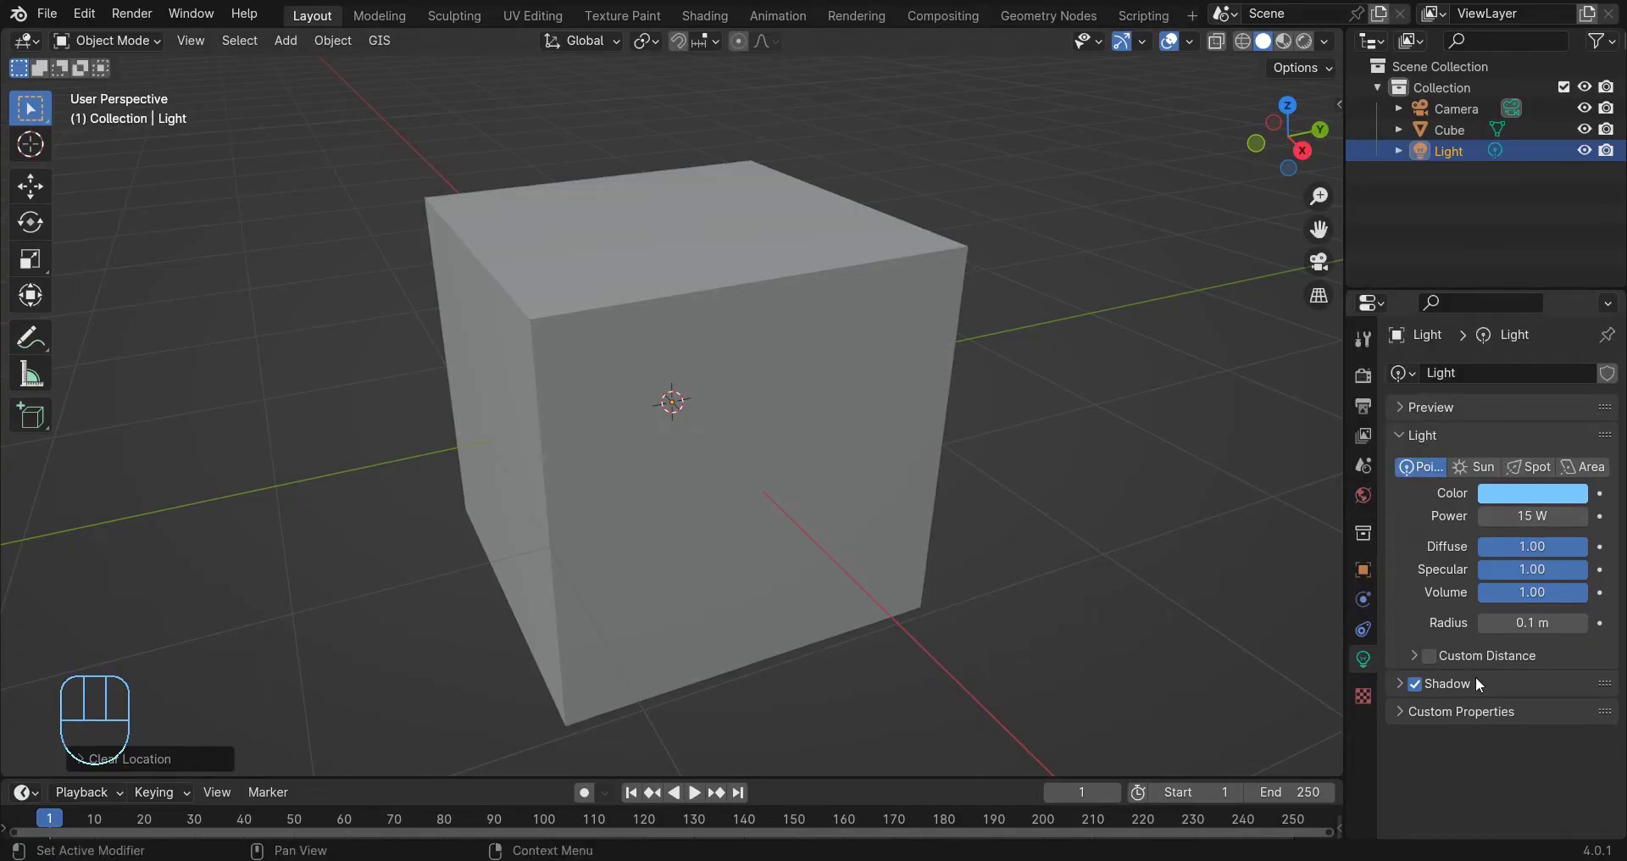
# Duplicate the light beside the cube and give the copy a deeper blue colour, 5 W power and no shadow.
pyautogui.moveTo(1118, 495); pyautogui.dragTo(862, 406, button='middle')
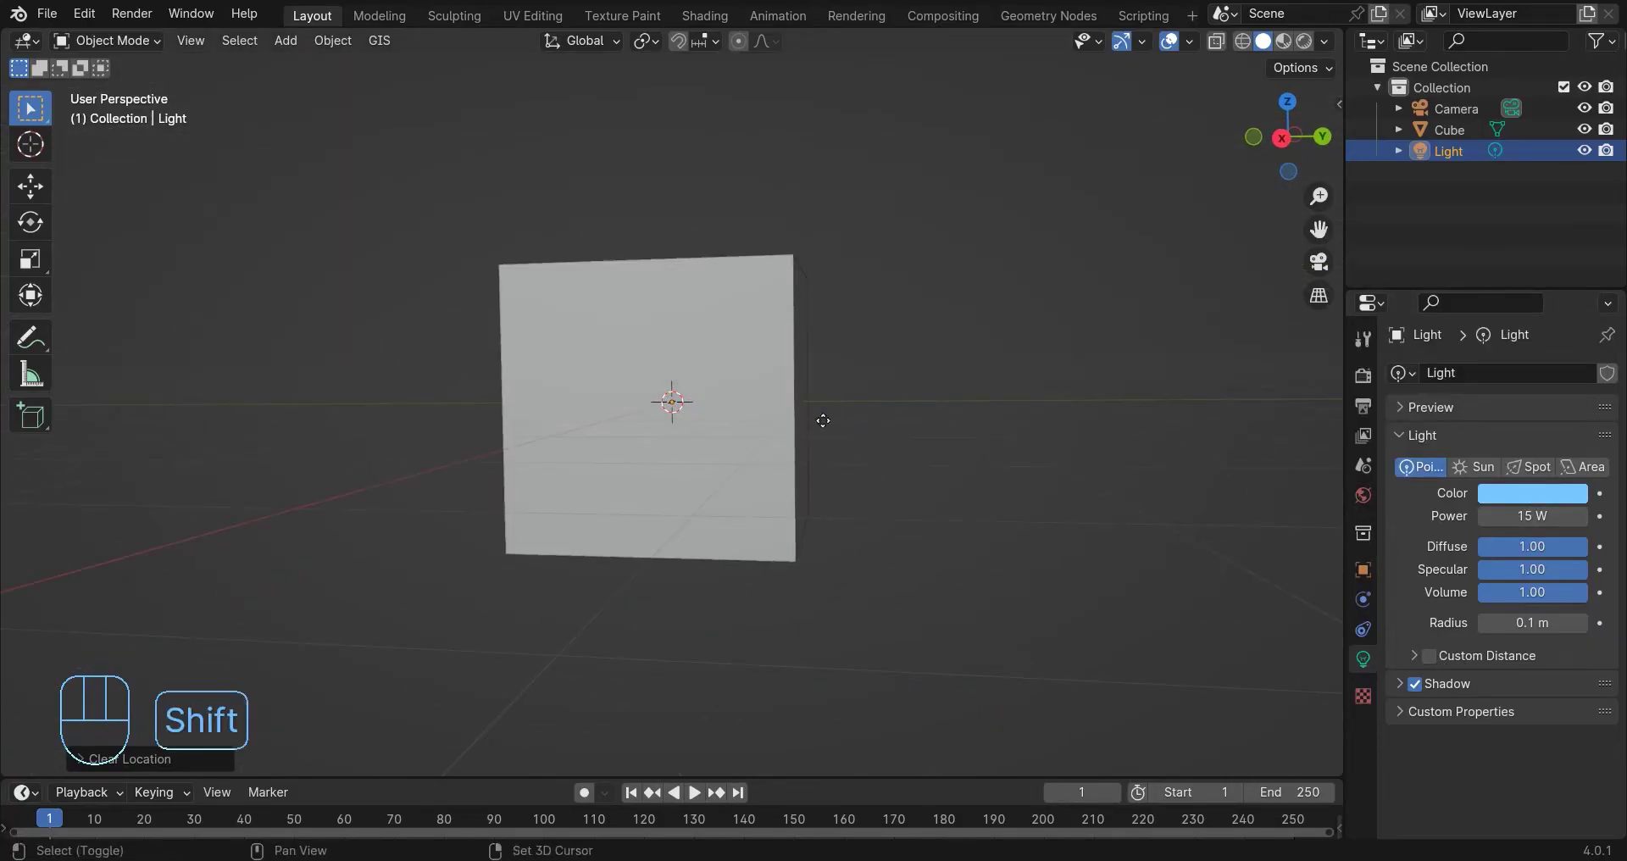
pyautogui.hotkey('shift', 'd')
pyautogui.click(1036, 389)
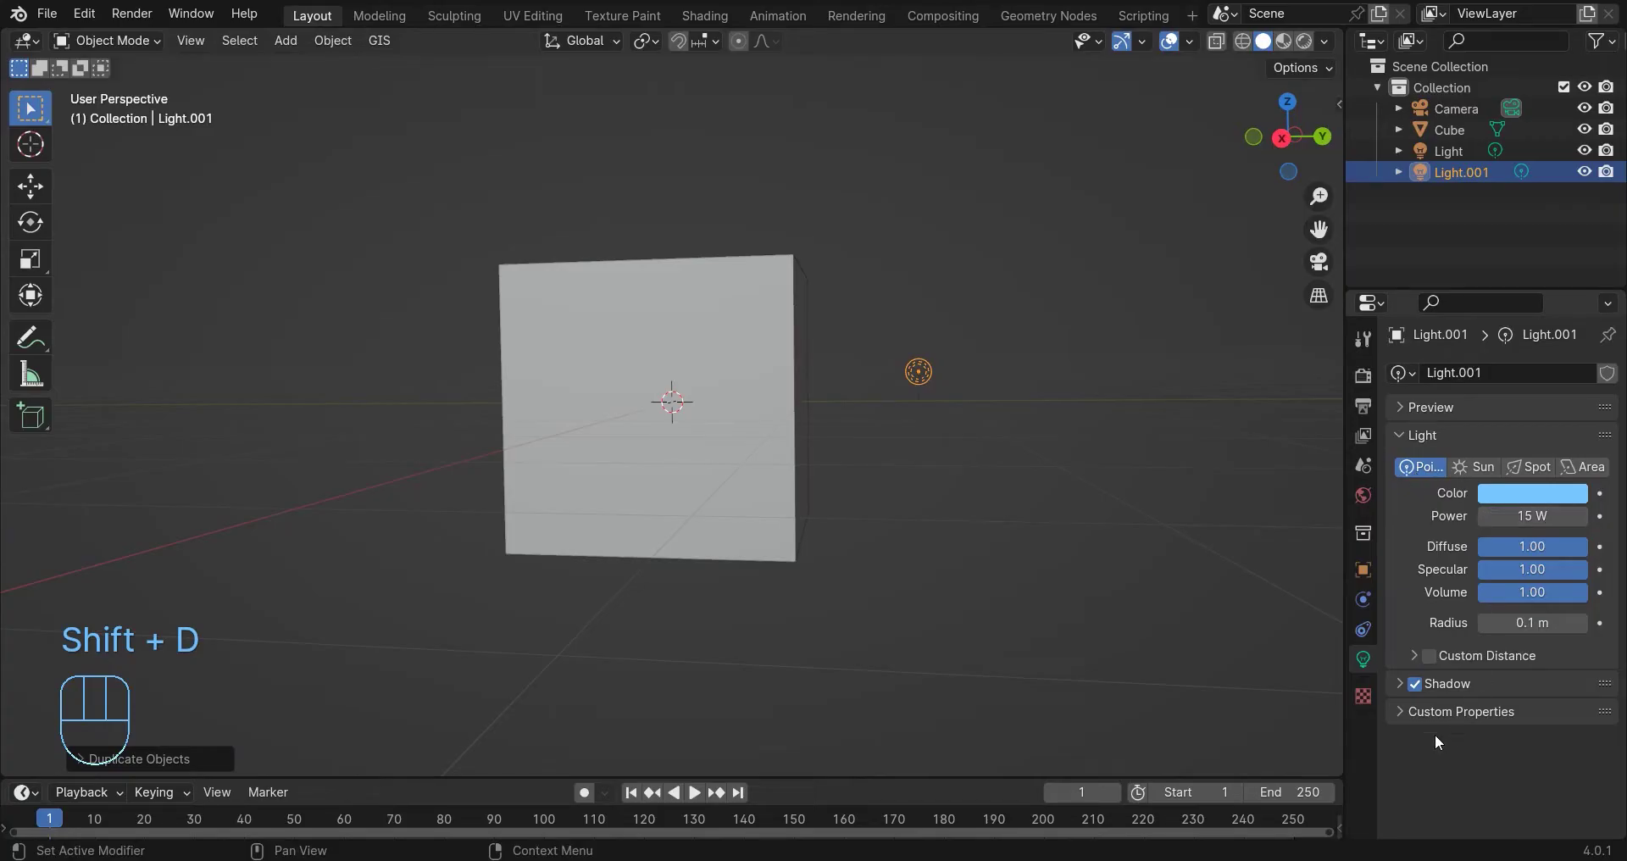
pyautogui.click(1557, 497)
pyautogui.click(1506, 231)
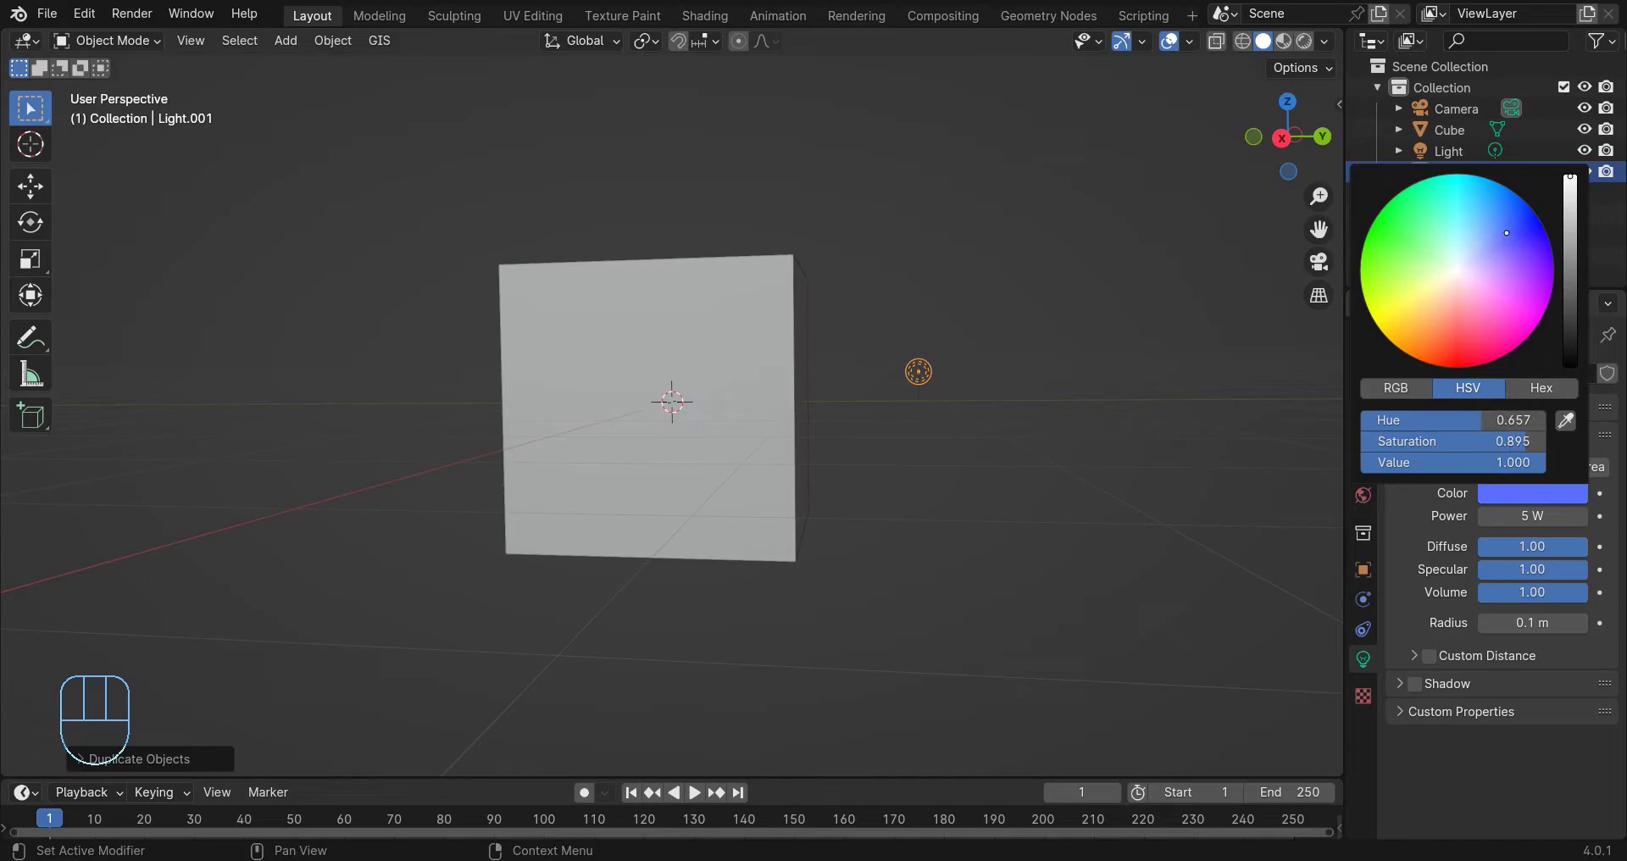
# Switch the 3D viewport to Rendered shading.
pyautogui.moveTo(741, 327); pyautogui.dragTo(857, 399, button='middle')
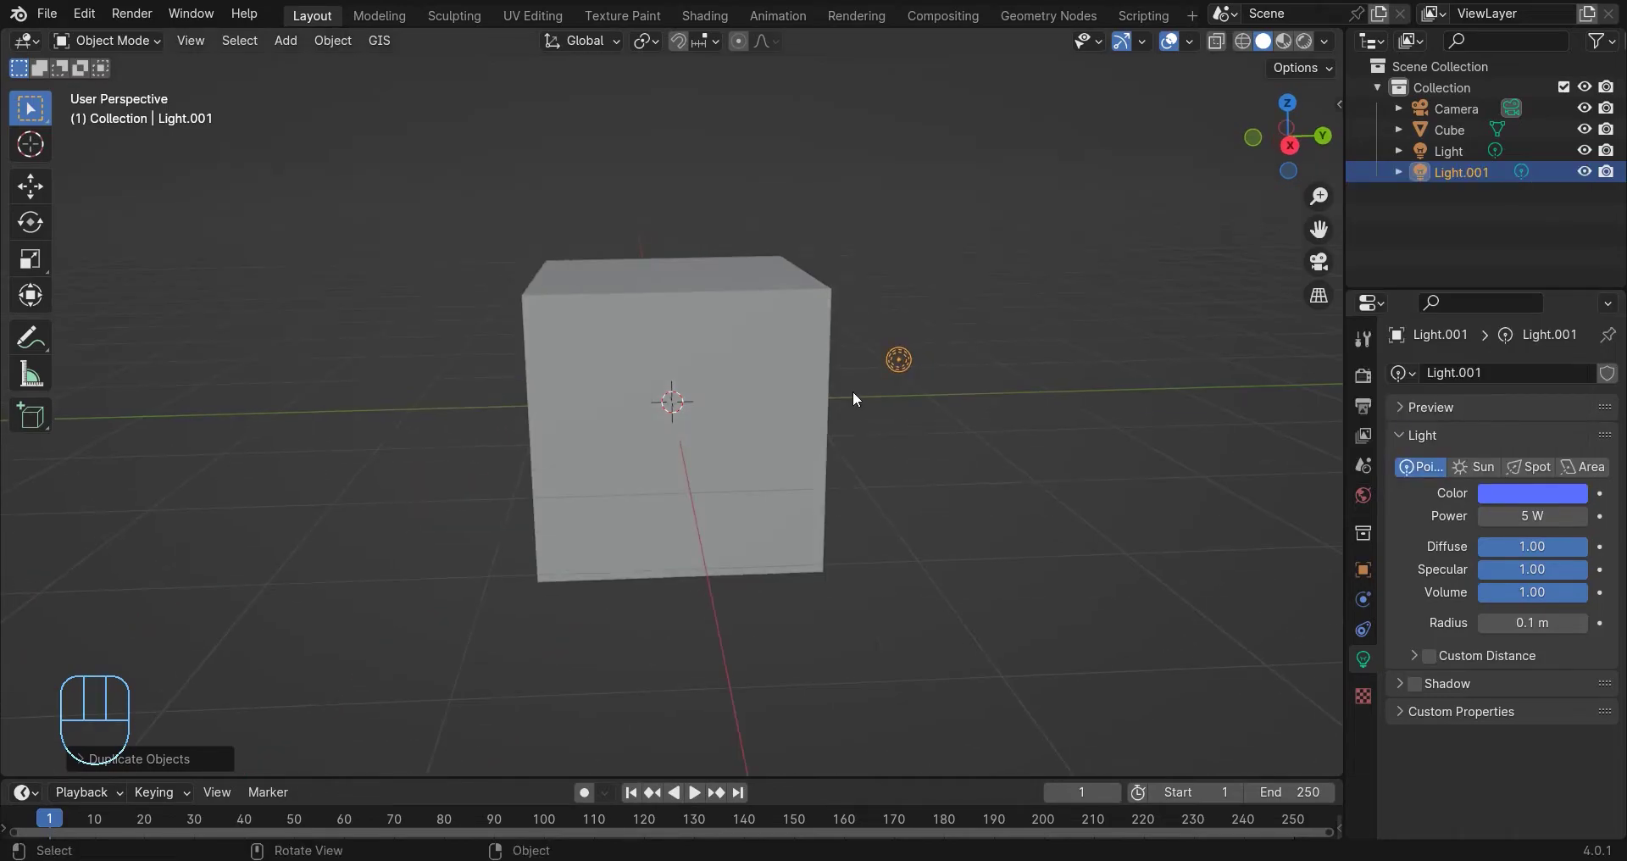
pyautogui.press('z')
pyautogui.click(783, 211)
# Select the cube and darken the world background colour to near black.
pyautogui.click(729, 363)
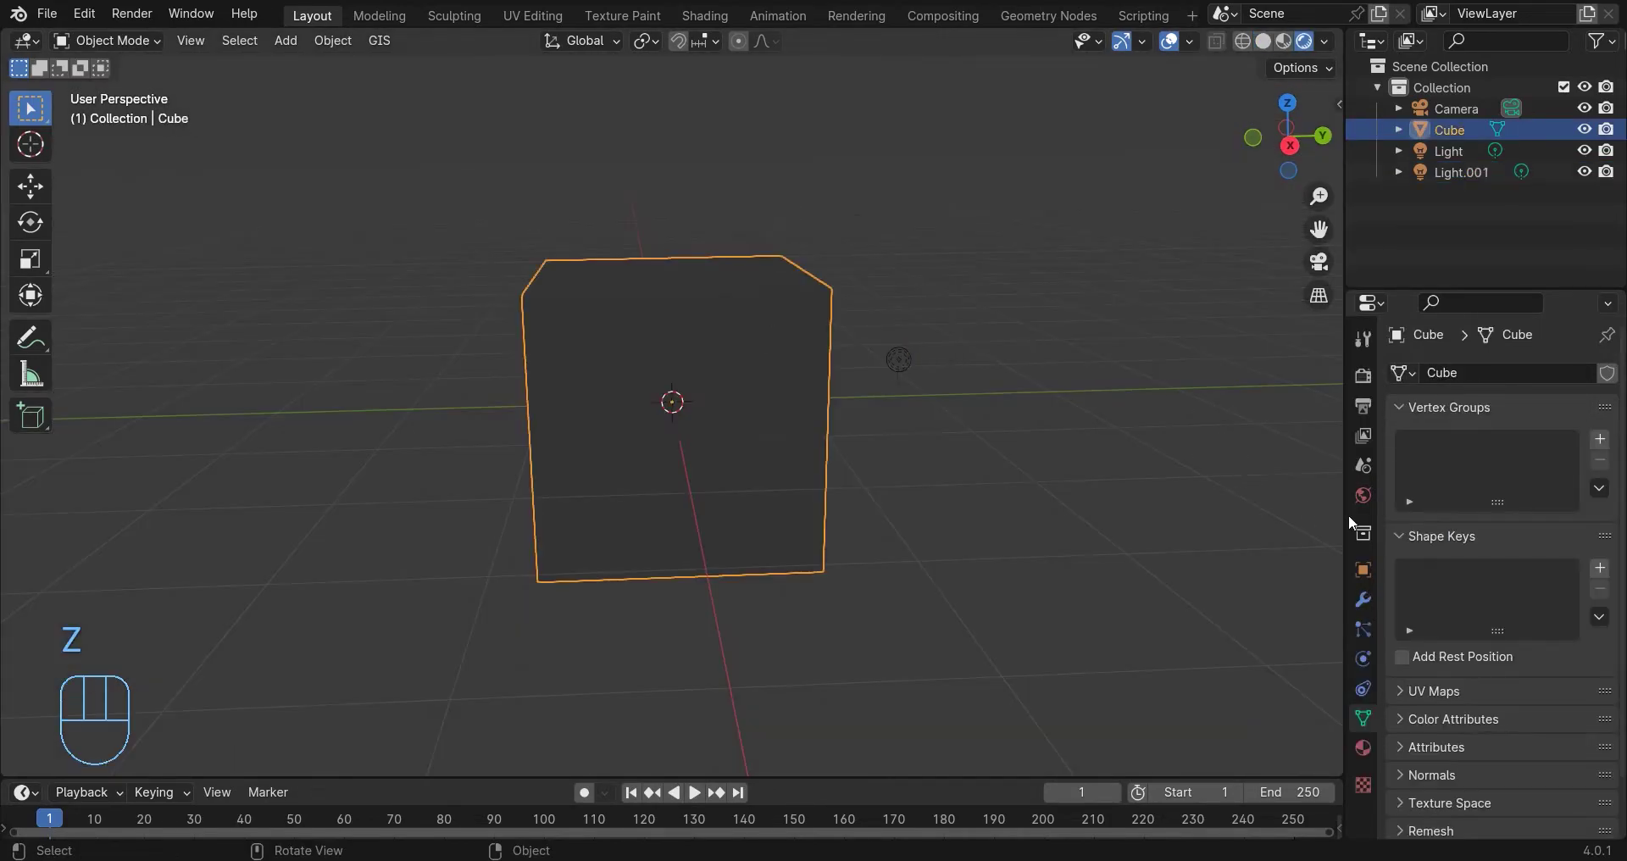
pyautogui.click(1363, 495)
pyautogui.click(1505, 514)
pyautogui.click(1563, 344)
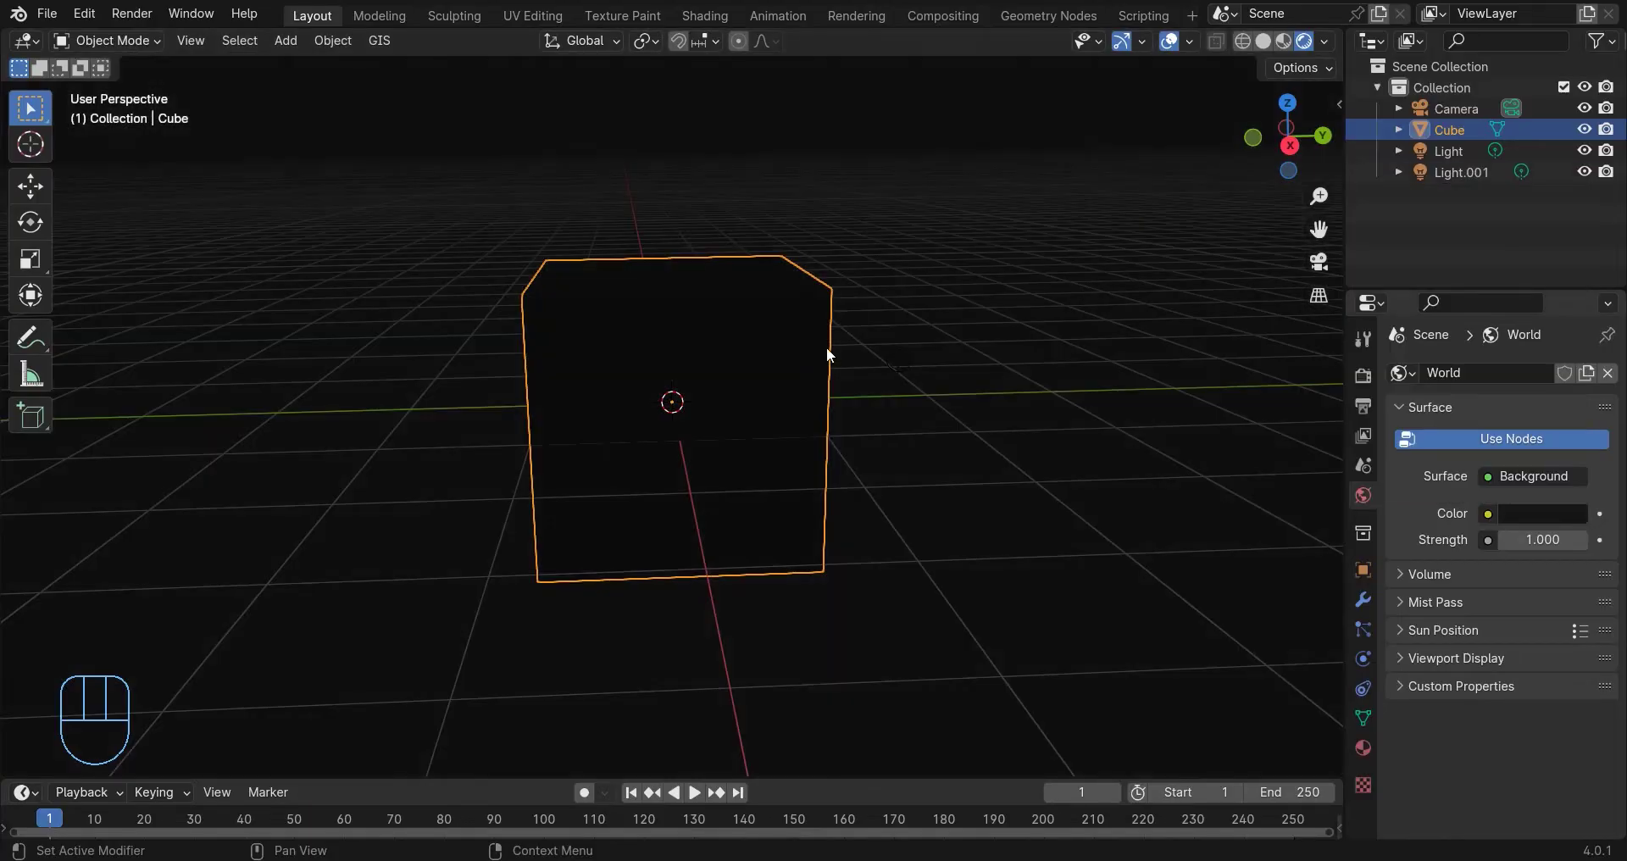
# Turn the timeline area into an enlarged Shader Editor and rename the cube's material nebula.
pyautogui.moveTo(276, 778); pyautogui.dragTo(400, 327)
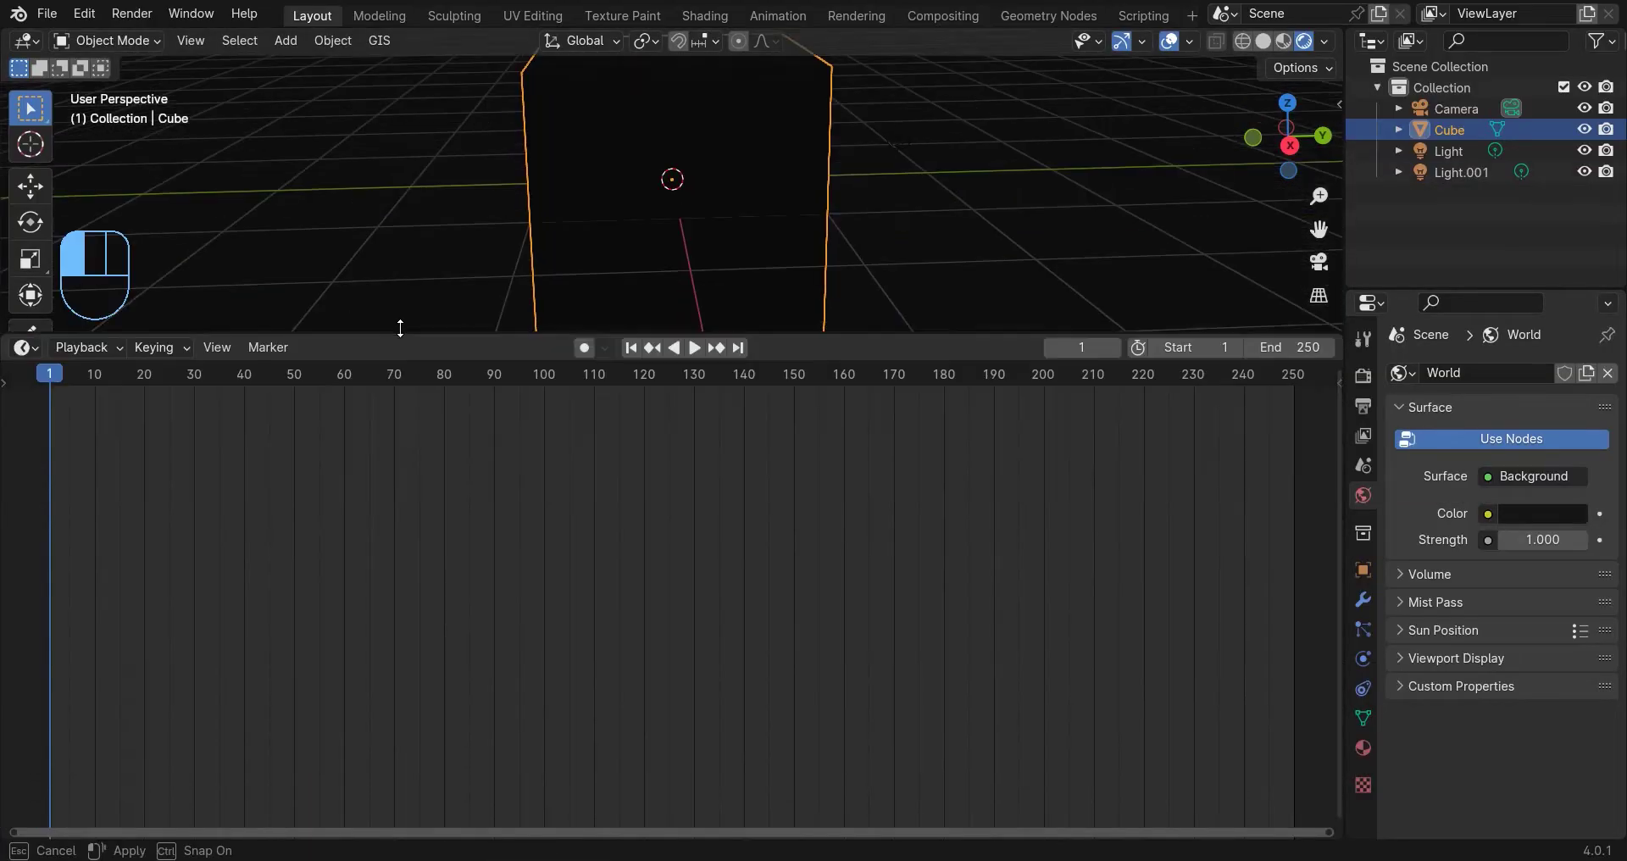
pyautogui.click(26, 340)
pyautogui.click(71, 531)
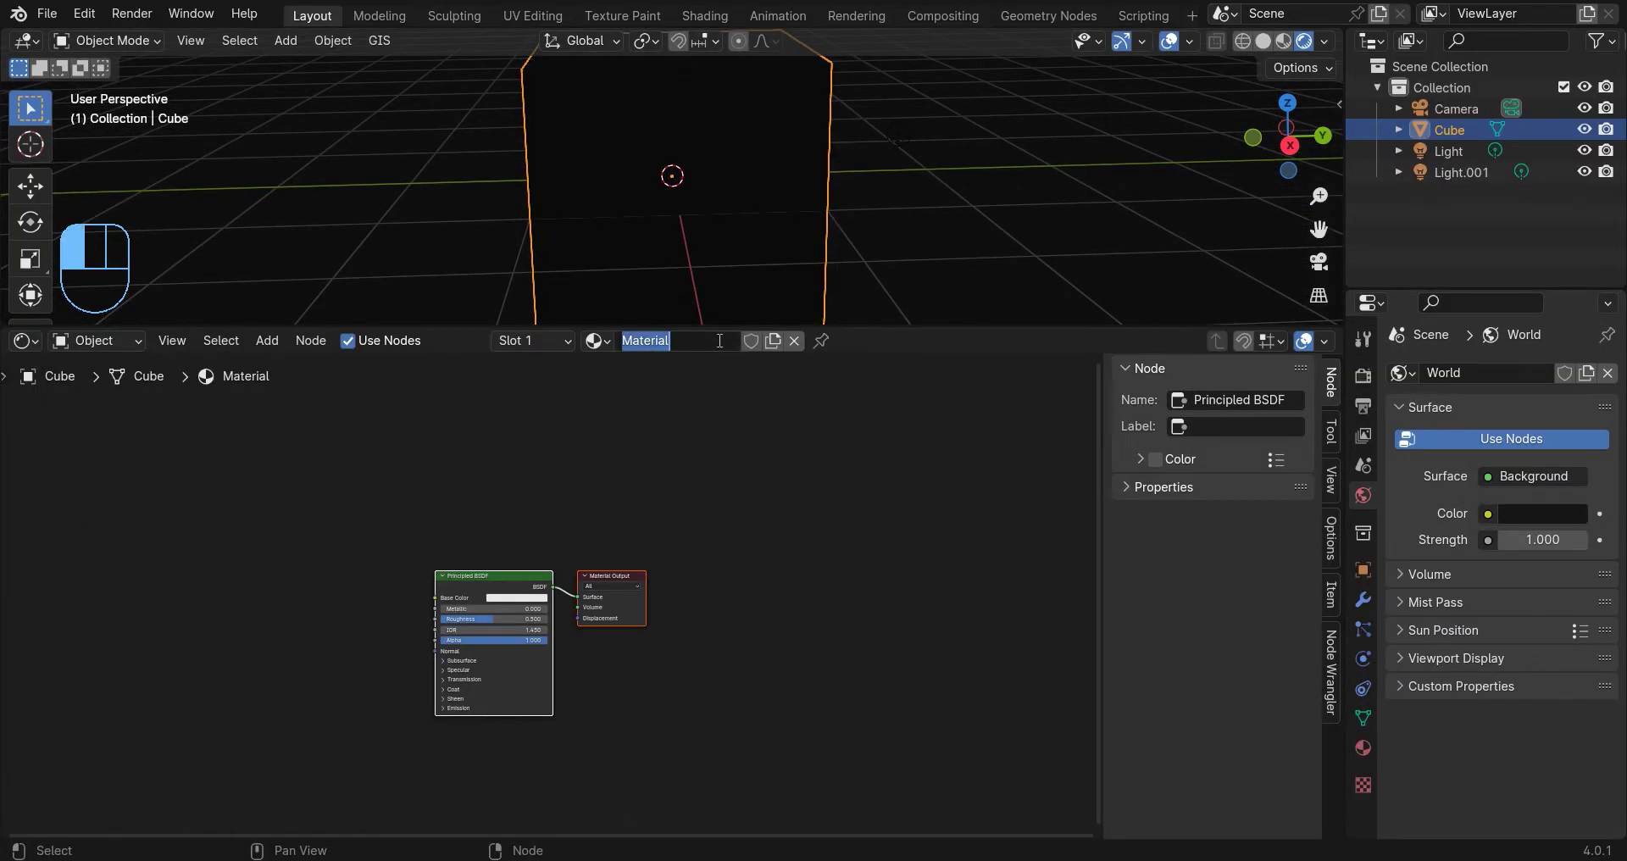
pyautogui.click(617, 475)
# Delete the Principled BSDF node from the nebula material.
pyautogui.moveTo(467, 530); pyautogui.dragTo(831, 461, button='middle')
pyautogui.scroll(5, 806, 507)
pyautogui.click(805, 510)
pyautogui.moveTo(754, 511); pyautogui.dragTo(711, 518, button='middle')
pyautogui.scroll(2, 734, 512)
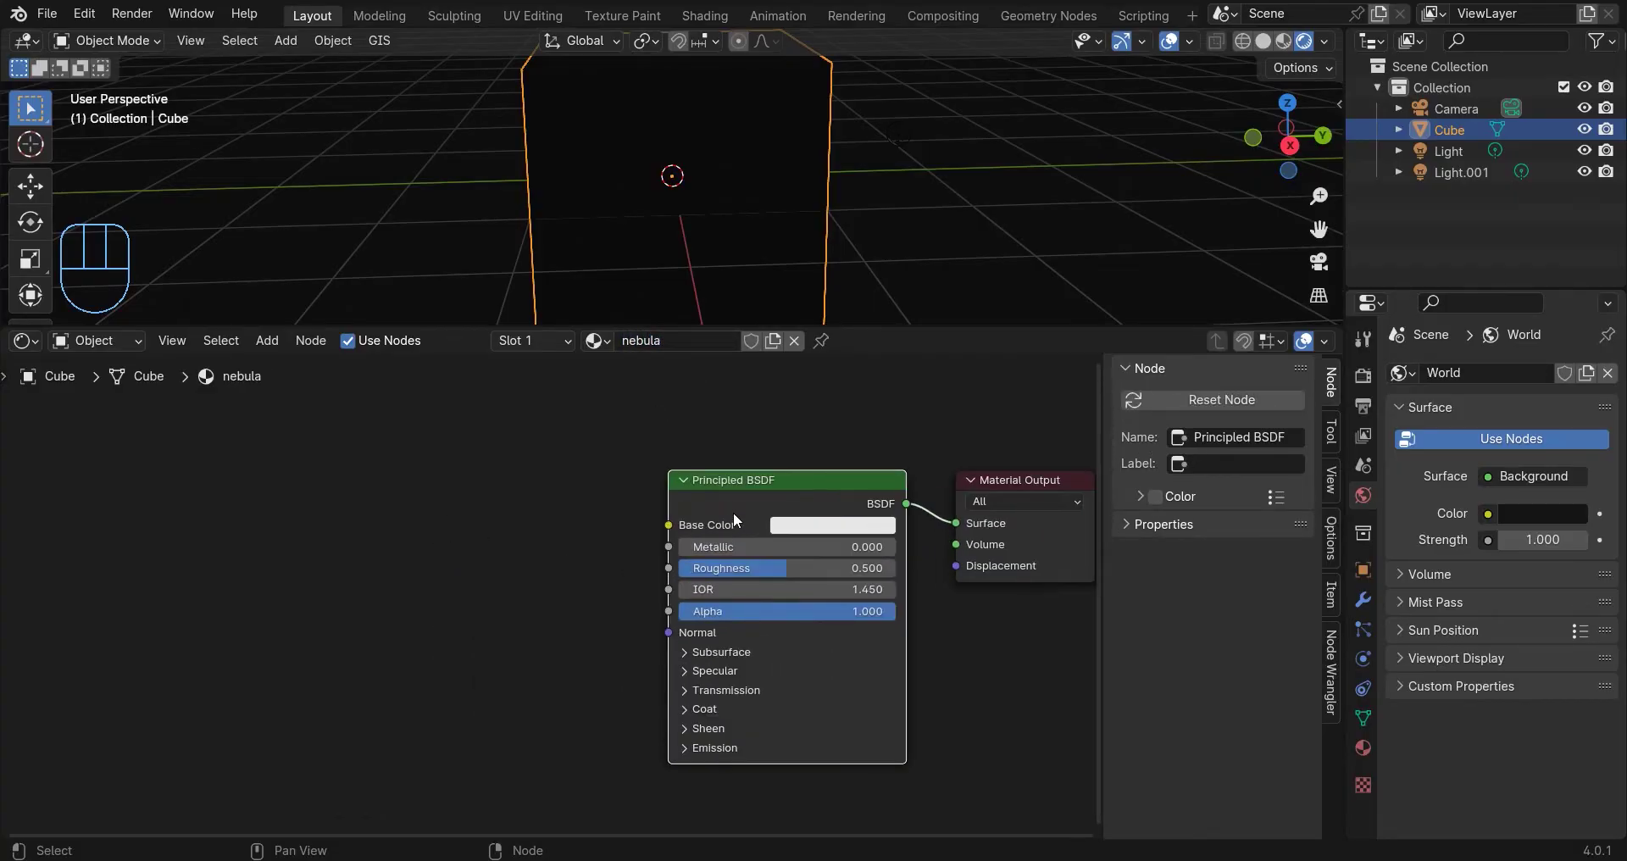
pyautogui.rightClick(766, 470)
pyautogui.click(653, 541)
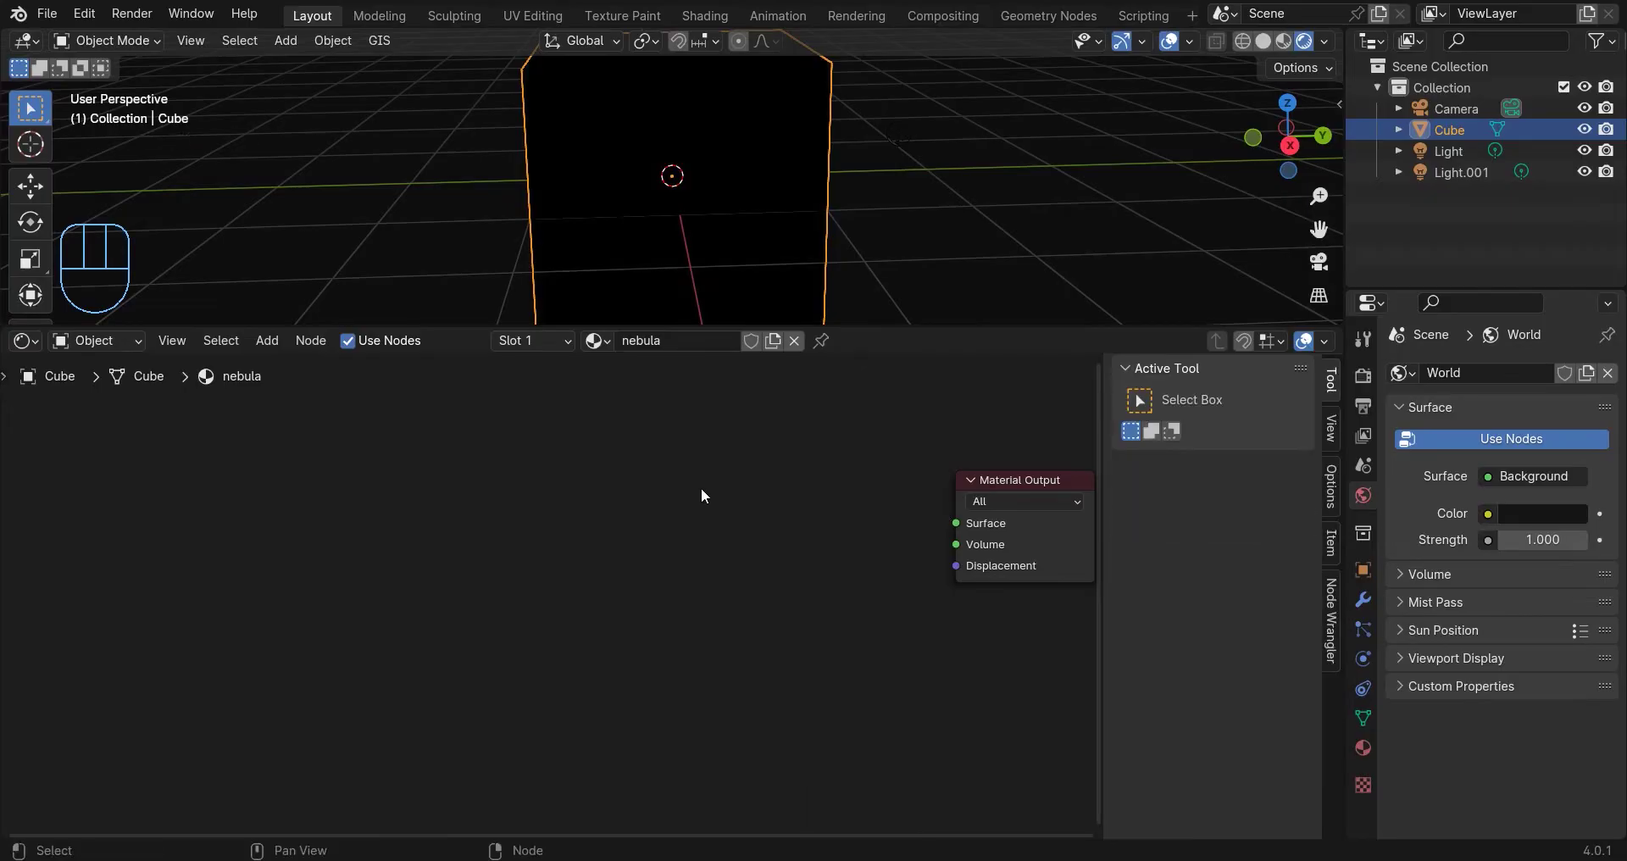
# Add a Volume Scatter node and connect it to the Volume input of the Material Output.
pyautogui.hotkey('shift', 'a')
pyautogui.write('volume scatter')
pyautogui.press('Return')
pyautogui.click(734, 512)
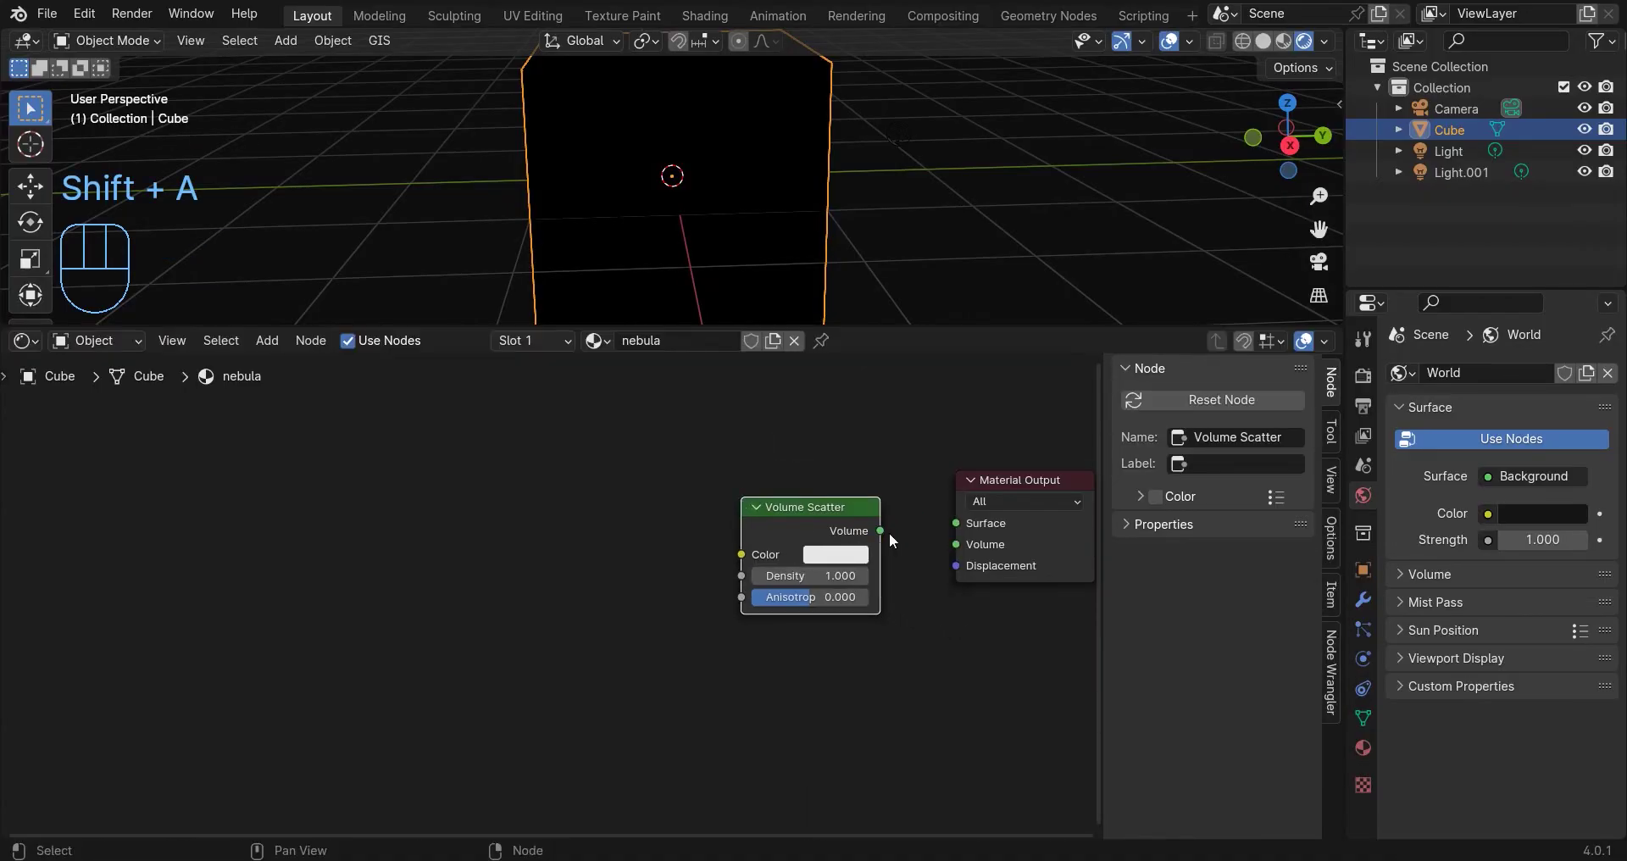
pyautogui.moveTo(884, 543); pyautogui.dragTo(956, 545)
pyautogui.moveTo(775, 550); pyautogui.dragTo(671, 550)
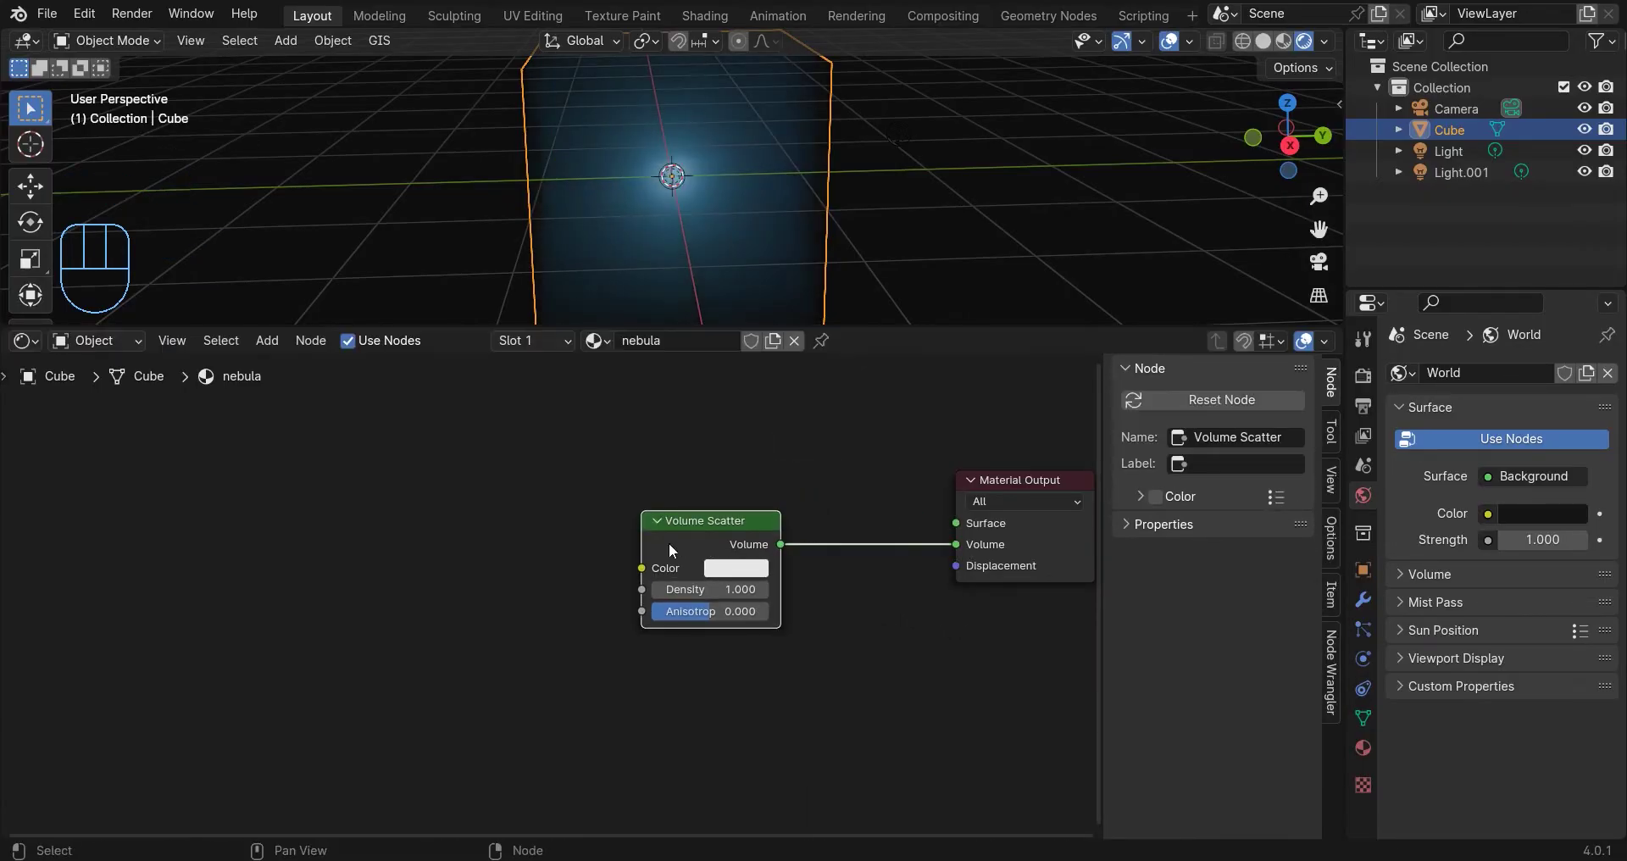
# Enable Custom Distance on both point lights.
pyautogui.click(1466, 157)
pyautogui.click(1363, 660)
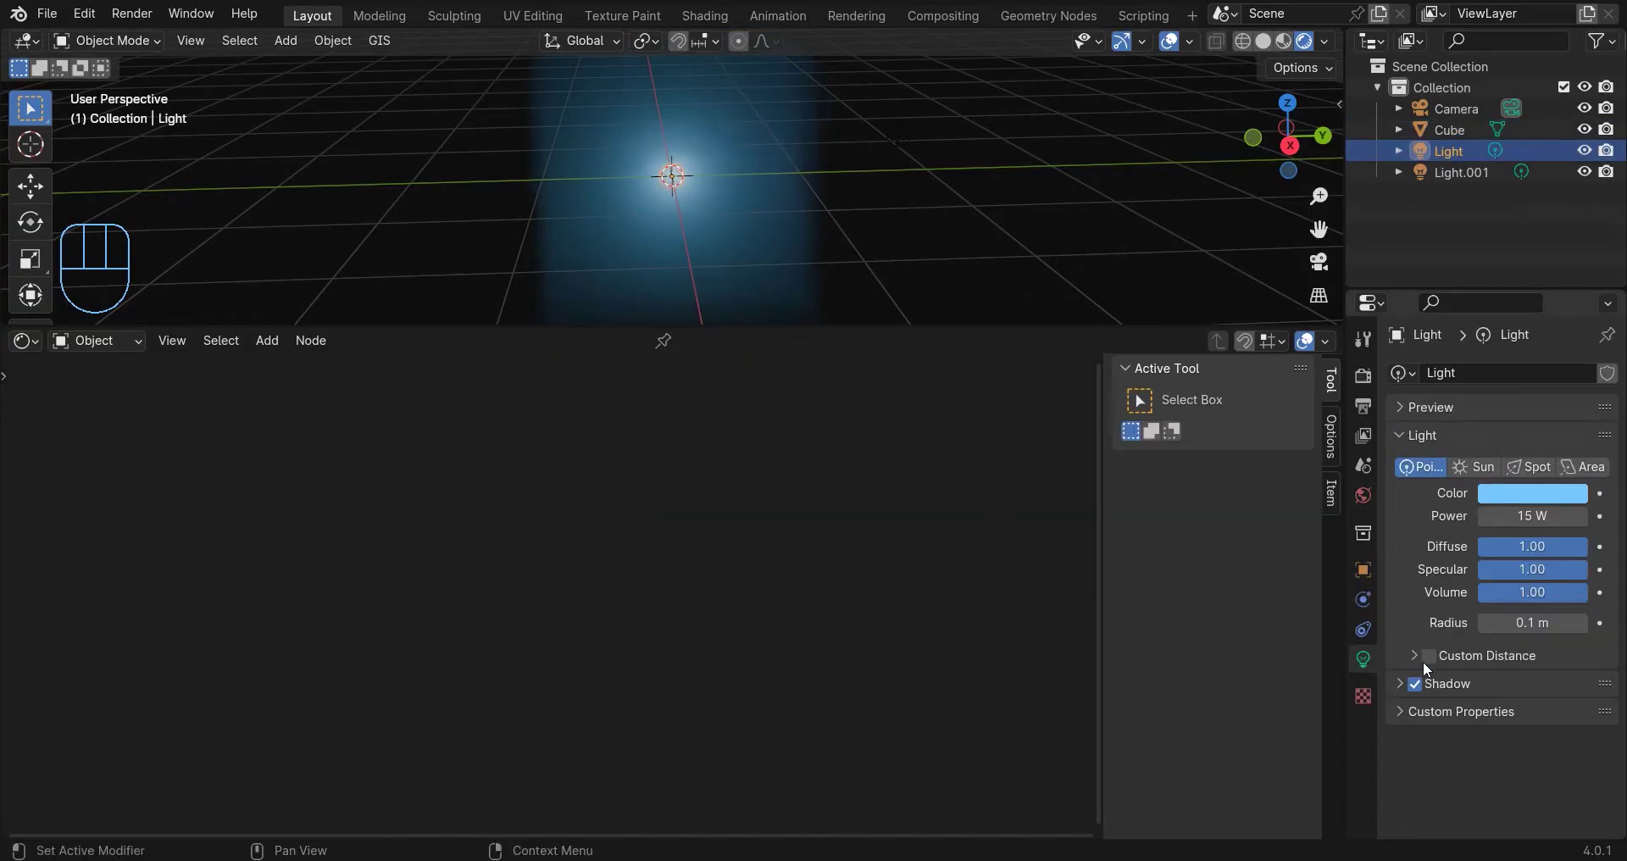
pyautogui.click(1422, 661)
pyautogui.click(1429, 657)
pyautogui.click(1461, 172)
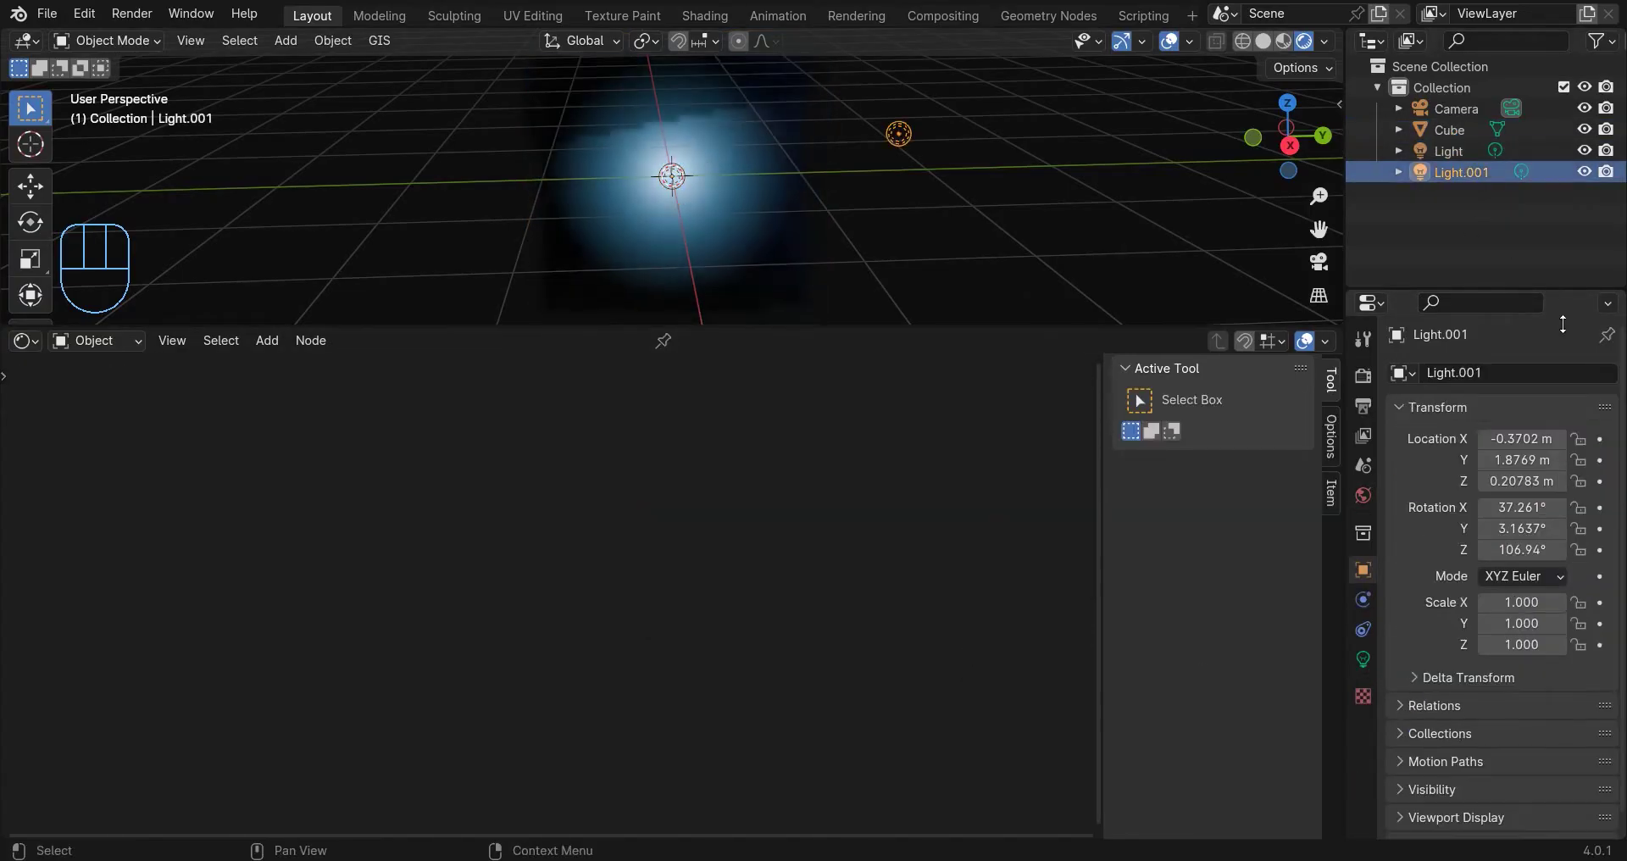
pyautogui.click(1356, 660)
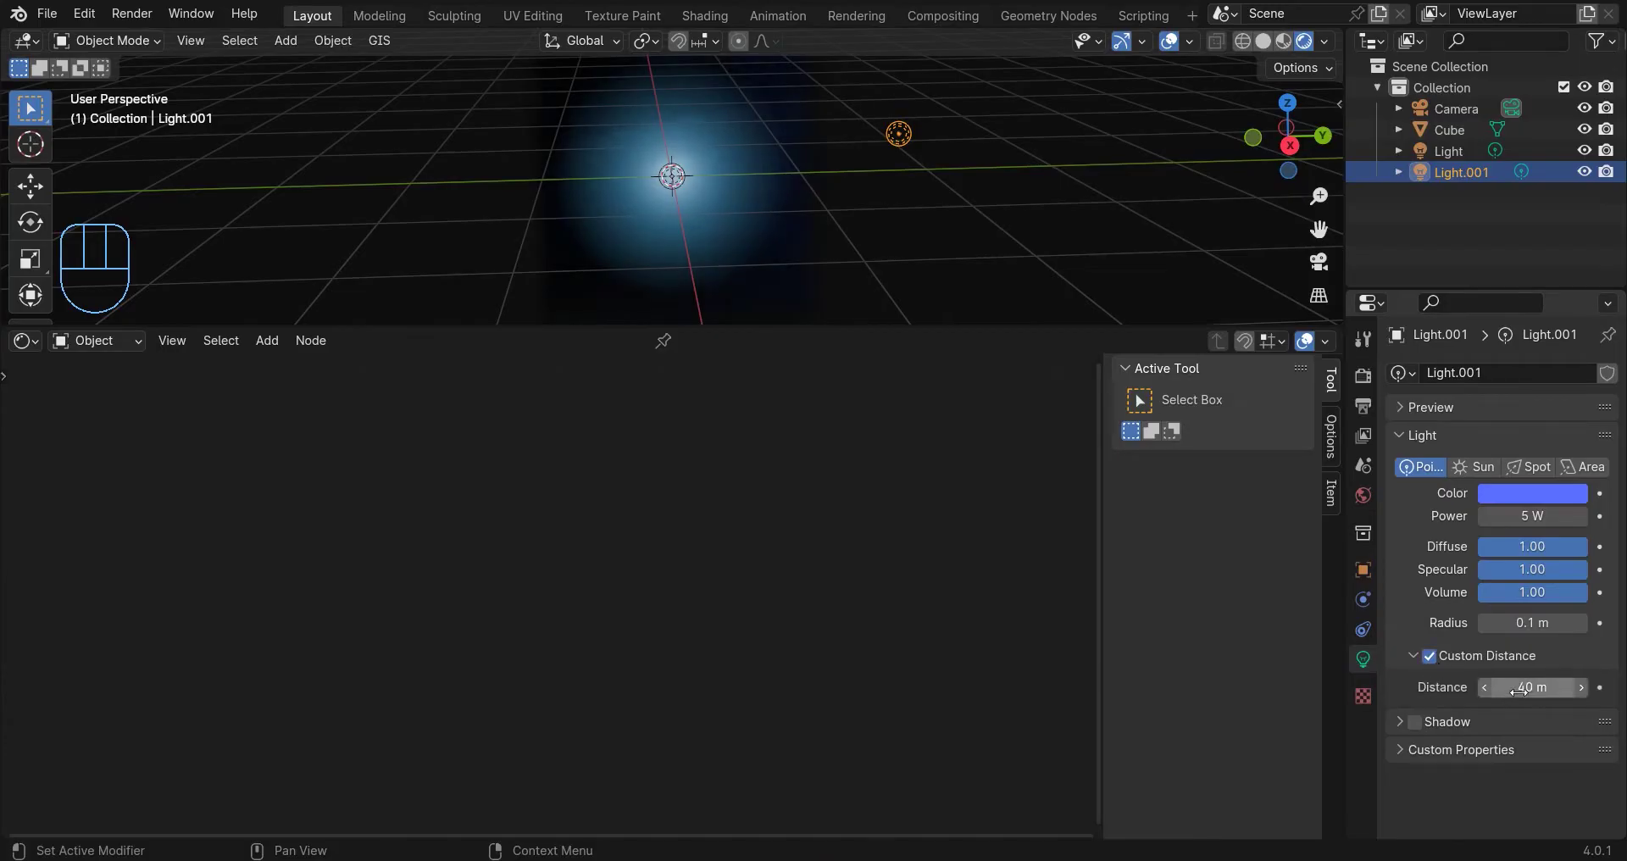
# Reselect the cube and add a Geometry node well ahead of the Volume Scatter node in its material.
pyautogui.click(726, 199)
pyautogui.scroll(2, 705, 543)
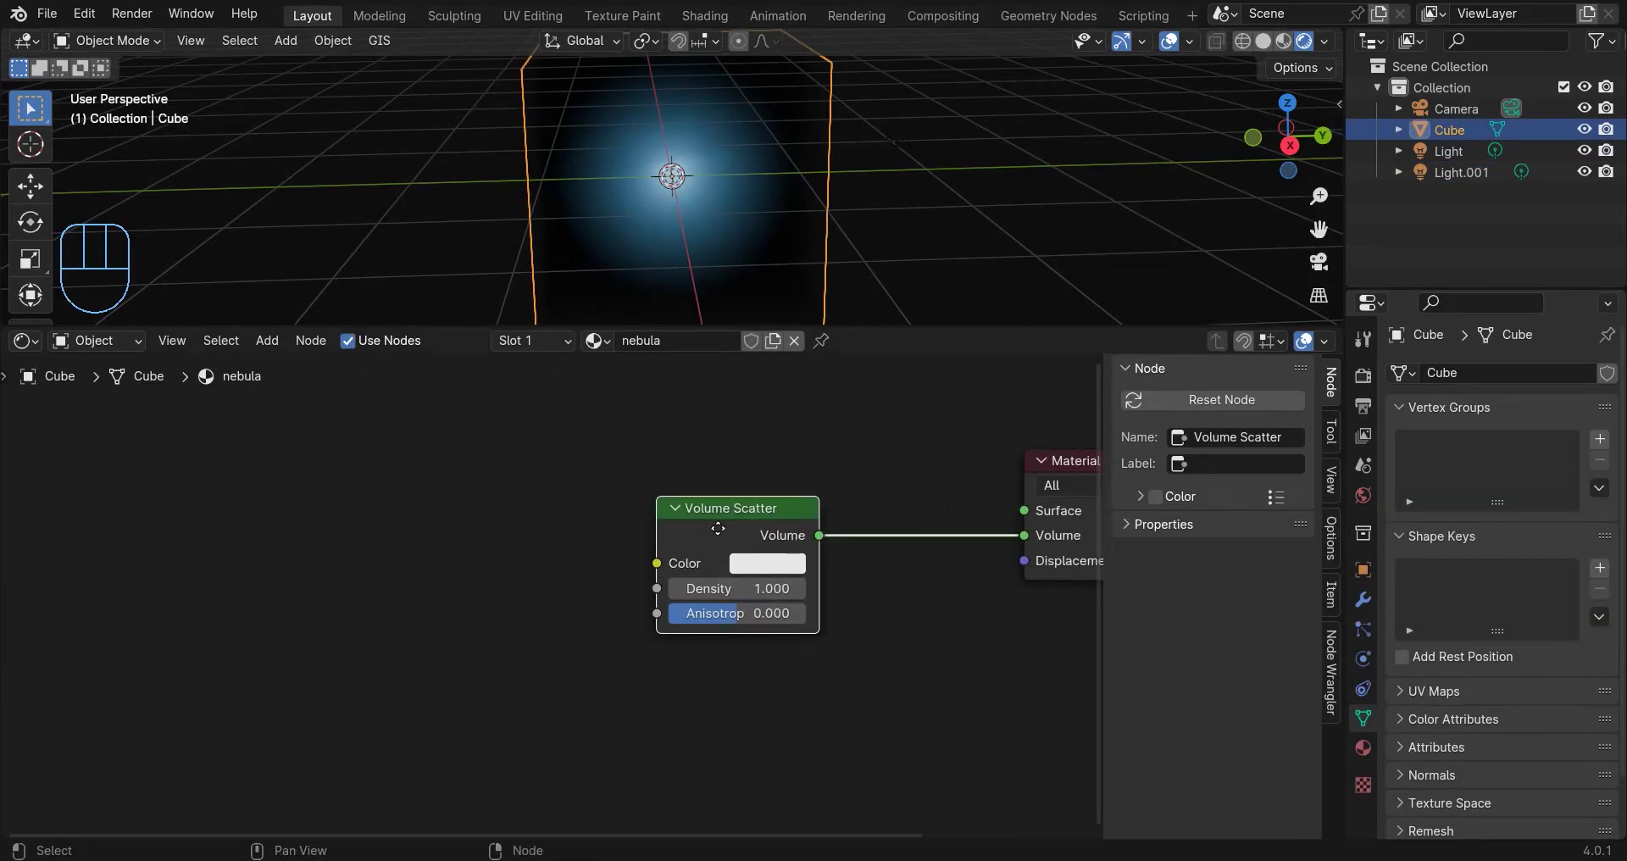
pyautogui.moveTo(715, 526); pyautogui.dragTo(702, 523)
pyautogui.scroll(-3, 690, 529)
pyautogui.moveTo(563, 498); pyautogui.dragTo(621, 502, button='middle')
pyautogui.hotkey('shift', 'a')
pyautogui.write('g')
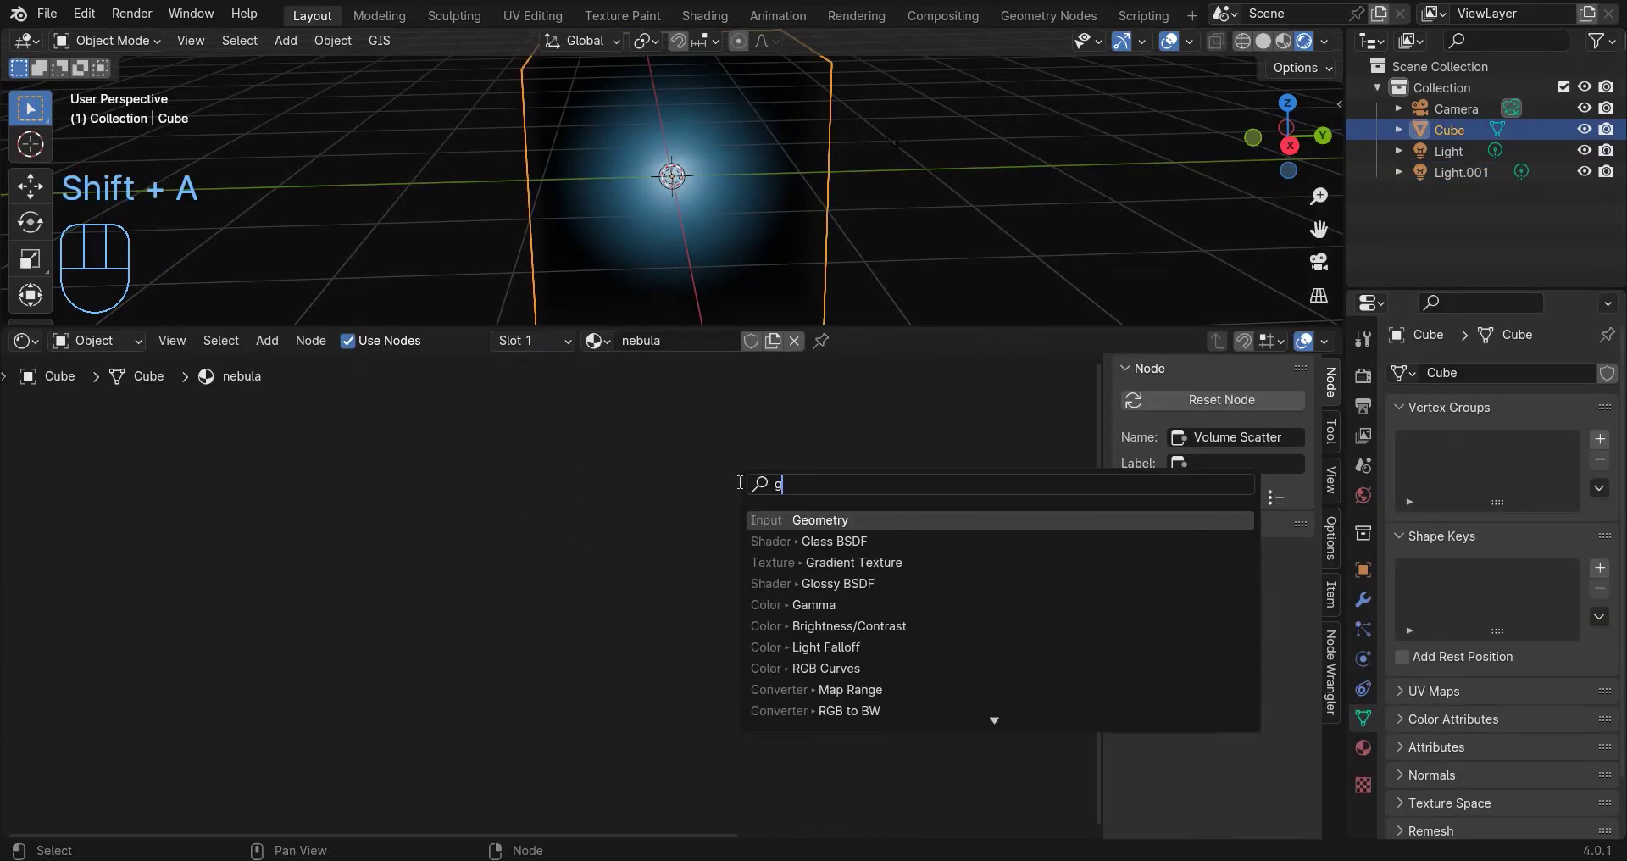
pyautogui.press('Return')
pyautogui.click(29, 478)
# Add a Noise Texture node and connect the Geometry node's Position output to its Vector input.
pyautogui.hotkey('shift', 'a')
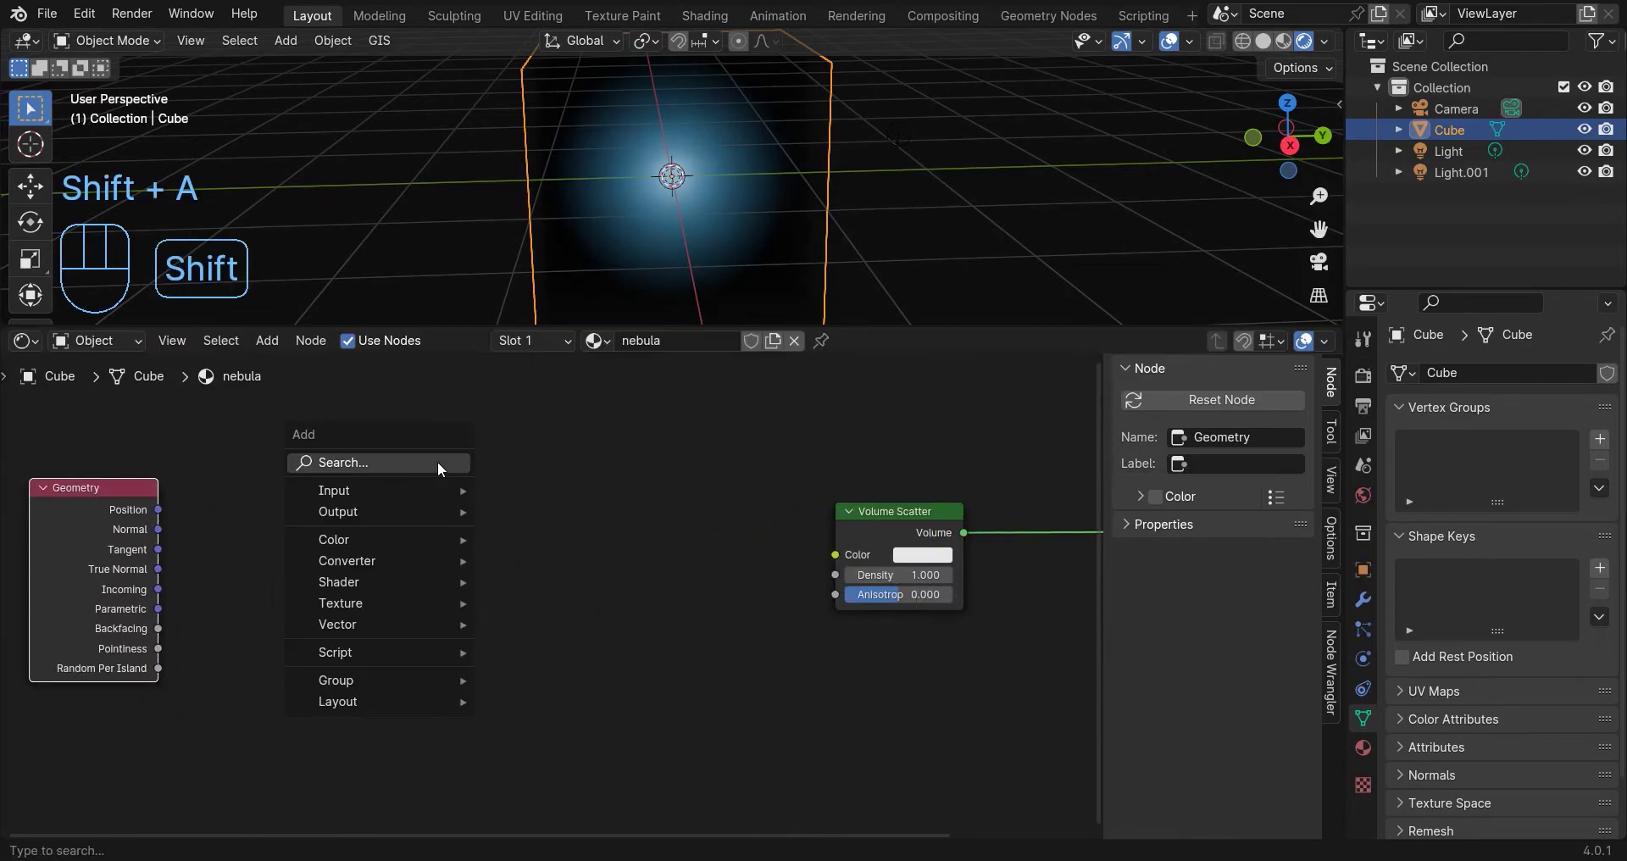
pyautogui.click(407, 464)
pyautogui.write('noi')
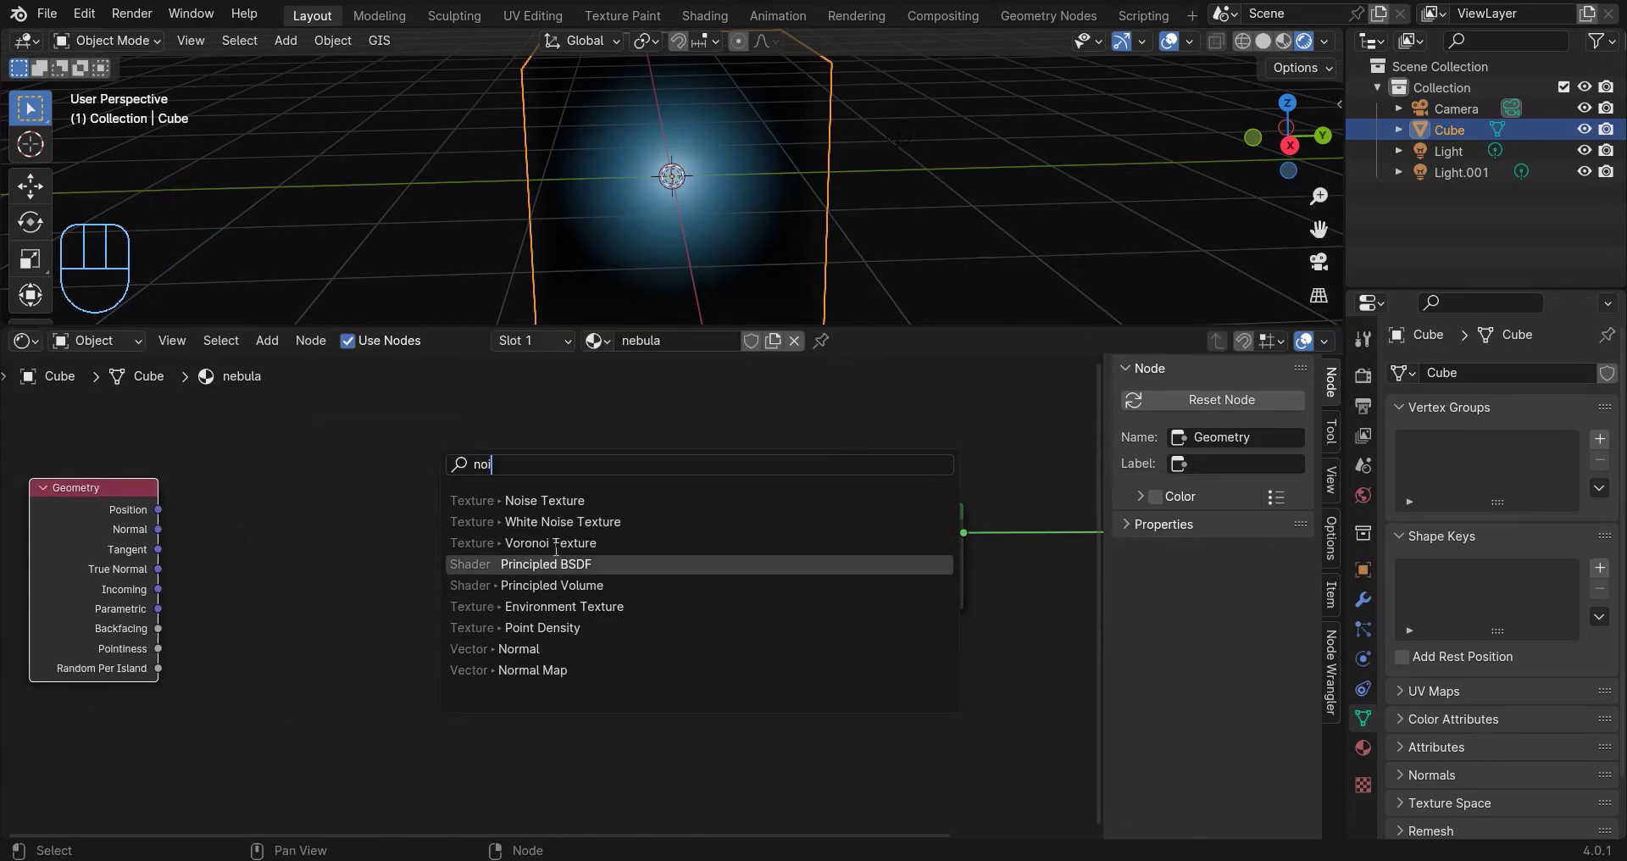
pyautogui.click(532, 501)
pyautogui.click(110, 445)
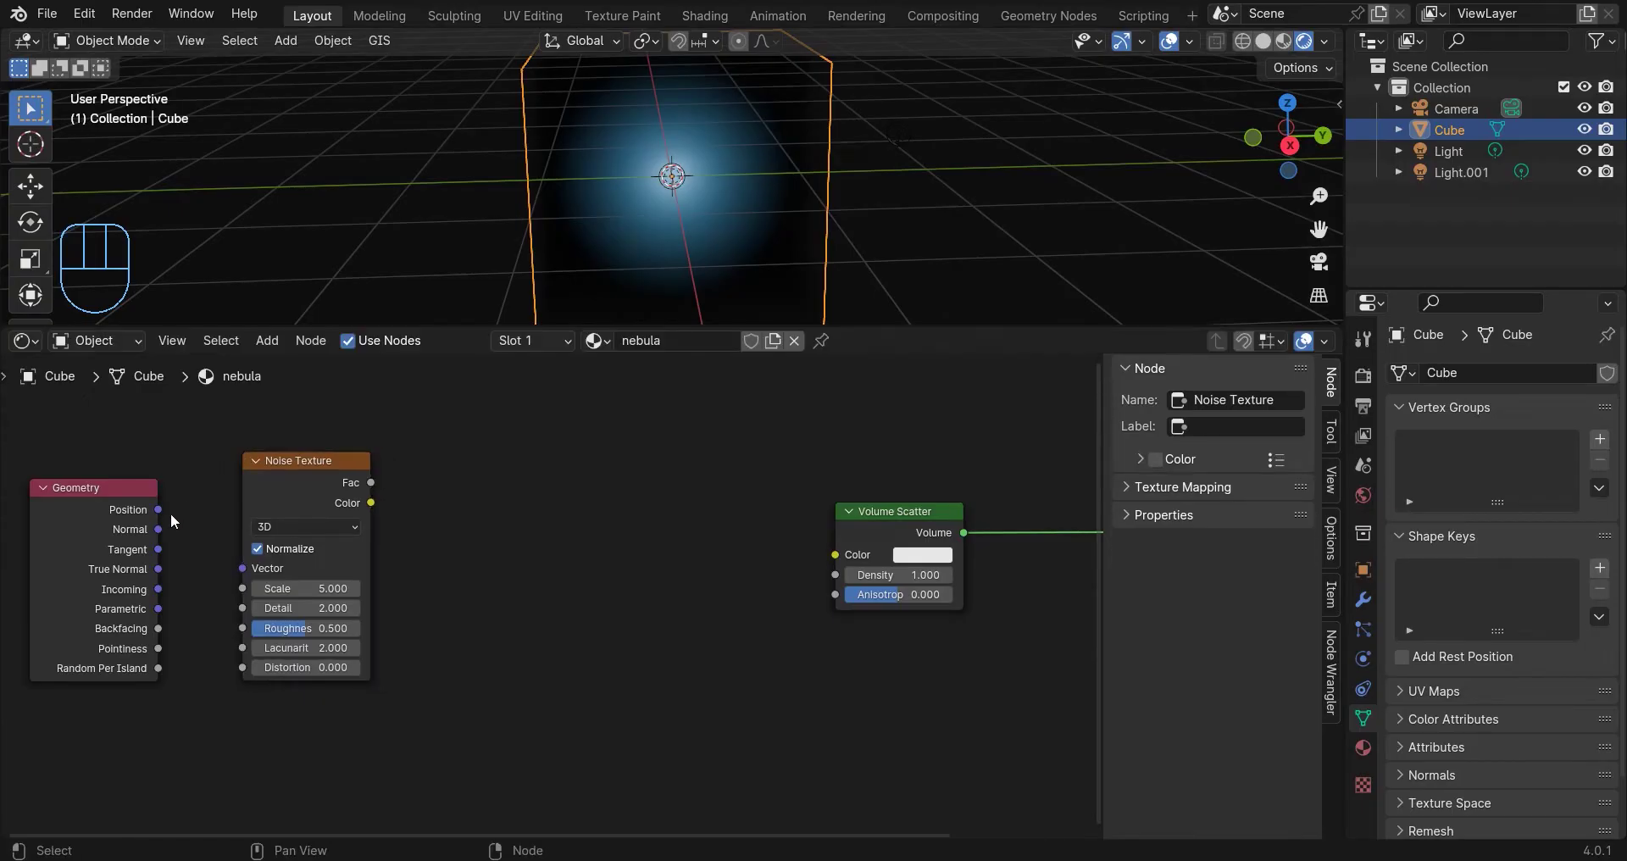
pyautogui.moveTo(295, 581); pyautogui.dragTo(244, 568)
pyautogui.moveTo(281, 483); pyautogui.dragTo(251, 515)
# Add a second Noise Texture node and feed its Vector input from the first Noise Texture's Color output.
pyautogui.hotkey('shift', 'a')
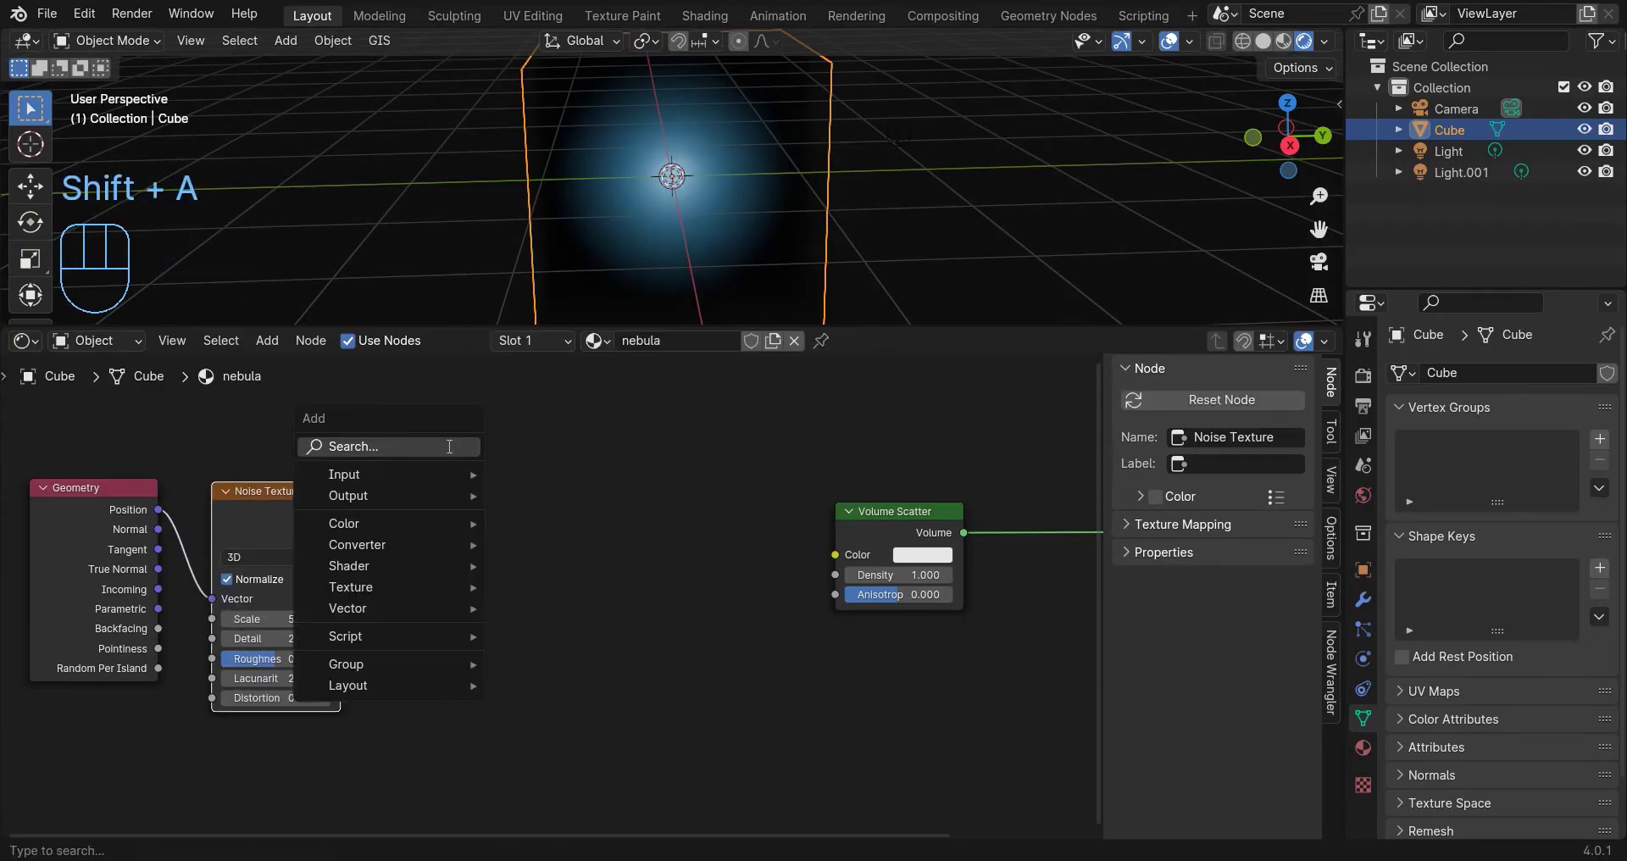
pyautogui.click(459, 452)
pyautogui.write('n')
pyautogui.press('Return')
pyautogui.click(415, 474)
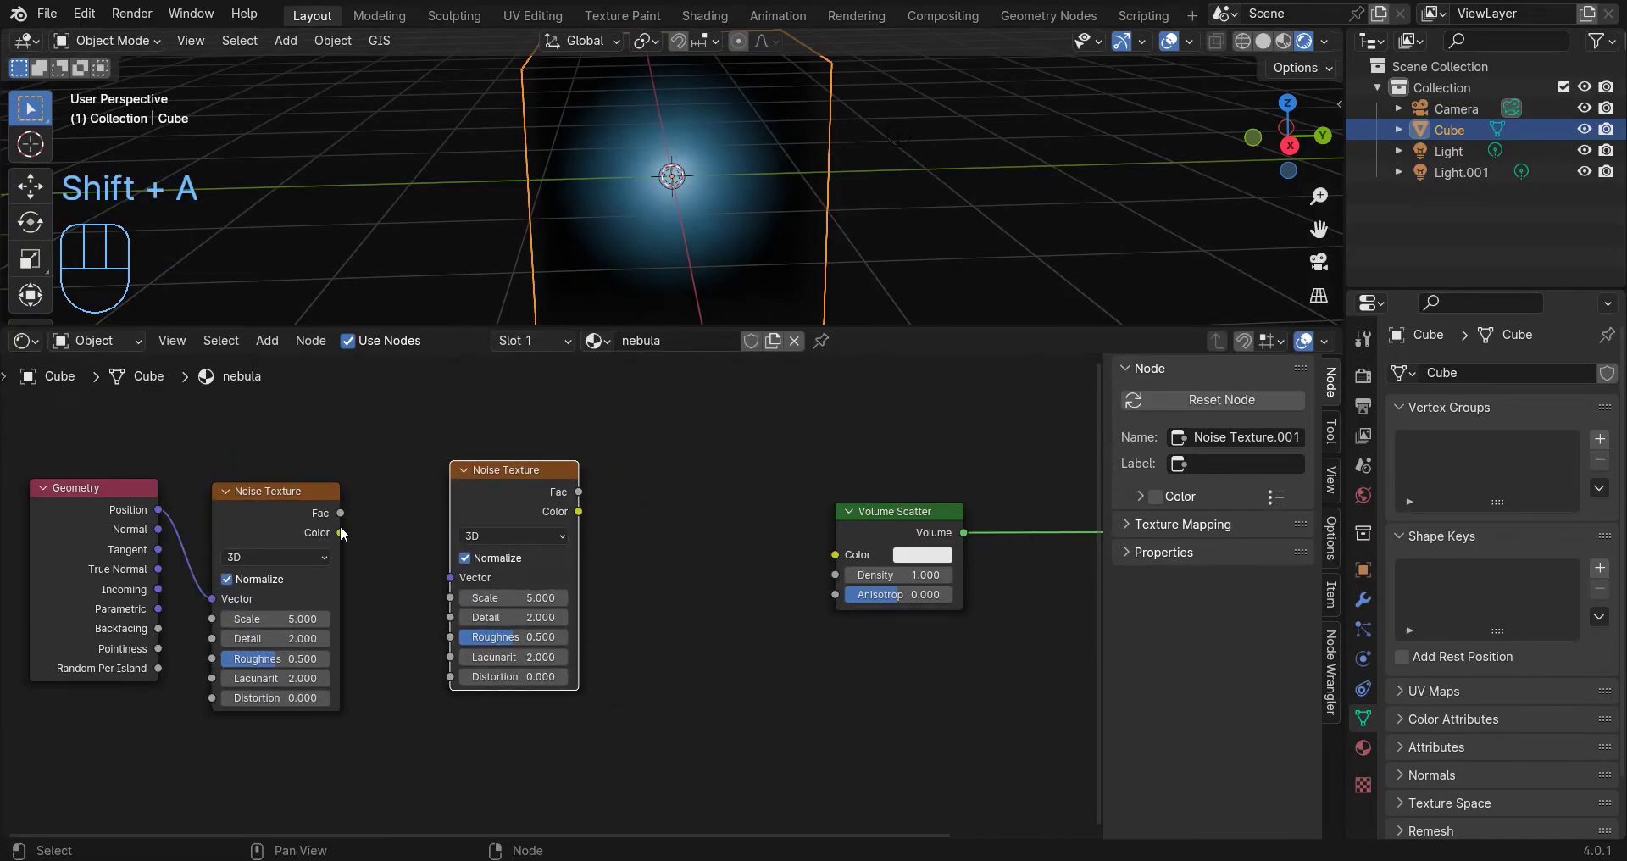
pyautogui.moveTo(340, 532); pyautogui.dragTo(443, 581)
pyautogui.moveTo(495, 505); pyautogui.dragTo(416, 497)
# Add a Color Ramp node after the second Noise Texture.
pyautogui.hotkey('shift', 'a')
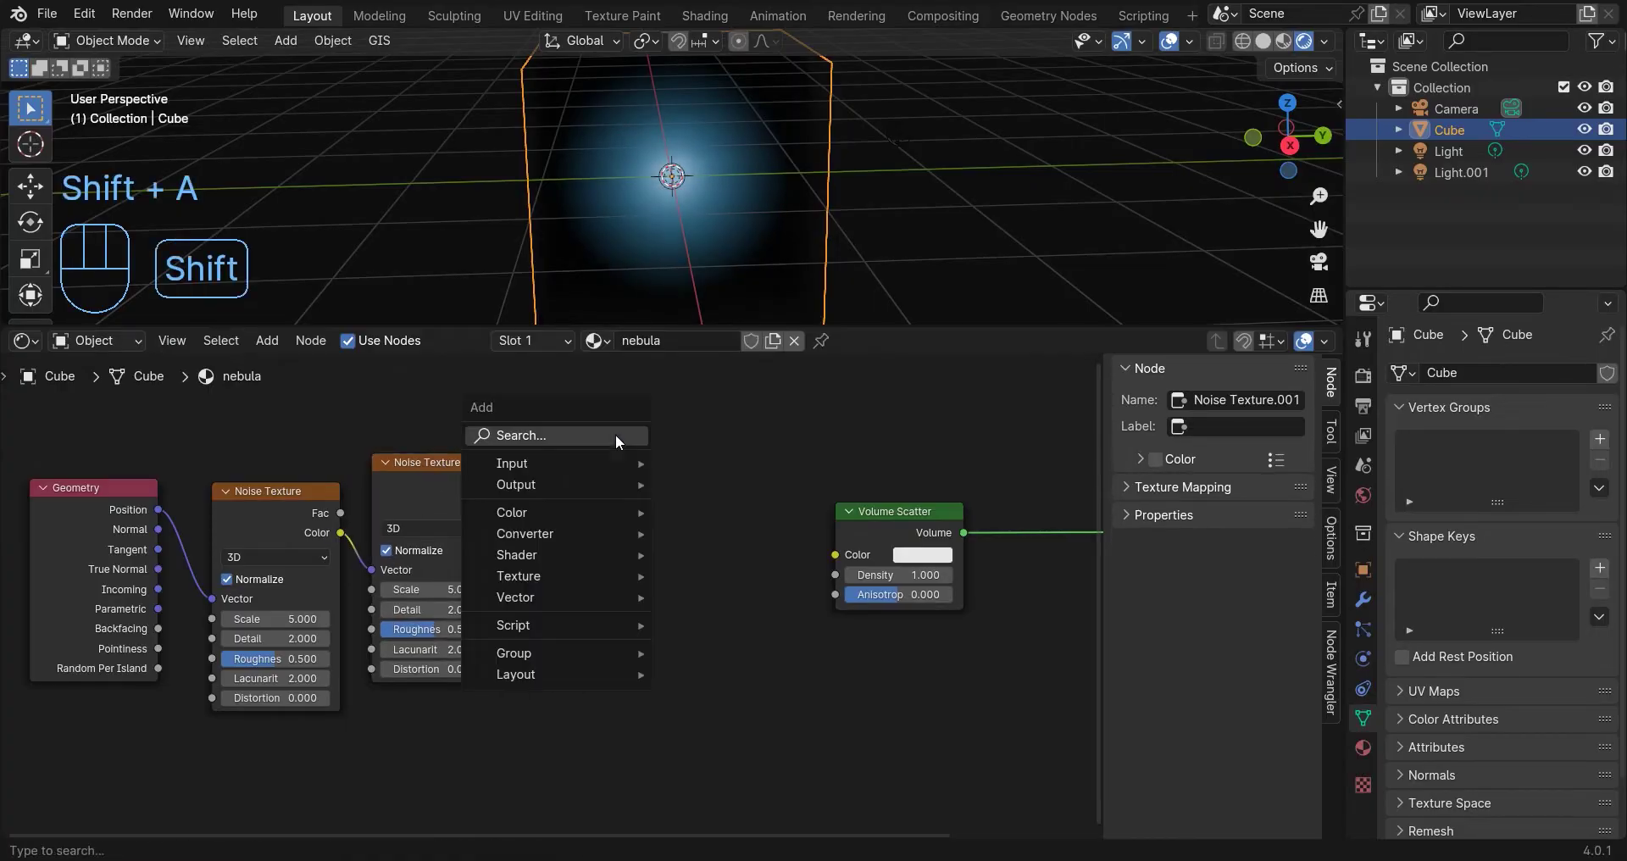
pyautogui.click(617, 440)
pyautogui.write('c')
pyautogui.press('Return')
pyautogui.click(543, 458)
# Move the Volume Scatter and Material Output nodes farther away and connect the second Noise Texture's Fac to the Color Ramp's Fac.
pyautogui.scroll(-6, 593, 479)
pyautogui.moveTo(658, 497); pyautogui.dragTo(525, 518, button='middle')
pyautogui.moveTo(875, 512); pyautogui.dragTo(653, 641)
pyautogui.moveTo(641, 569); pyautogui.dragTo(812, 574)
pyautogui.click(747, 523)
pyautogui.scroll(2, 746, 528)
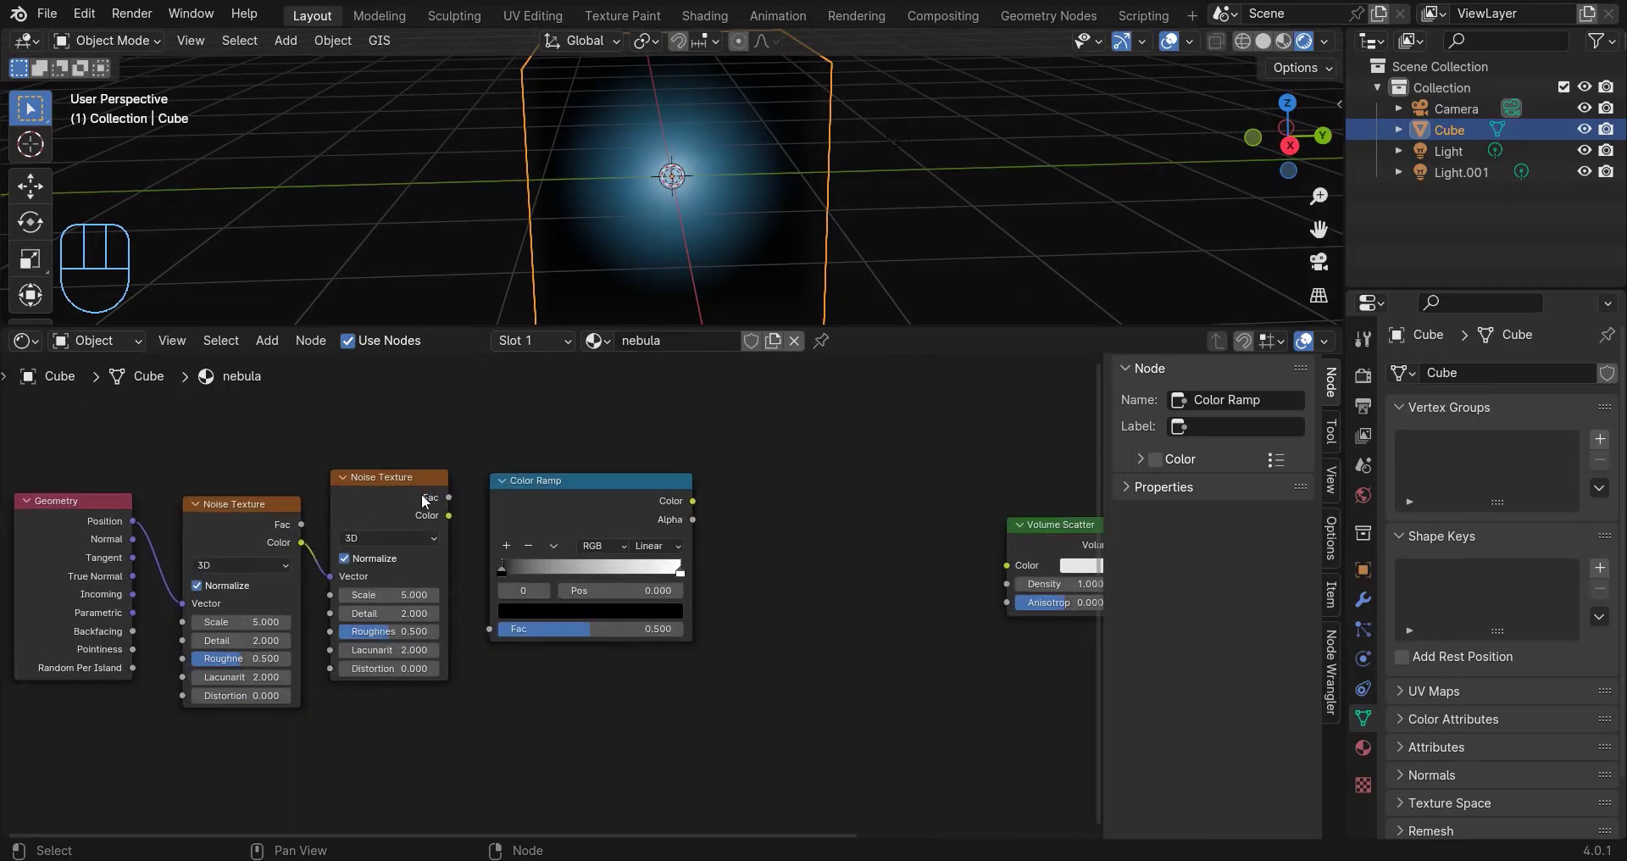
pyautogui.moveTo(449, 498); pyautogui.dragTo(490, 629)
pyautogui.moveTo(546, 519); pyautogui.dragTo(795, 537)
# Add a Math node fed by the Color Ramp's Color output, set to Multiply with a value of 450.
pyautogui.hotkey('shift', 'a')
pyautogui.write('math')
pyautogui.click(774, 471)
pyautogui.click(738, 490)
pyautogui.click(800, 534)
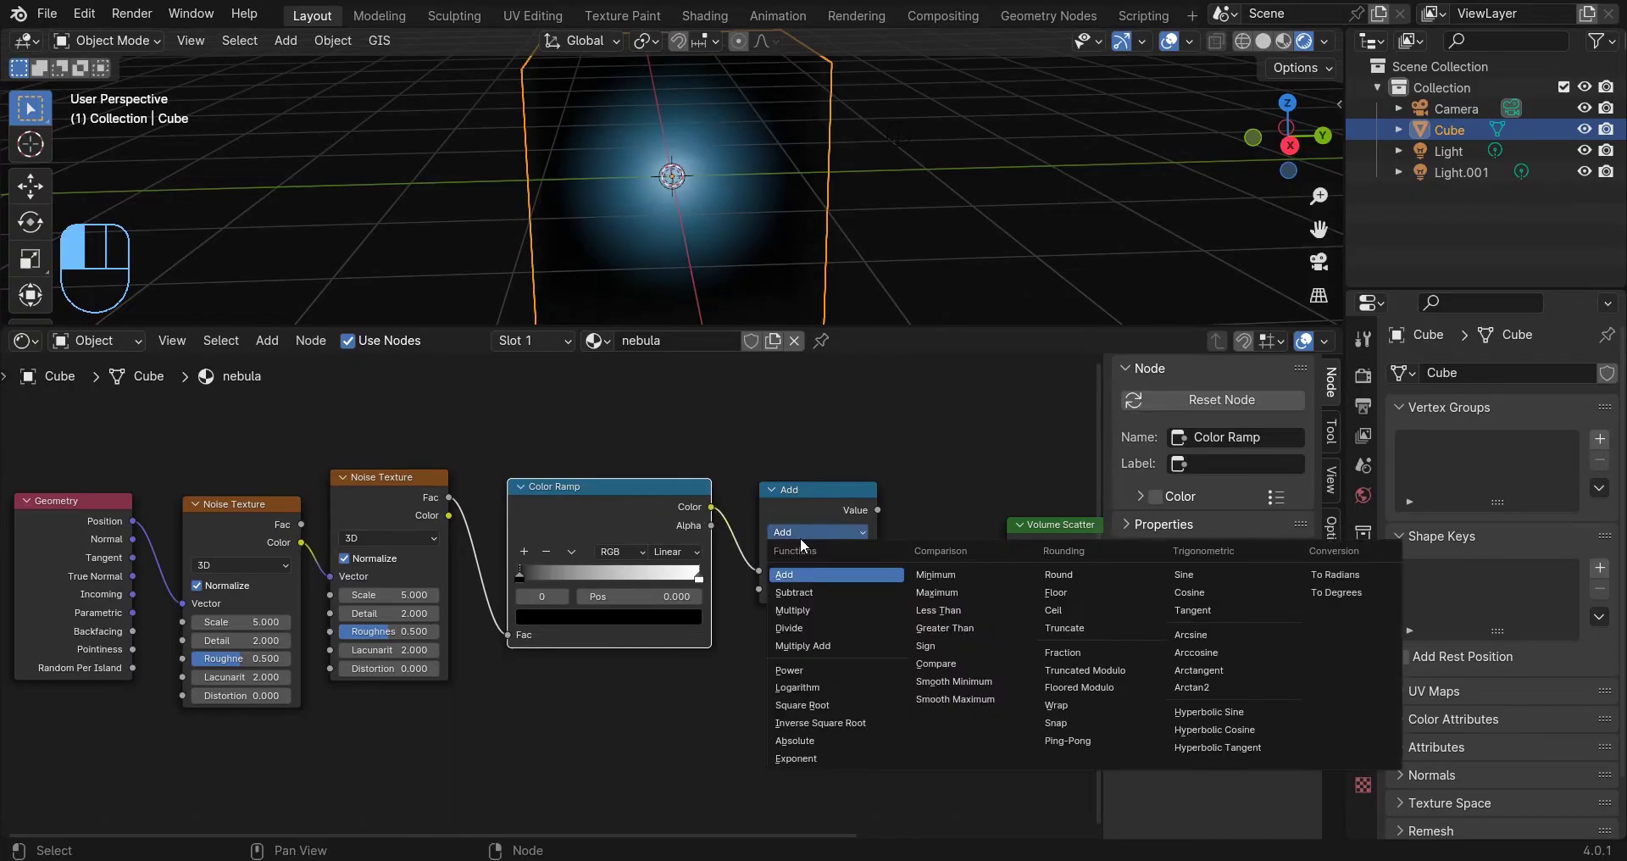
pyautogui.click(804, 605)
pyautogui.click(814, 589)
pyautogui.write('450')
pyautogui.press('Return')
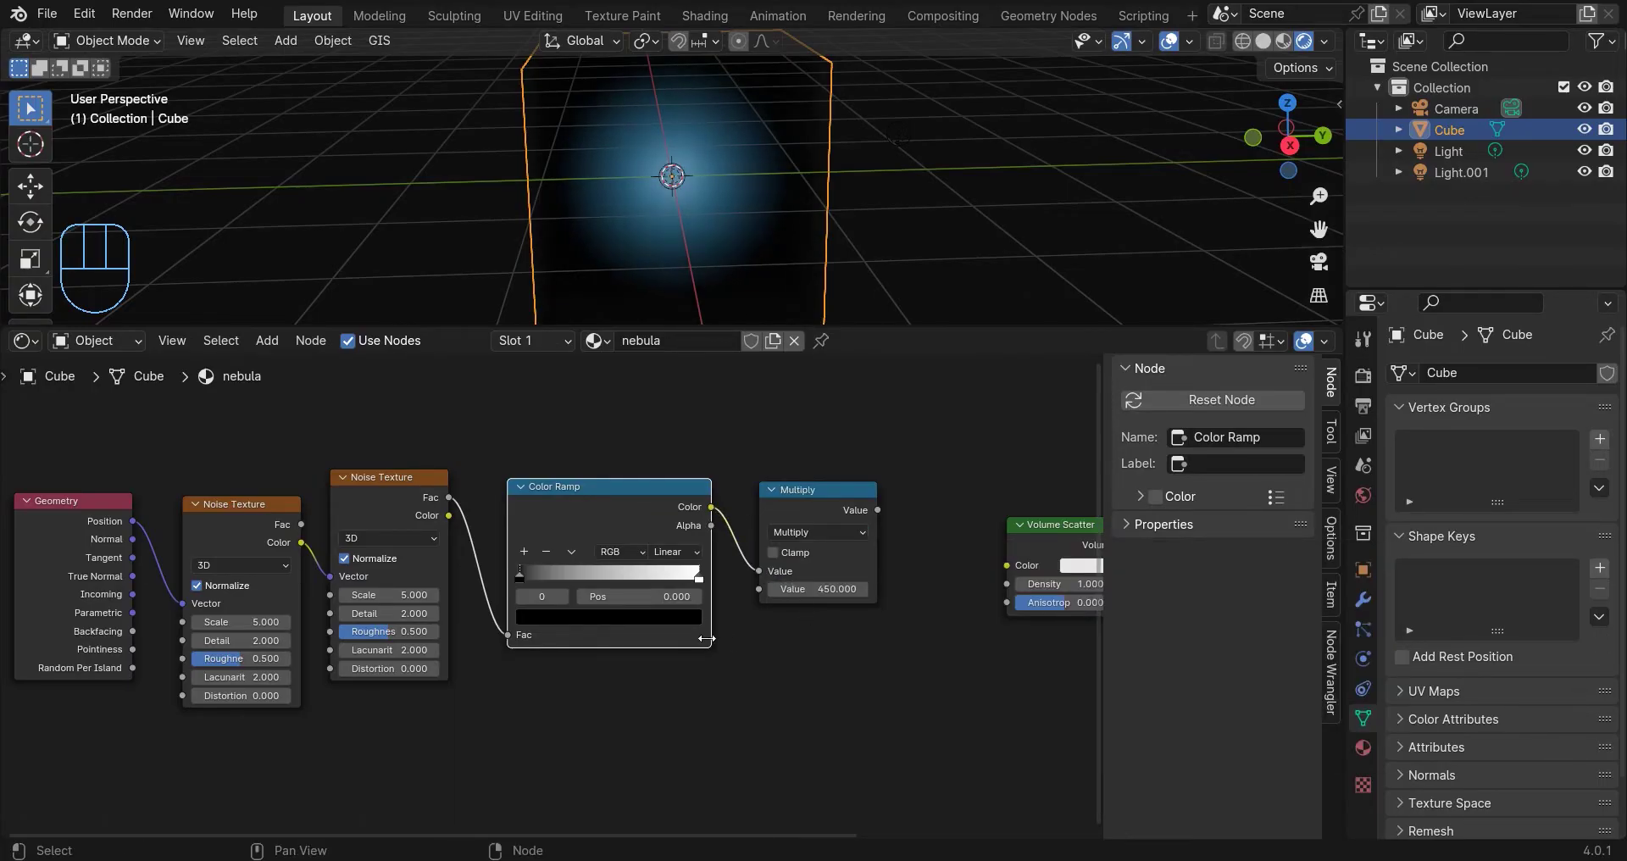
# Duplicate the Multiply node, place the copy before the Volume Scatter node and change its operation to Add.
pyautogui.click(826, 510)
pyautogui.moveTo(827, 509); pyautogui.dragTo(633, 511, button='middle')
pyautogui.moveTo(862, 538); pyautogui.dragTo(939, 534)
pyautogui.click(658, 509)
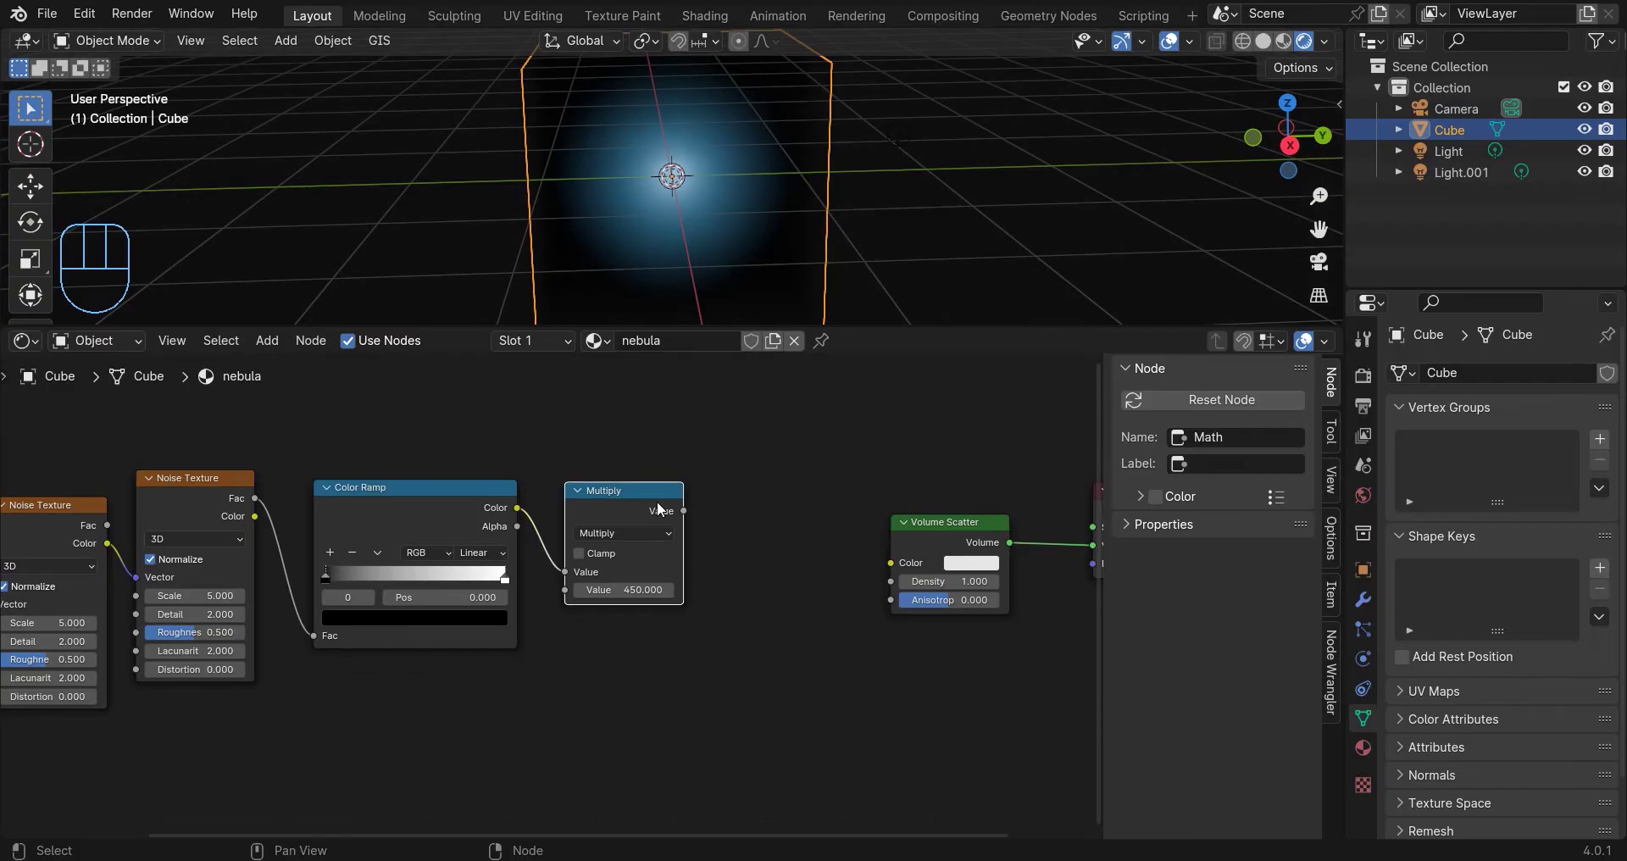
pyautogui.hotkey('shift', 'd')
pyautogui.click(845, 514)
pyautogui.click(772, 545)
pyautogui.click(751, 589)
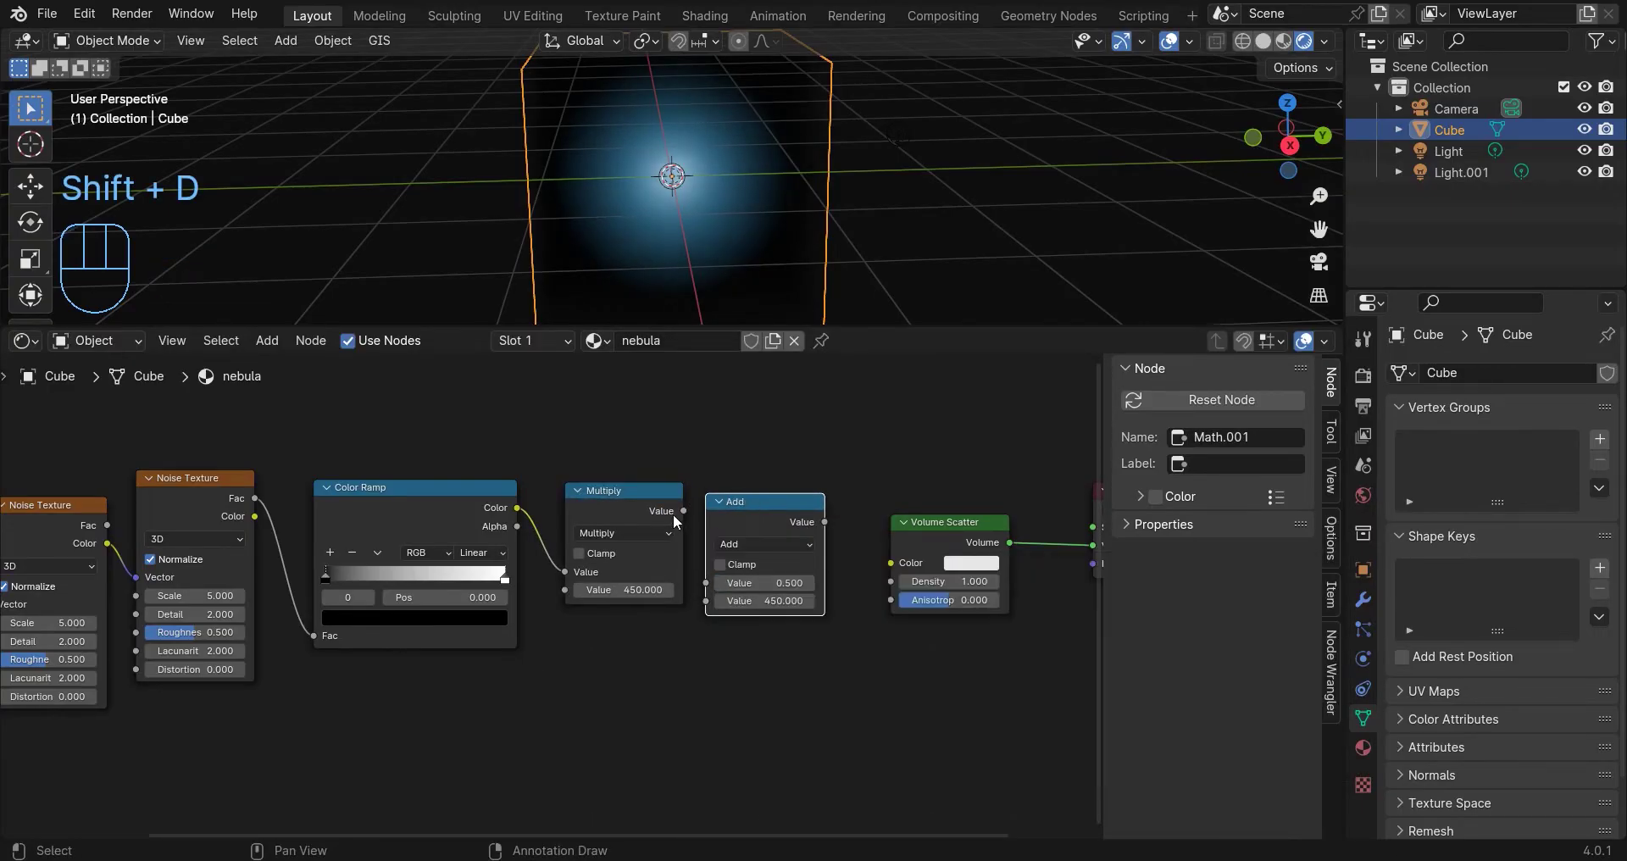
# Connect the Multiply node to the Add node, set the Add value to 1 and connect its output to the Volume Scatter's Density.
pyautogui.moveTo(684, 511); pyautogui.dragTo(705, 584)
pyautogui.write('1')
pyautogui.press('Return')
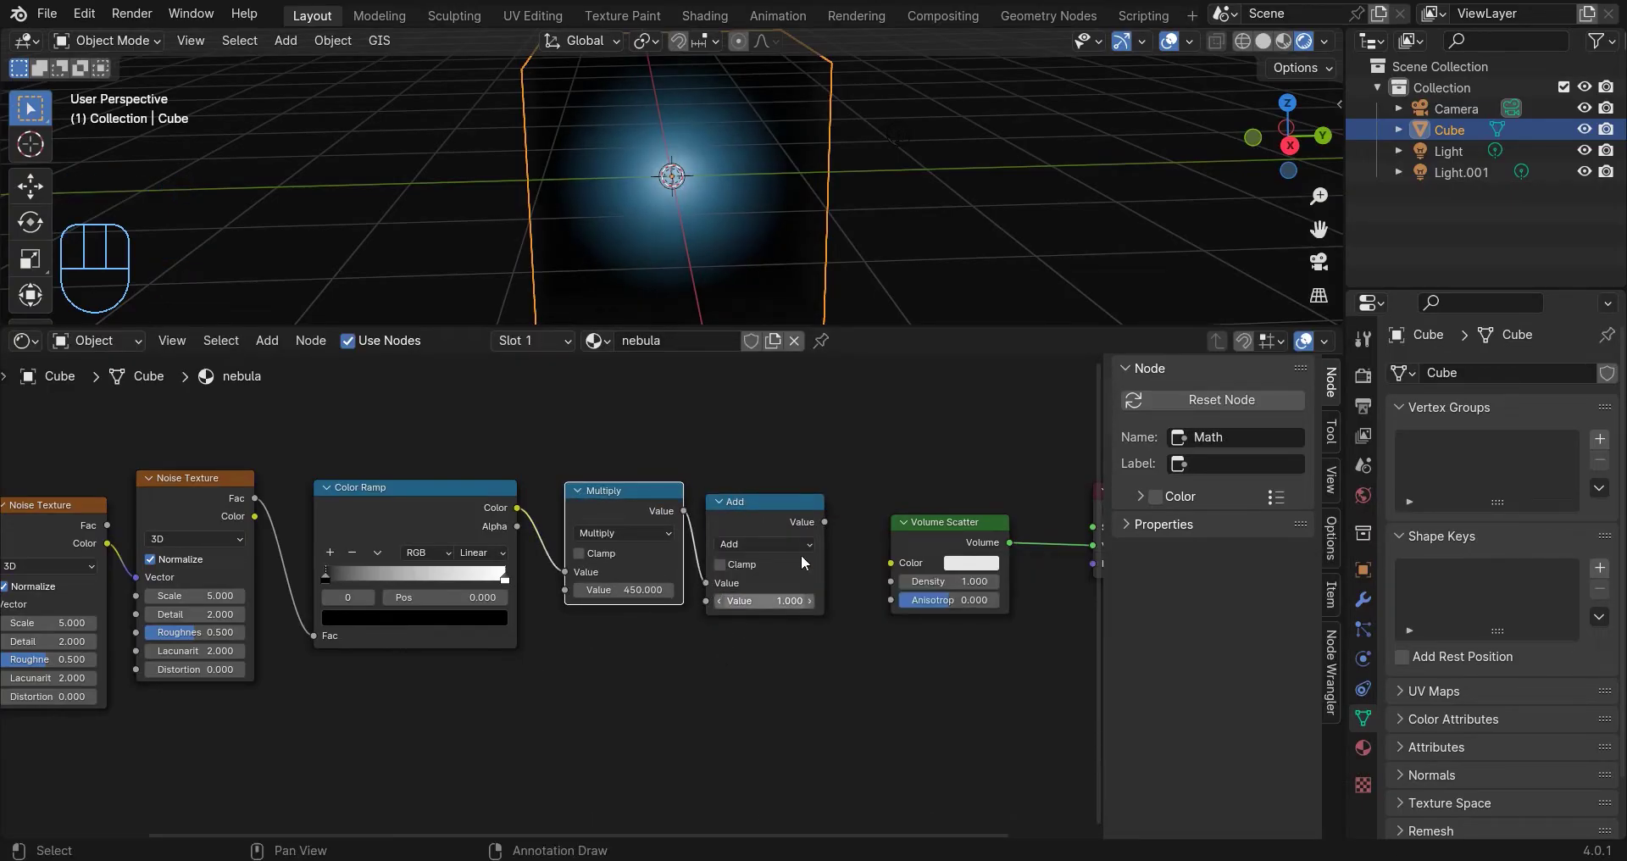
pyautogui.moveTo(825, 522); pyautogui.dragTo(890, 581)
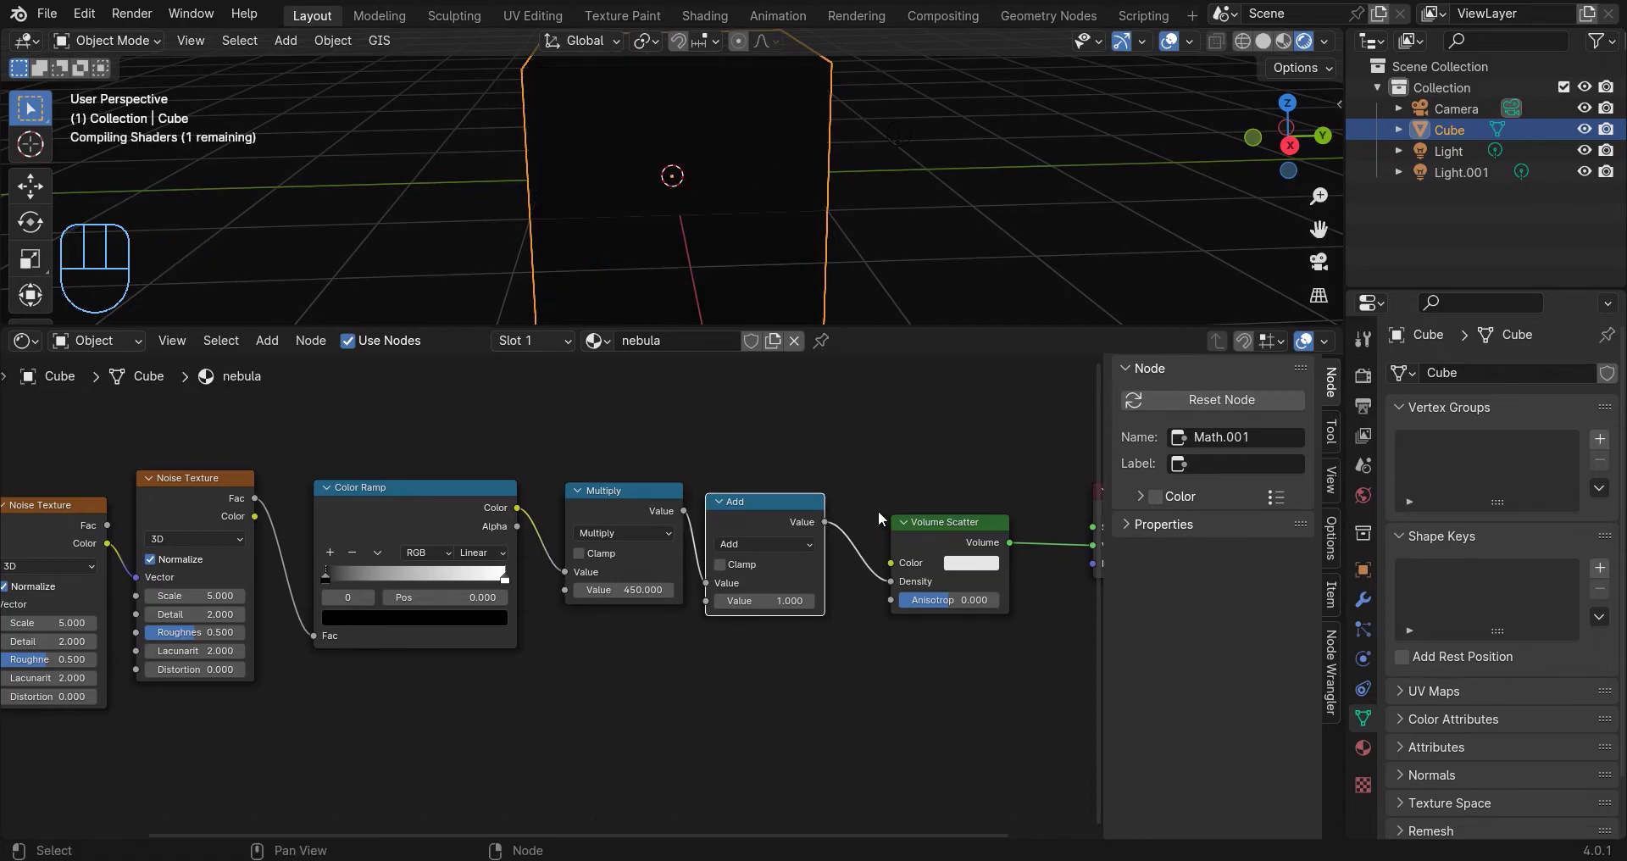
# Set the Volume Scatter's Anisotropy to 0.15 and change its colour to a light cyan.
pyautogui.scroll(2, 762, 593)
pyautogui.click(698, 647)
pyautogui.write('0.15')
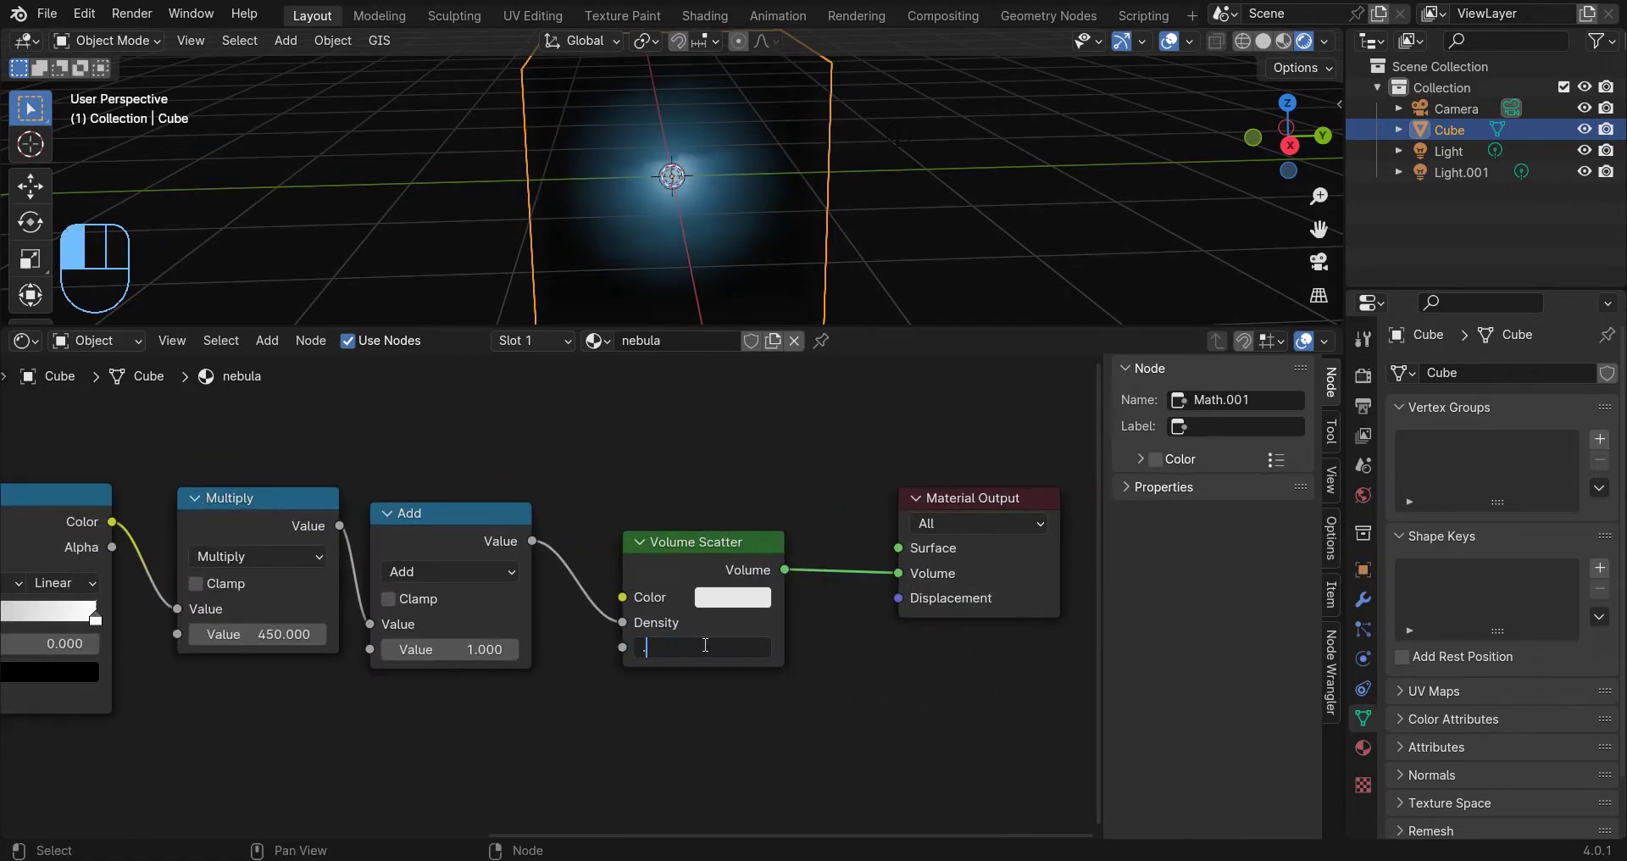
pyautogui.press('Return')
pyautogui.click(733, 597)
pyautogui.moveTo(799, 311); pyautogui.dragTo(808, 301)
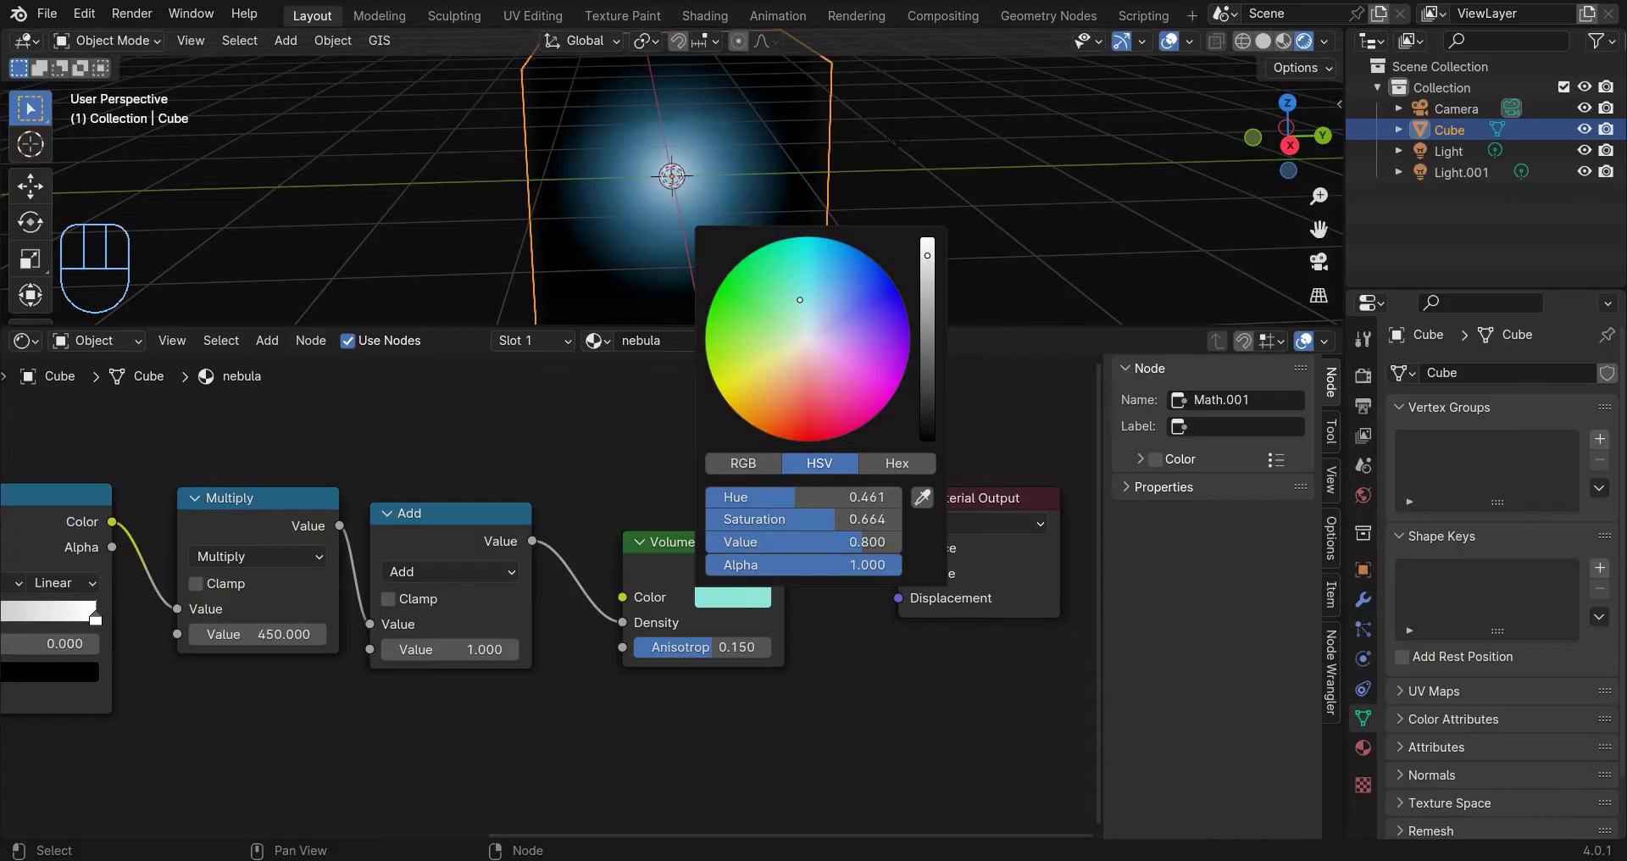
pyautogui.scroll(3, 647, 264)
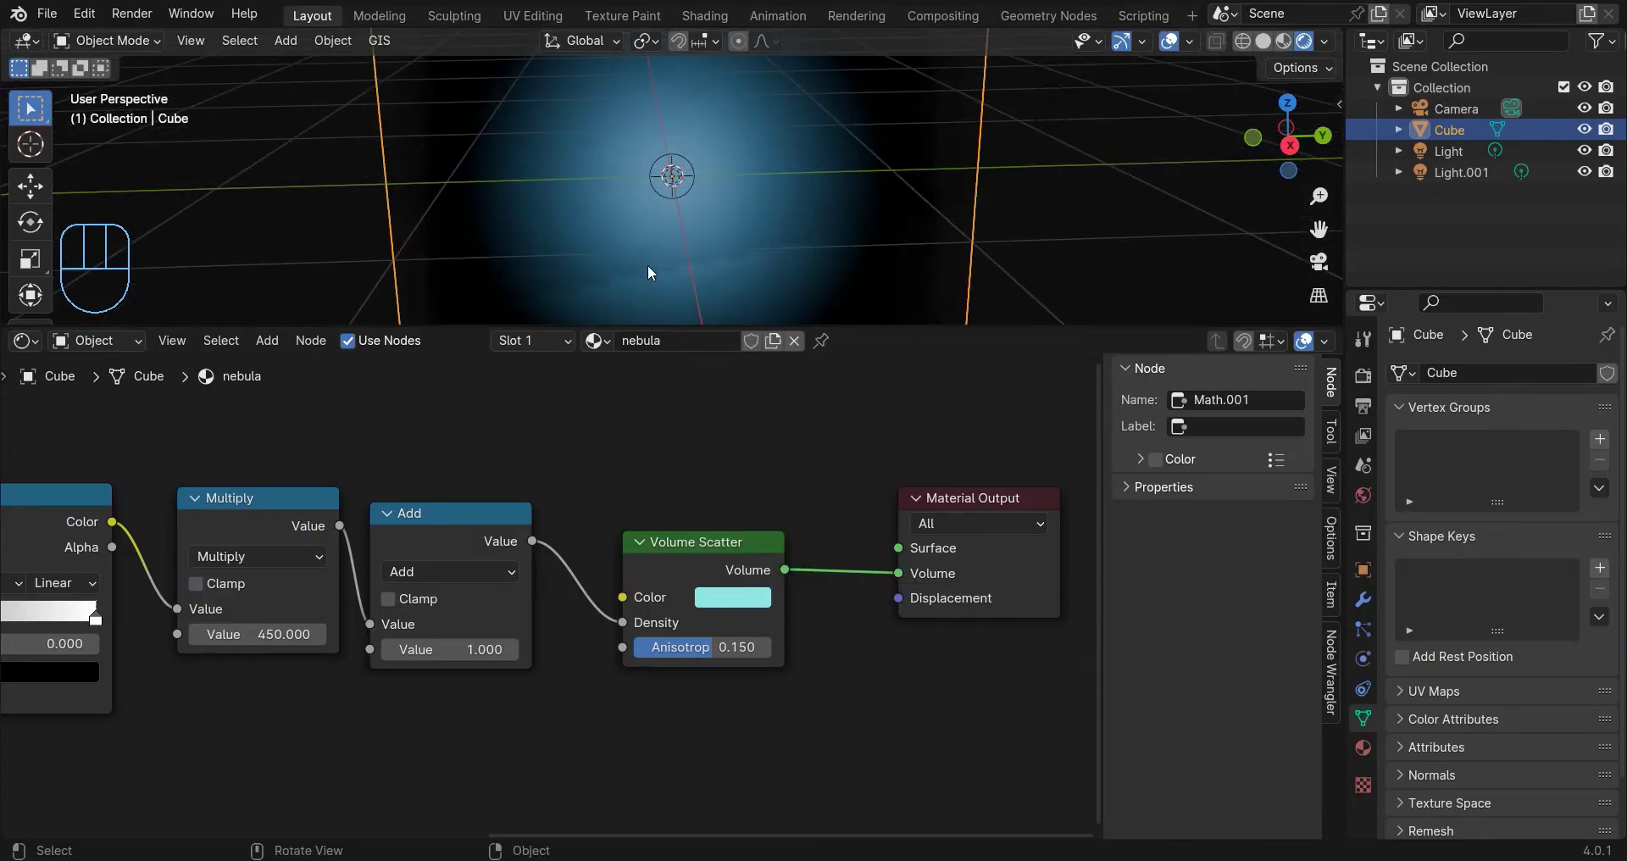
# Set the position of the Color Ramp's black stop to 0.560.
pyautogui.moveTo(648, 265); pyautogui.dragTo(639, 232, button='middle')
pyautogui.scroll(-5, 448, 547)
pyautogui.moveTo(448, 547); pyautogui.dragTo(876, 536, button='middle')
pyautogui.scroll(6, 877, 536)
pyautogui.scroll(1, 875, 535)
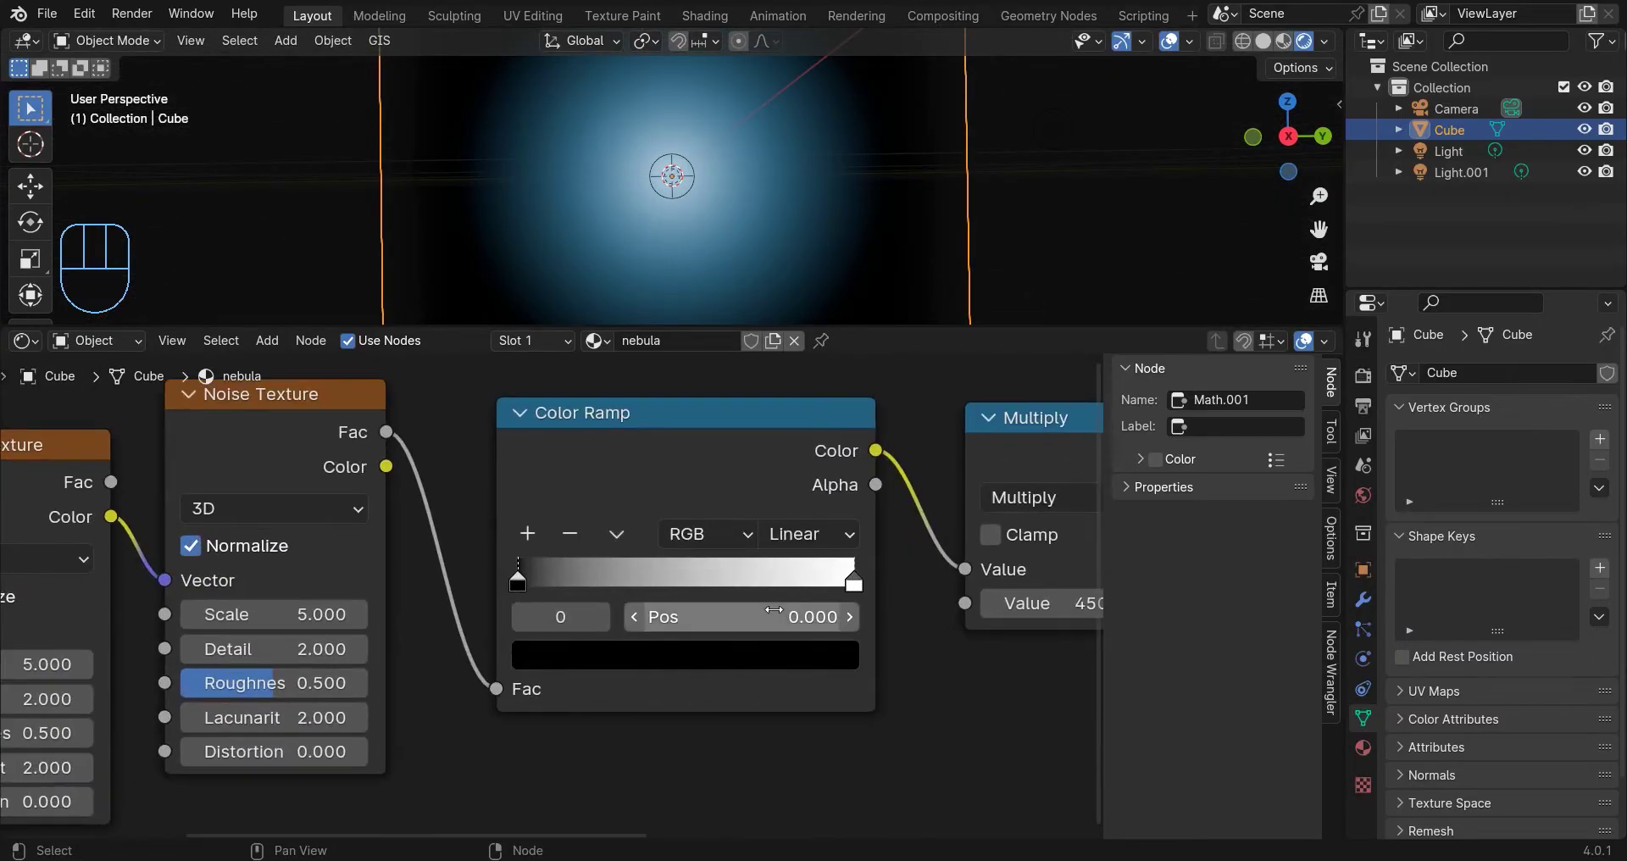
pyautogui.press('Return')
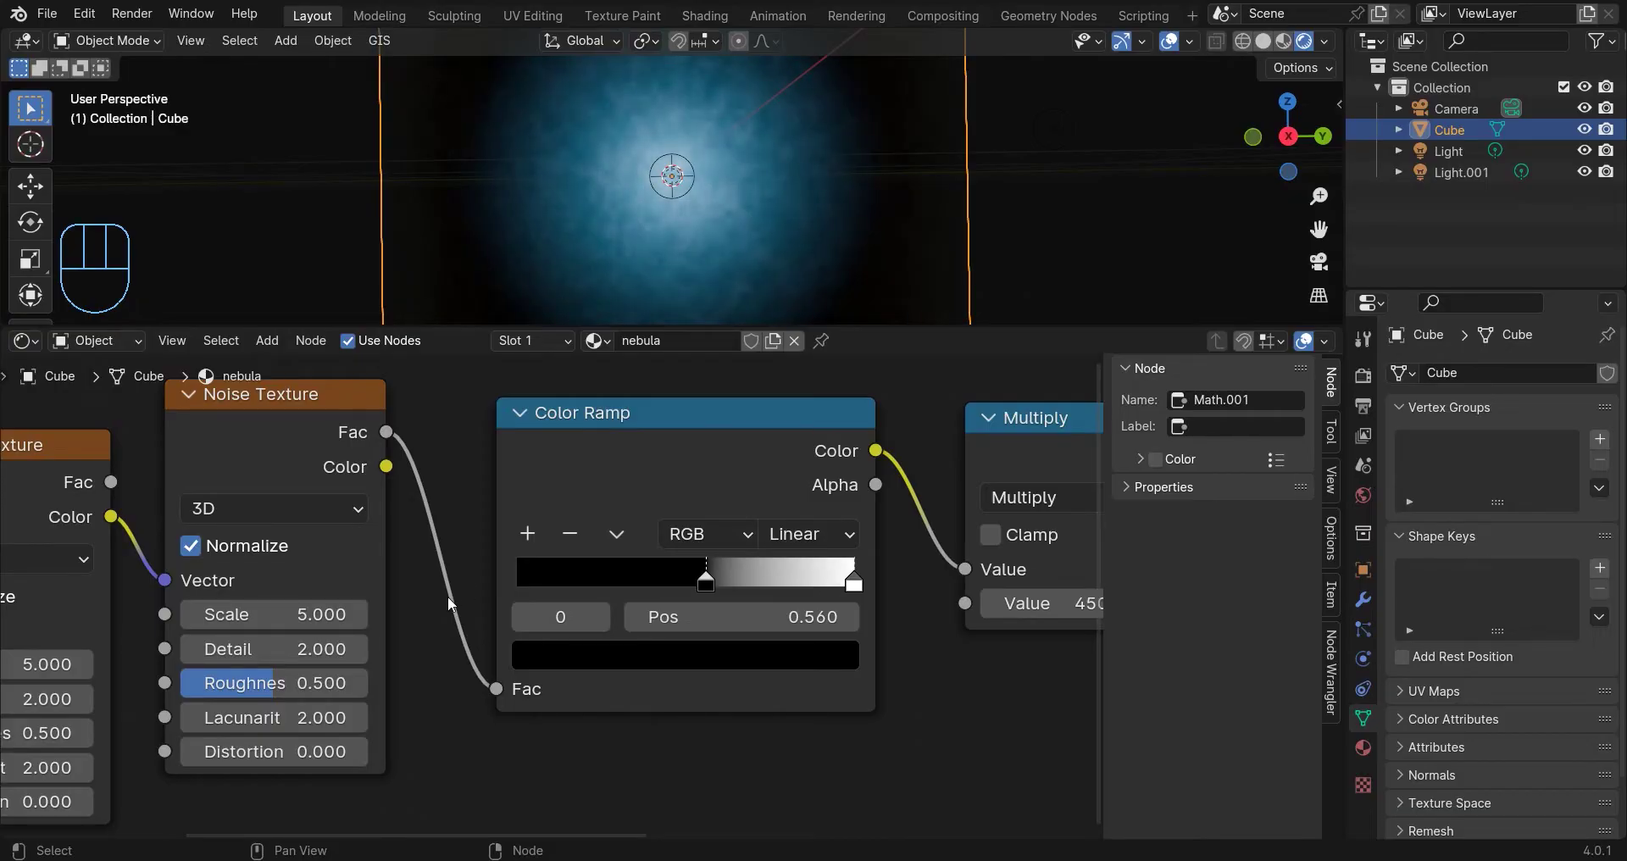
# Set the first Noise Texture's Scale to 0.85 and Detail to 10, and the second Noise Texture's Detail to 12.
pyautogui.scroll(3, 702, 261)
pyautogui.scroll(-4, 382, 628)
pyautogui.moveTo(374, 632); pyautogui.dragTo(768, 599, button='middle')
pyautogui.scroll(3, 768, 599)
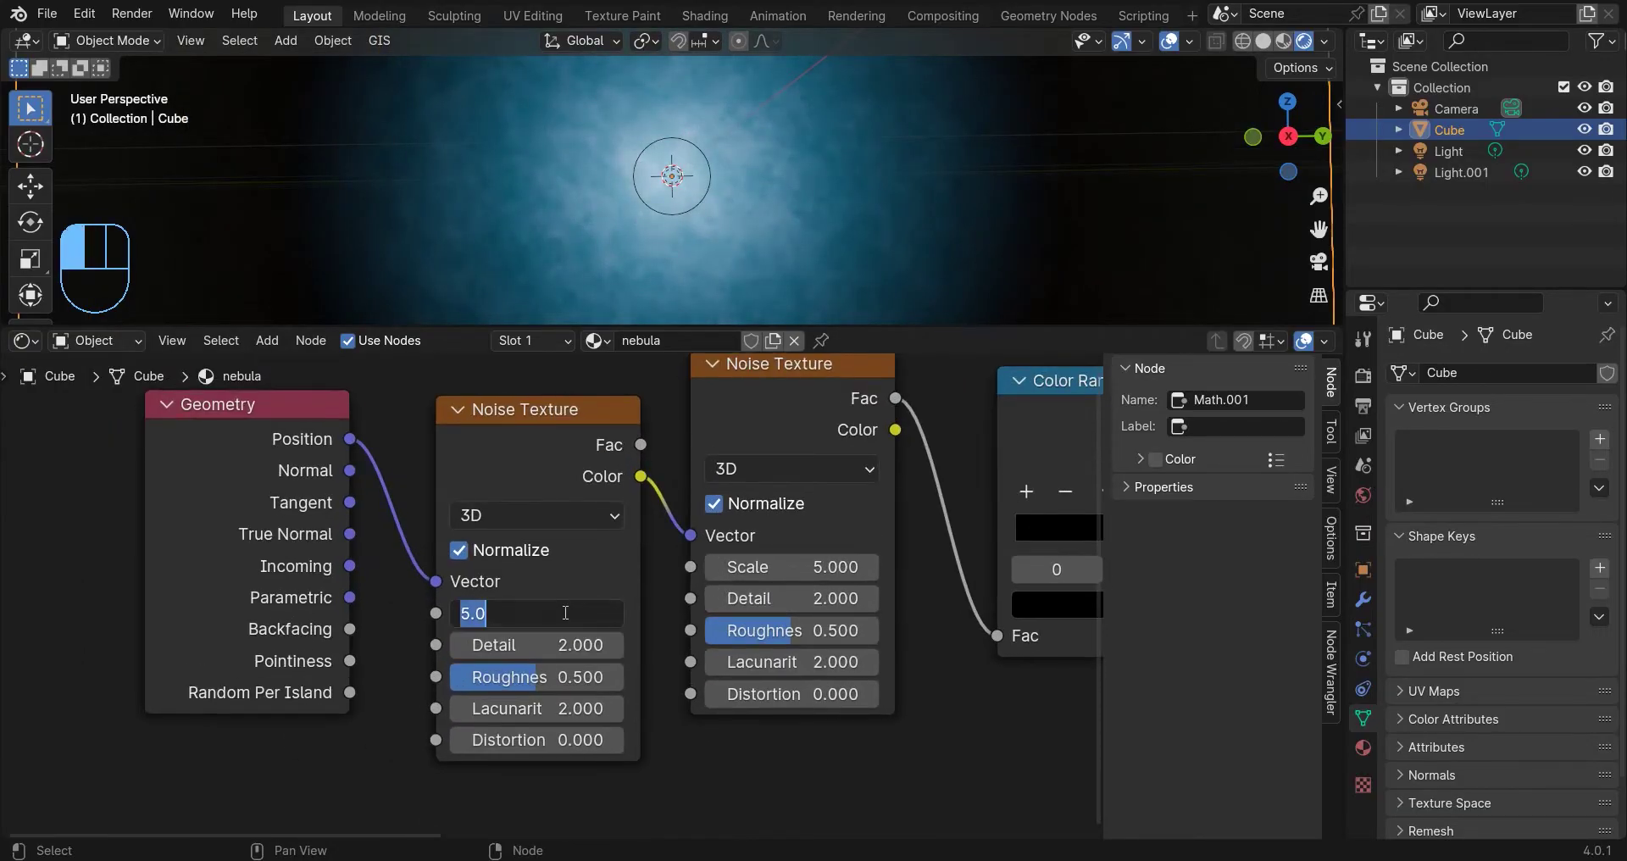
pyautogui.press('Return')
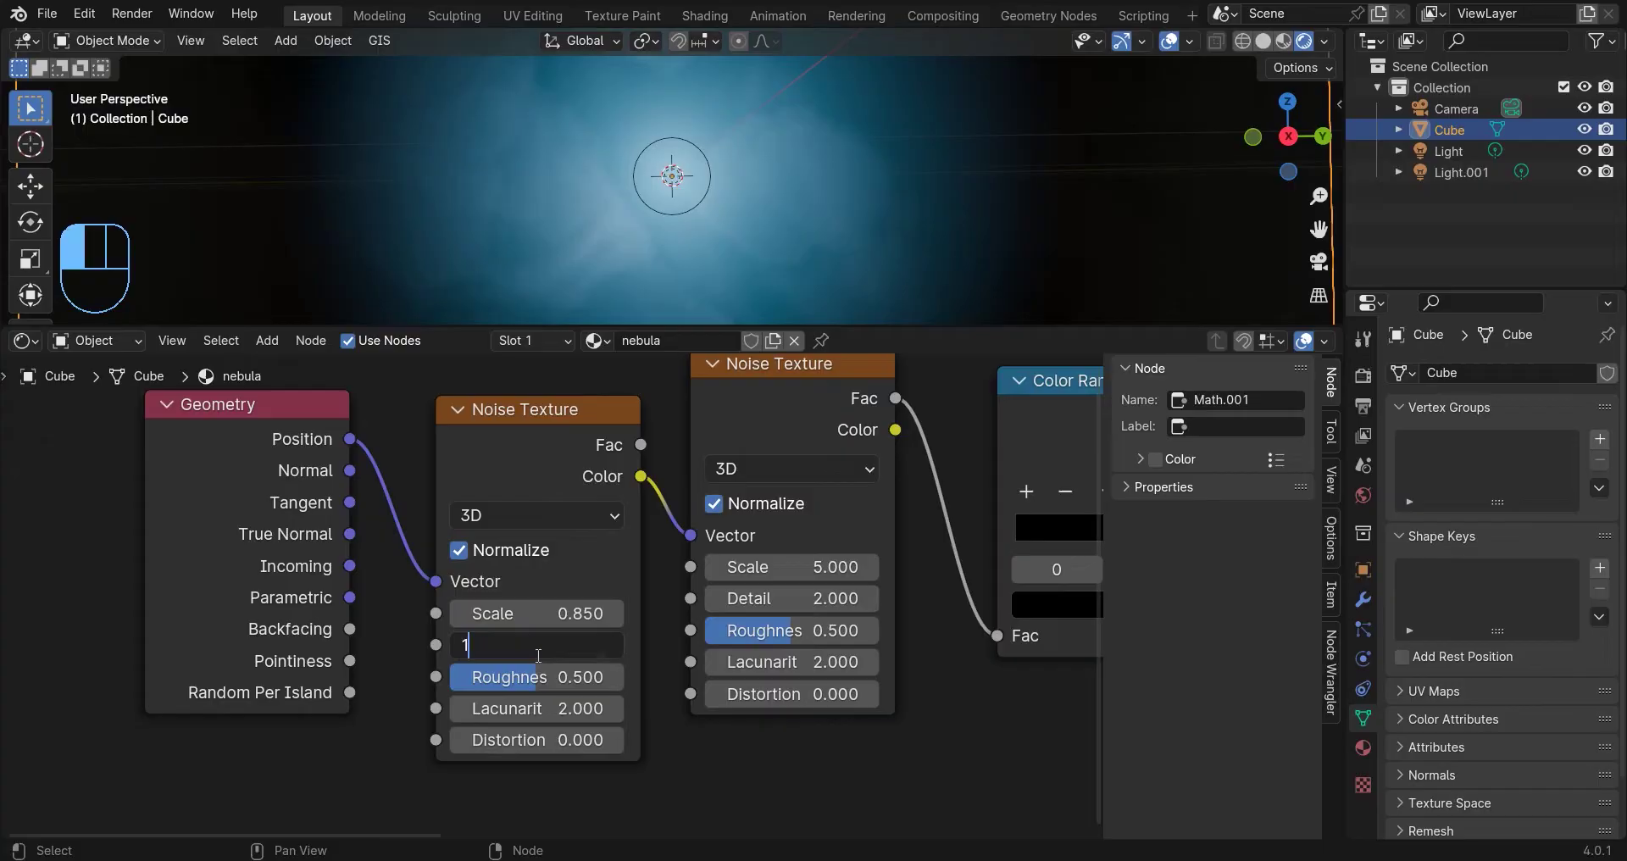
pyautogui.write('10')
pyautogui.press('Return')
pyautogui.write('12')
pyautogui.press('Return')
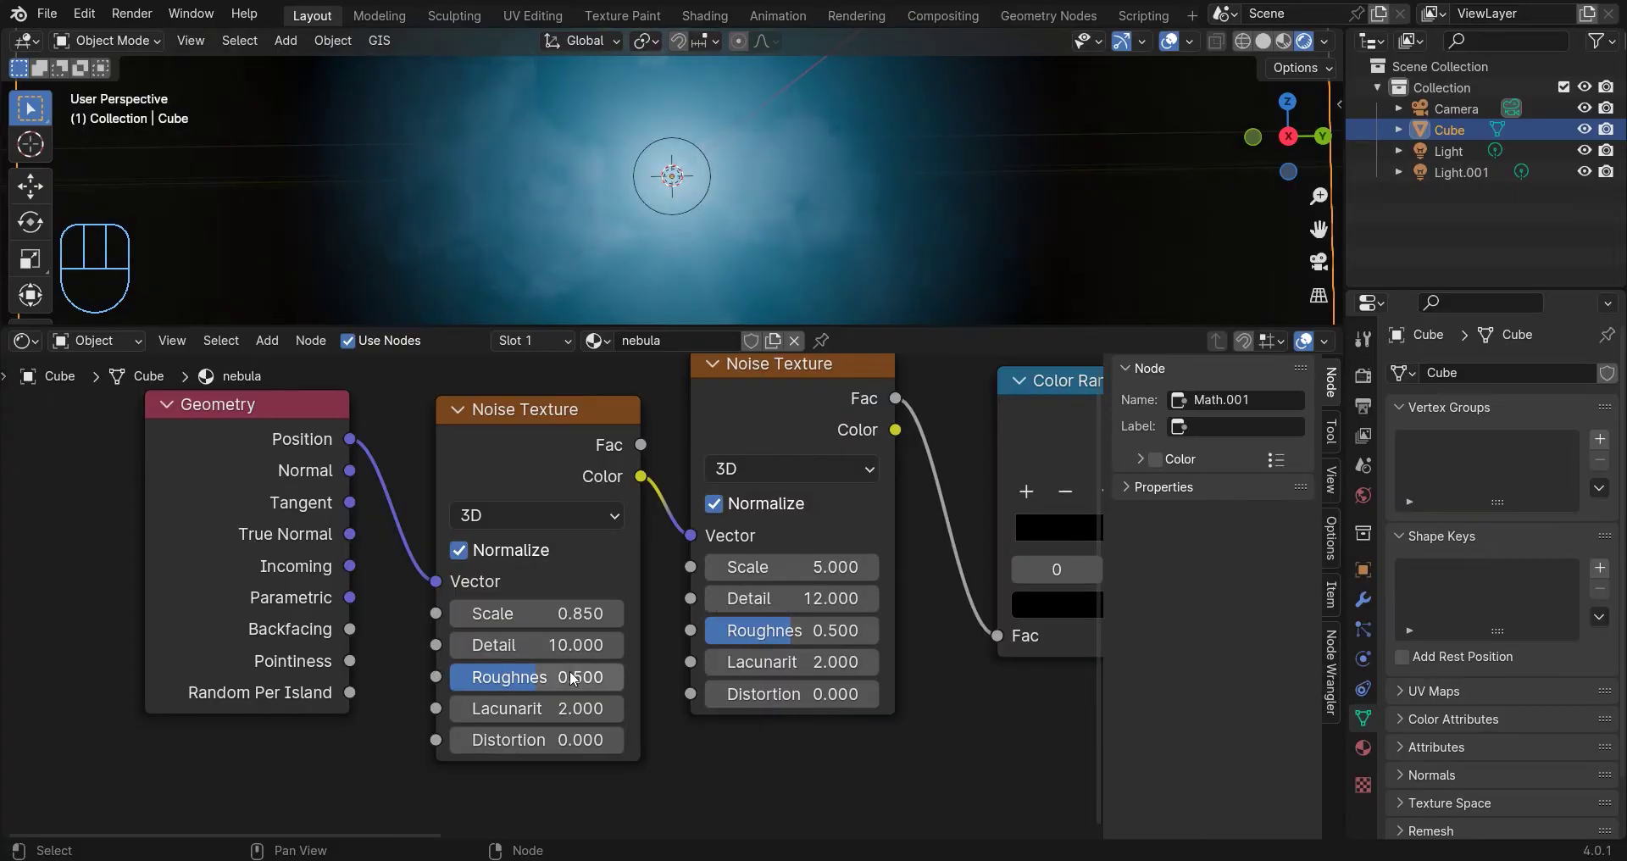
# Set the second Noise Texture's Roughness to 0.6 and Distortion to 1, and the first Noise Texture's Distortion to 0.2.
pyautogui.click(772, 642)
pyautogui.write('.6')
pyautogui.press('Return')
pyautogui.click(767, 698)
pyautogui.write('1')
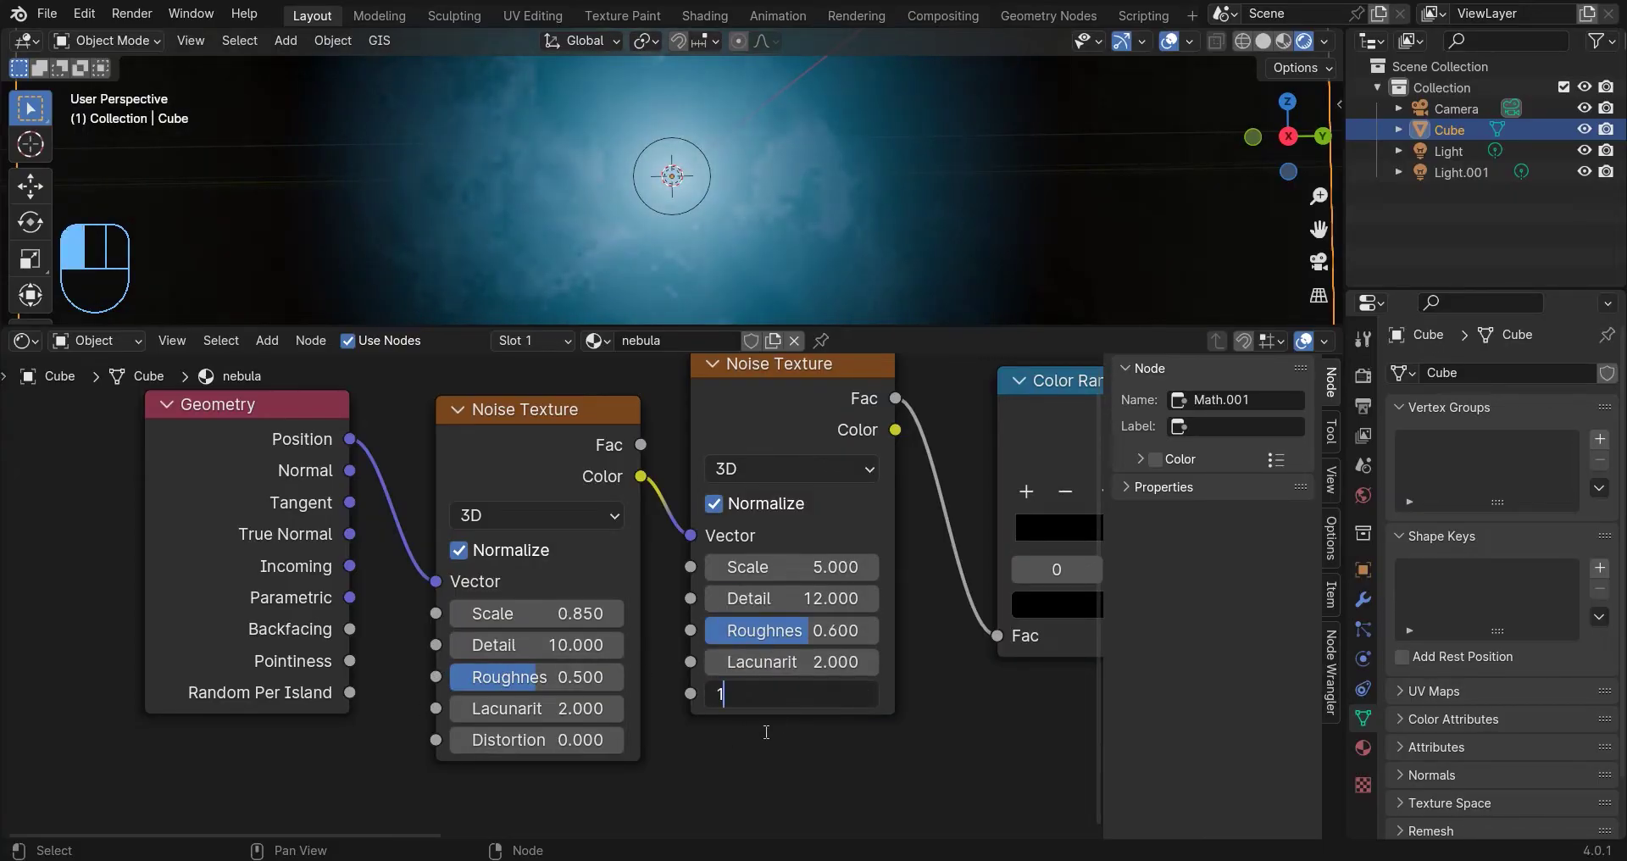
pyautogui.press('Return')
pyautogui.click(628, 744)
pyautogui.click(607, 744)
pyautogui.click(606, 744)
pyautogui.scroll(-2, 726, 242)
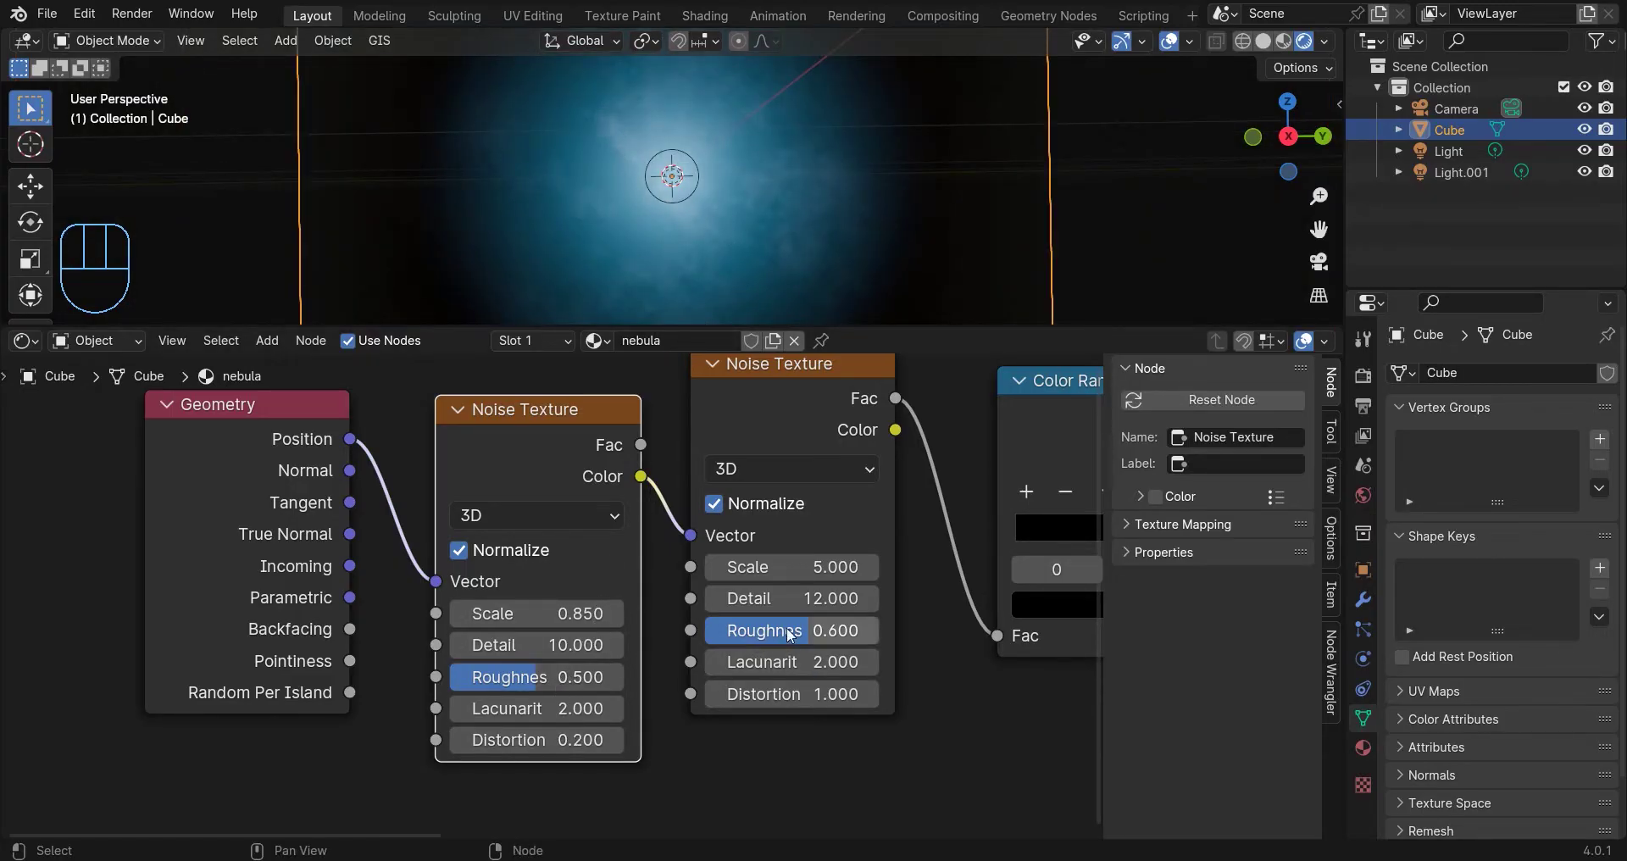
# Replace the shader editor with the Timeline and shrink it so the 3D viewport fills most of the workspace.
pyautogui.click(34, 343)
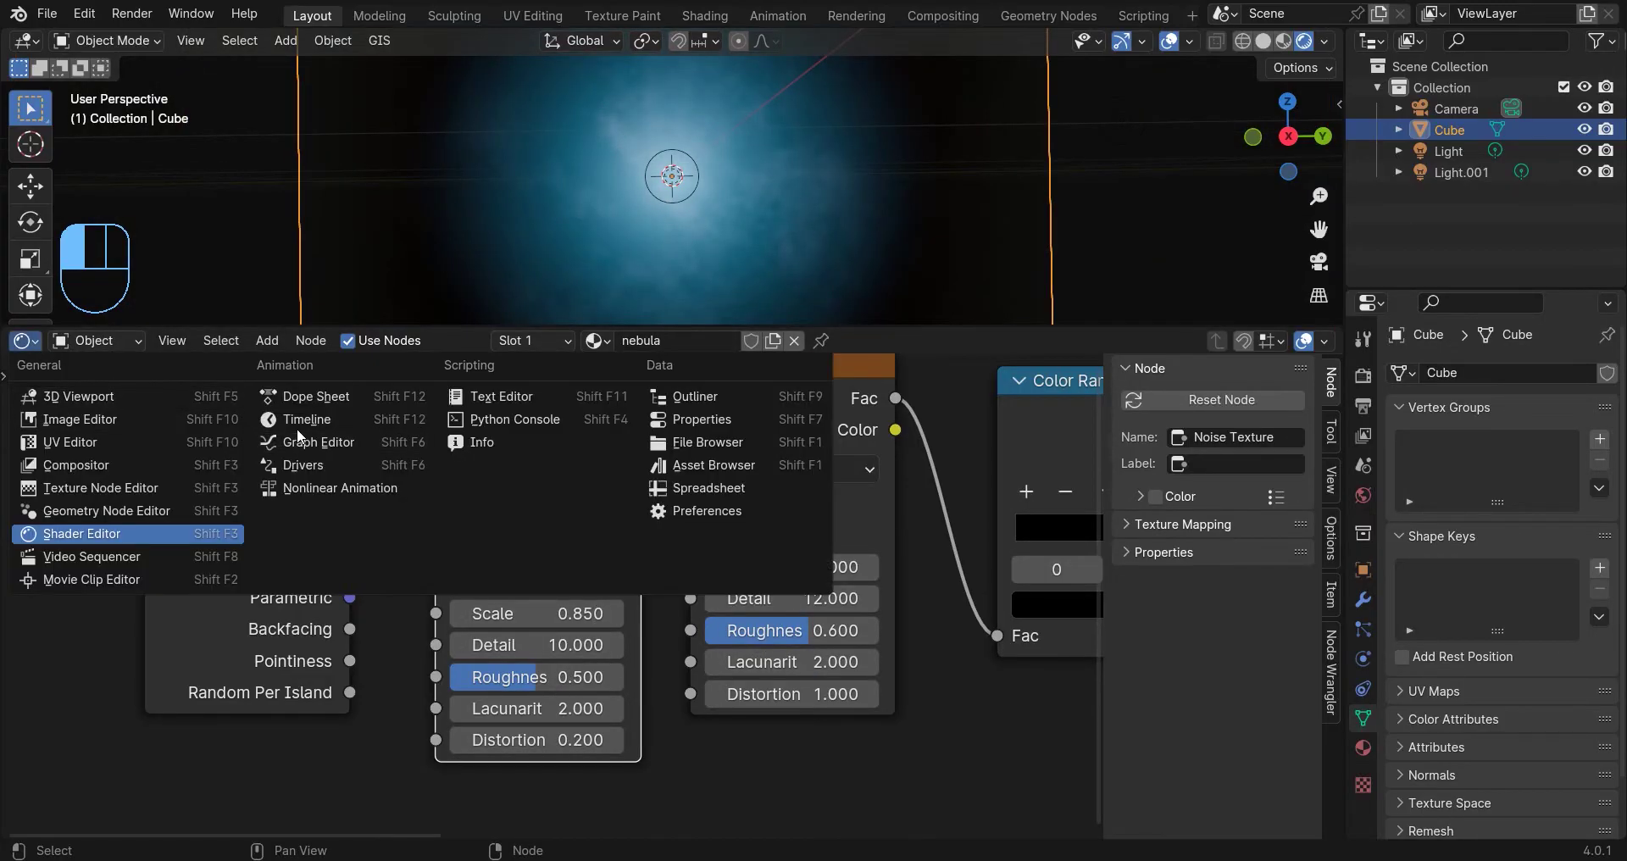
pyautogui.click(297, 428)
pyautogui.moveTo(504, 329); pyautogui.dragTo(512, 797)
pyautogui.scroll(-3, 758, 349)
pyautogui.moveTo(758, 349); pyautogui.dragTo(726, 419, button='middle')
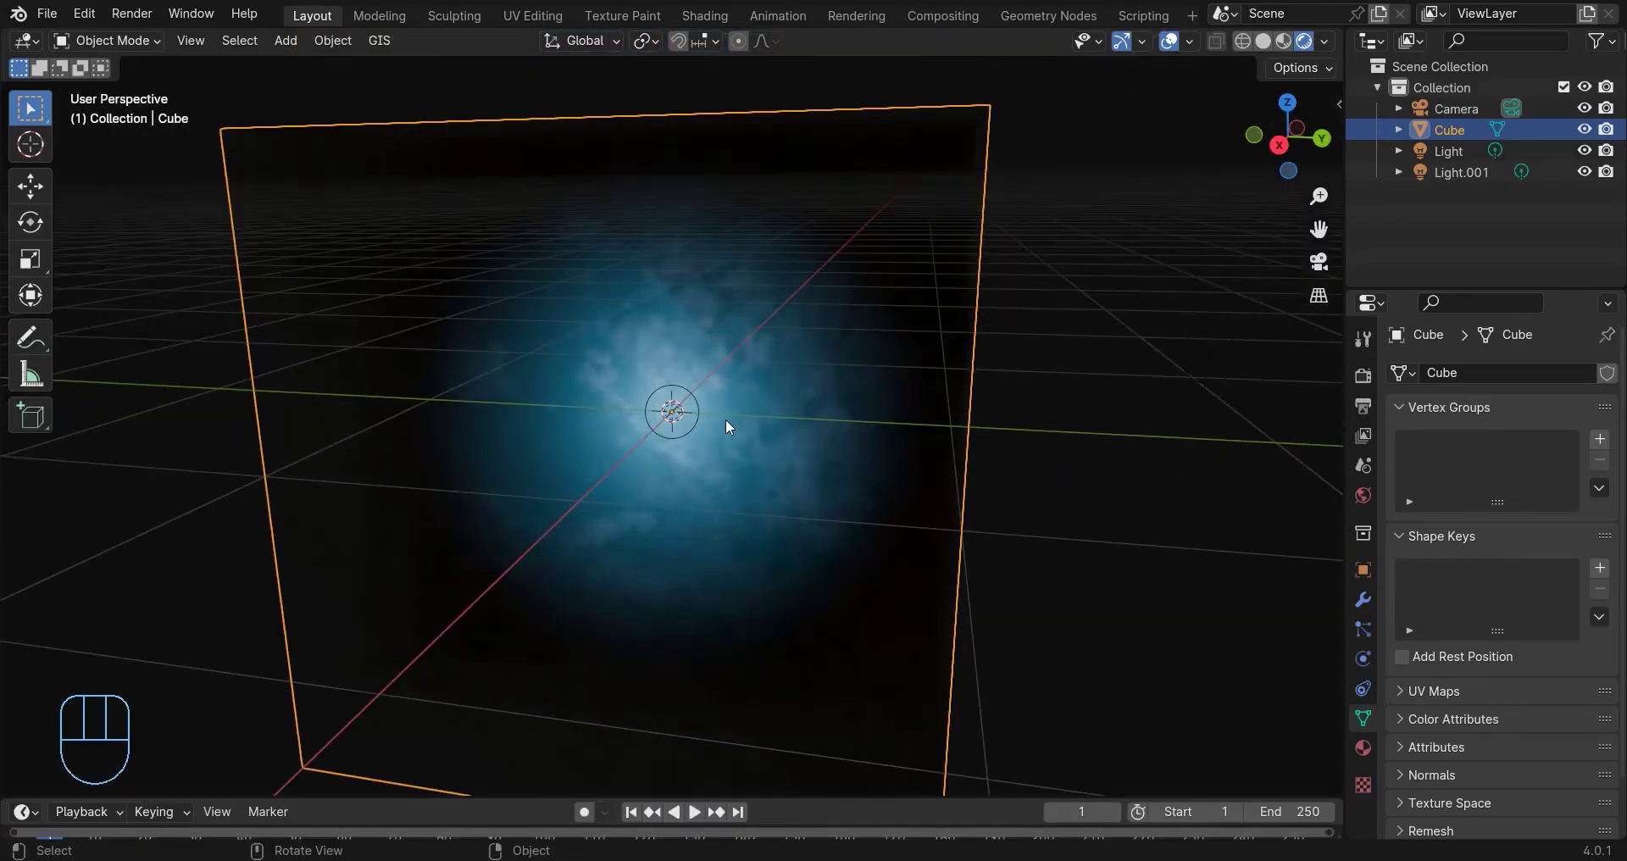
# Switch the viewport to wireframe shading and move the blue point light from outside the cube into its lower part.
pyautogui.click(1263, 41)
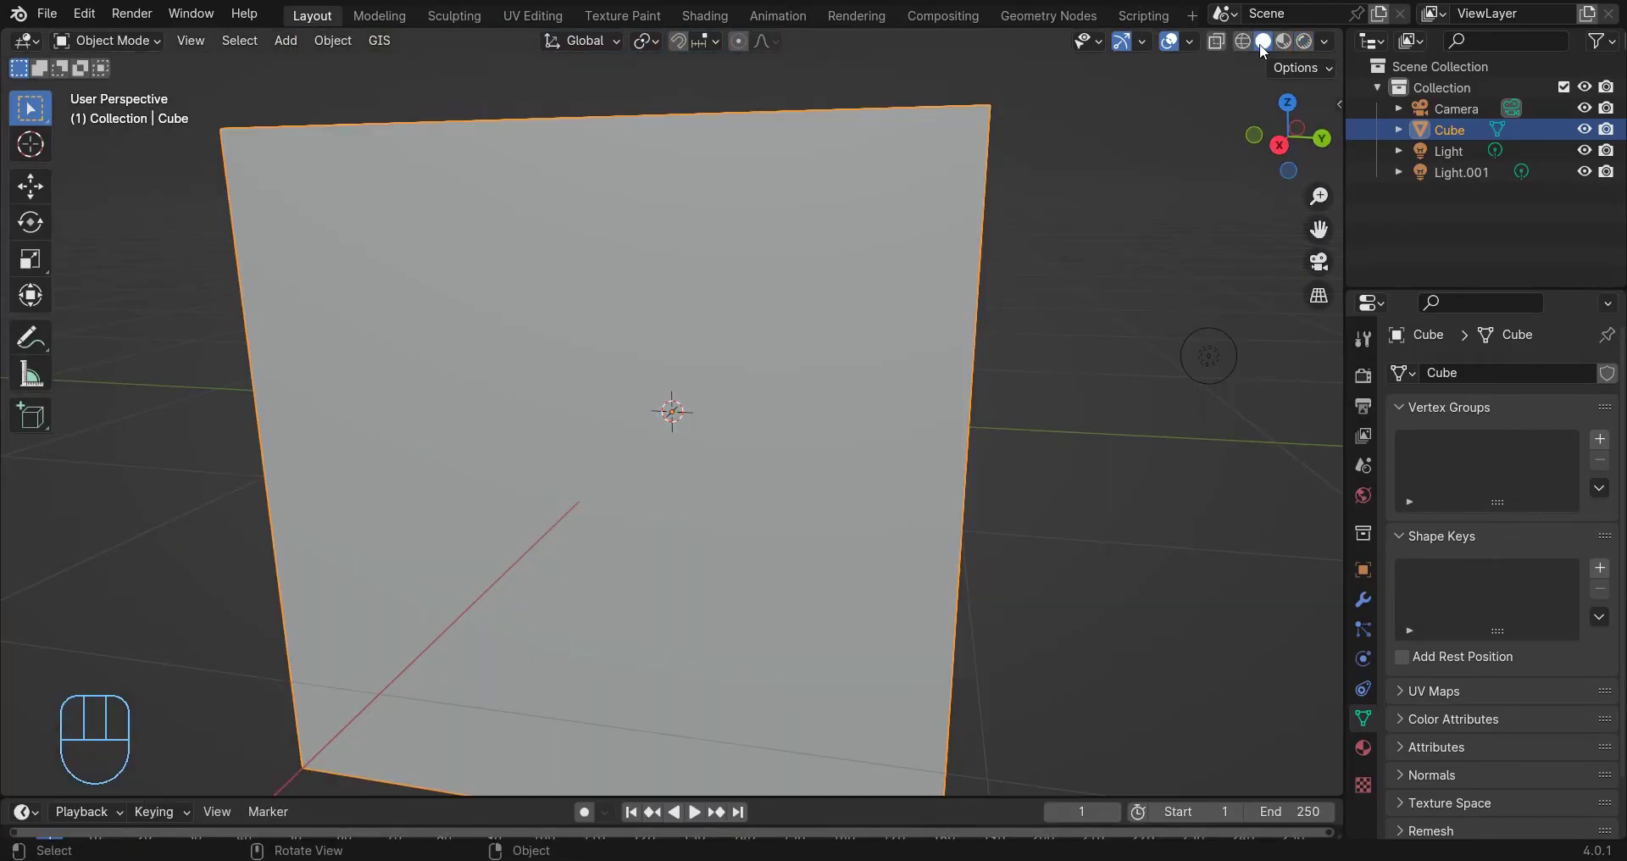
pyautogui.click(1243, 41)
pyautogui.scroll(-1, 915, 136)
pyautogui.click(1091, 364)
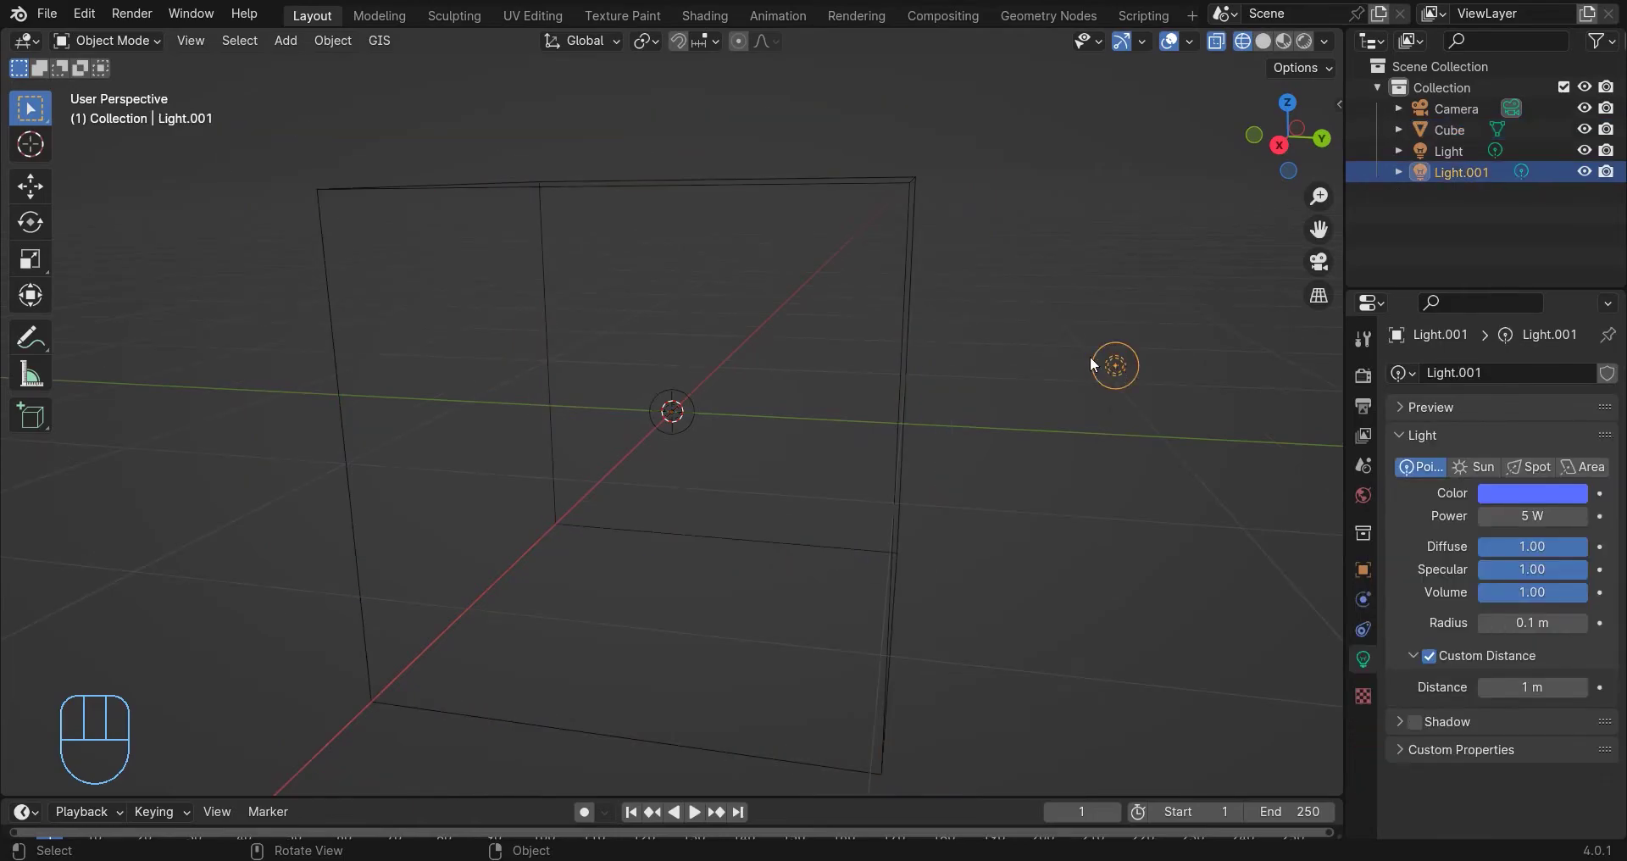
pyautogui.click(41, 196)
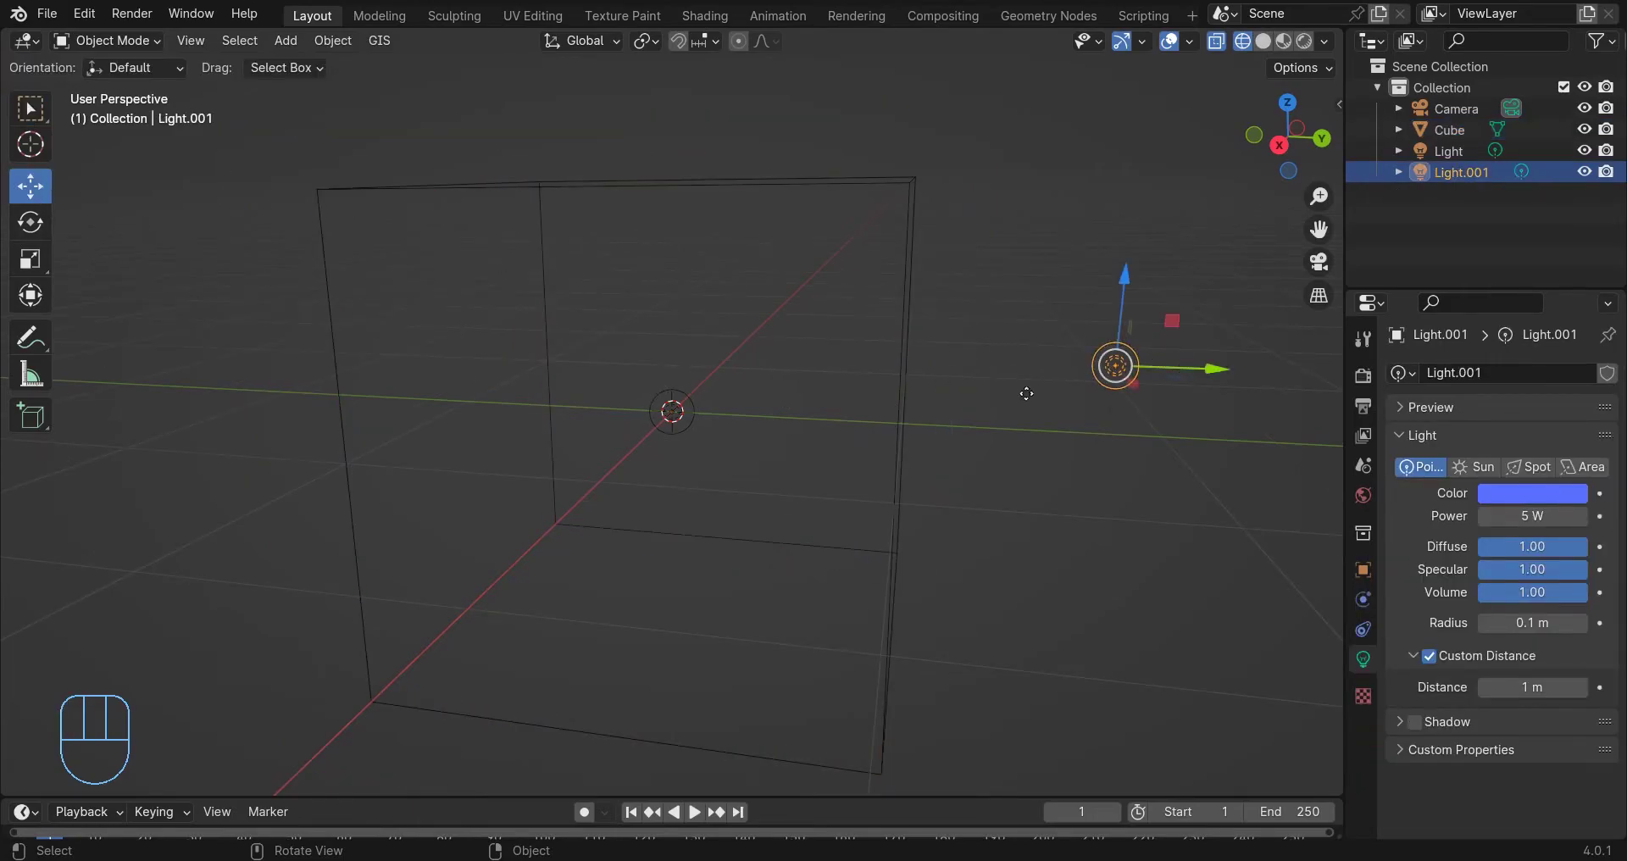
pyautogui.moveTo(1166, 368); pyautogui.dragTo(859, 420)
pyautogui.moveTo(770, 436); pyautogui.dragTo(636, 502, button='middle')
pyautogui.press('g')
pyautogui.click(739, 537)
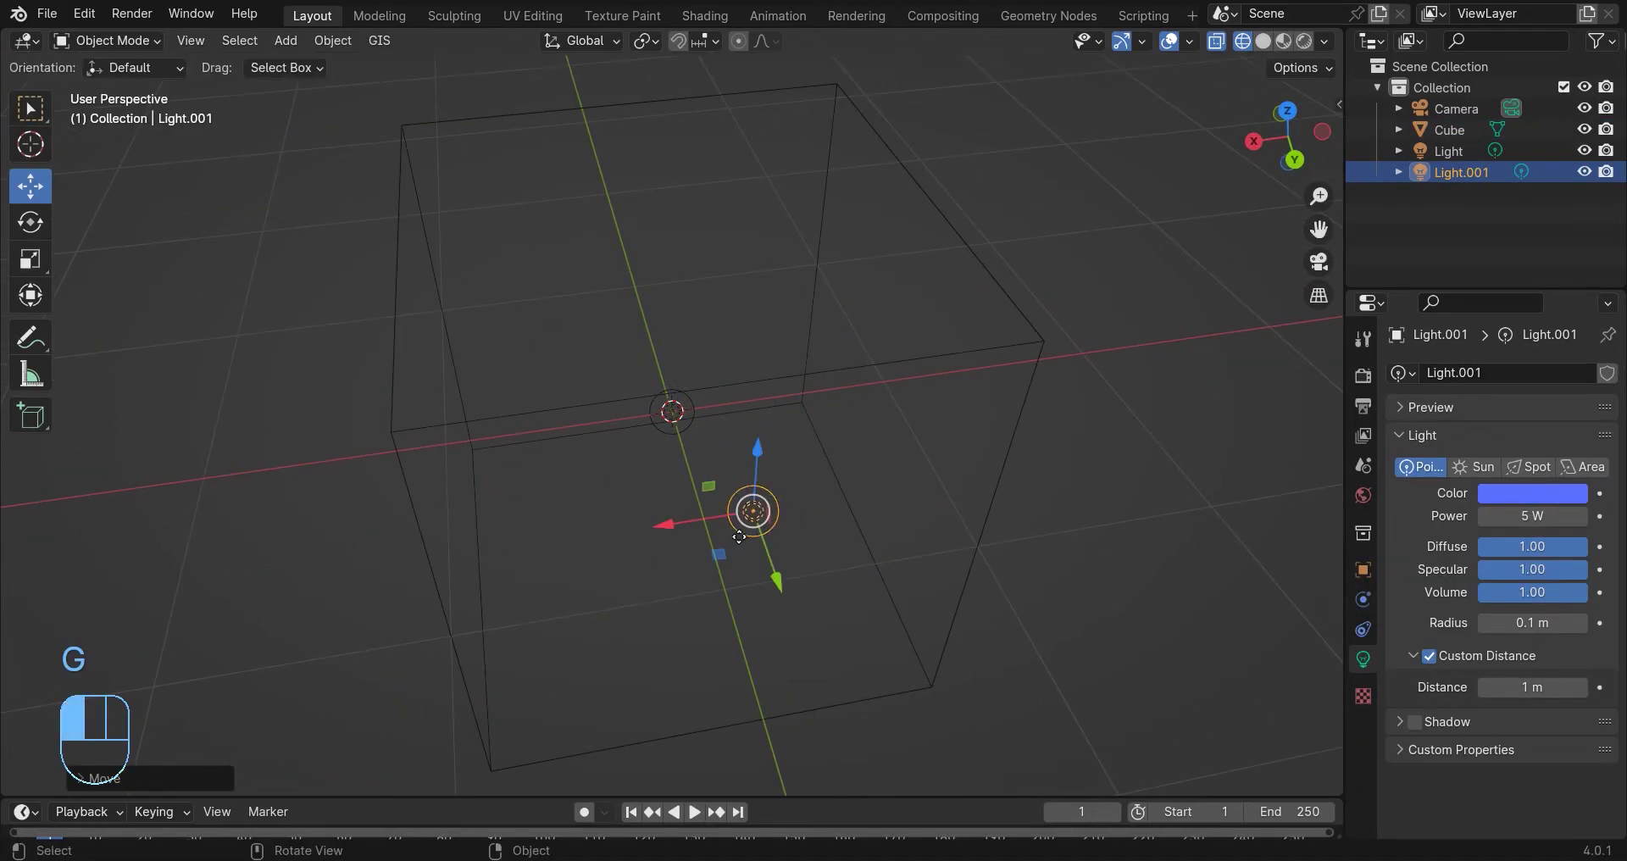
pyautogui.moveTo(739, 536); pyautogui.dragTo(639, 527, button='middle')
pyautogui.press('g')
pyautogui.click(510, 607)
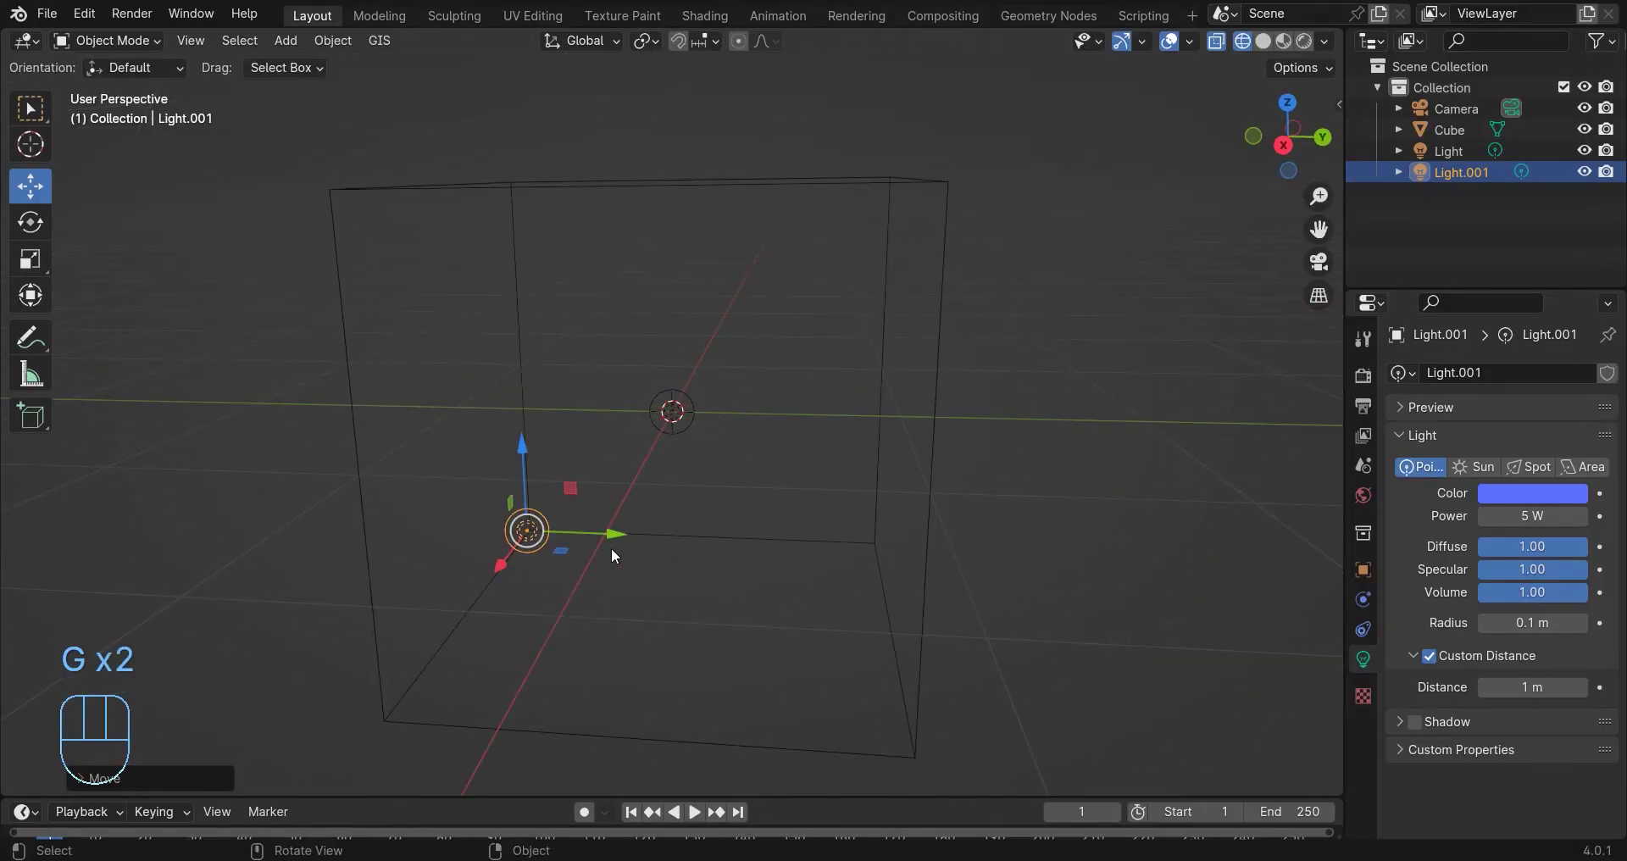
# Duplicate the point light to other spots inside the cube and give the copies different colours, including a light green.
pyautogui.hotkey('shift', 'd')
pyautogui.click(918, 531)
pyautogui.click(1532, 493)
pyautogui.click(1507, 298)
pyautogui.moveTo(847, 475); pyautogui.dragTo(678, 492, button='middle')
pyautogui.hotkey('shift', 'd')
pyautogui.click(568, 382)
pyautogui.click(1498, 493)
pyautogui.click(1409, 239)
# Place more point light copies around the cube and recolour them, using purple and light blue tones.
pyautogui.hotkey('shift', 'd')
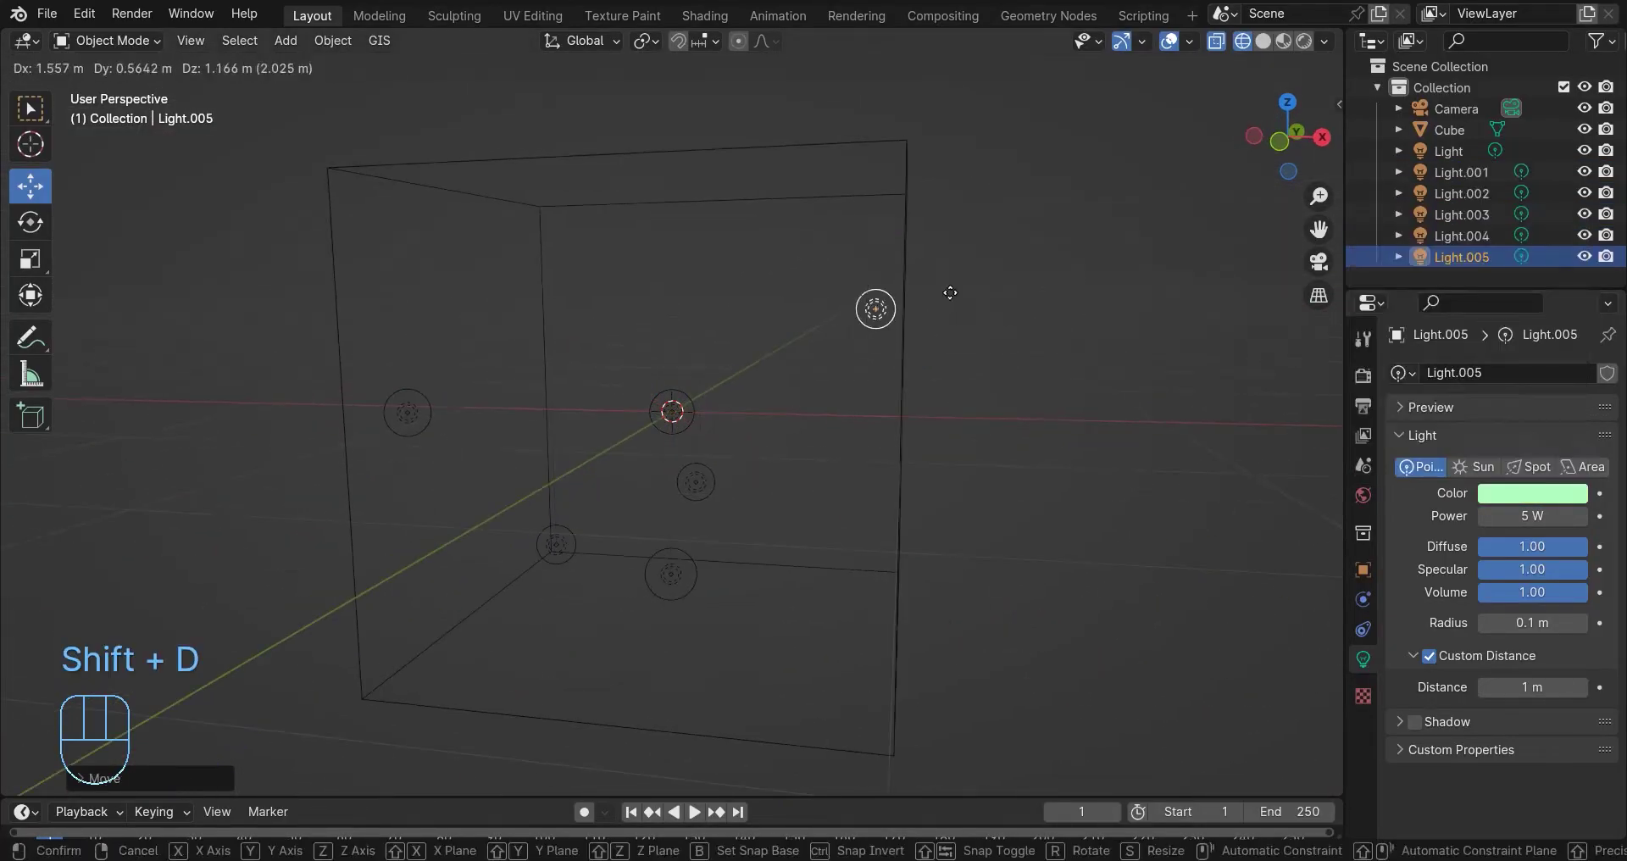
pyautogui.click(952, 294)
pyautogui.hotkey('shift', 'd')
pyautogui.hotkey('shift', 'd')
pyautogui.click(1507, 494)
pyautogui.click(1513, 251)
pyautogui.hotkey('shift', 'd')
pyautogui.click(1532, 493)
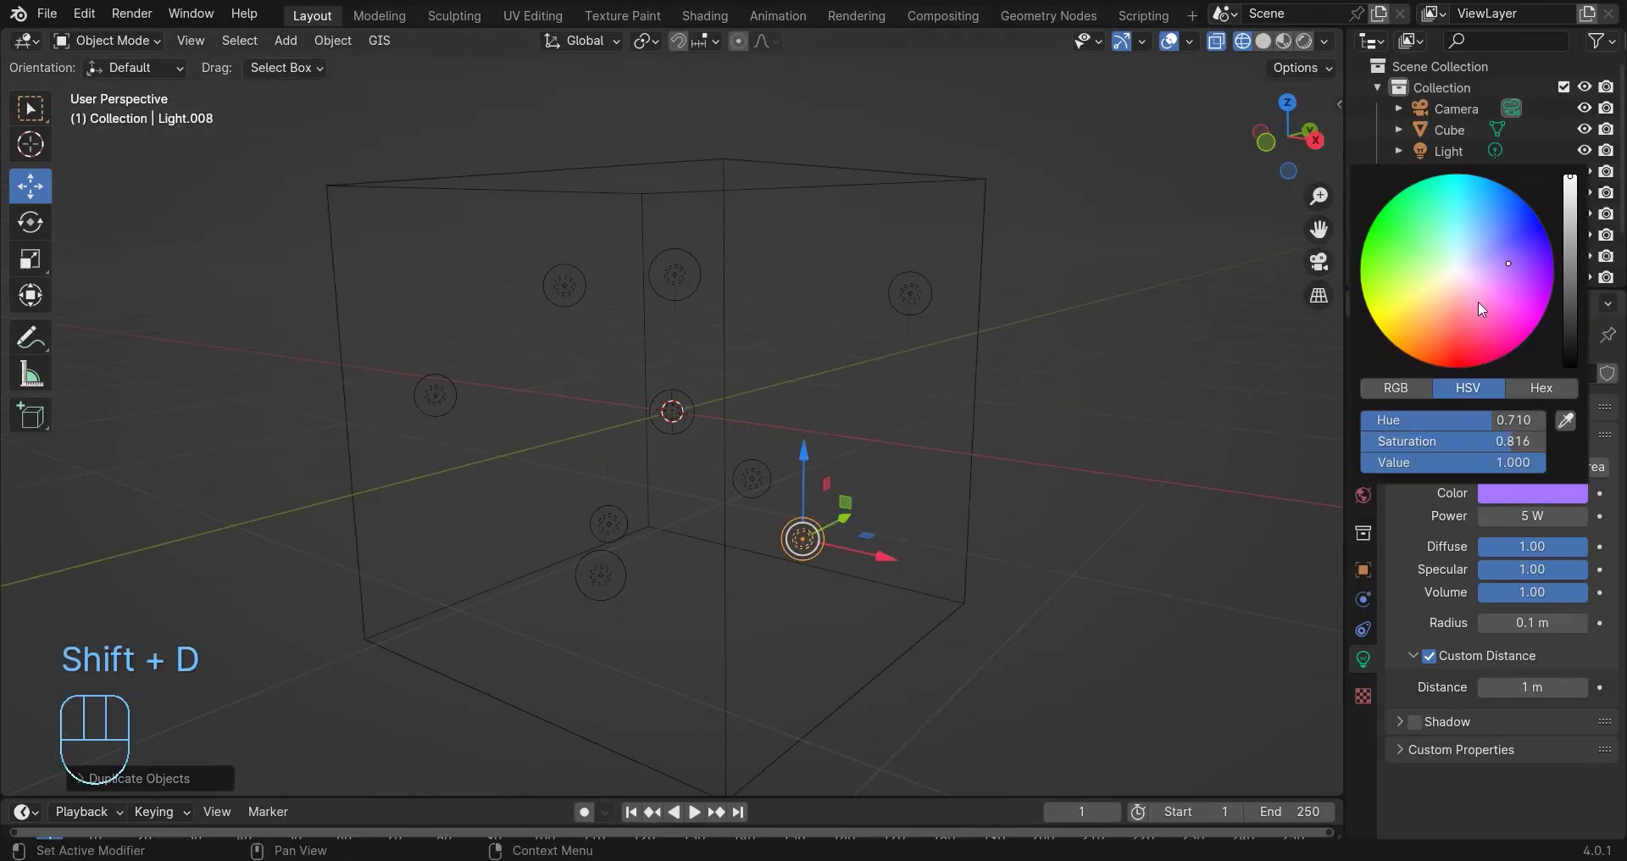
pyautogui.click(1472, 217)
# Add two more point light copies in the cube's upper area, coloured orange.
pyautogui.moveTo(678, 494); pyautogui.dragTo(334, 494, button='middle')
pyautogui.hotkey('shift', 'd')
pyautogui.click(1533, 493)
pyautogui.click(433, 337)
pyautogui.press('g')
pyautogui.moveTo(433, 338); pyautogui.dragTo(386, 338, button='middle')
pyautogui.hotkey('shift', 'd')
pyautogui.click(633, 348)
pyautogui.click(1532, 493)
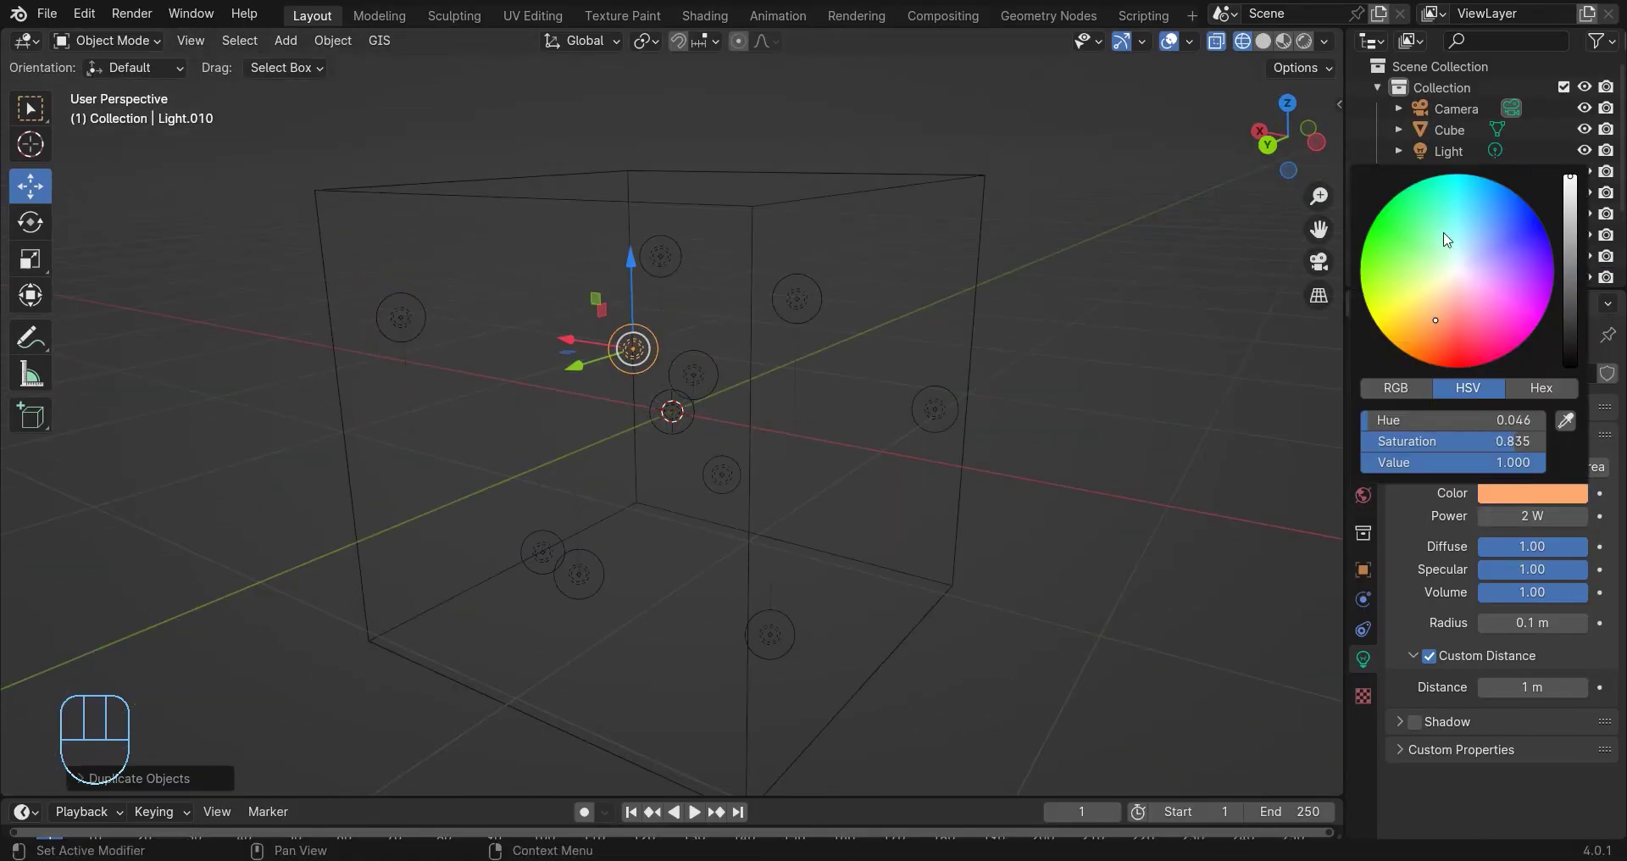
# Vary the power of the point lights, using 2 W for the upper light blue one and 4 W for the low green one.
pyautogui.click(401, 317)
pyautogui.click(935, 408)
pyautogui.click(1532, 515)
pyautogui.write('4')
pyautogui.click(660, 256)
pyautogui.click(1531, 516)
pyautogui.write('3')
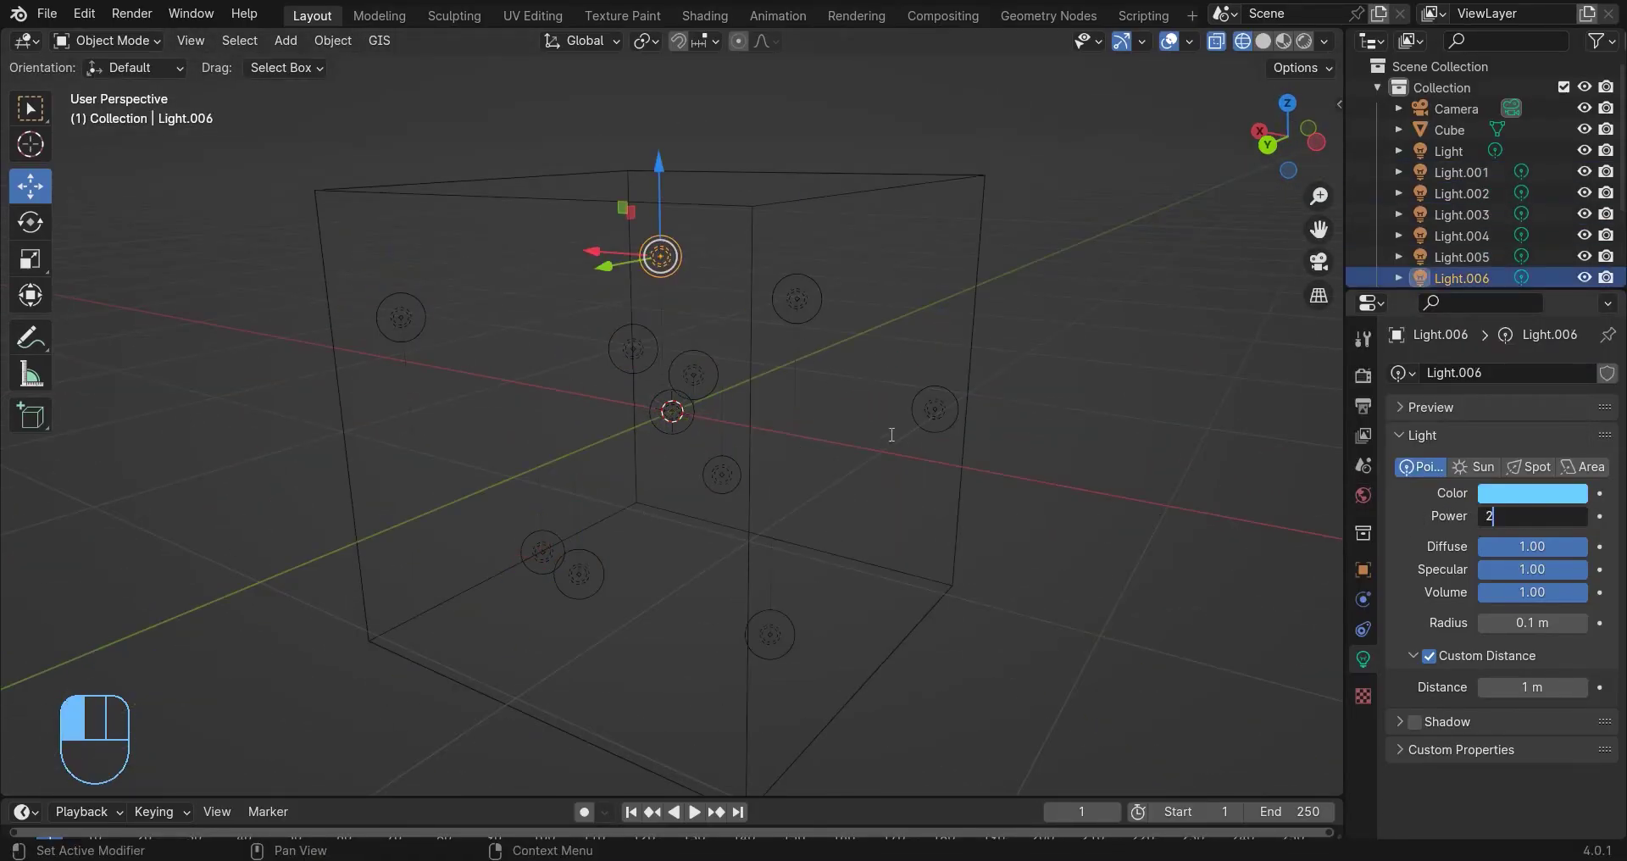
pyautogui.click(722, 474)
pyautogui.click(763, 624)
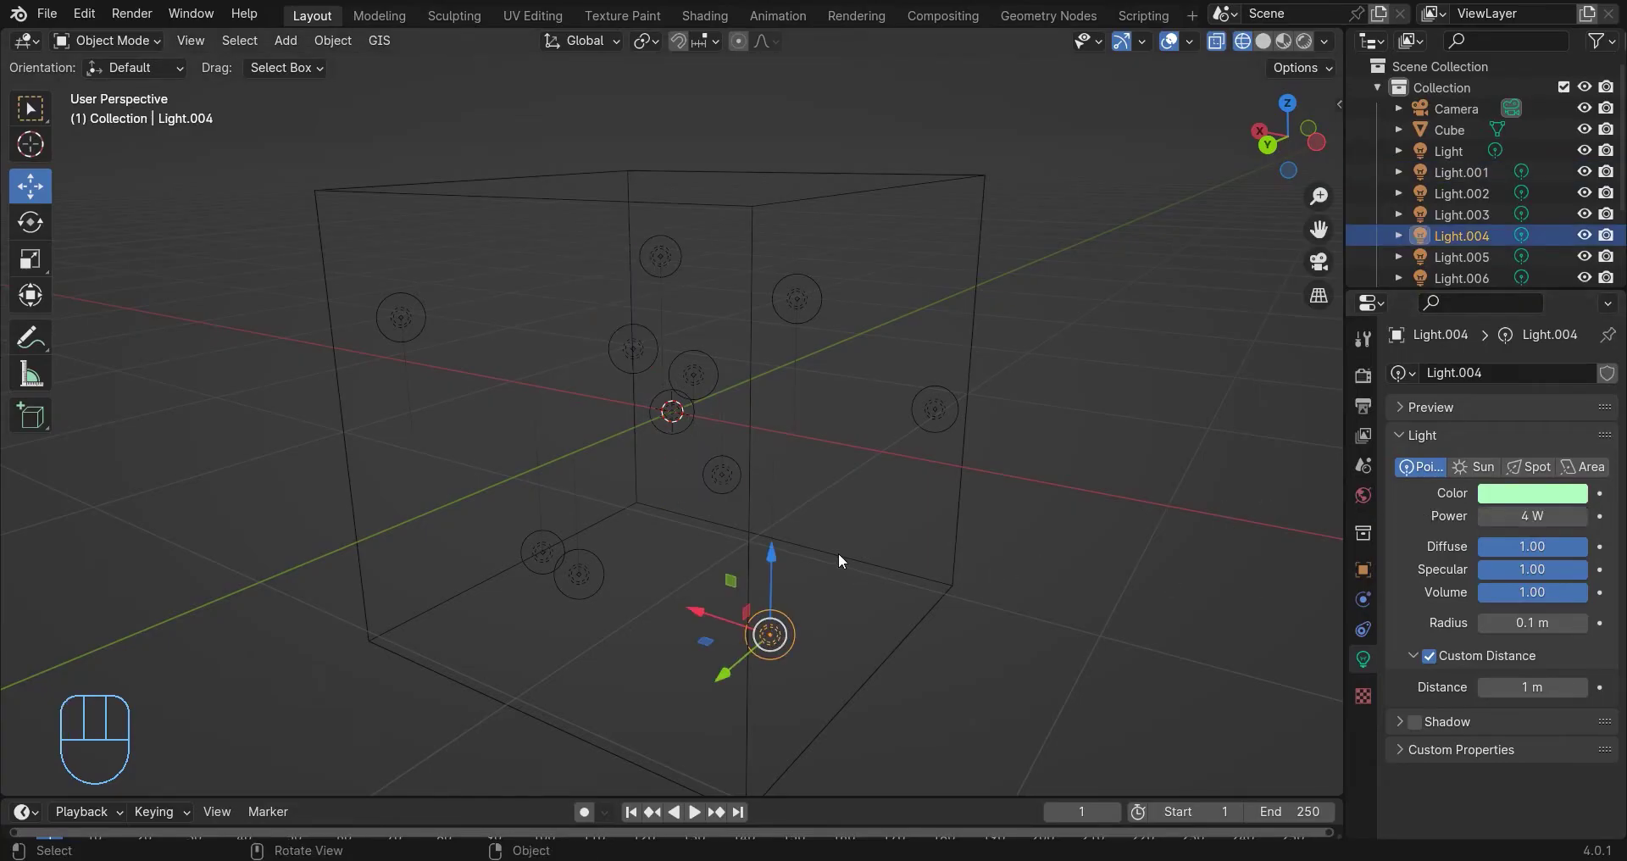
# Switch the viewport to rendered shading, hide the overlays and inspect the coloured volume.
pyautogui.moveTo(839, 559); pyautogui.dragTo(1087, 227, button='middle')
pyautogui.click(1303, 41)
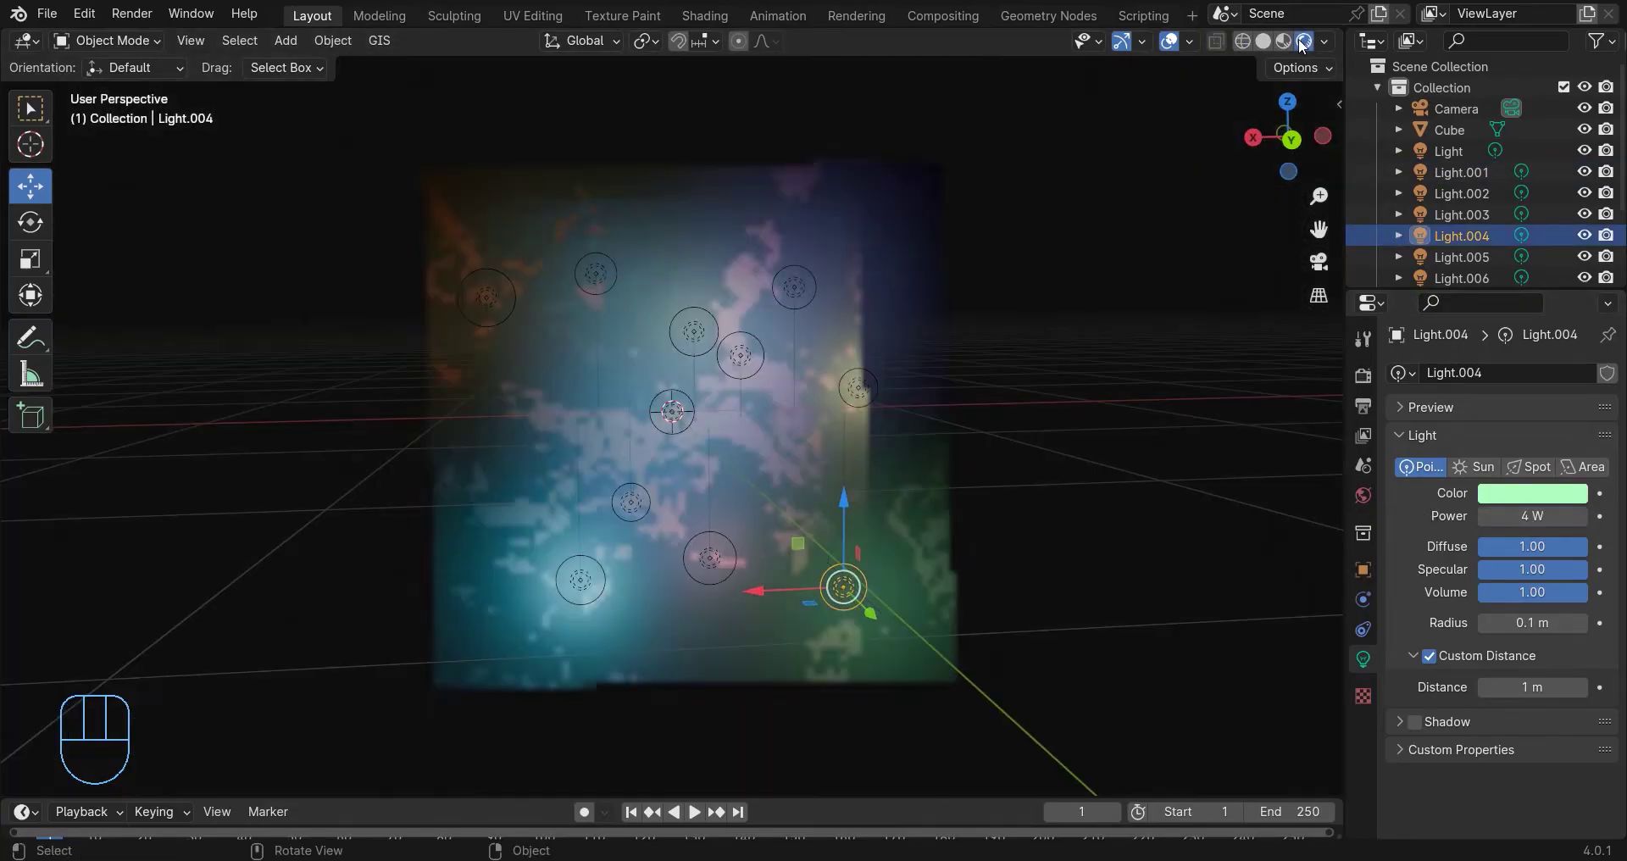
pyautogui.scroll(3, 785, 435)
pyautogui.click(1170, 41)
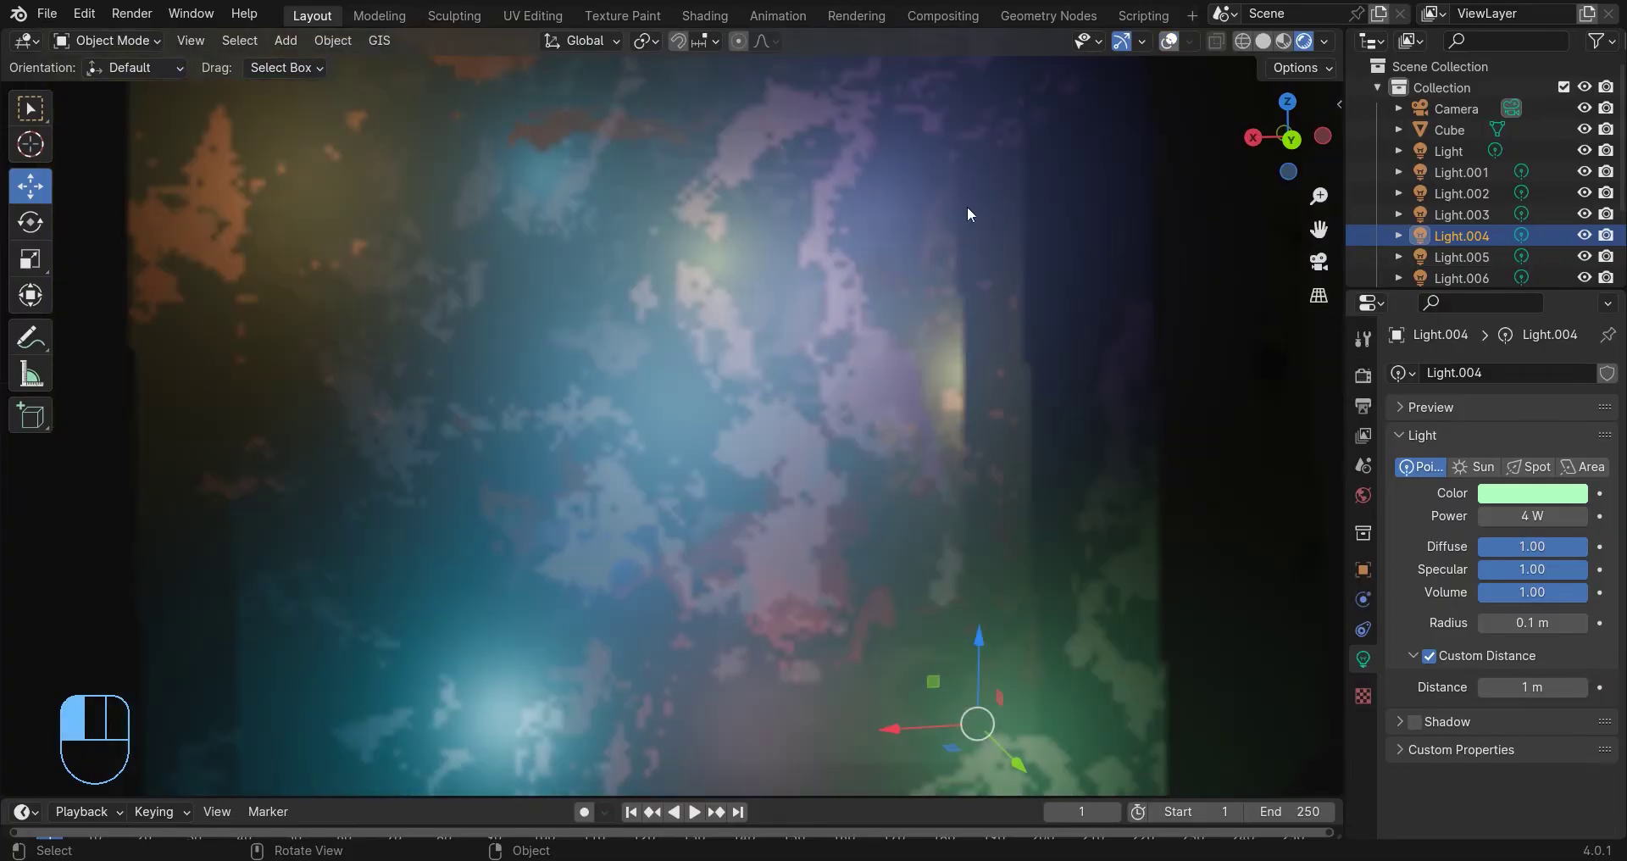
pyautogui.scroll(-2, 883, 402)
pyautogui.scroll(4, 883, 402)
pyautogui.scroll(-4, 883, 402)
pyautogui.moveTo(831, 446); pyautogui.dragTo(628, 505, button='middle')
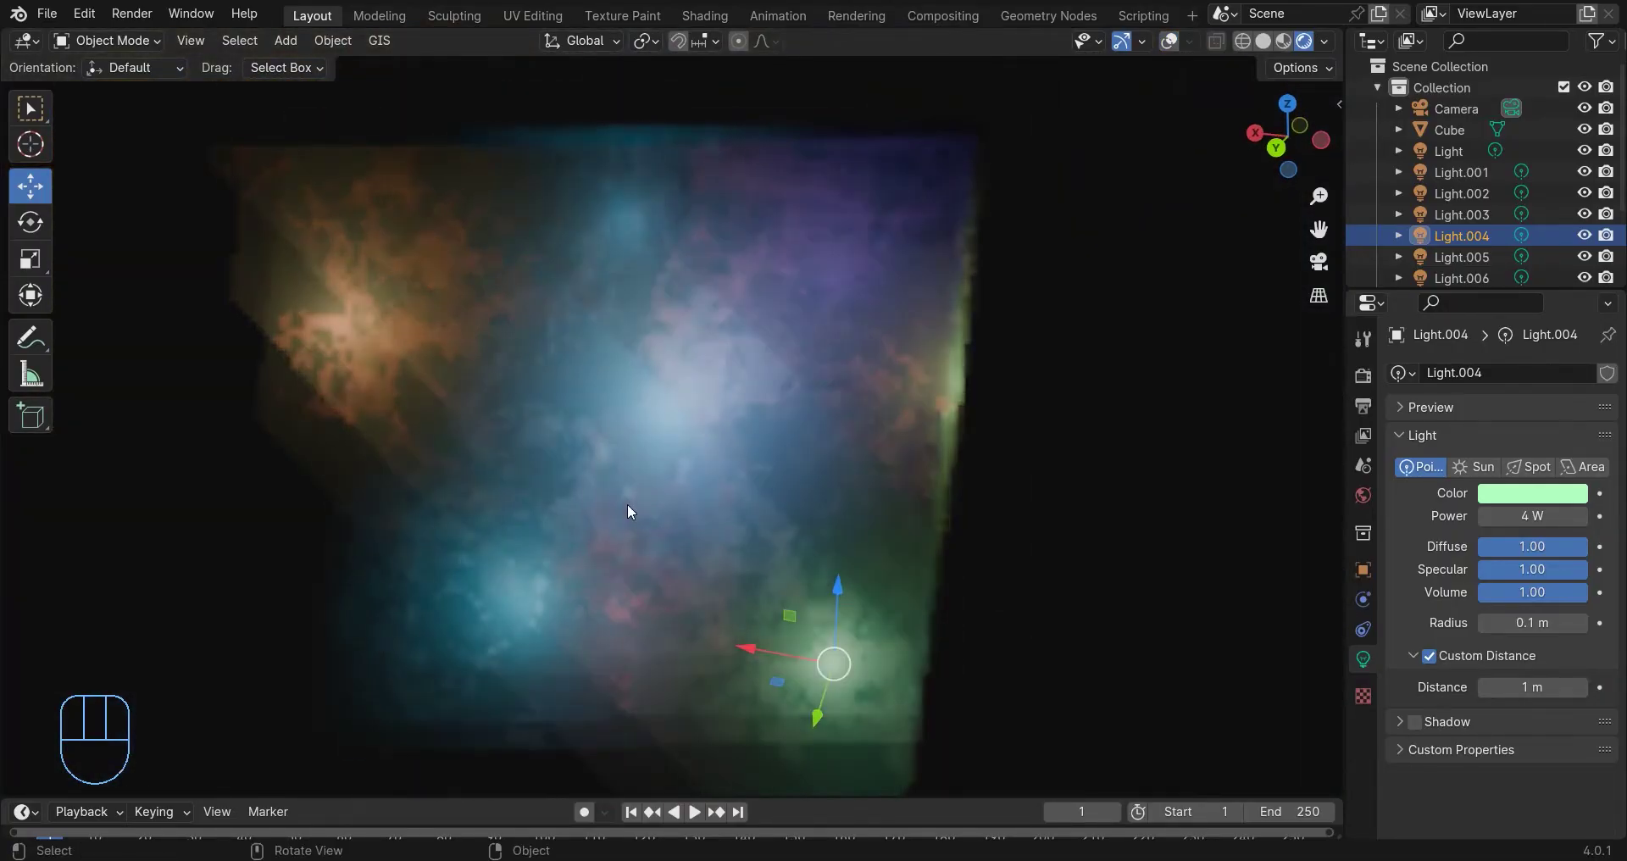
# Enable Volumetric Shadows in the render settings.
pyautogui.click(1356, 378)
pyautogui.scroll(-6, 1609, 506)
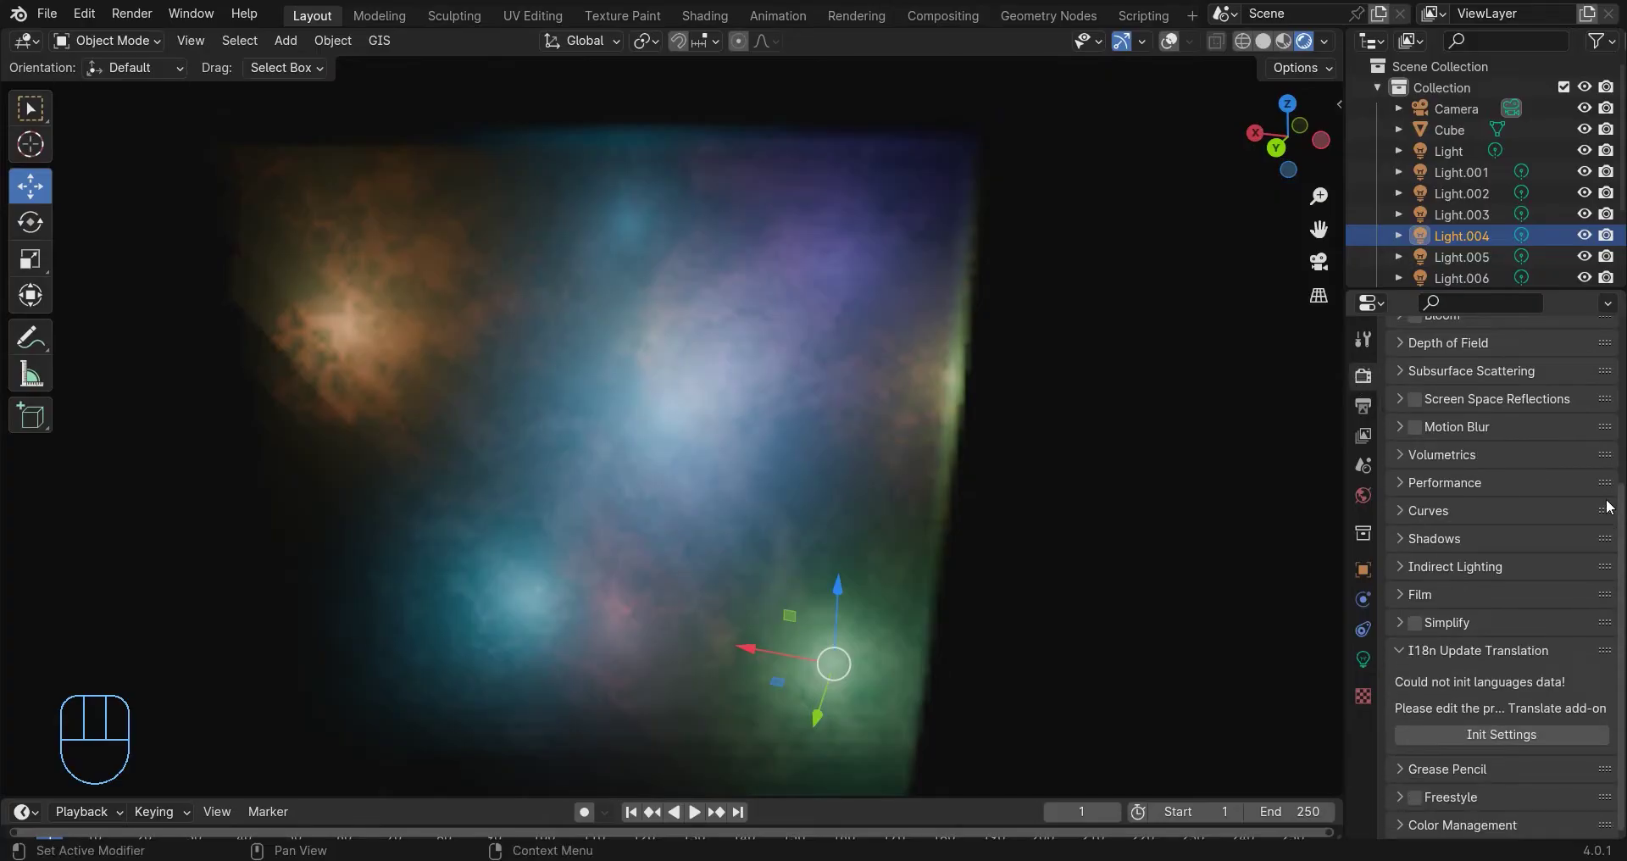
pyautogui.click(1448, 461)
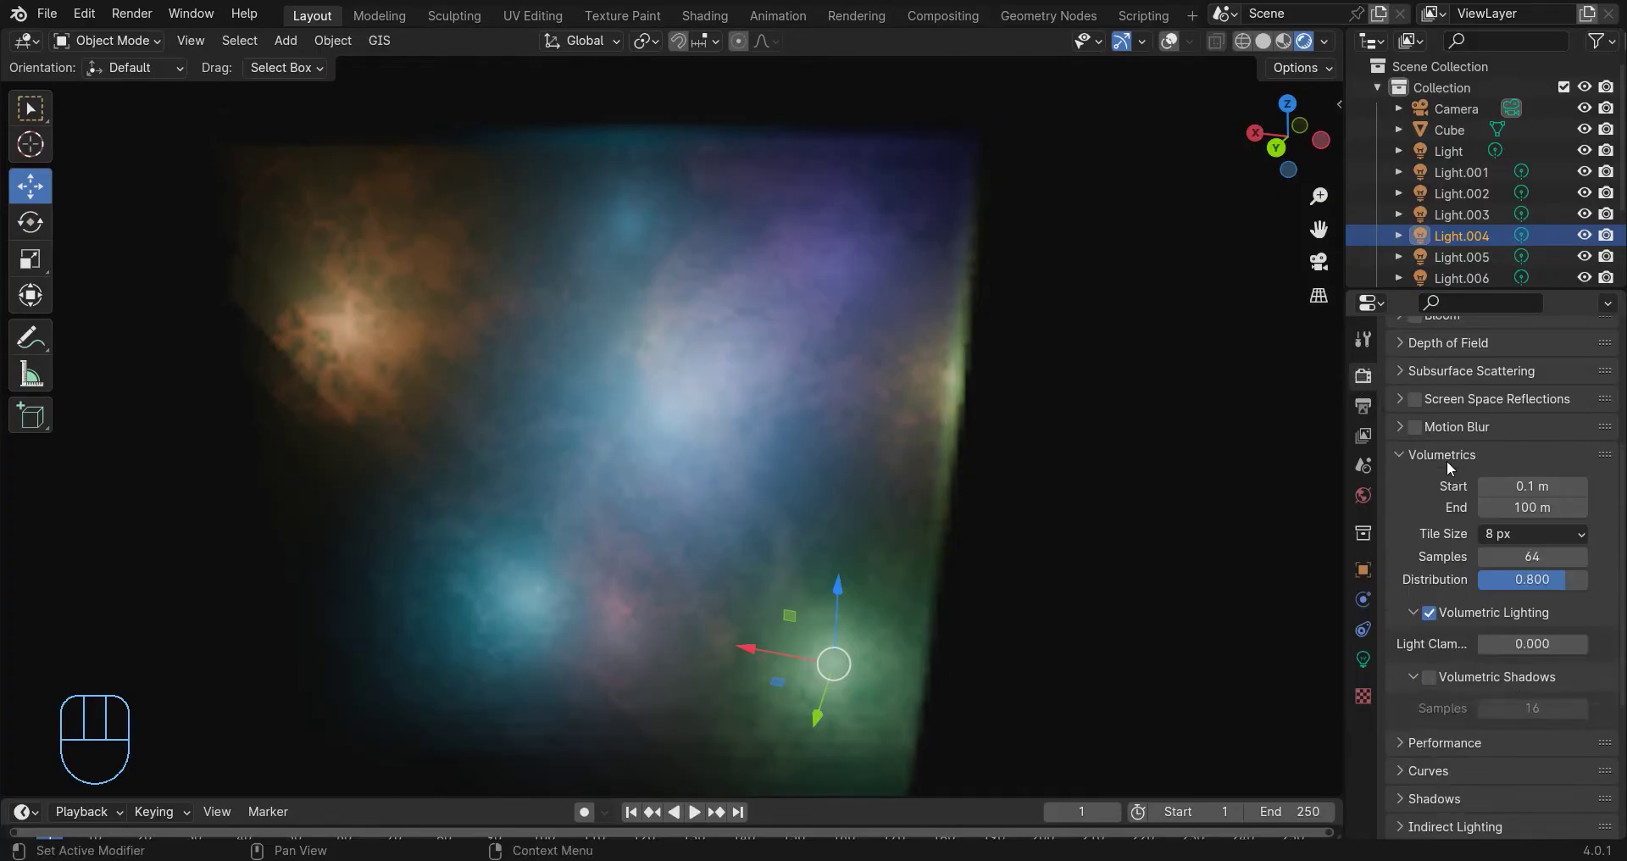
pyautogui.click(1430, 676)
pyautogui.moveTo(591, 458); pyautogui.dragTo(649, 420, button='middle')
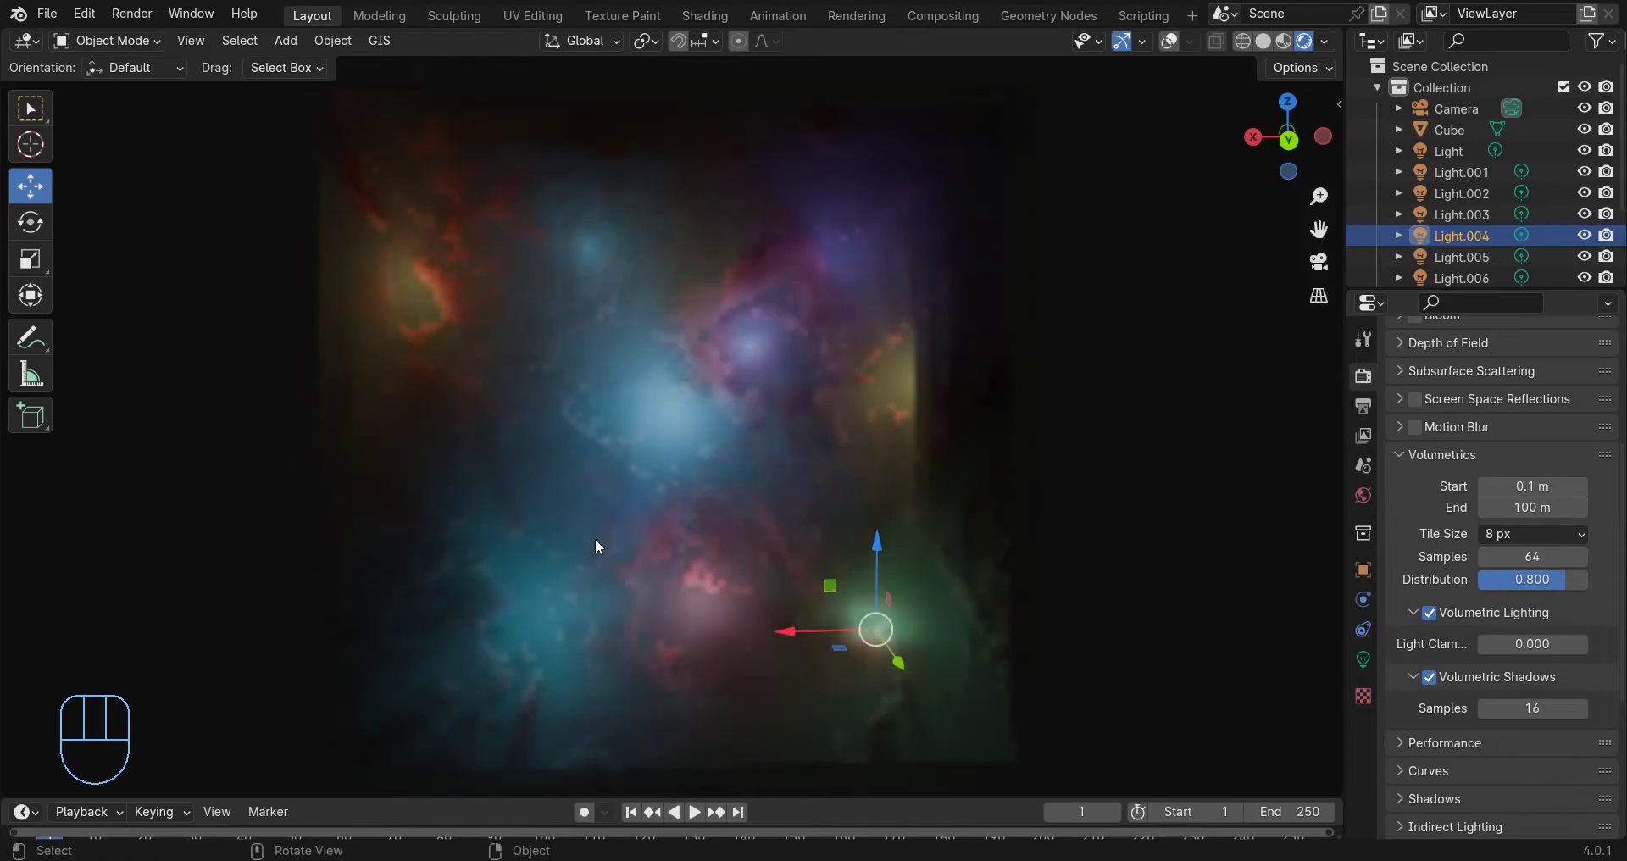
pyautogui.scroll(3, 619, 521)
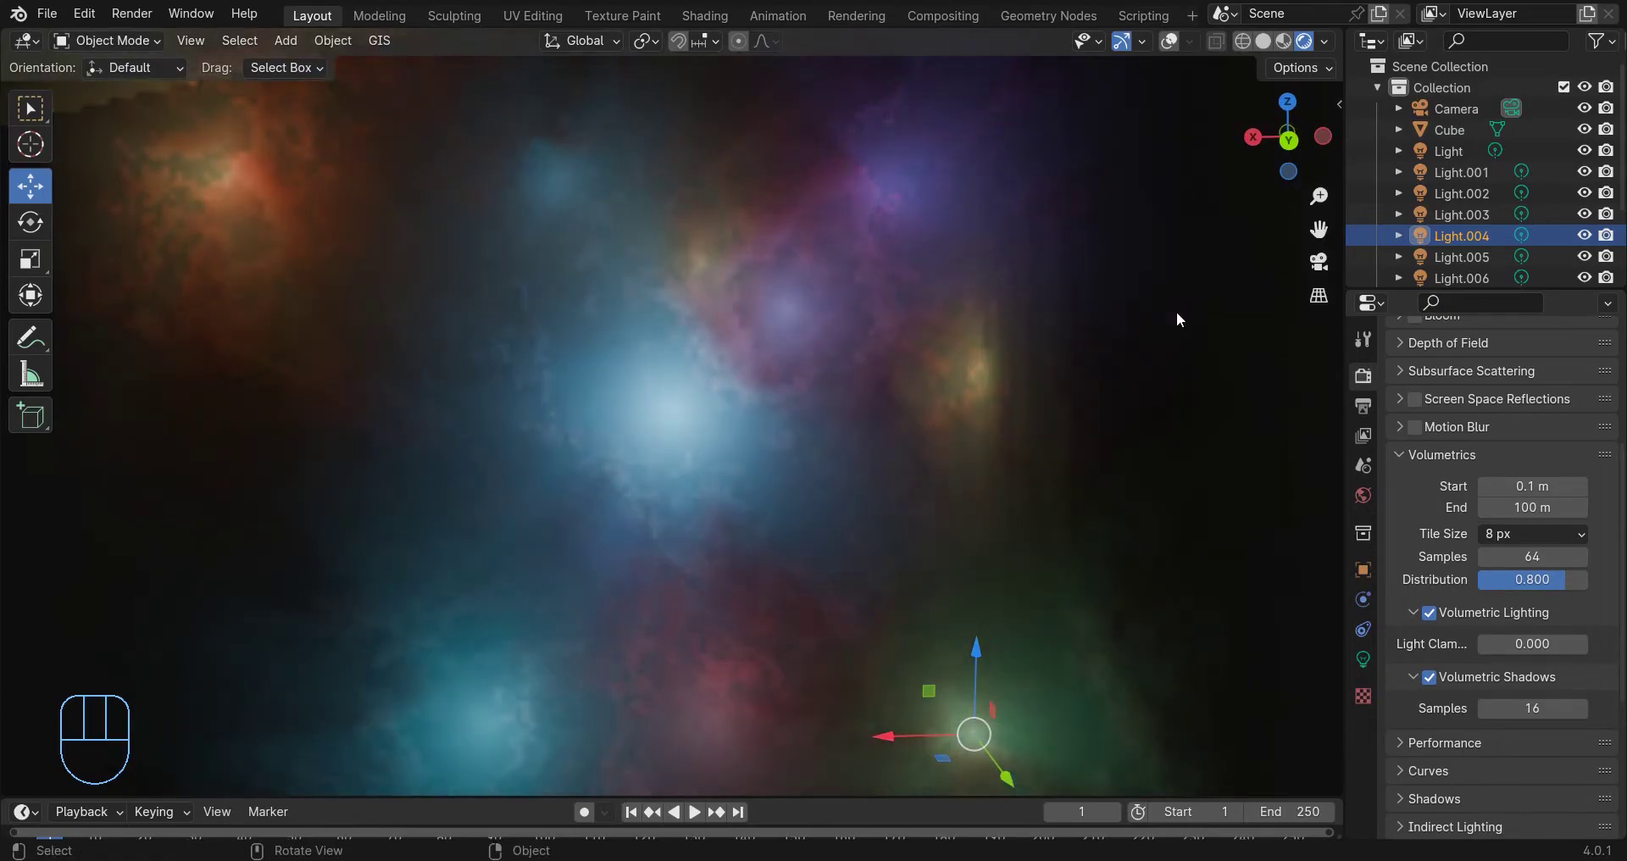
# Set the volumetrics End distance to 5 m and the Tile Size to 4 px.
pyautogui.click(1532, 507)
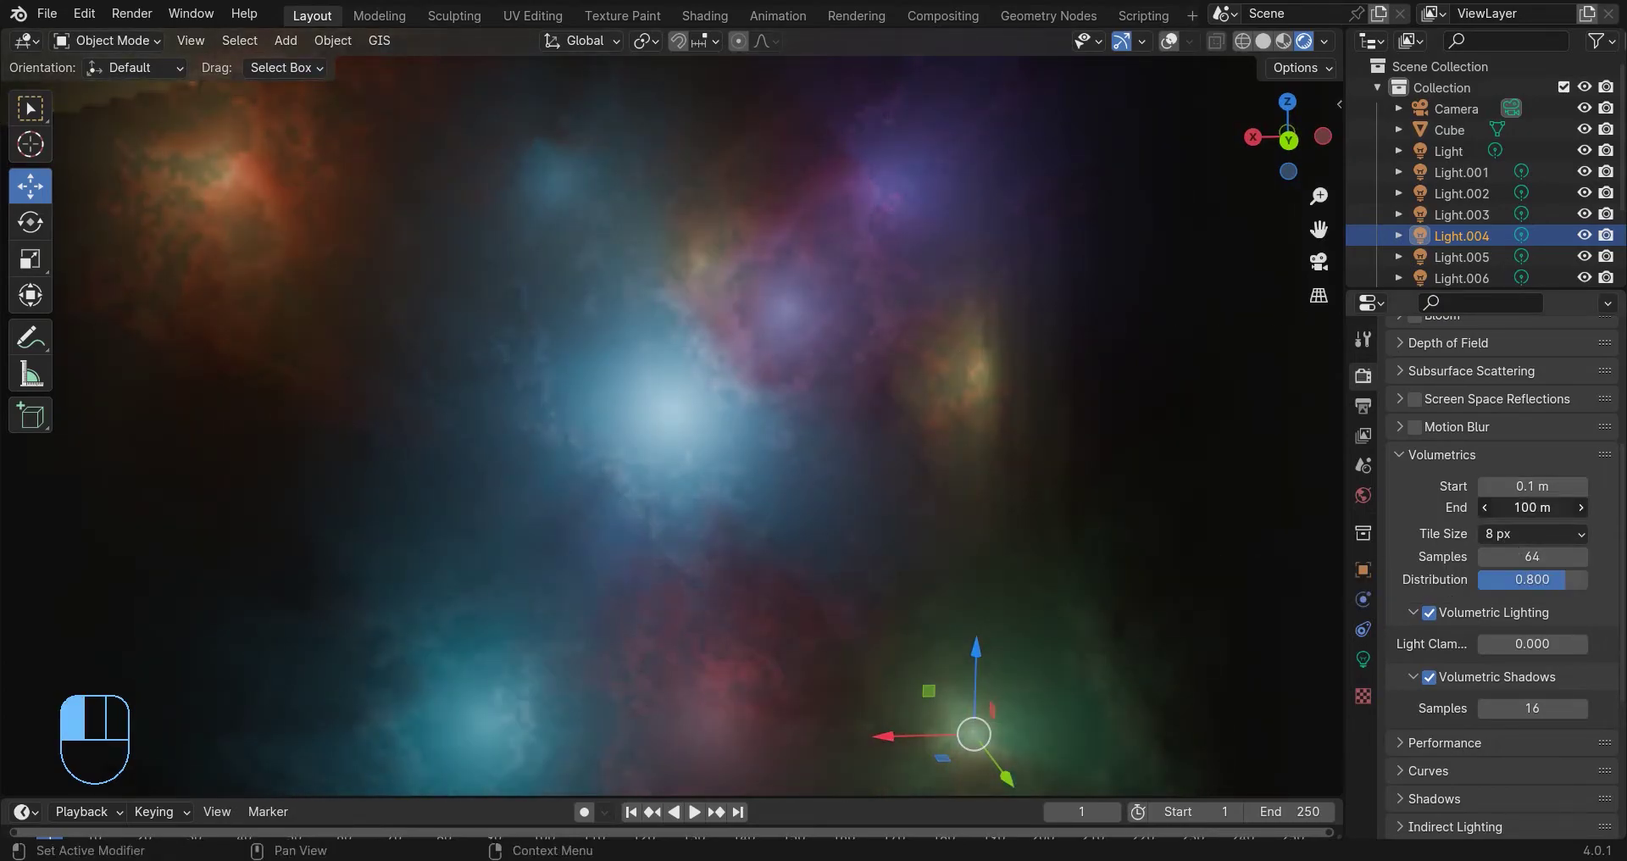
pyautogui.click(961, 487)
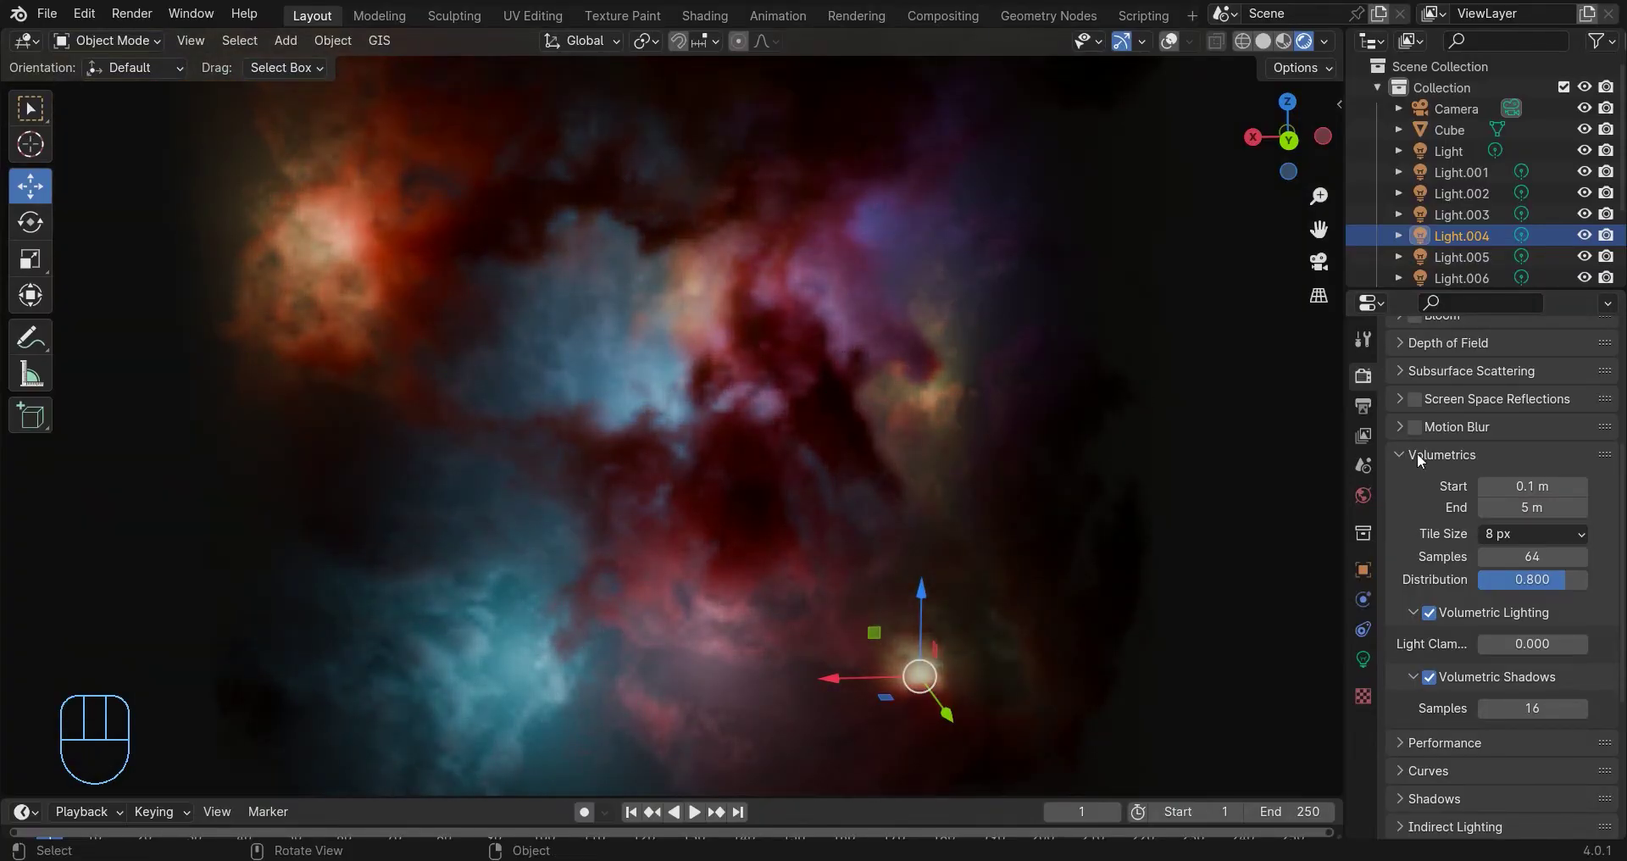
pyautogui.click(1505, 532)
pyautogui.click(1512, 569)
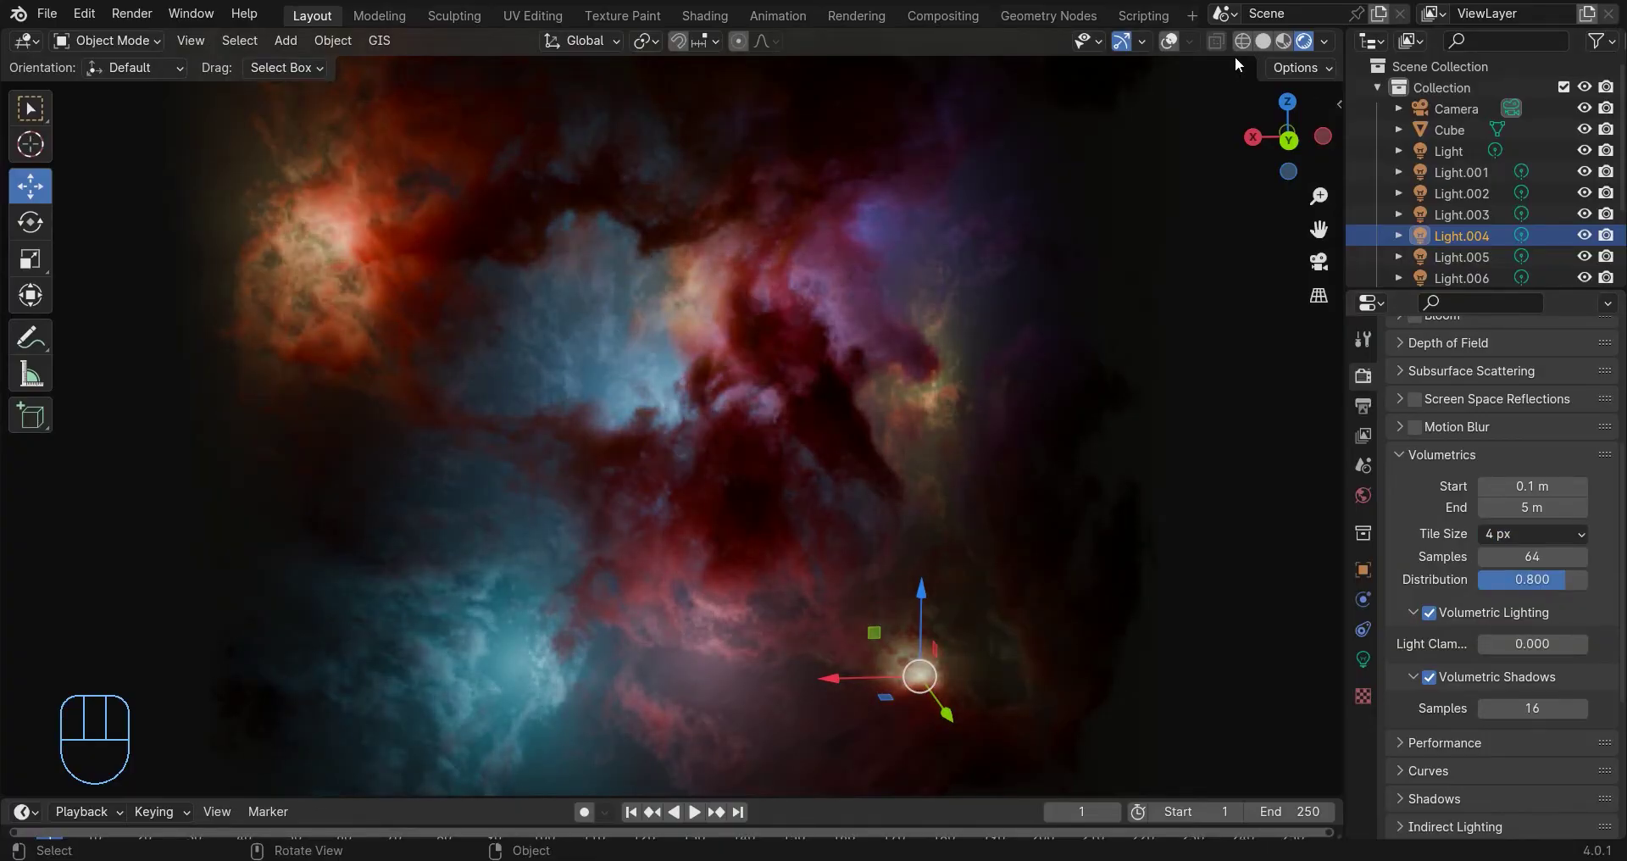
# Return to solid shading with the overlays shown and rotate the cube to -1132° about Z.
pyautogui.click(1263, 40)
pyautogui.click(1170, 41)
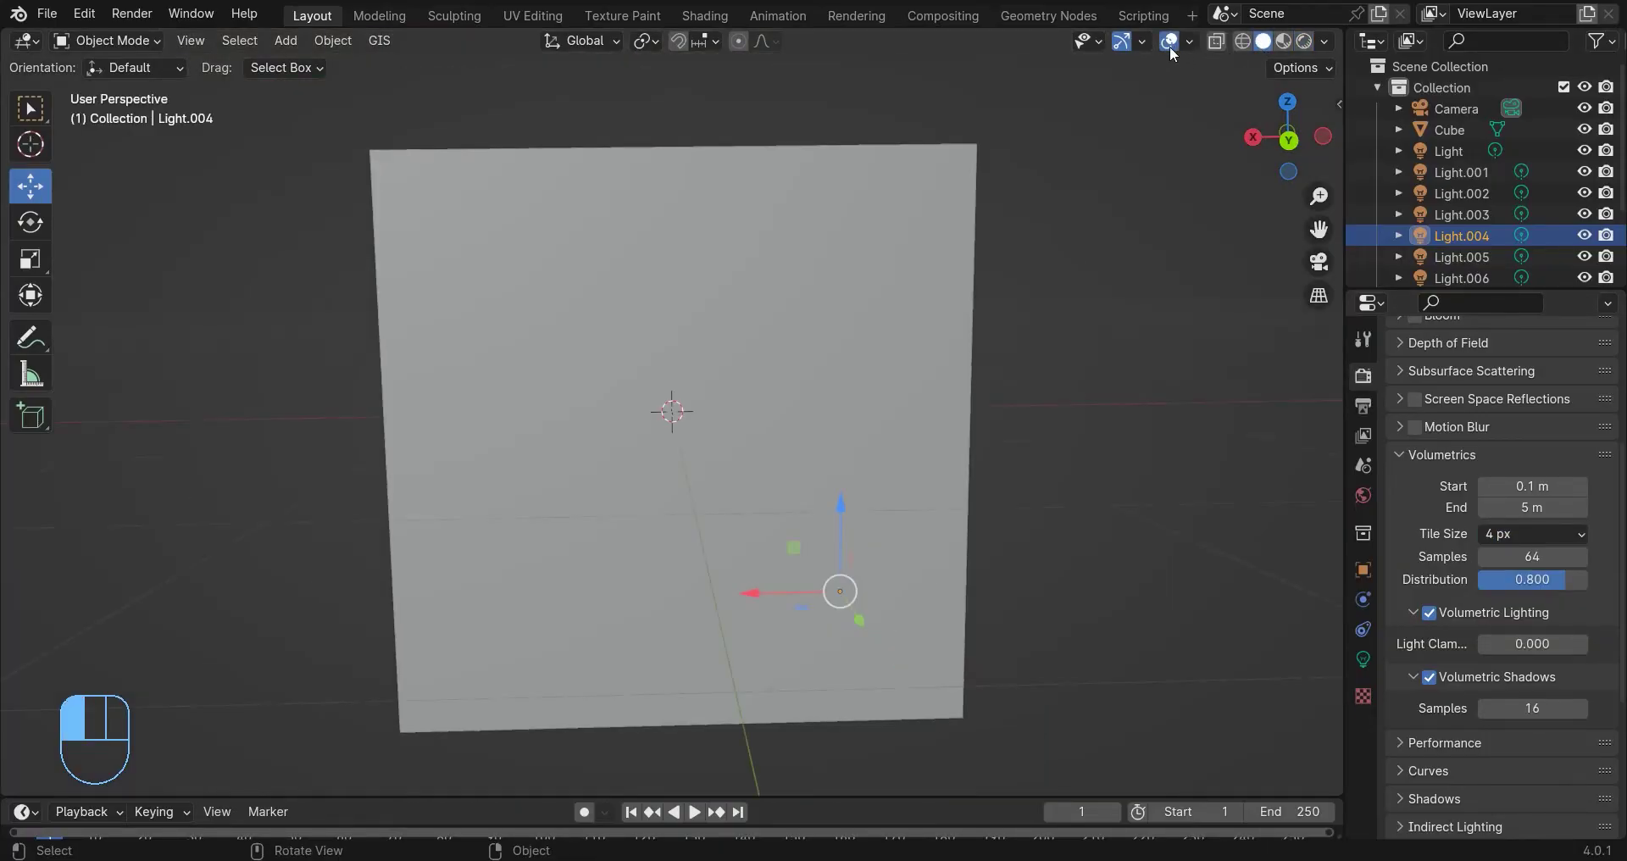
pyautogui.moveTo(1102, 153)
pyautogui.mouseDown(button='middle')
pyautogui.moveTo(1010, 232)
pyautogui.moveTo(860, 272)
pyautogui.mouseUp(button='middle')
pyautogui.click(860, 272)
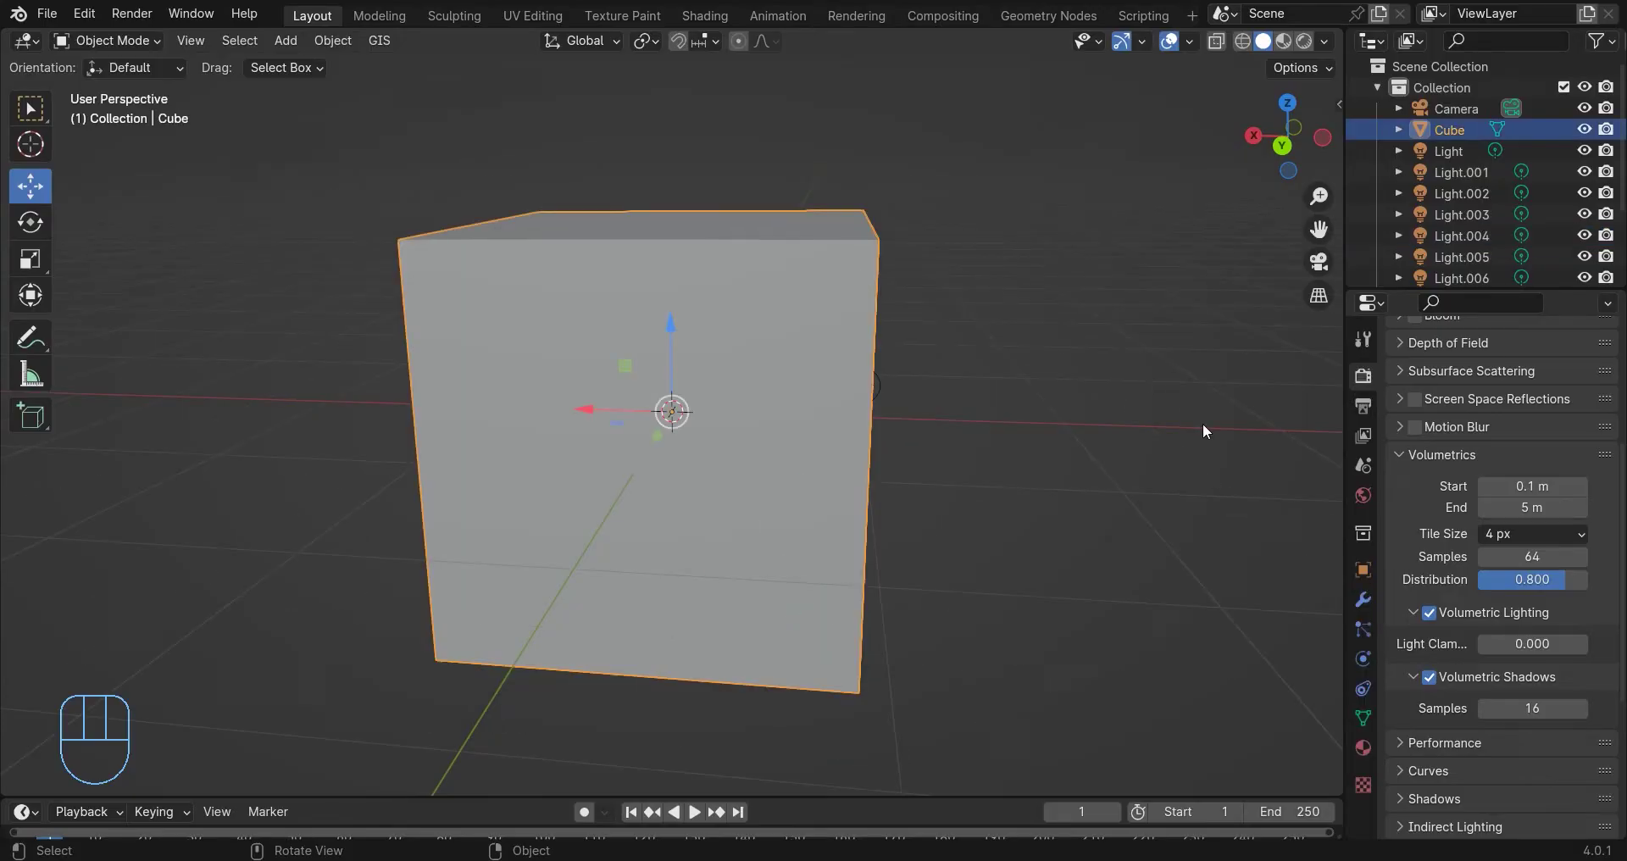
pyautogui.click(1362, 568)
pyautogui.moveTo(1546, 464); pyautogui.dragTo(1261, 466)
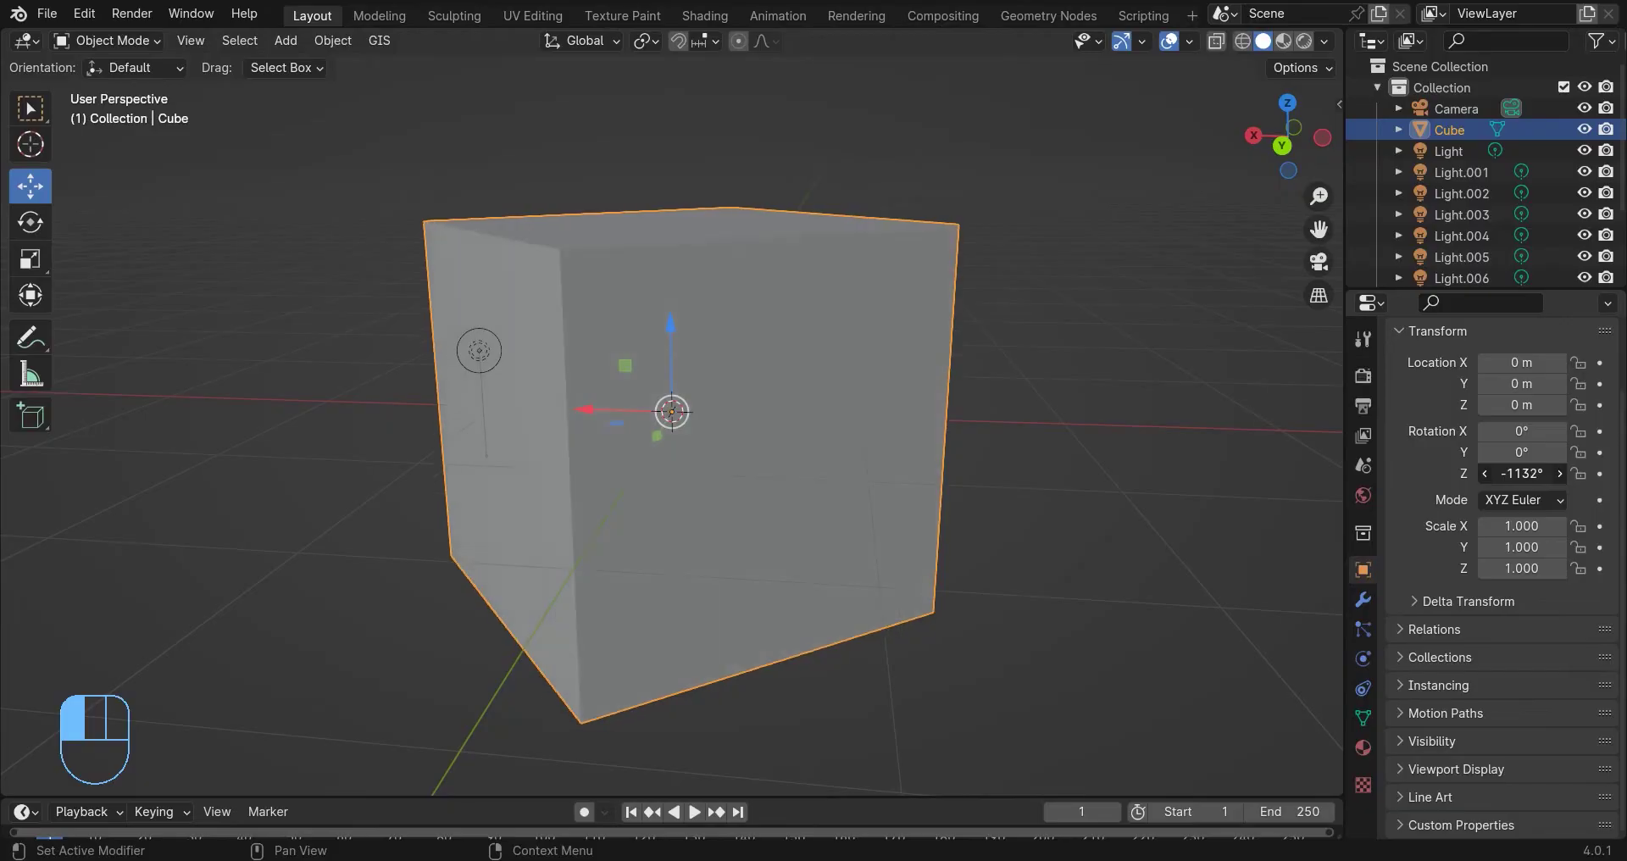
pyautogui.scroll(-1, 966, 300)
pyautogui.click(993, 300)
# Frame the cube from the new side, align the camera to this view and preview it in rendered shading.
pyautogui.moveTo(994, 300); pyautogui.dragTo(769, 305, button='middle')
pyautogui.scroll(4, 762, 313)
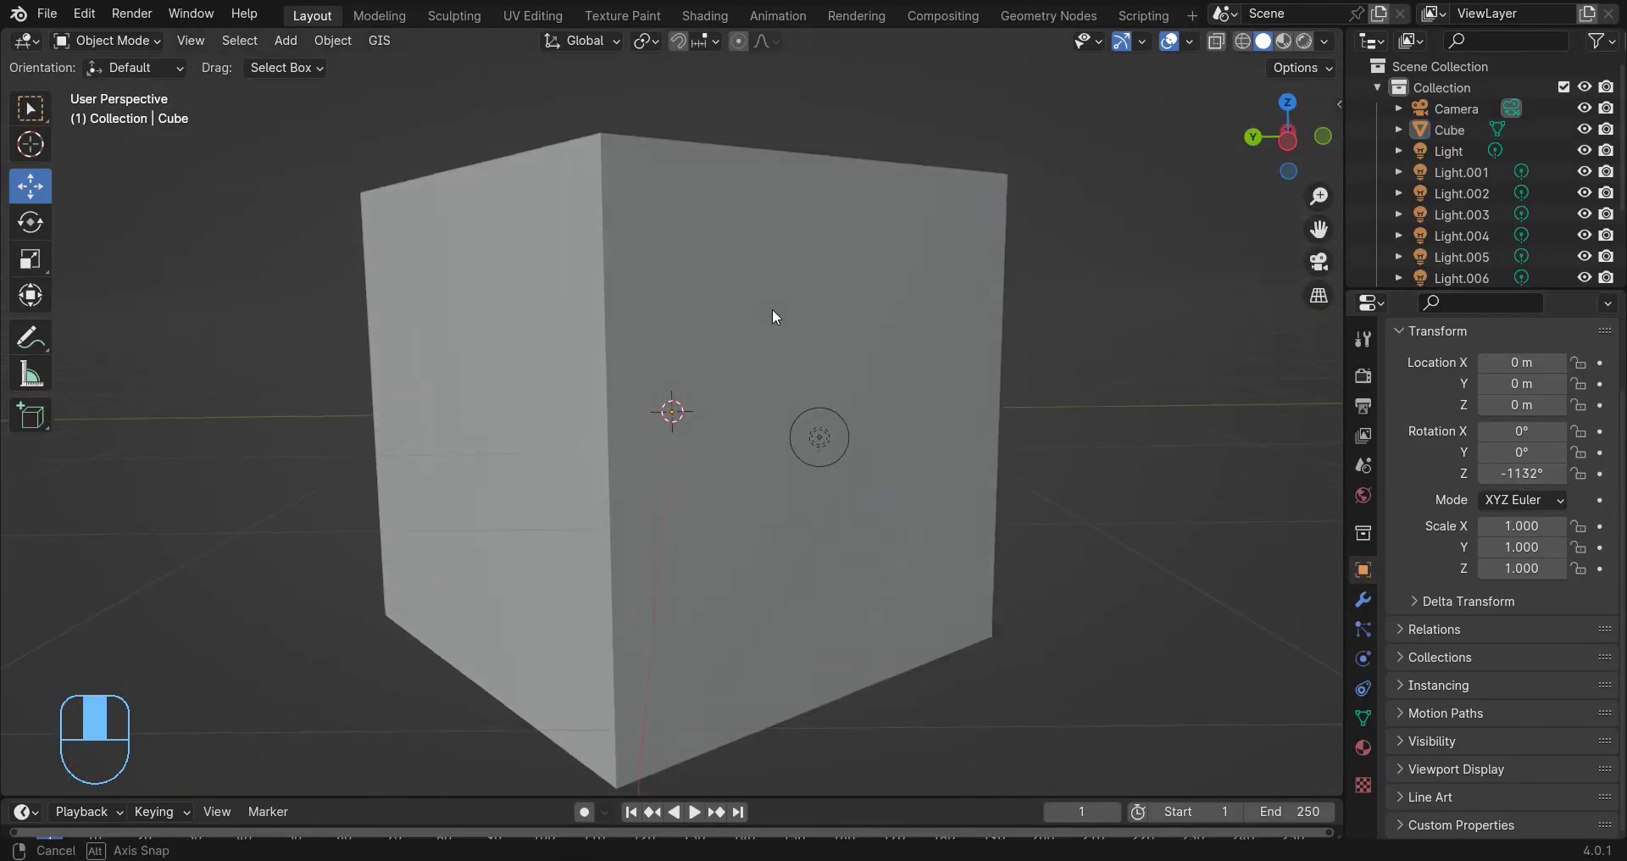
pyautogui.scroll(-6, 848, 372)
pyautogui.scroll(8, 841, 356)
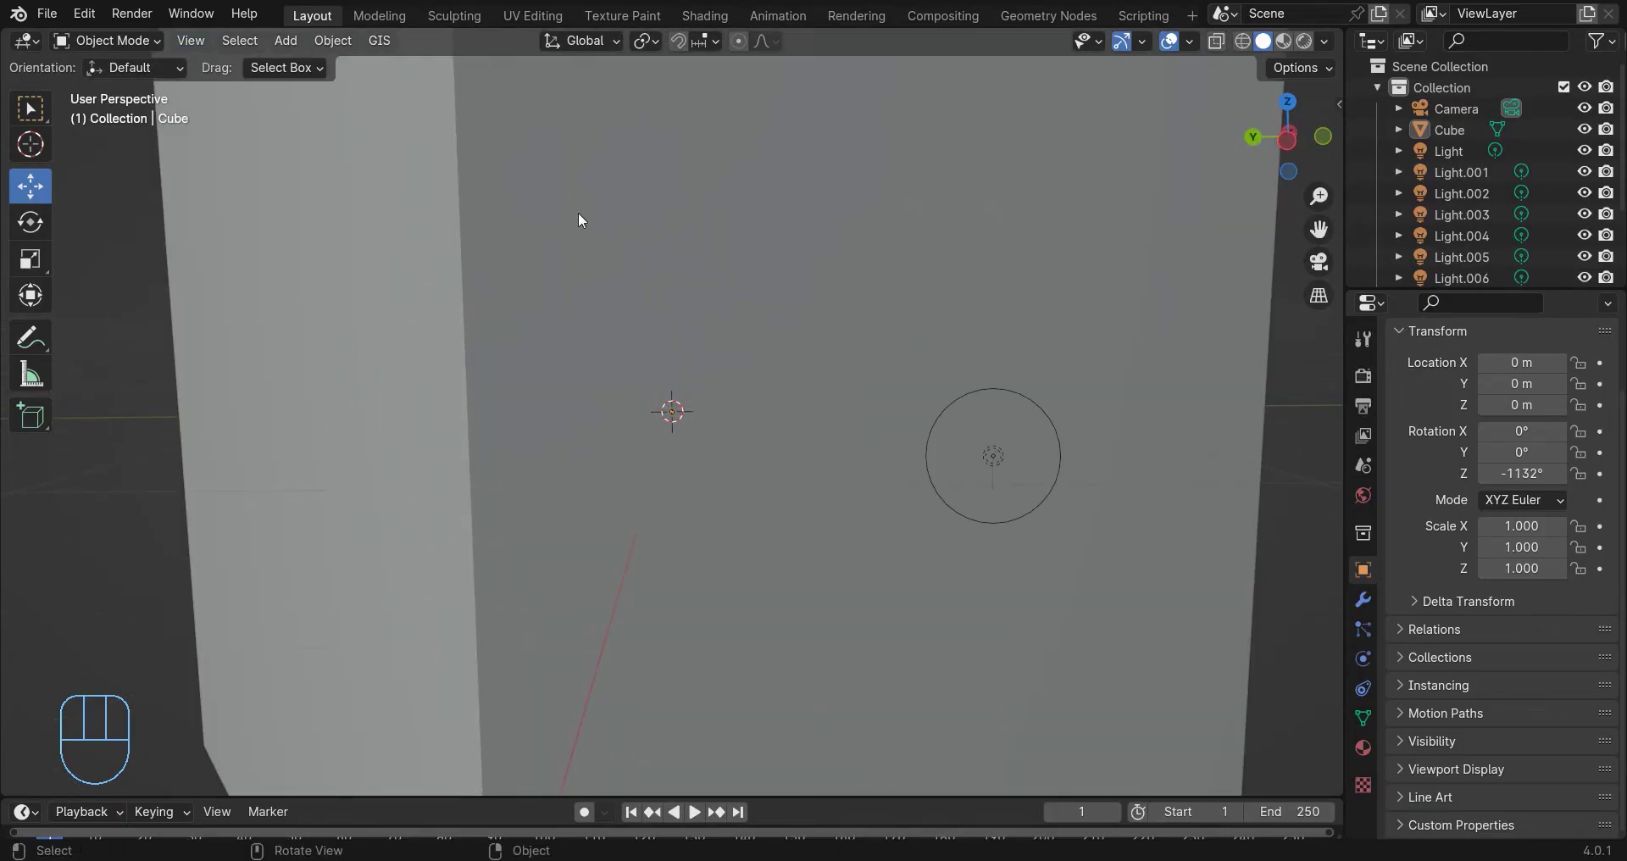
pyautogui.press('ctrl+alt+KP_0')
pyautogui.press('z')
pyautogui.click(776, 295)
pyautogui.press('z')
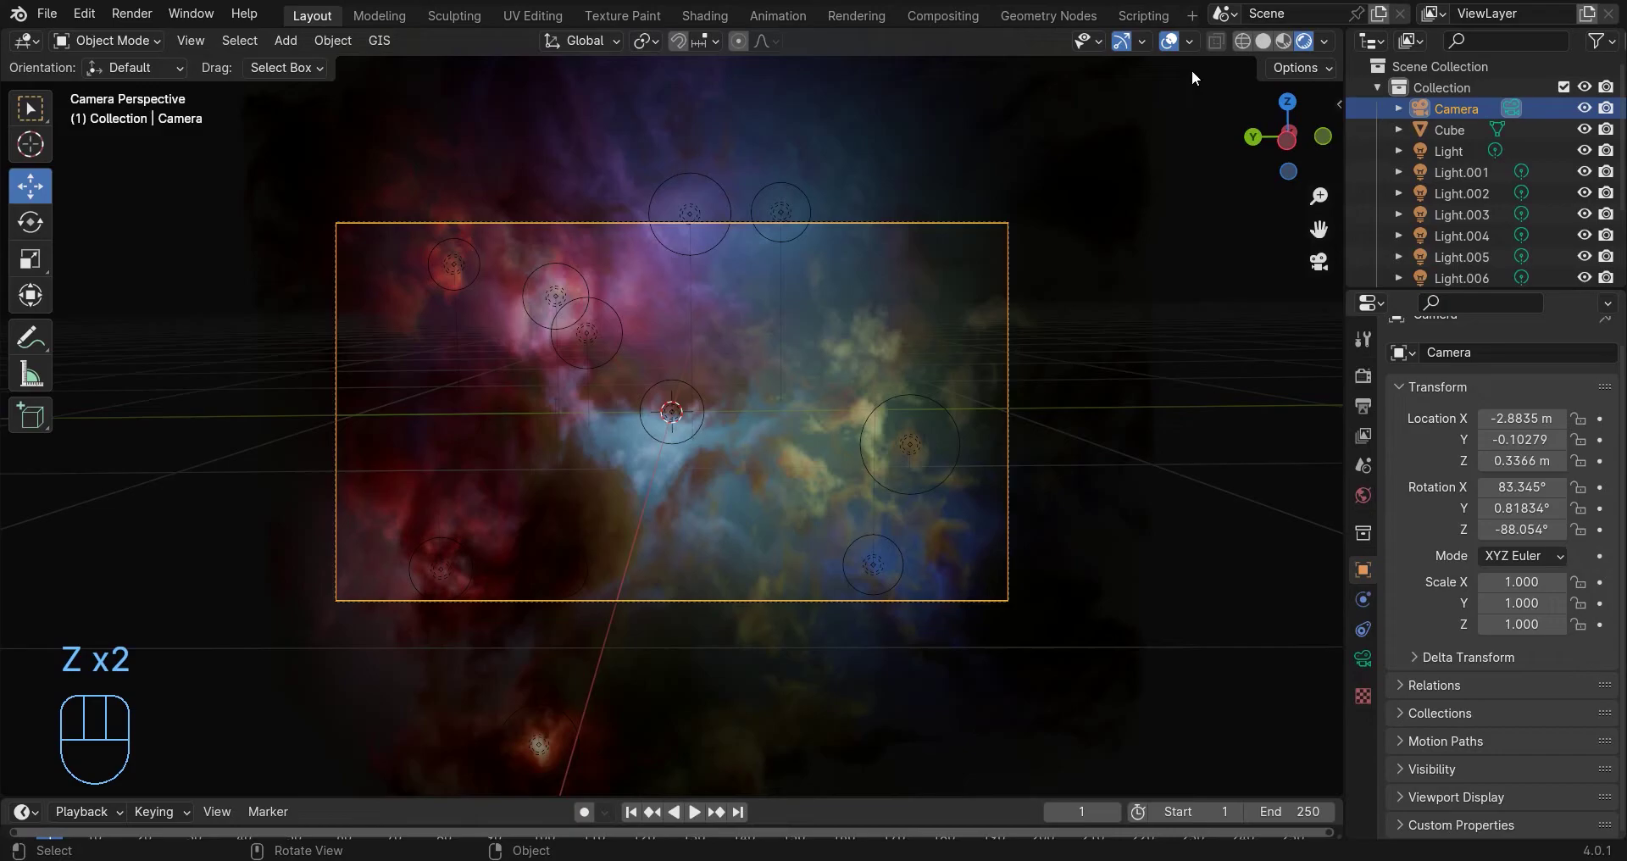
# Switch to solid shading and set the world background colour to pure black.
pyautogui.click(1263, 41)
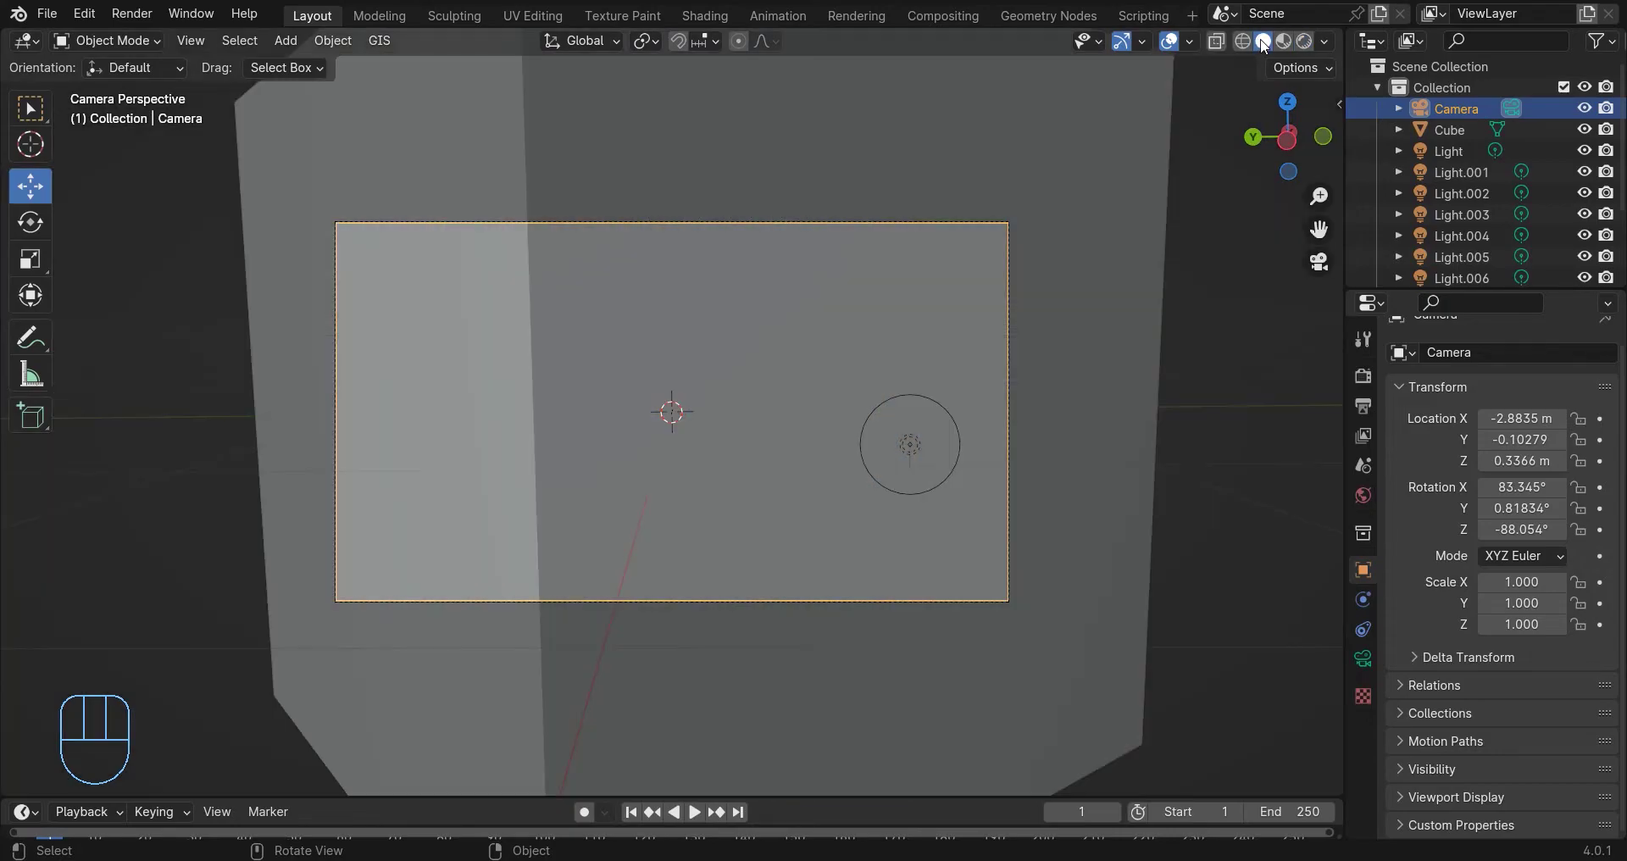
pyautogui.click(1364, 496)
pyautogui.click(1518, 514)
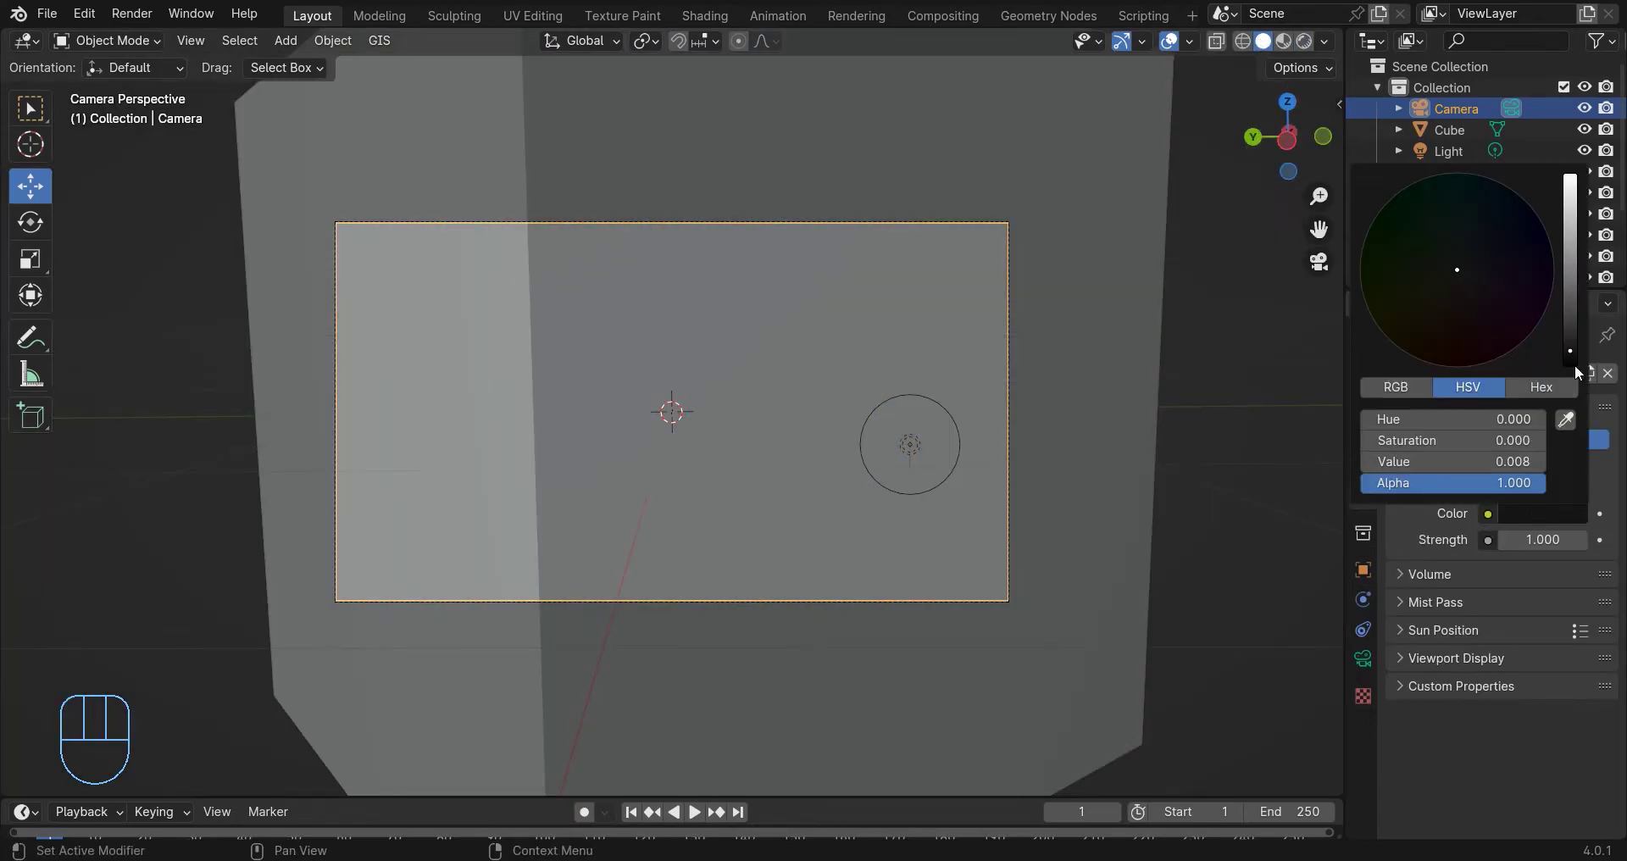
pyautogui.click(1573, 360)
# Move the camera slightly closer to the cube along its local Z axis.
pyautogui.press('g')
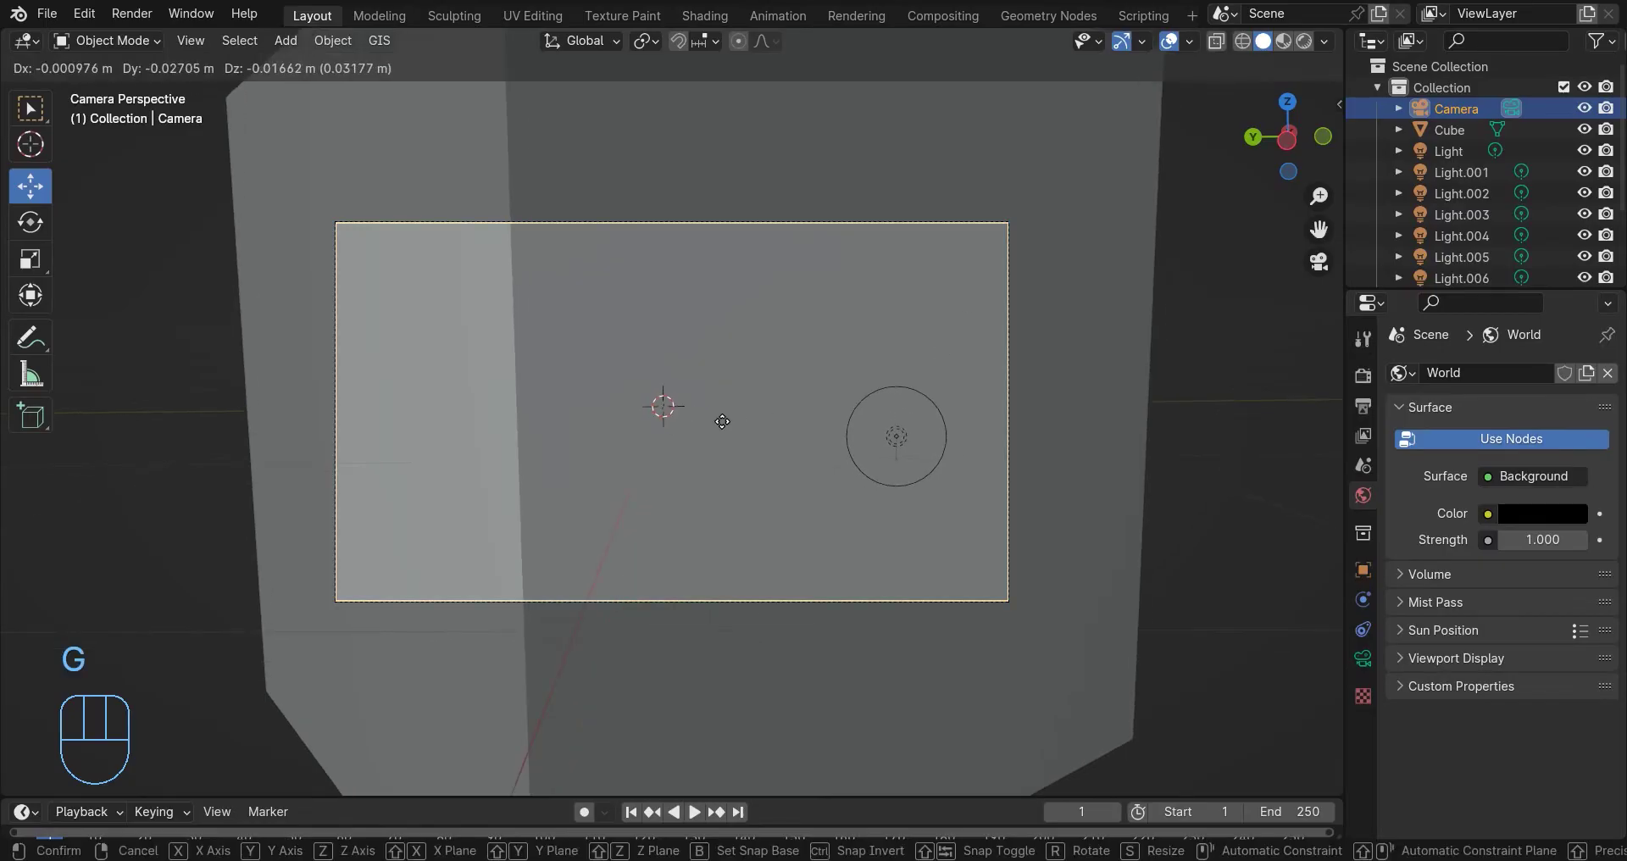
pyautogui.press('z')
pyautogui.press('z')
pyautogui.click(727, 383)
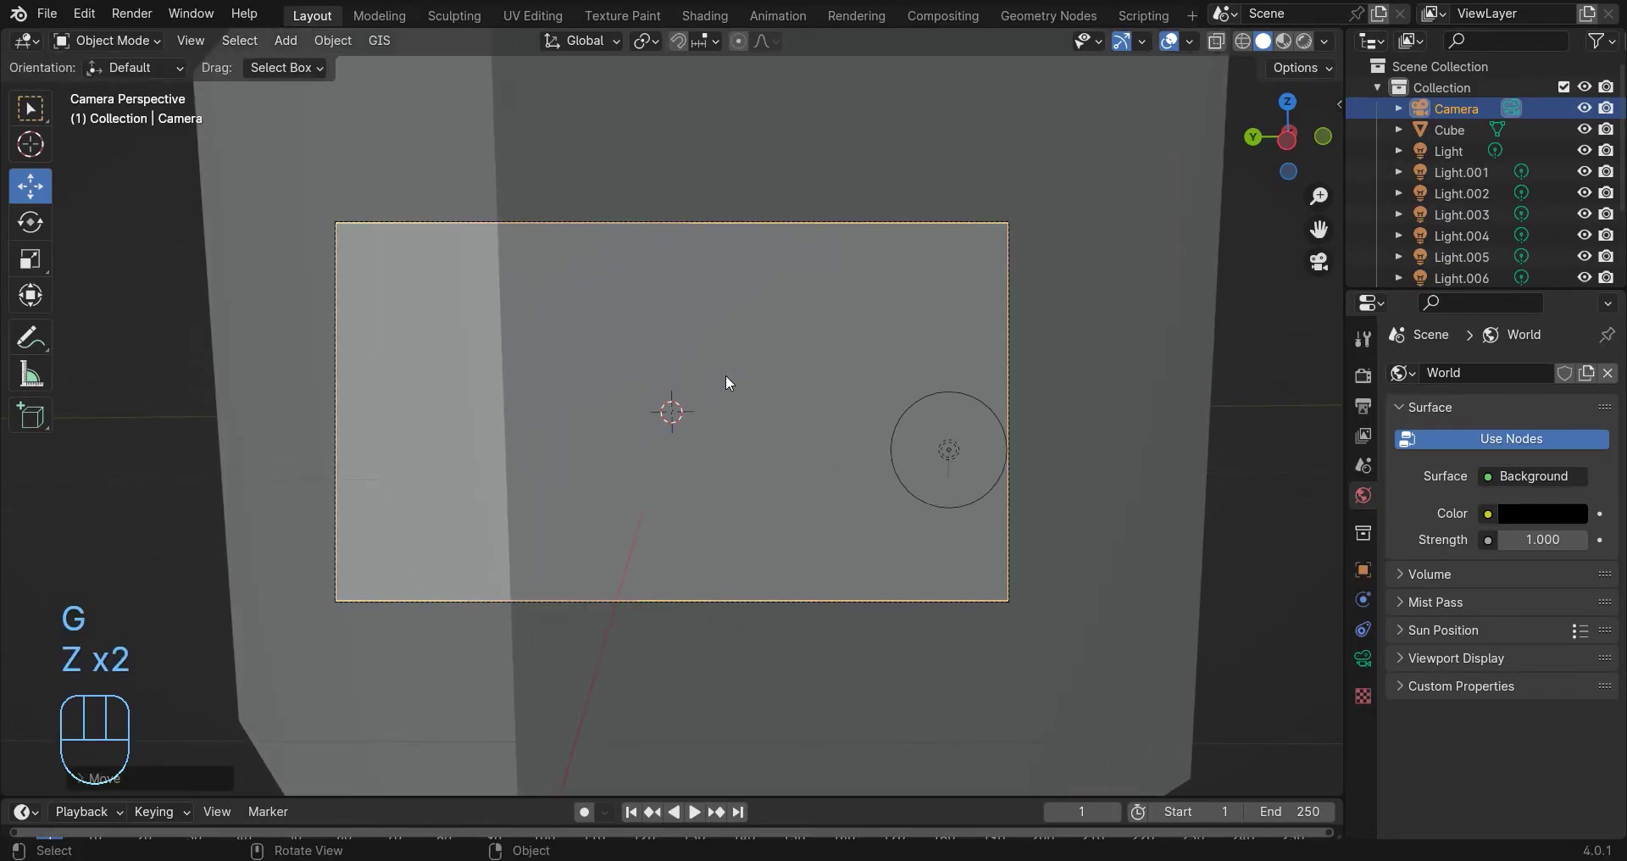
# Set the camera's focal length to 27 mm.
pyautogui.click(1363, 658)
pyautogui.click(1532, 472)
pyautogui.write('27')
pyautogui.press('Return')
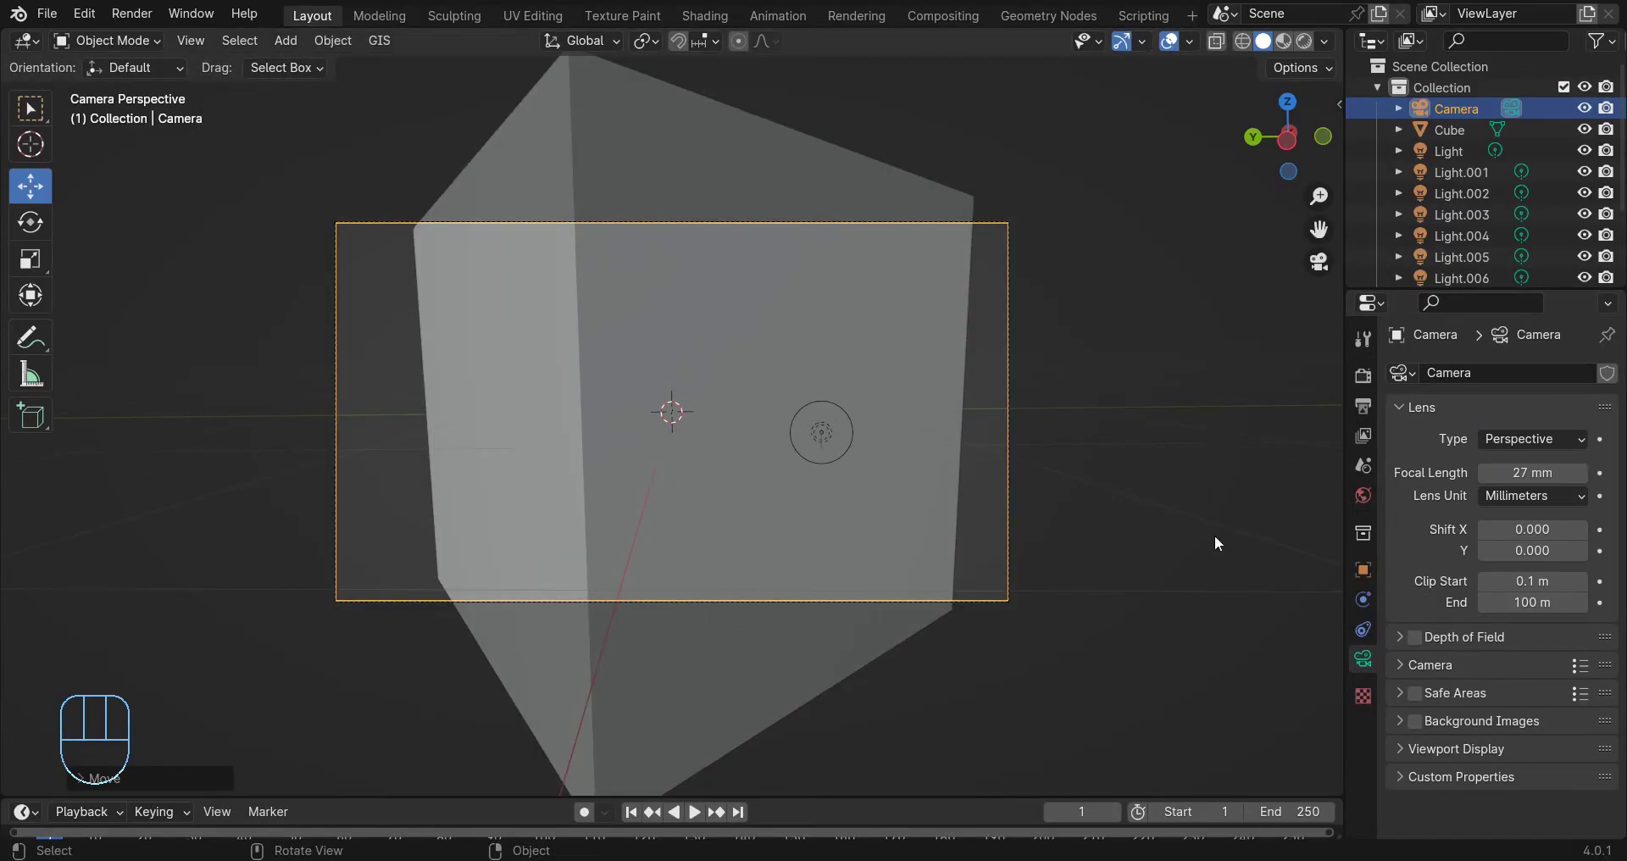
# Set the camera's Passepartout opacity to 1.000 and hide the viewport's tool shelf.
pyautogui.click(1456, 749)
pyautogui.scroll(-3, 1454, 747)
pyautogui.click(1513, 766)
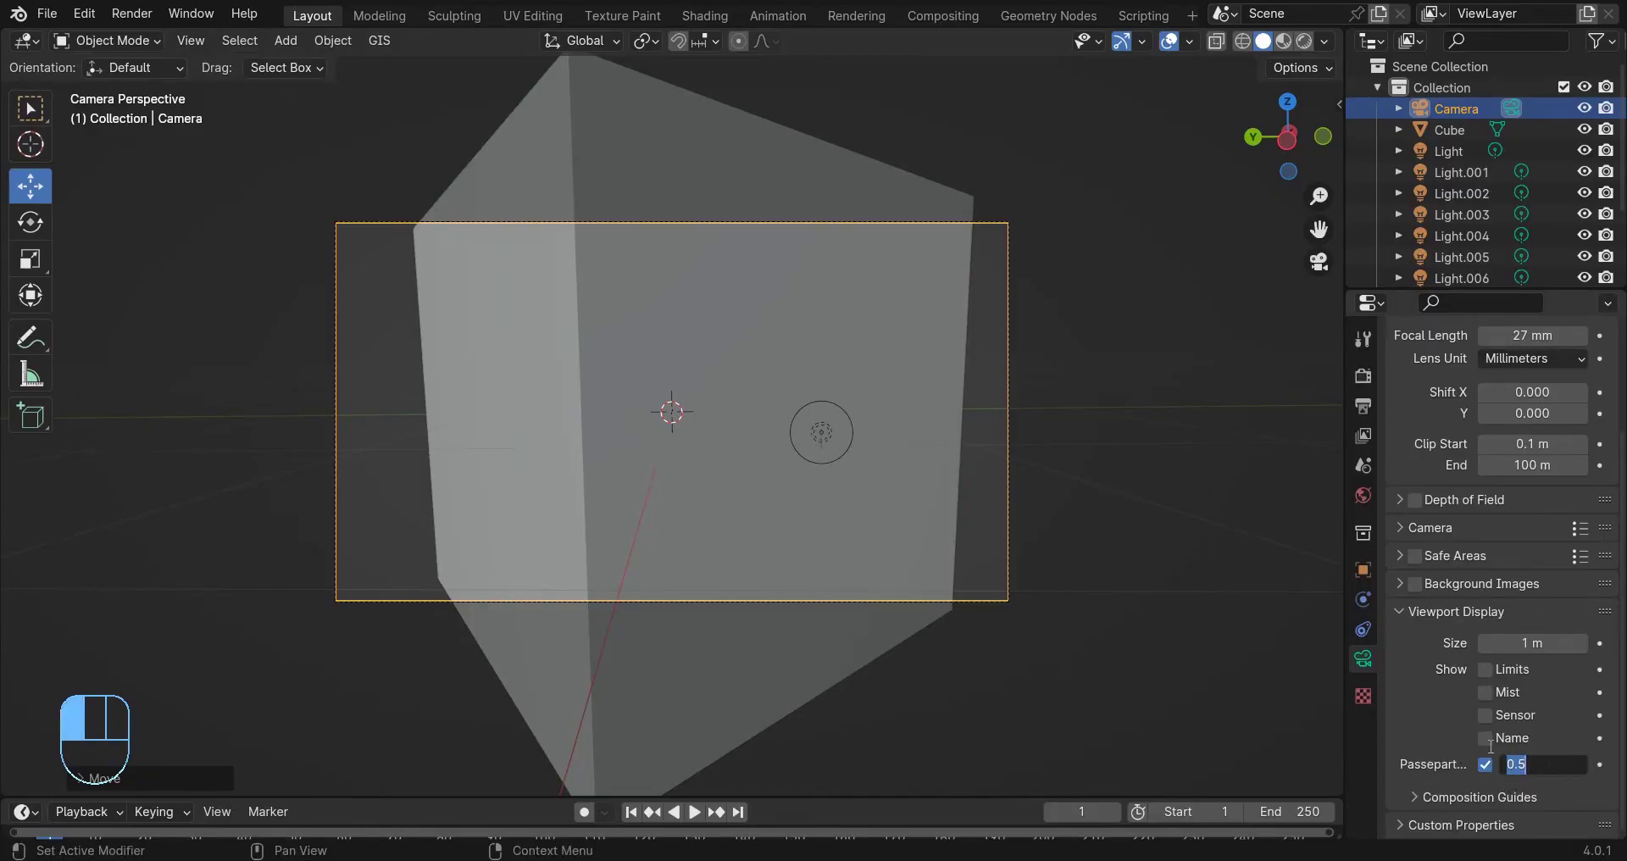
pyautogui.press('Return')
pyautogui.press('t')
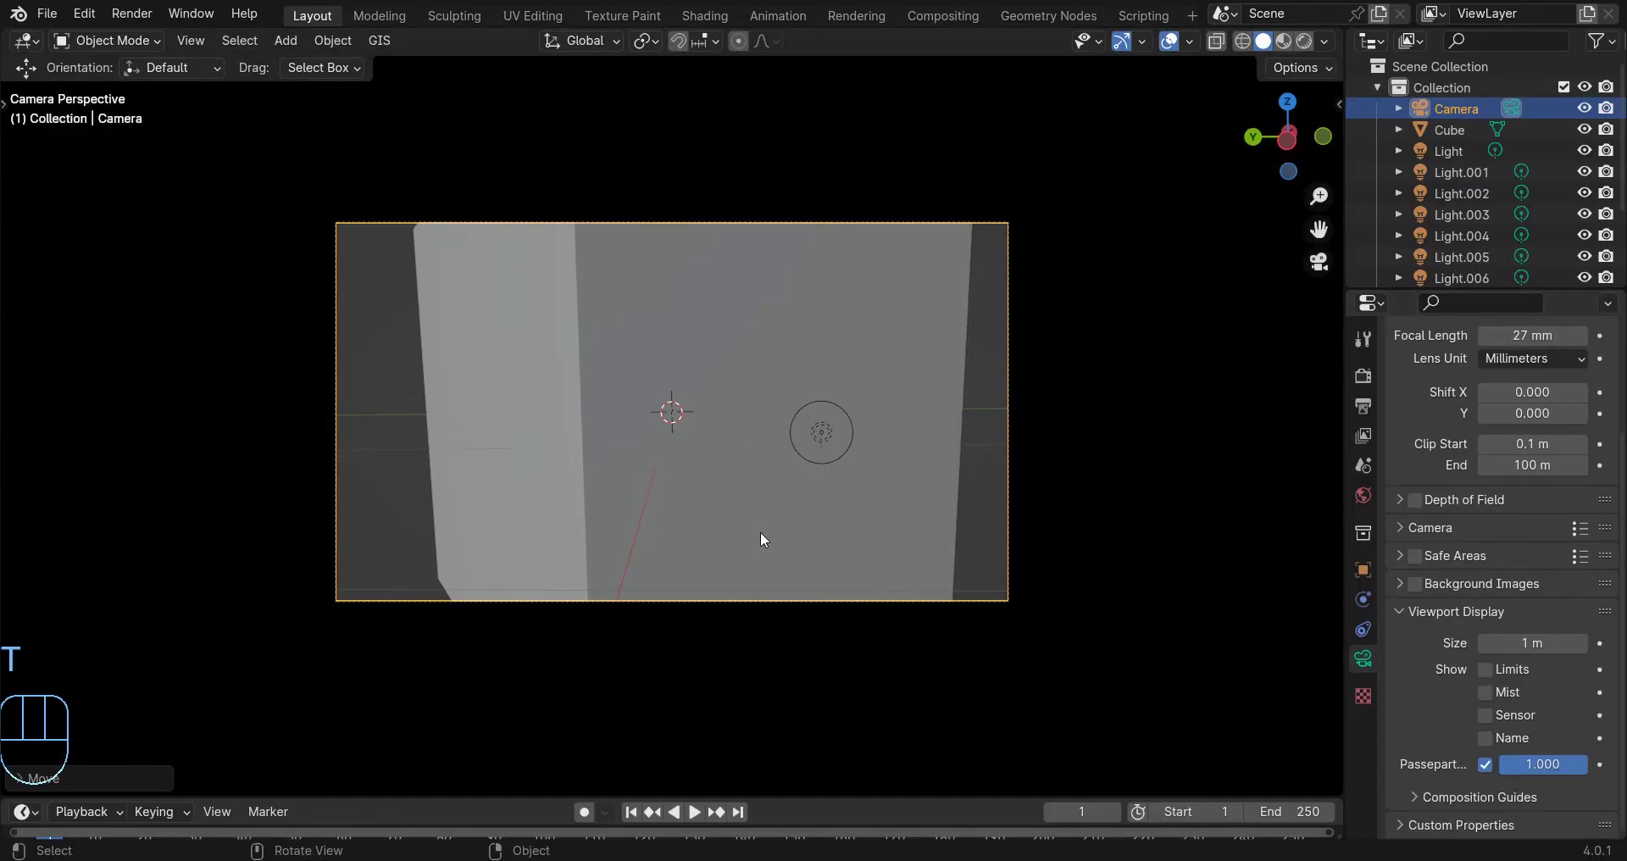
# Push the camera forward along its local Z axis so the volume fills the frame, and preview it in rendered shading.
pyautogui.press('g')
pyautogui.press('z')
pyautogui.press('z')
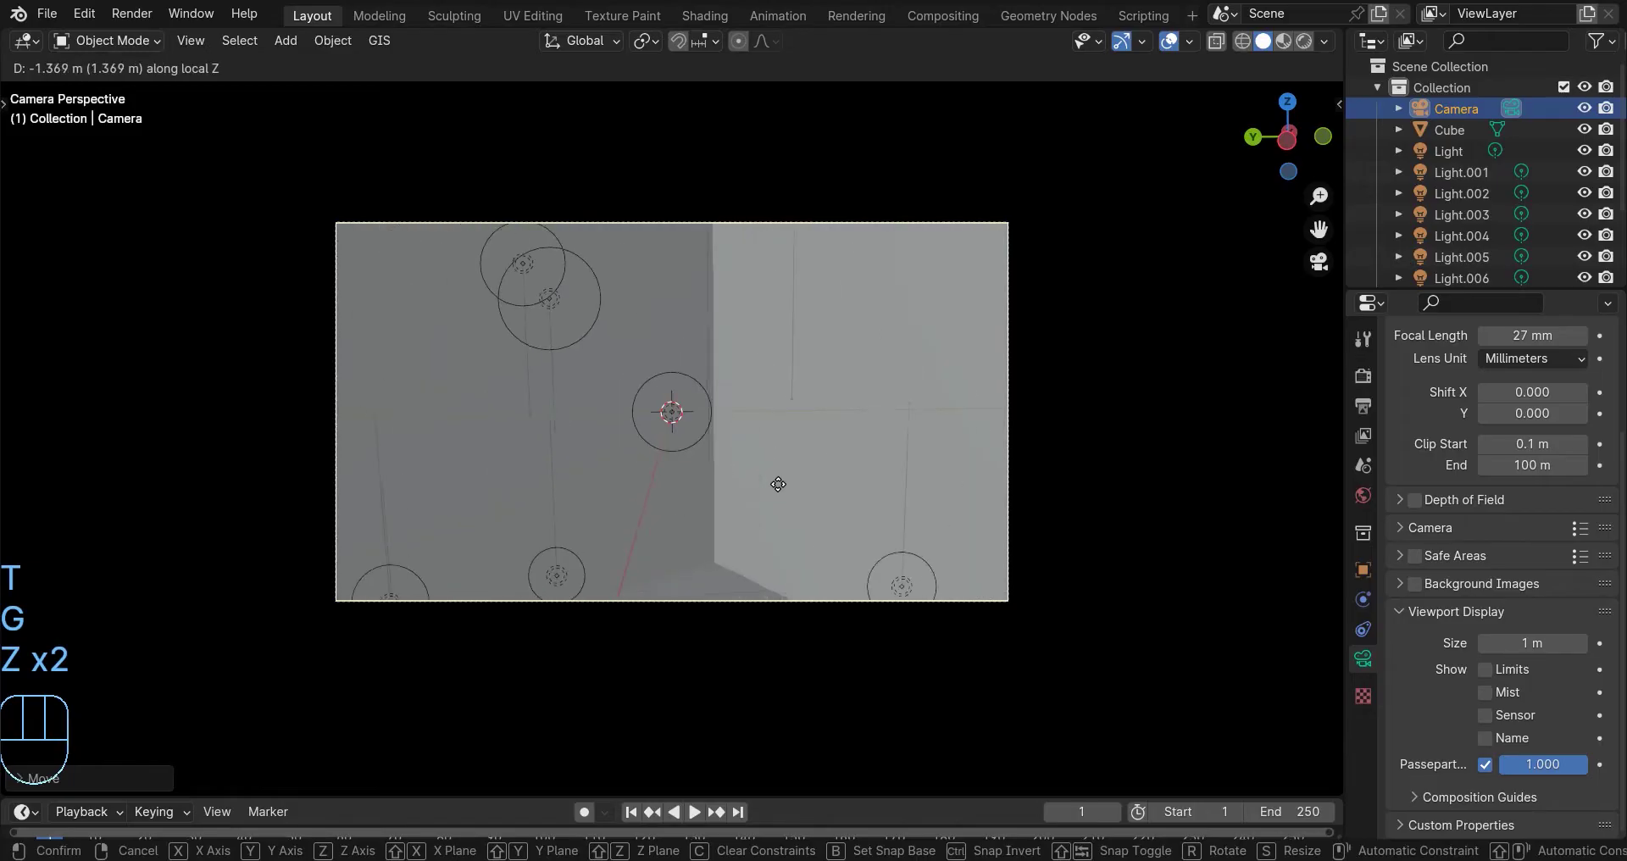
pyautogui.click(779, 486)
pyautogui.press('z')
pyautogui.click(785, 404)
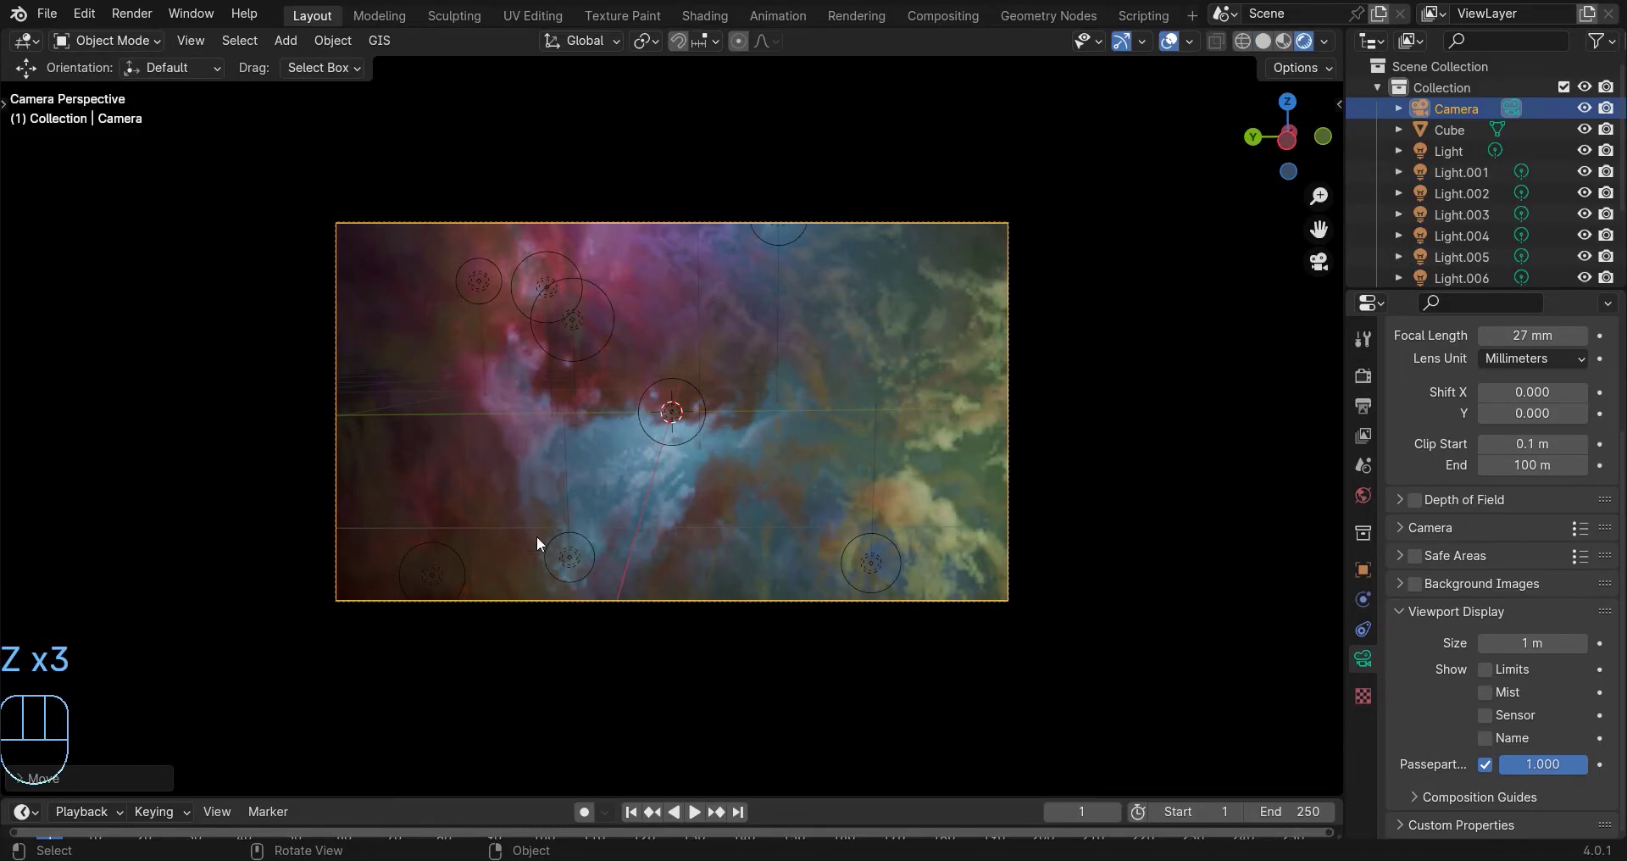
# Return to solid shading, enlarge the timeline area into a Shader Editor and select the cube to show its nebula material.
pyautogui.click(1263, 41)
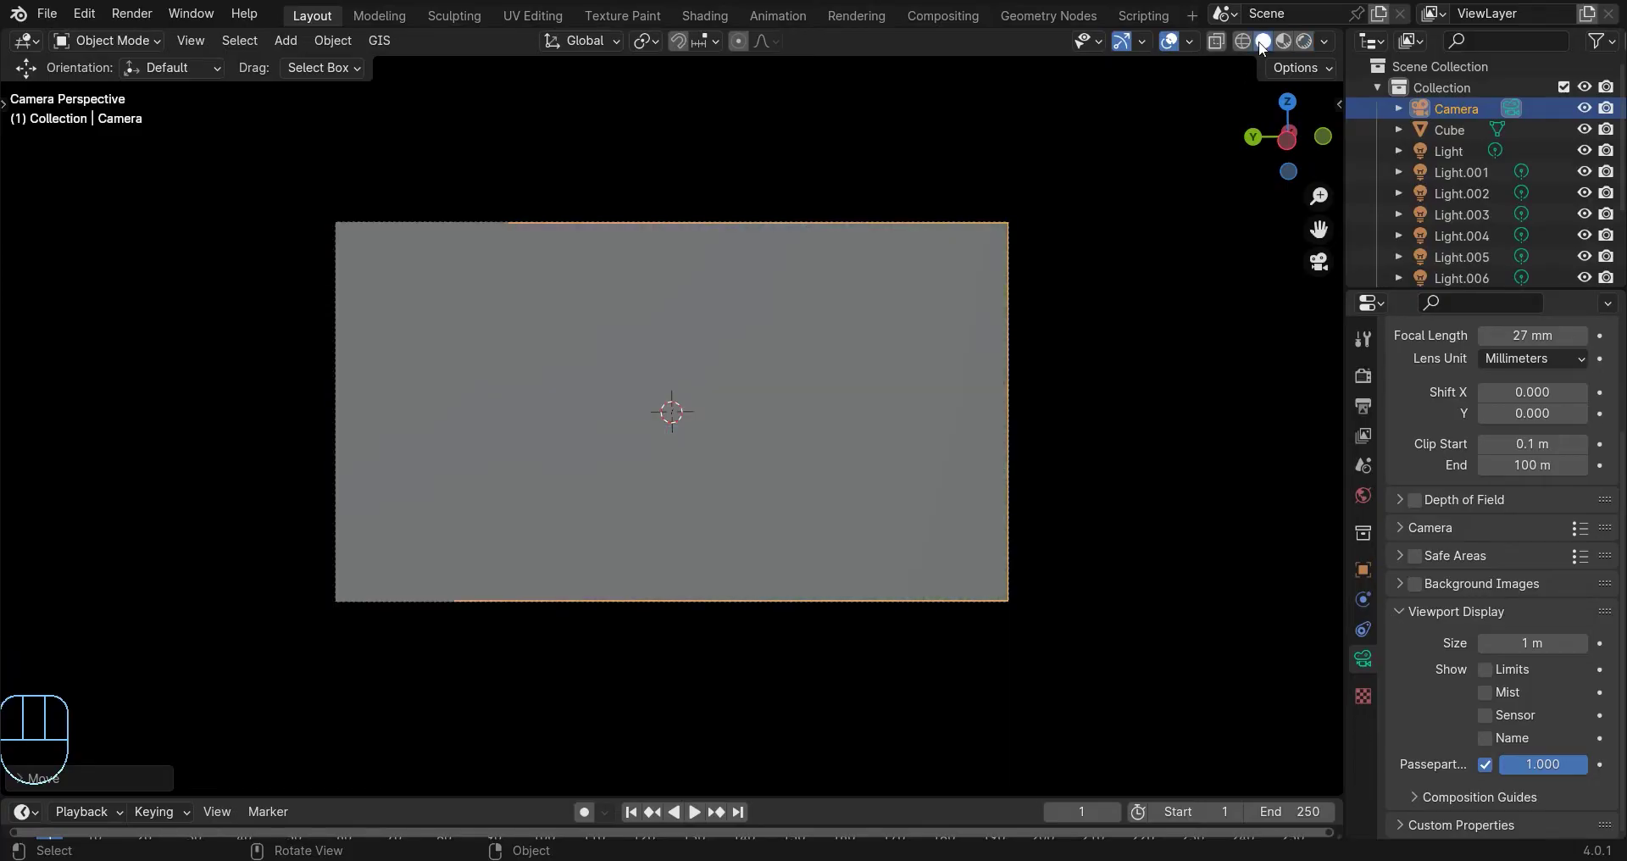
pyautogui.moveTo(370, 797); pyautogui.dragTo(369, 486)
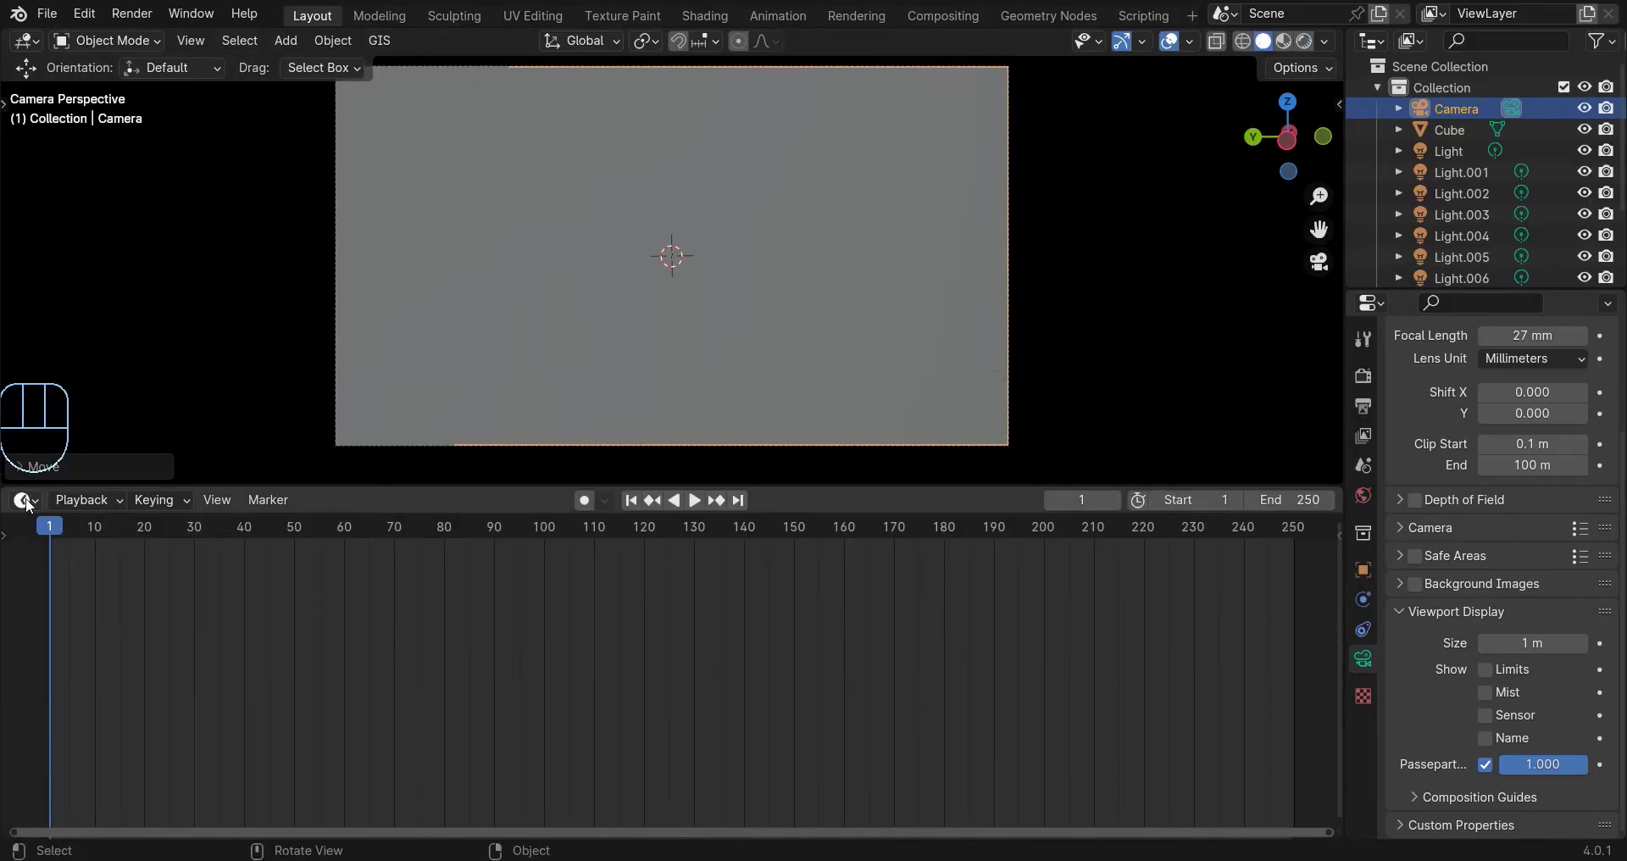
pyautogui.click(25, 500)
pyautogui.click(77, 692)
pyautogui.click(613, 339)
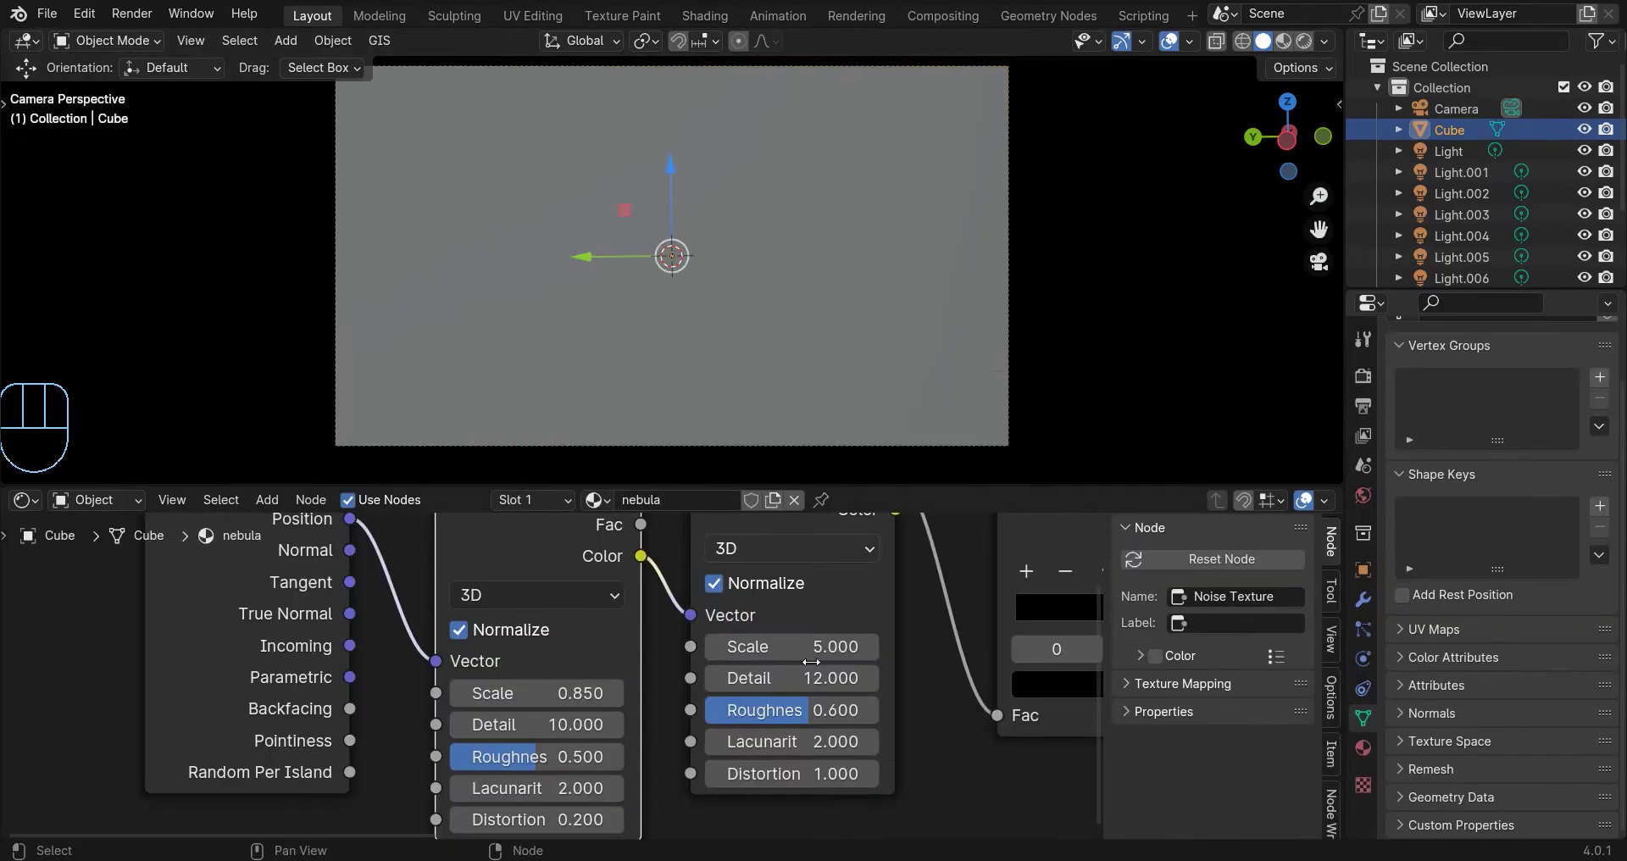
# Add a Value node and connect it to the second input of the Add node.
pyautogui.moveTo(784, 722); pyautogui.dragTo(100, 658, button='middle')
pyautogui.hotkey('shift', 'a')
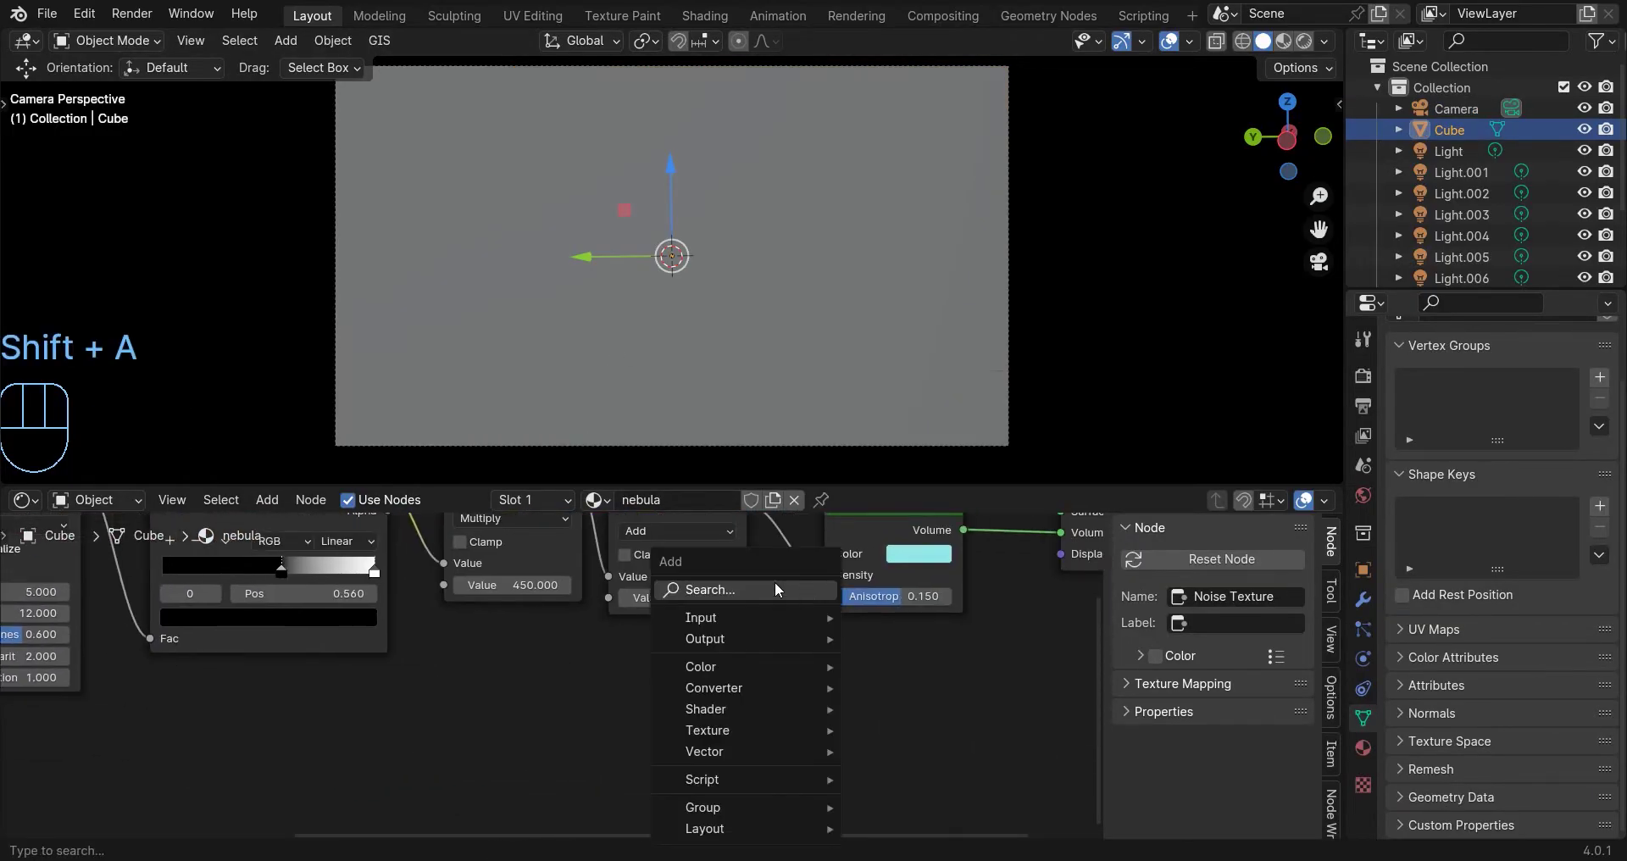
pyautogui.click(775, 585)
pyautogui.write('val')
pyautogui.press('Return')
pyautogui.click(383, 654)
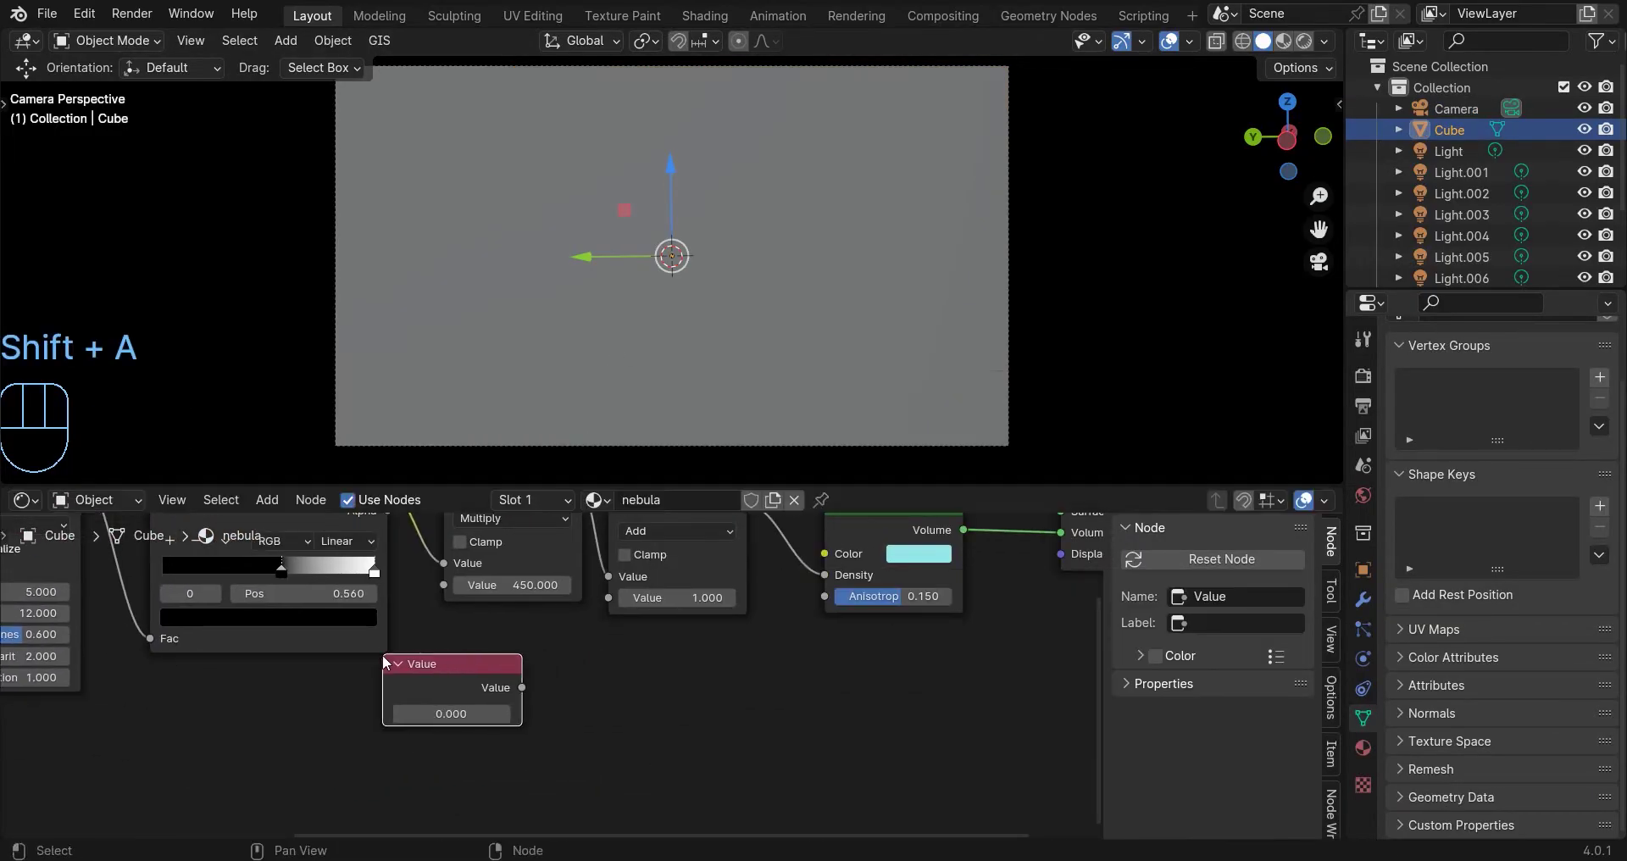
pyautogui.moveTo(532, 690); pyautogui.dragTo(616, 598)
# Set the Value node to 0.400.
pyautogui.scroll(-1, 563, 697)
pyautogui.scroll(1, 430, 713)
pyautogui.moveTo(431, 713); pyautogui.dragTo(541, 675, button='middle')
pyautogui.scroll(5, 543, 676)
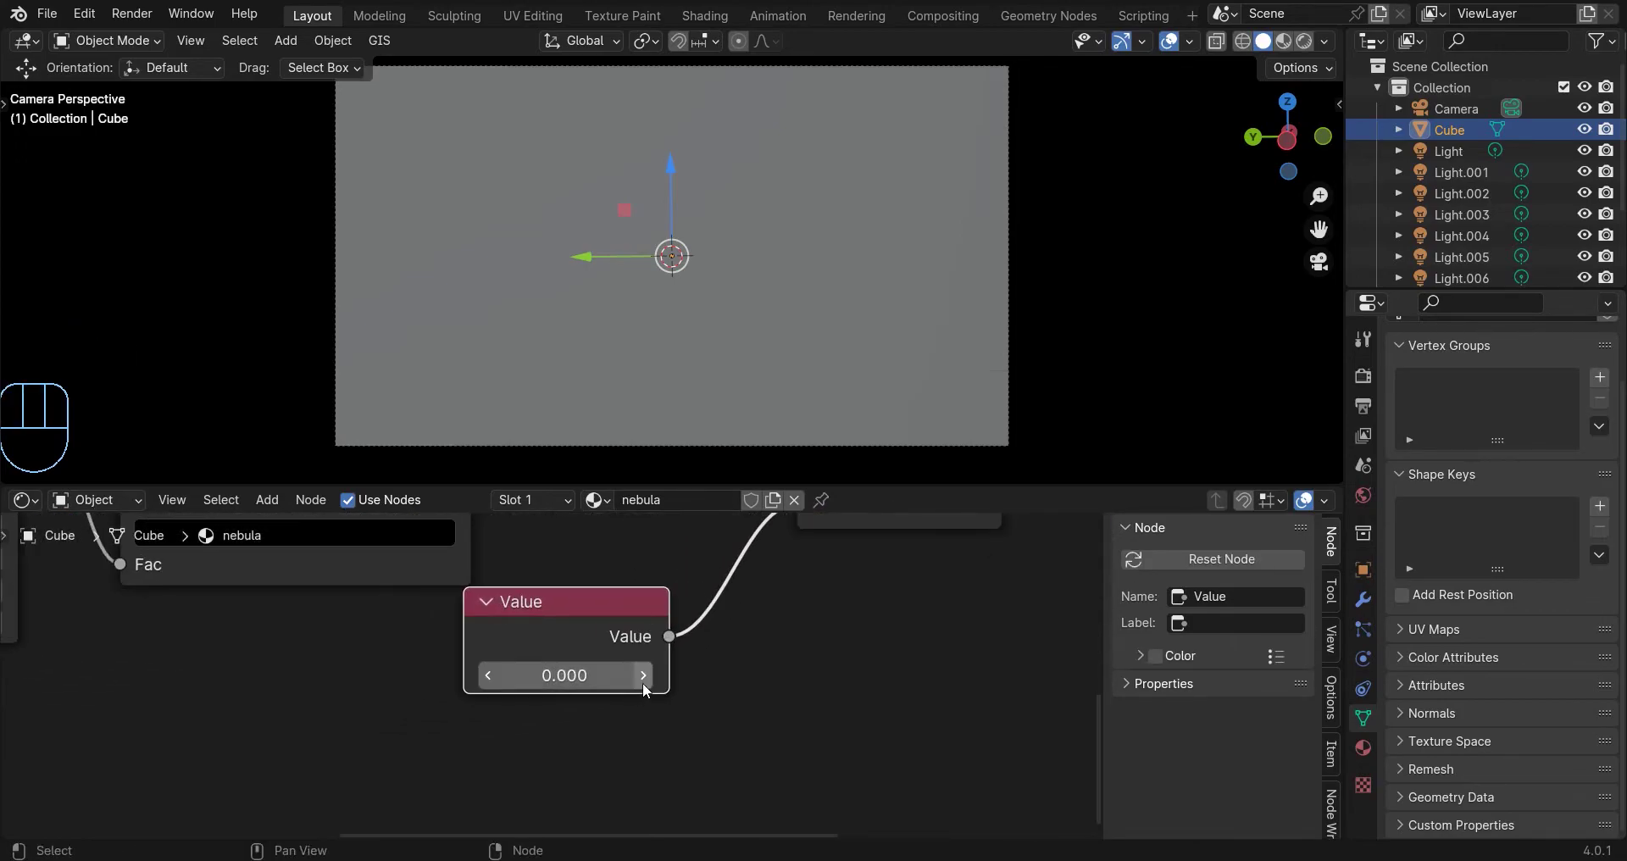
pyautogui.click(642, 681)
pyautogui.click(646, 677)
pyautogui.click(645, 676)
pyautogui.click(646, 676)
pyautogui.scroll(-9, 720, 654)
pyautogui.moveTo(781, 629); pyautogui.dragTo(576, 721, button='middle')
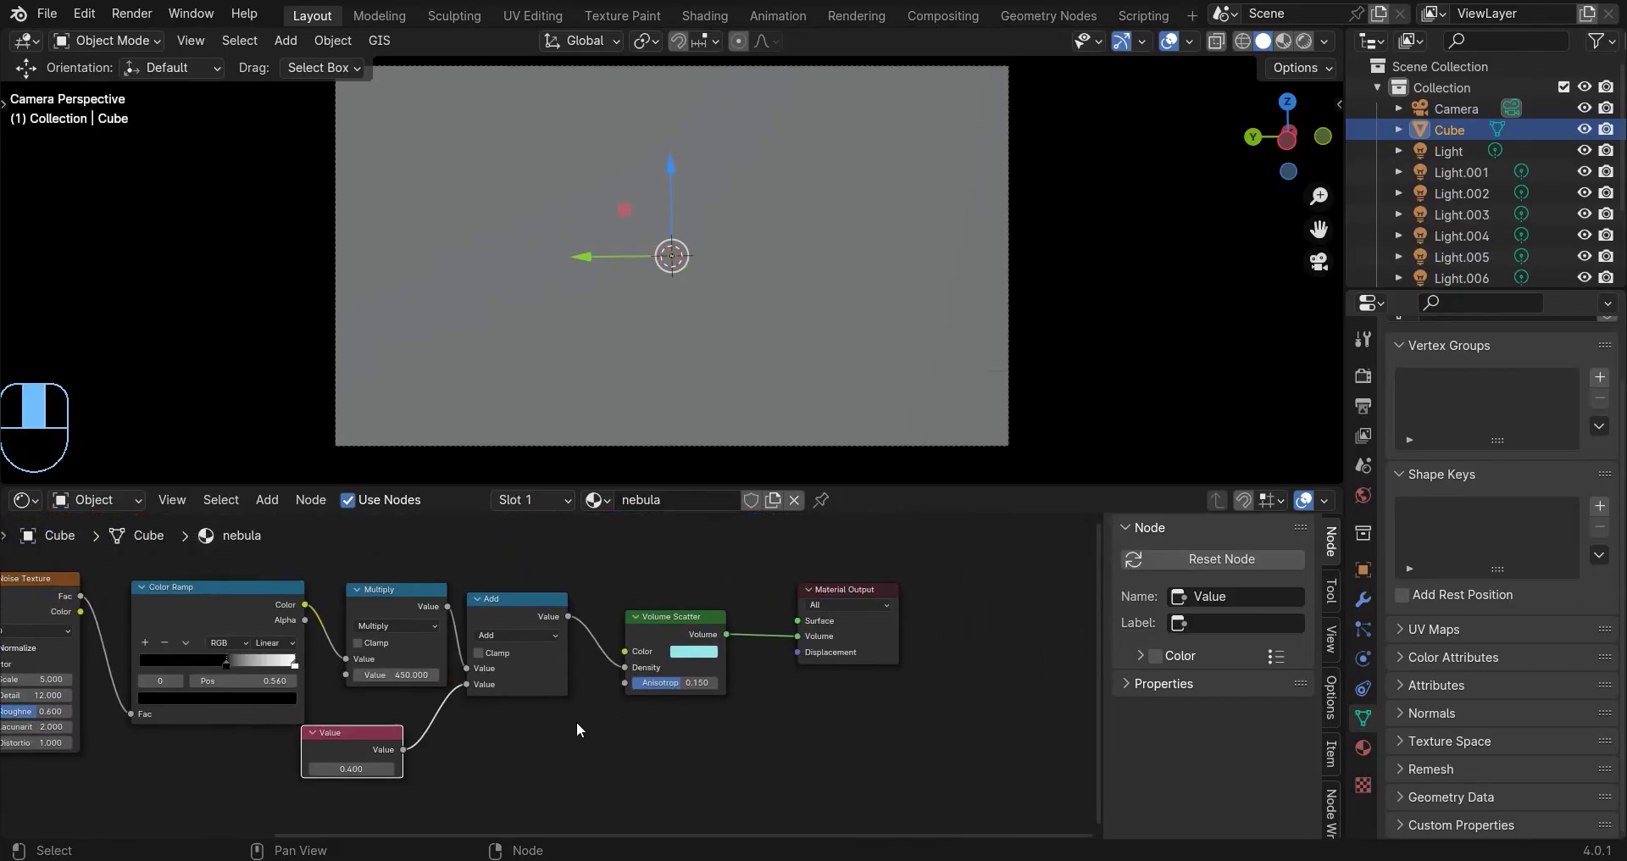
pyautogui.scroll(2, 578, 721)
# Set the volumetrics Distribution to 0.700 in the render settings and return the viewport to solid shading.
pyautogui.click(1362, 376)
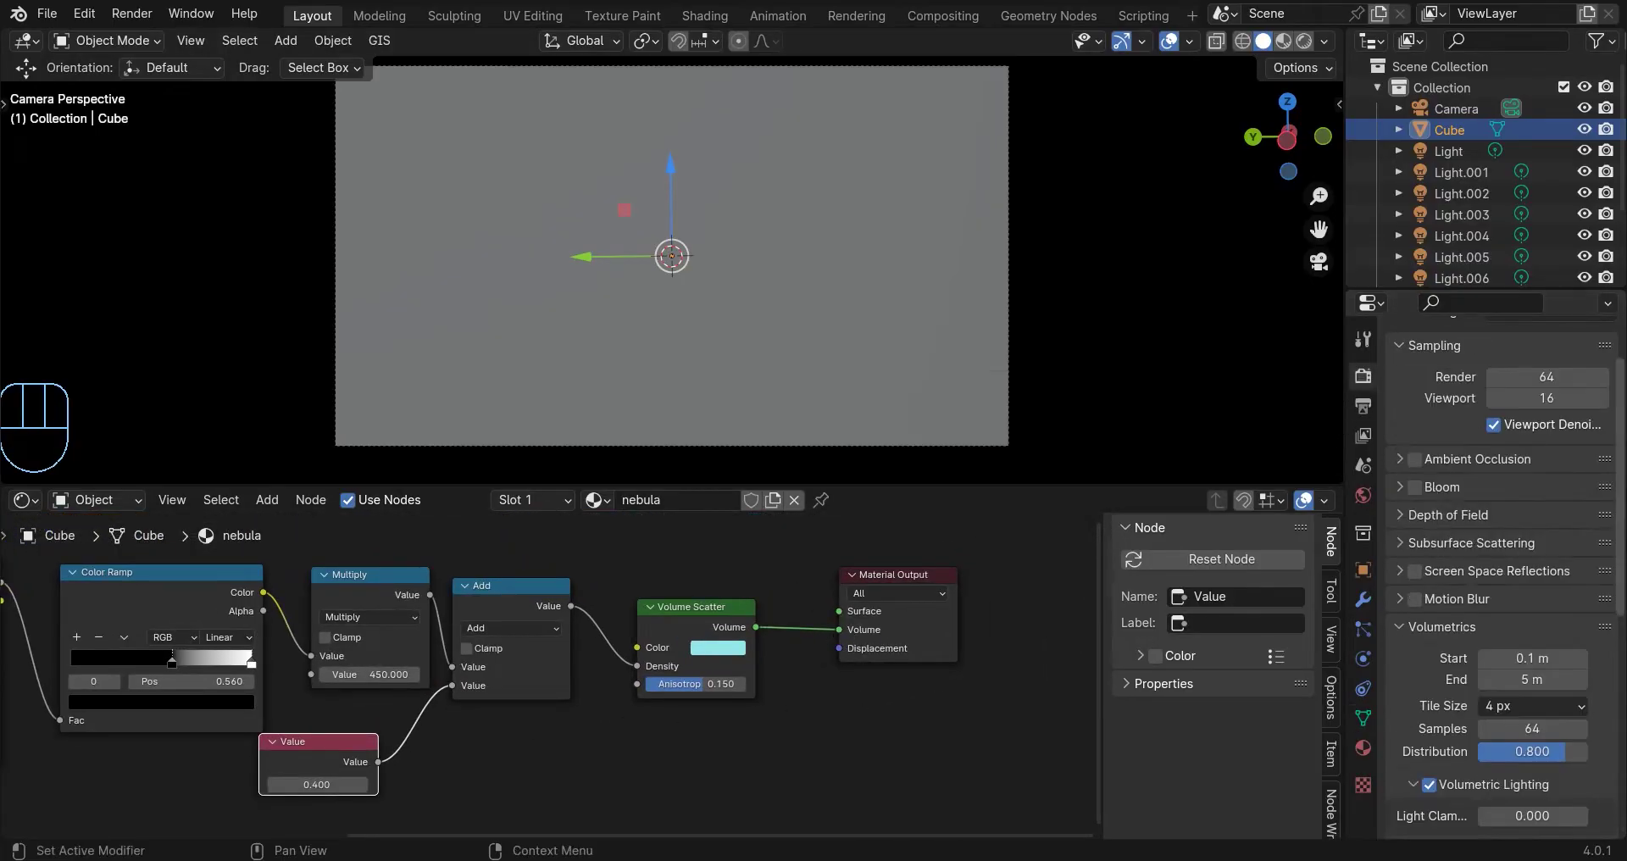
pyautogui.scroll(-3, 1576, 570)
pyautogui.moveTo(1551, 622); pyautogui.dragTo(1530, 622)
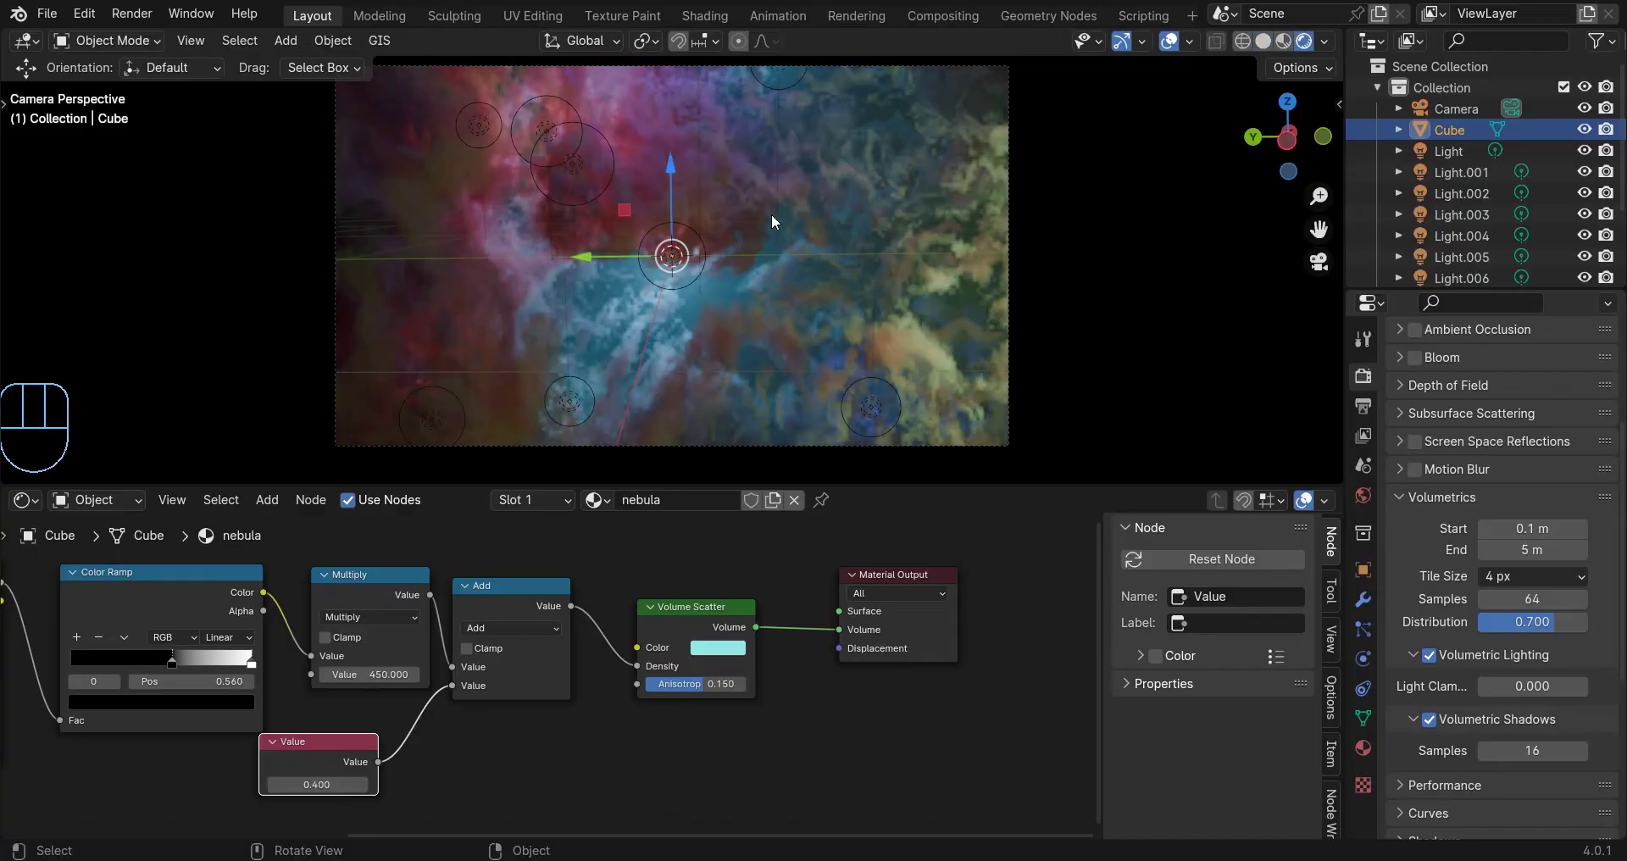
pyautogui.click(1263, 40)
pyautogui.scroll(-1, 919, 118)
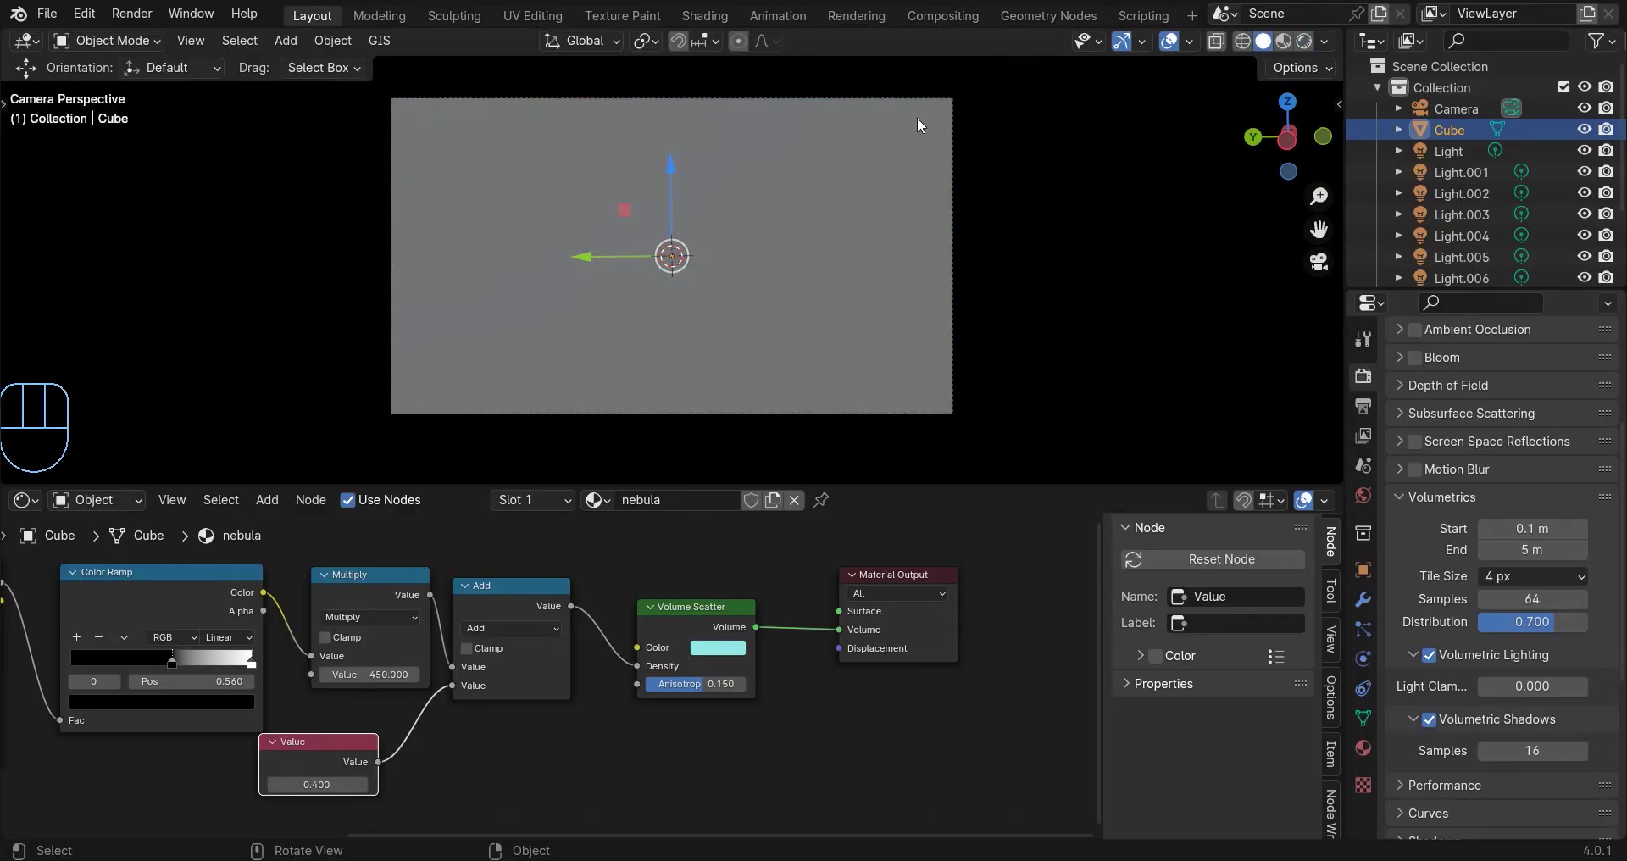
# Select the camera, enable Camera to View locking and re-angle the camera by orbiting the view.
pyautogui.click(952, 129)
pyautogui.press('n')
pyautogui.click(1329, 205)
pyautogui.click(1208, 359)
pyautogui.scroll(-3, 763, 288)
pyautogui.moveTo(759, 288); pyautogui.dragTo(745, 273, button='middle')
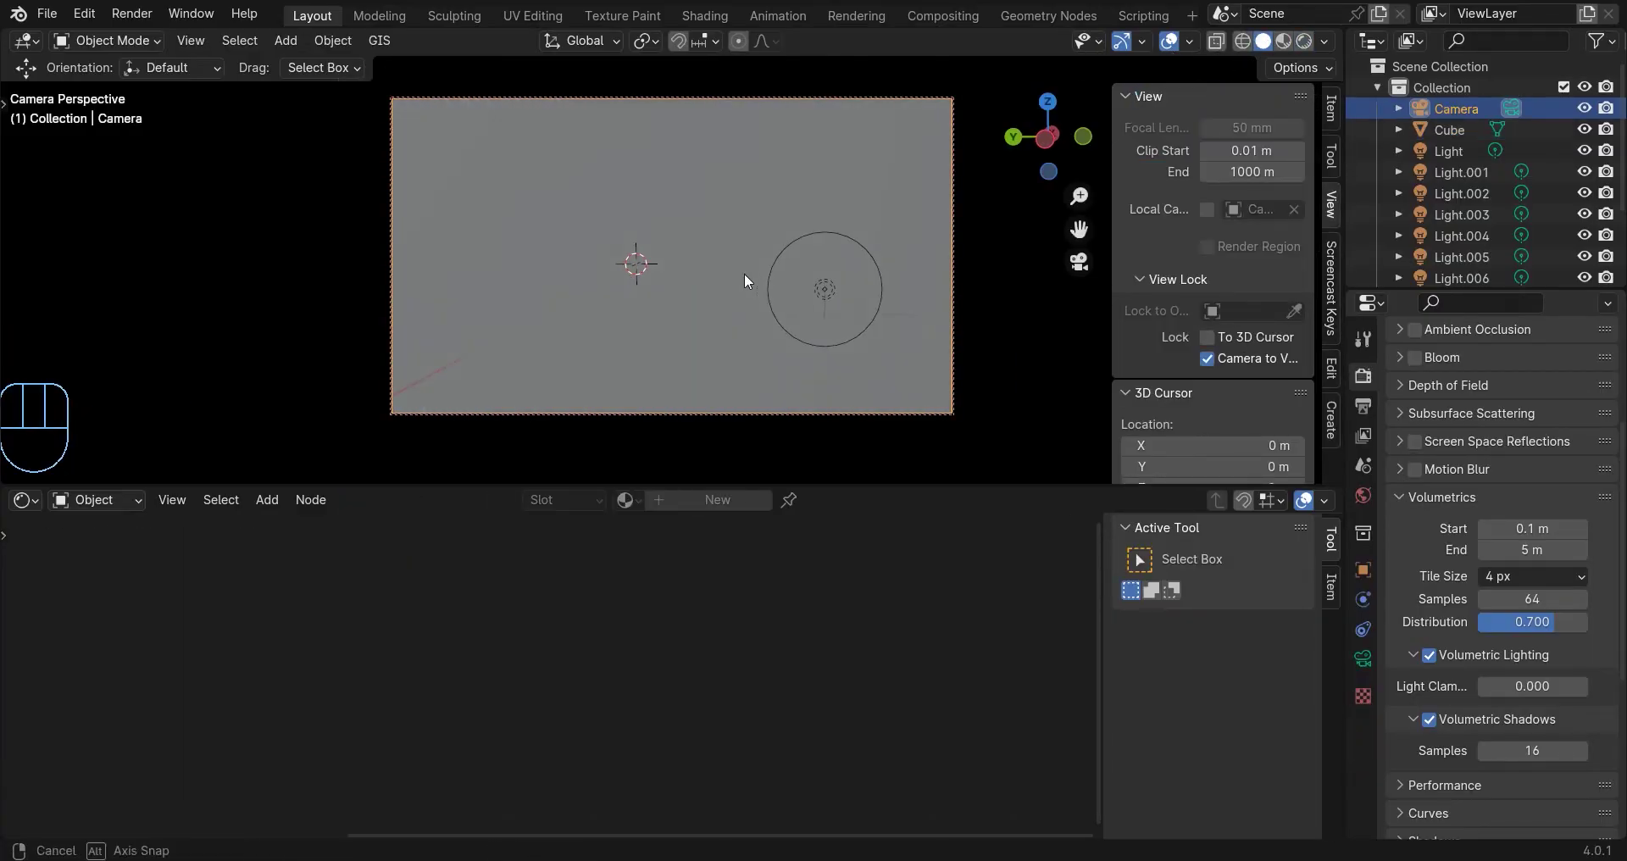
# Refine the camera's framing of the nebula, checking it in rendered shading before returning to solid shading.
pyautogui.press('z')
pyautogui.click(746, 134)
pyautogui.click(1269, 47)
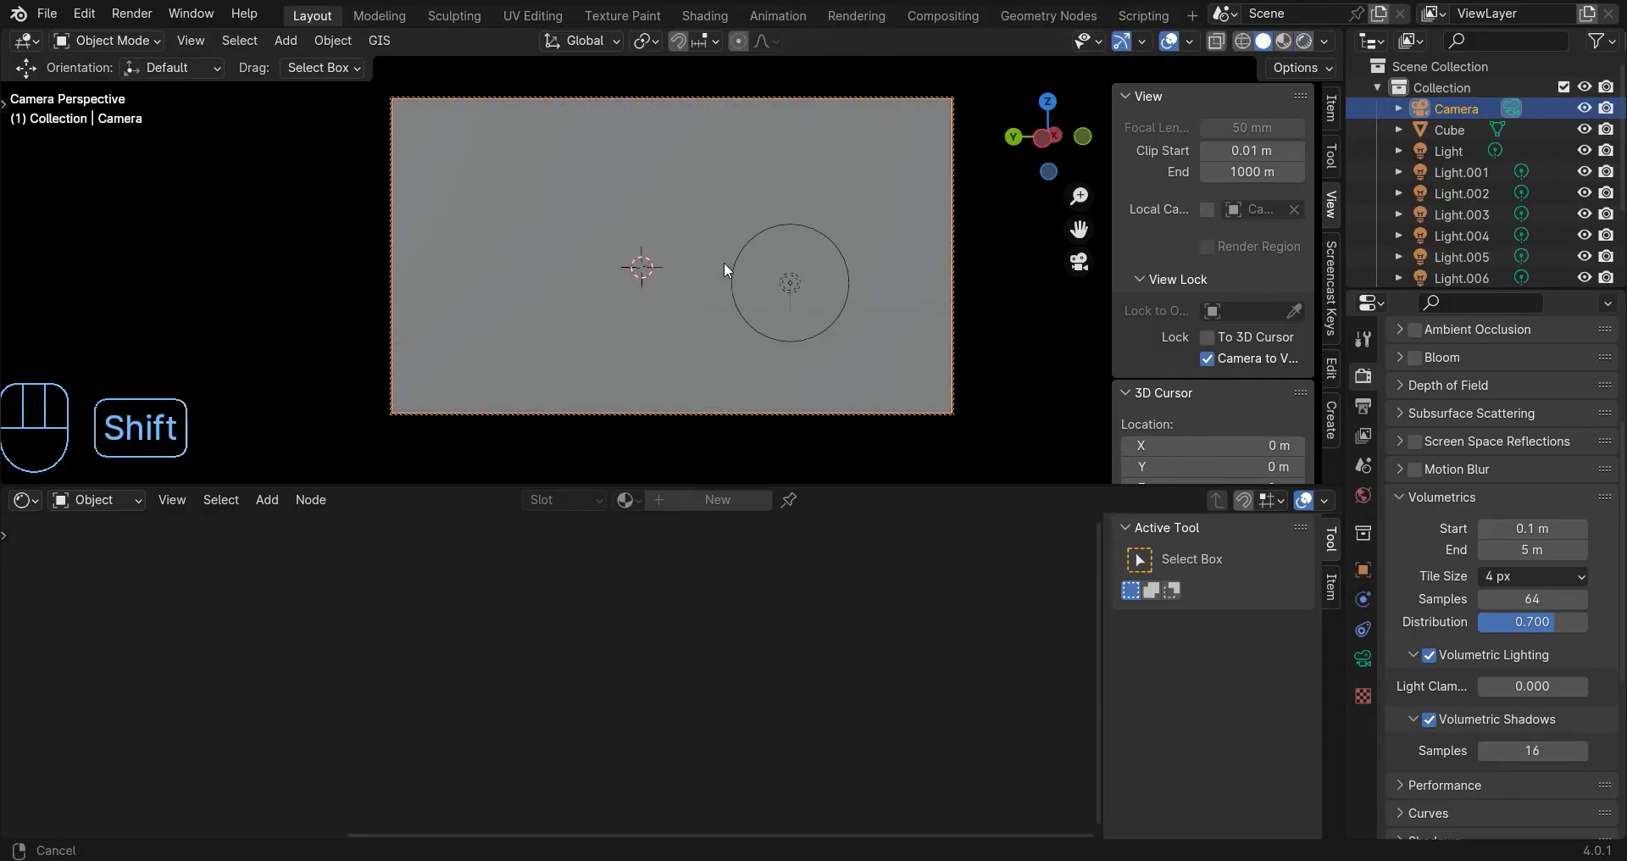
pyautogui.press('z')
pyautogui.click(793, 345)
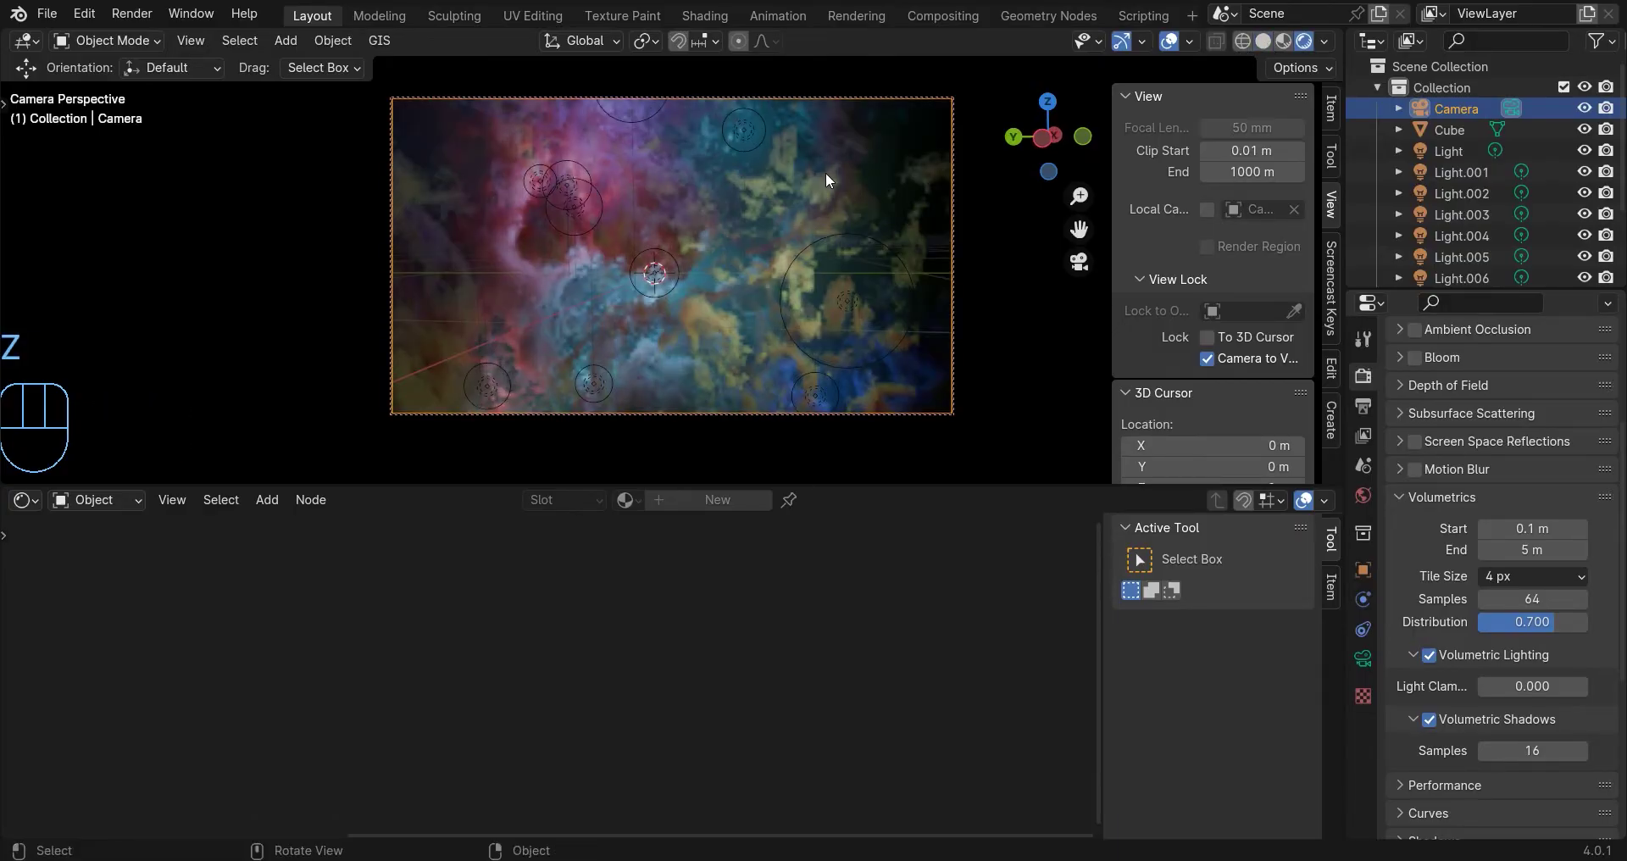
pyautogui.click(1265, 46)
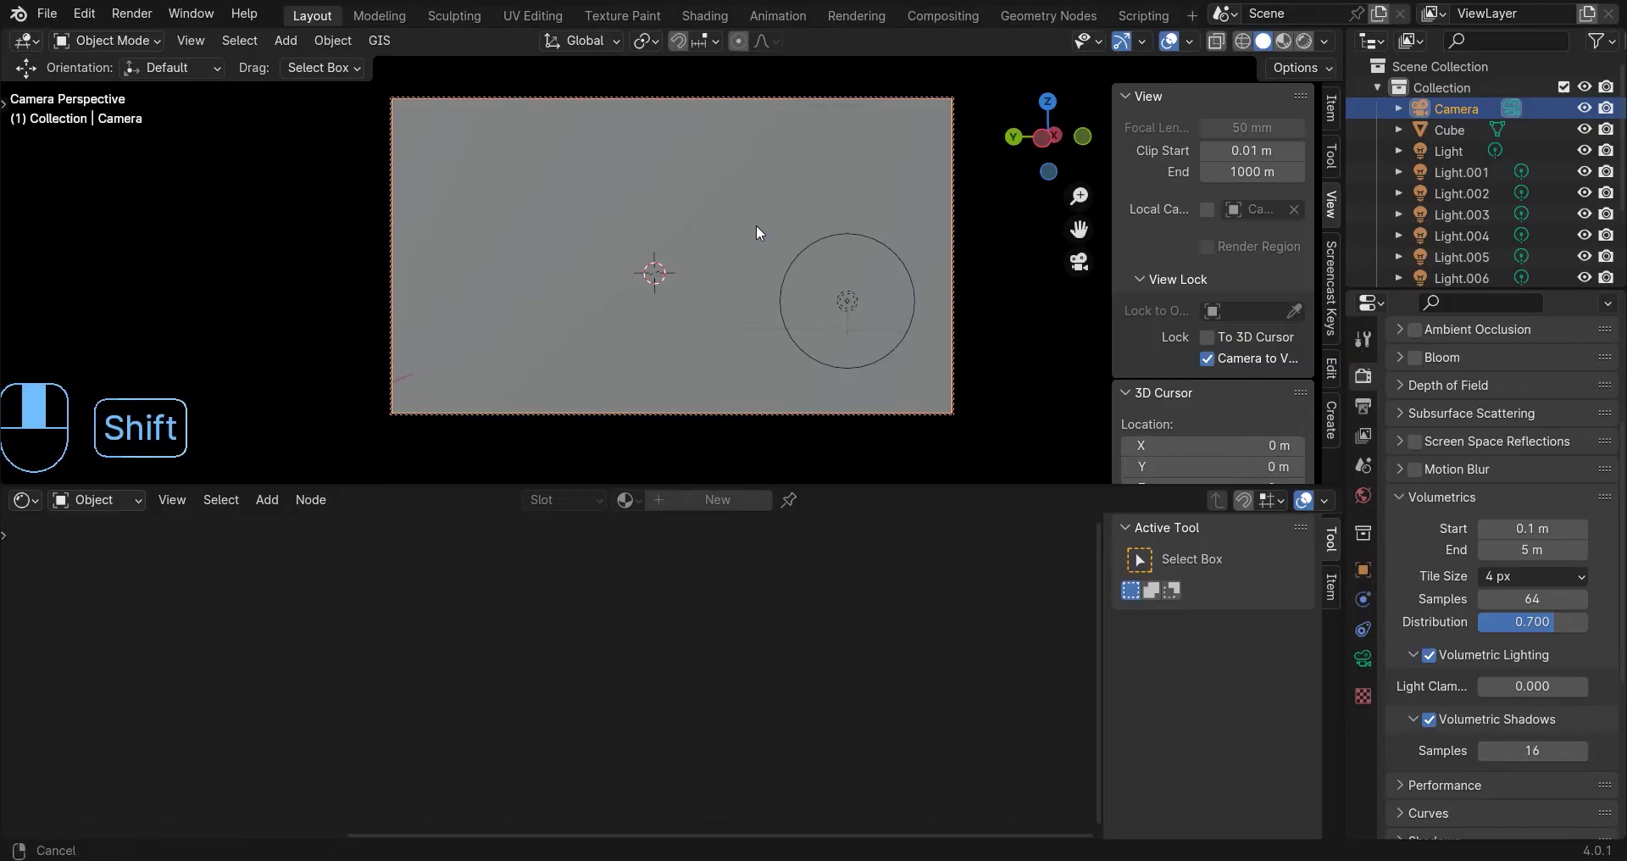
# Add a middle stop to the Color Ramp of the cube's material and place it at position 0.615.
pyautogui.click(735, 239)
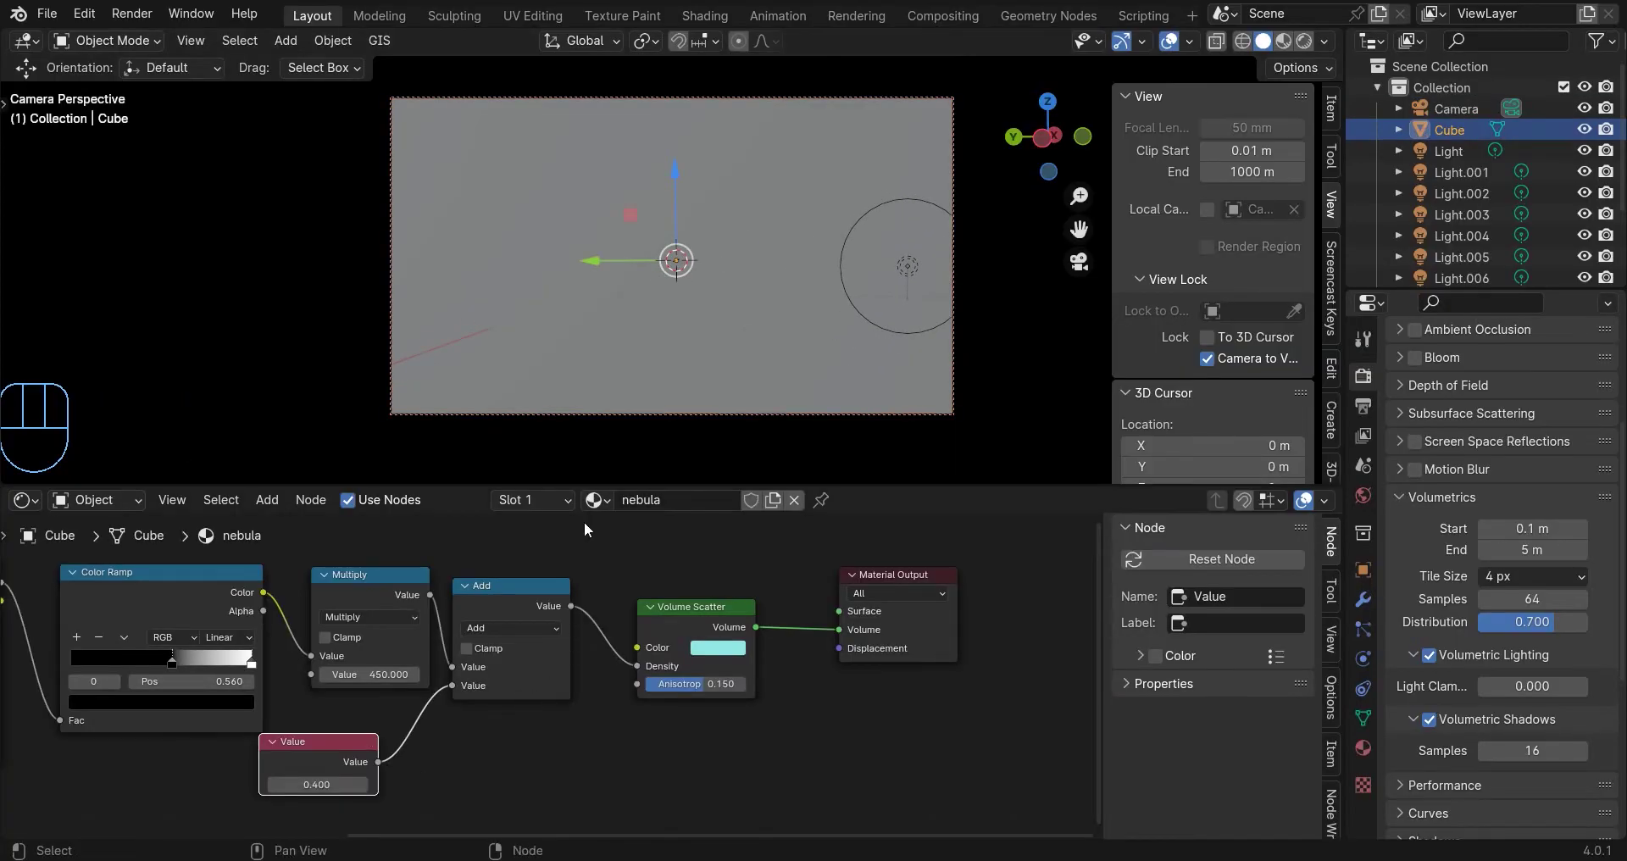
pyautogui.scroll(-3, 509, 649)
pyautogui.moveTo(480, 668); pyautogui.dragTo(722, 653, button='middle')
pyautogui.scroll(4, 550, 646)
pyautogui.scroll(5, 552, 653)
pyautogui.click(364, 628)
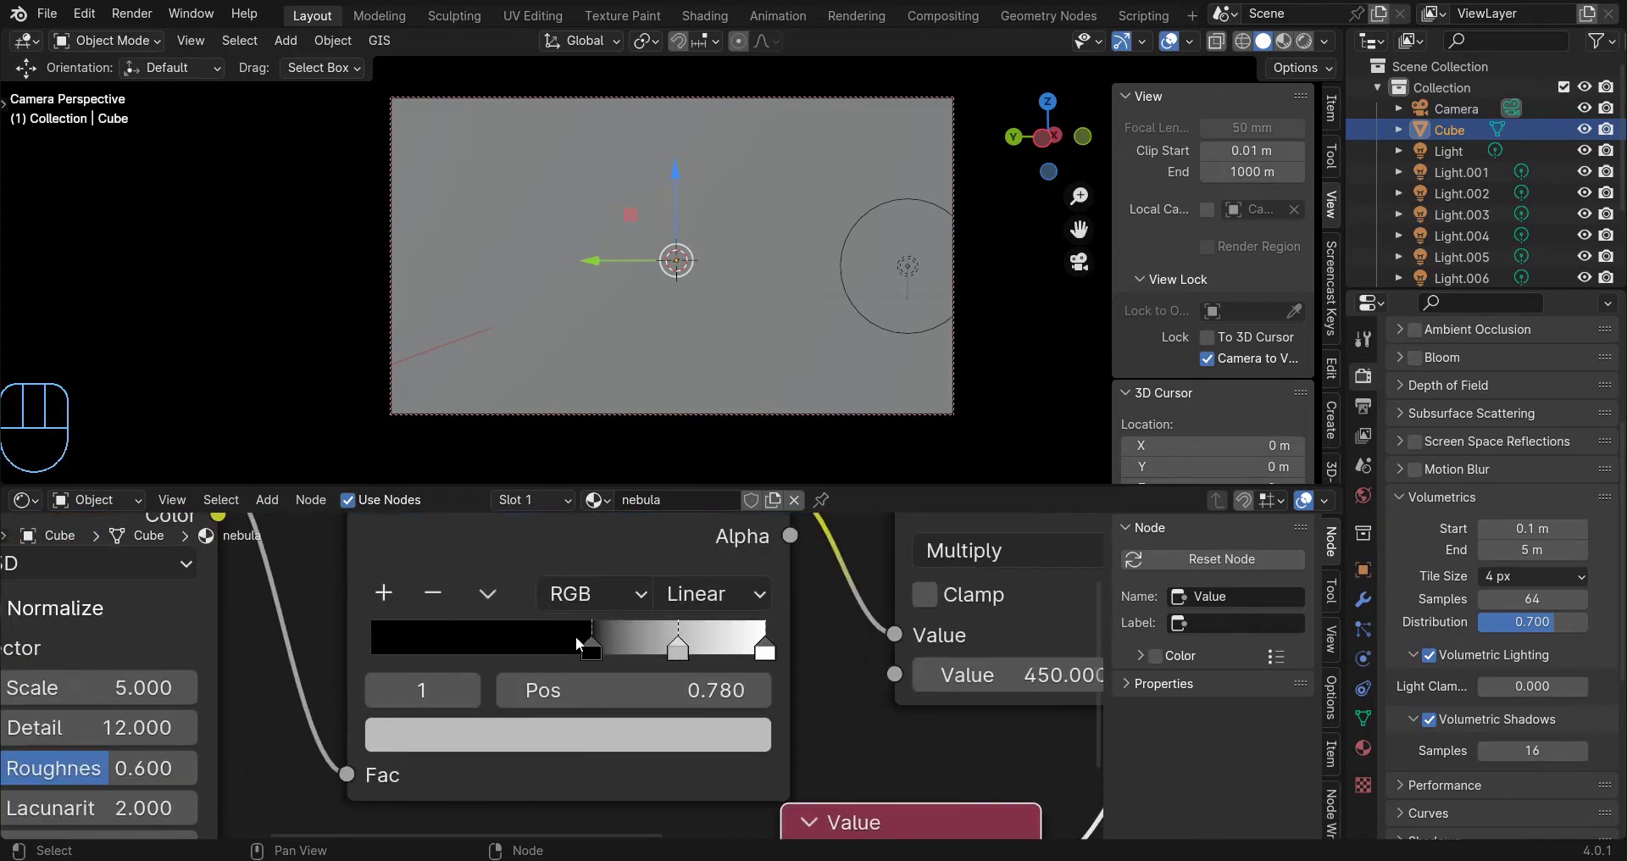
pyautogui.moveTo(699, 644); pyautogui.dragTo(612, 654)
# Preview the nebula in rendered shading with the overlays hidden and shift the camera framing slightly sideways.
pyautogui.press('z')
pyautogui.click(803, 239)
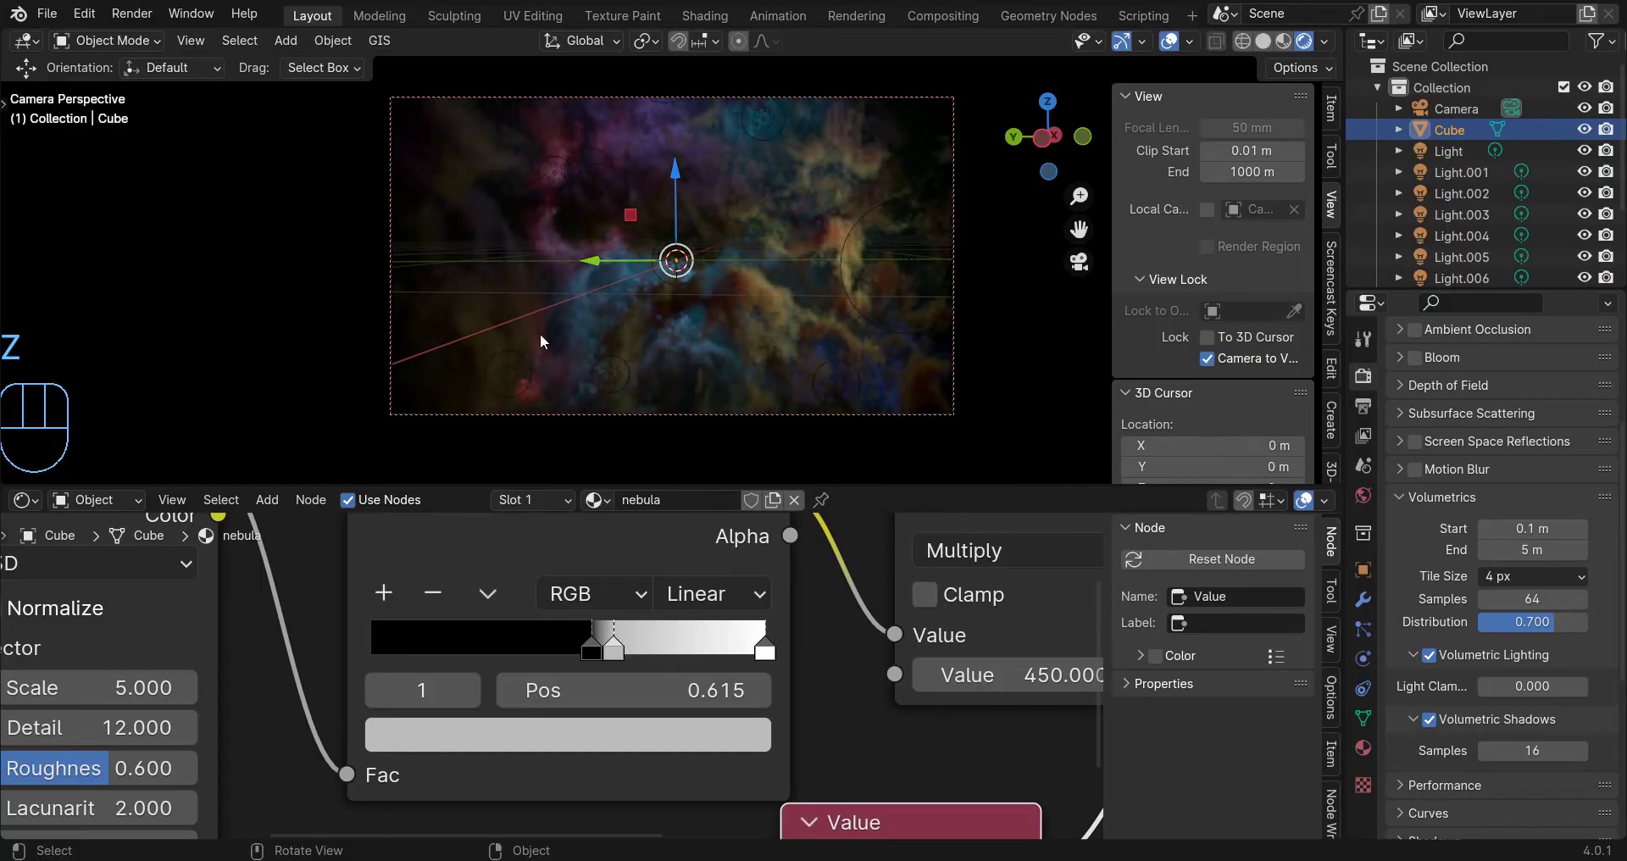
pyautogui.click(1171, 42)
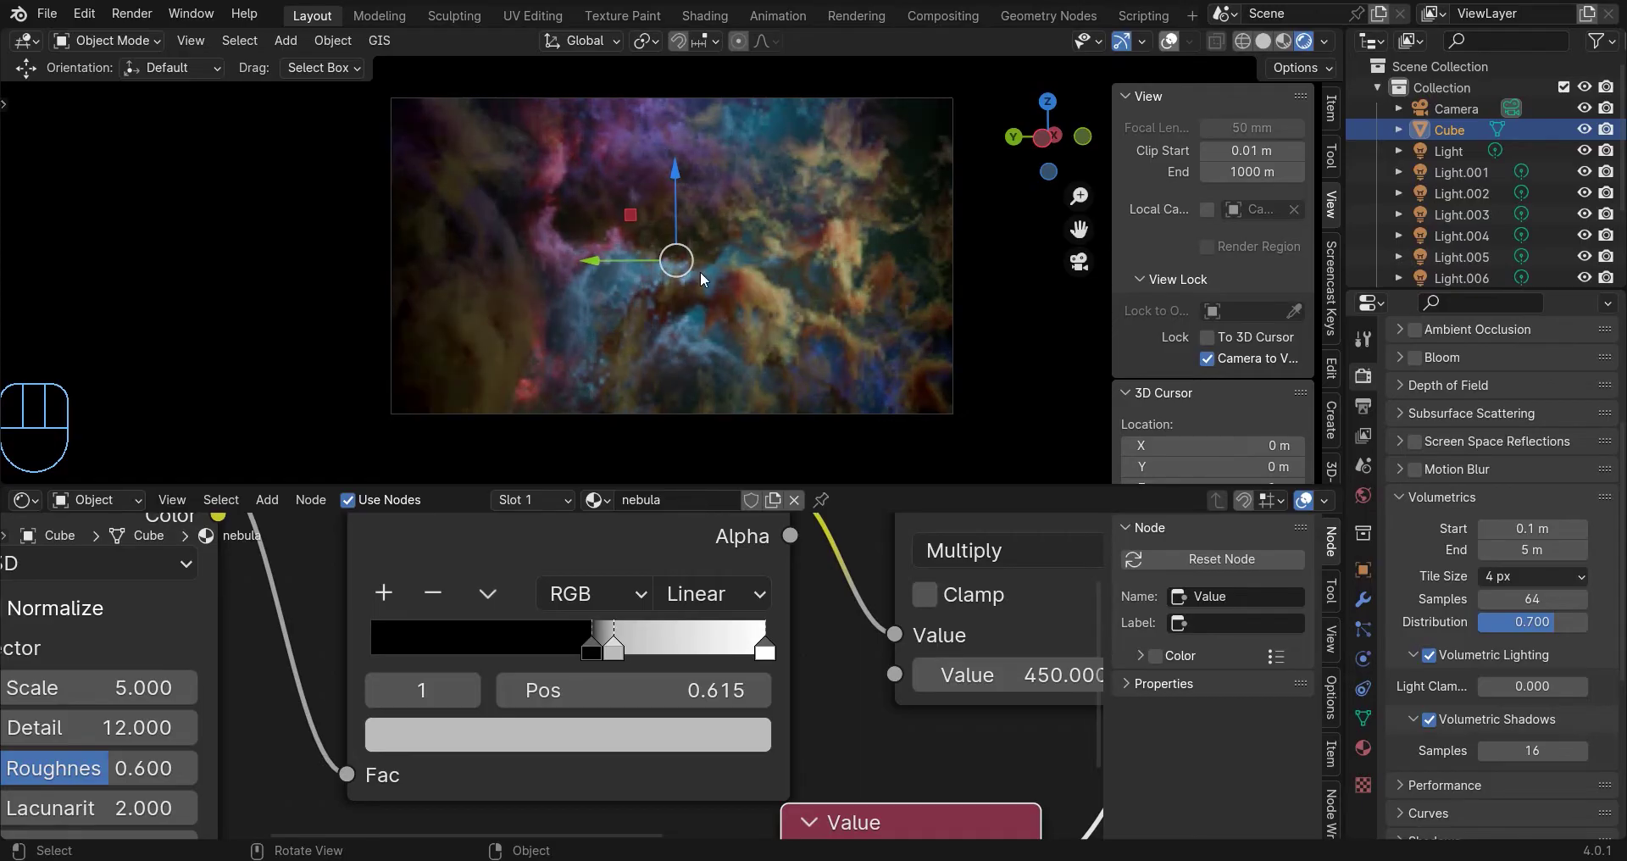
pyautogui.keyDown('shift'); pyautogui.moveTo(713, 247); pyautogui.dragTo(694, 248, button='middle'); pyautogui.keyUp('shift')
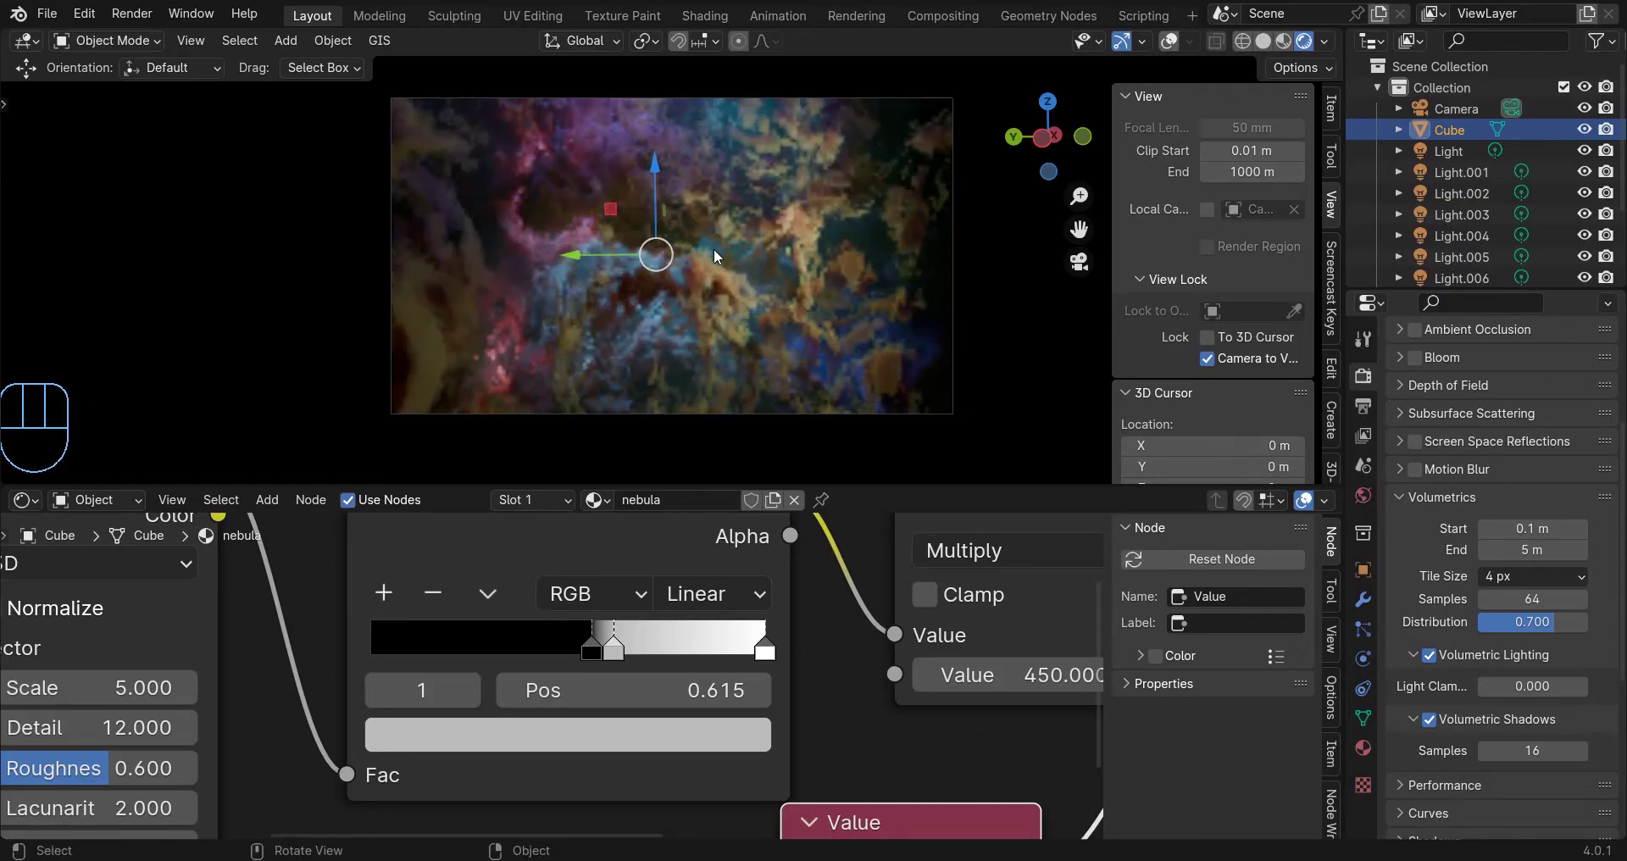
# Return to solid shading and change the colour of point light Light.003 to a soft pink.
pyautogui.click(1268, 41)
pyautogui.click(1455, 170)
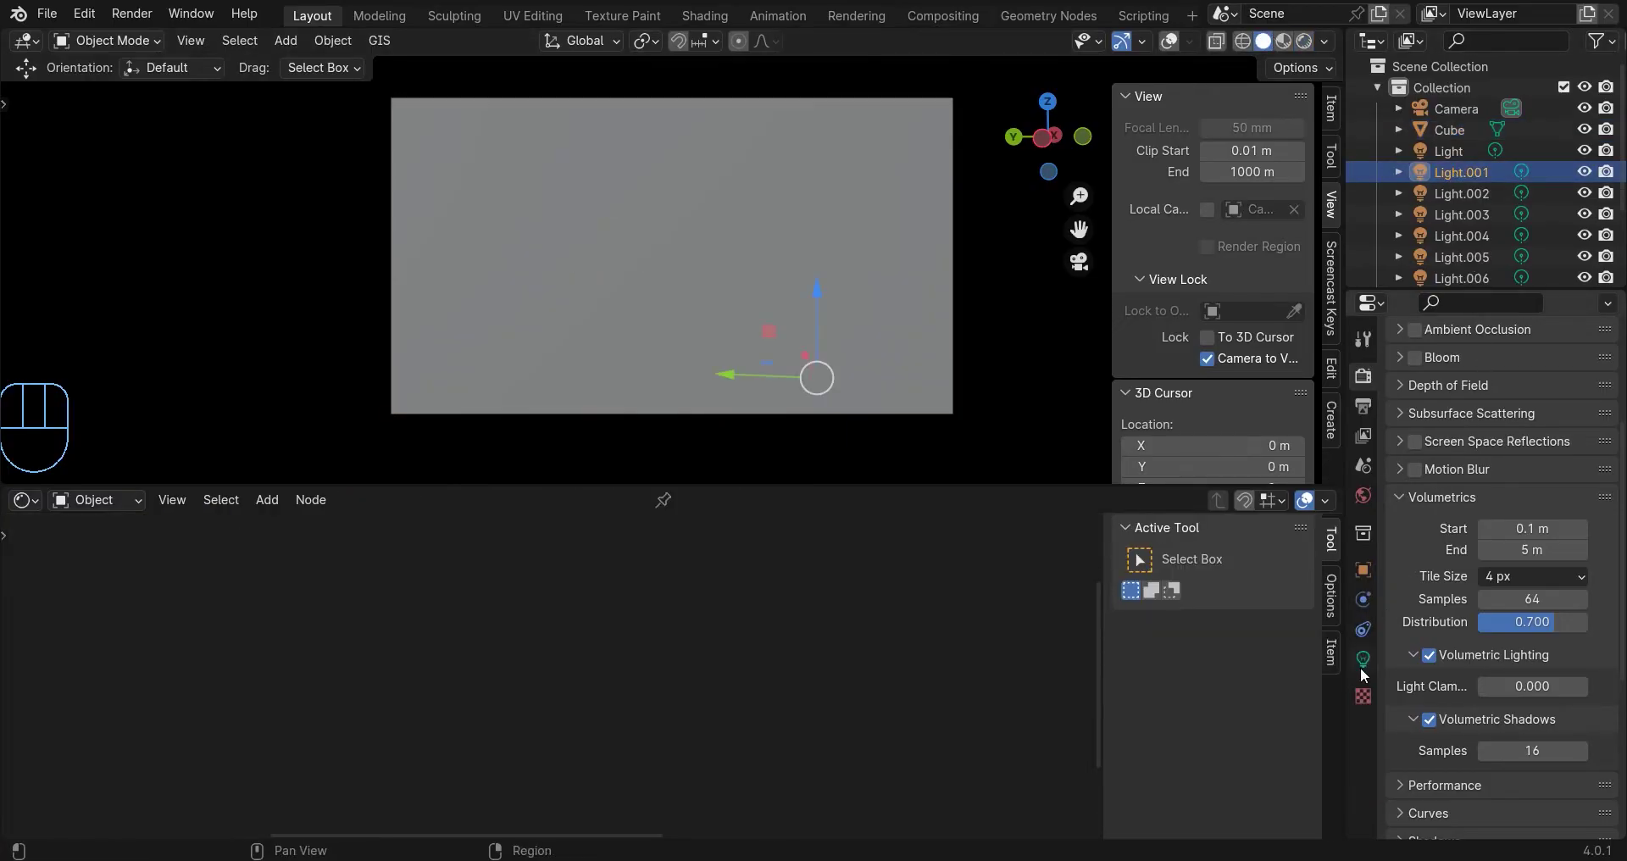
pyautogui.click(1362, 661)
pyautogui.click(1456, 210)
pyautogui.click(1531, 493)
pyautogui.click(1485, 295)
# Recolour the point lights Light.004 and Light.005 in pinkish-red tones.
pyautogui.click(1459, 236)
pyautogui.click(1531, 493)
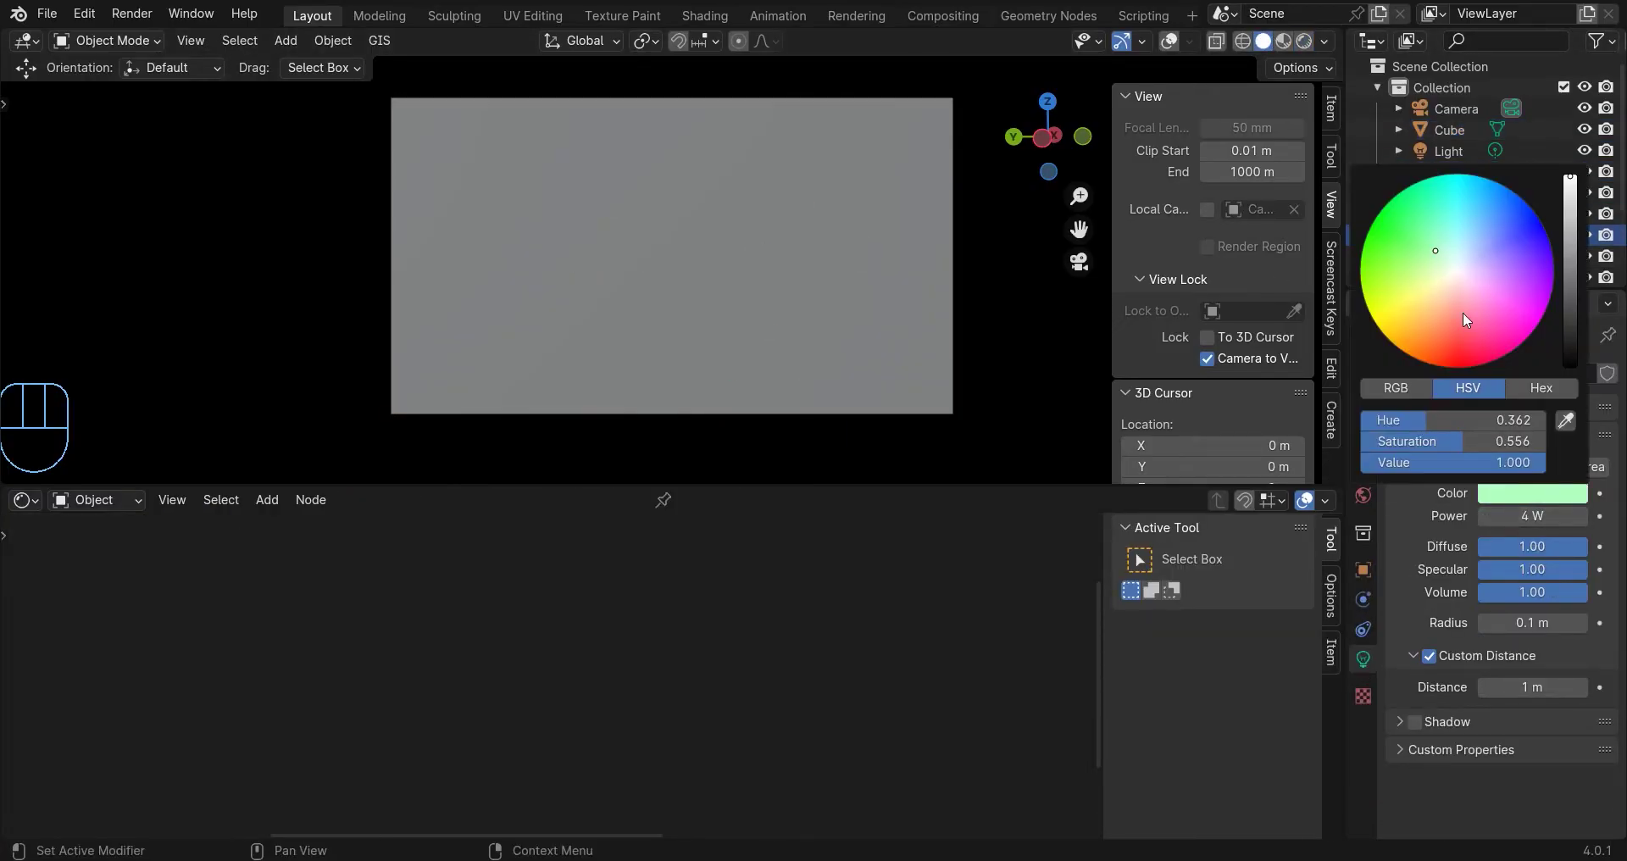
pyautogui.click(1459, 257)
pyautogui.click(1530, 493)
pyautogui.click(1478, 323)
# Set Light.006 to blue and Light.008 to light purple, and preview the nebula in rendered shading.
pyautogui.click(1466, 276)
pyautogui.click(1531, 493)
pyautogui.click(1498, 199)
pyautogui.scroll(-2, 1475, 237)
pyautogui.click(1466, 224)
pyautogui.click(1525, 493)
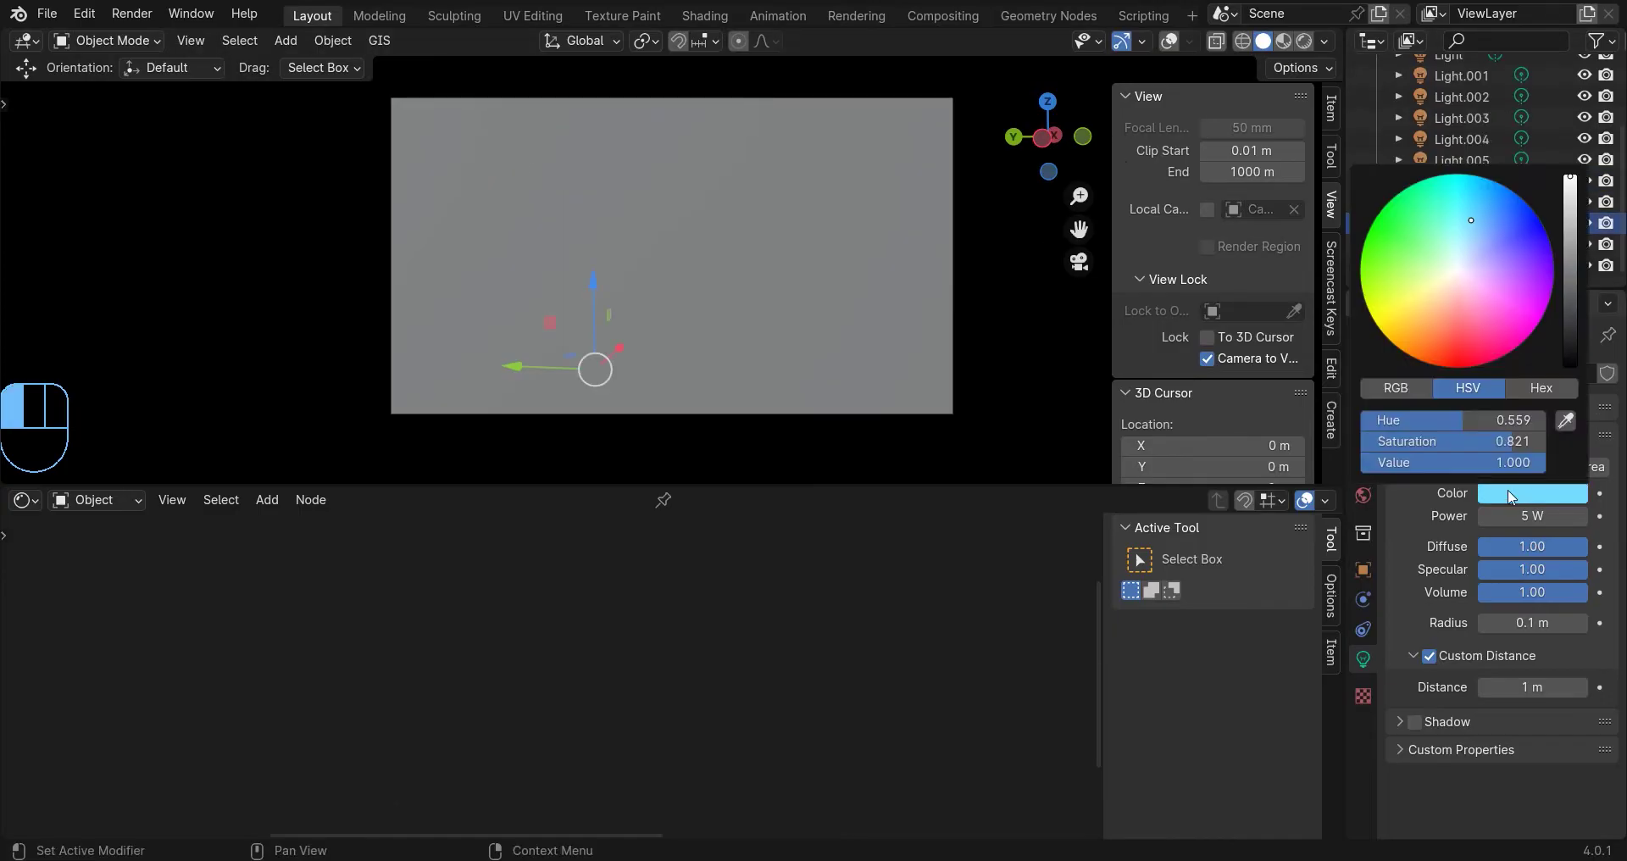
pyautogui.click(1497, 272)
pyautogui.press('z')
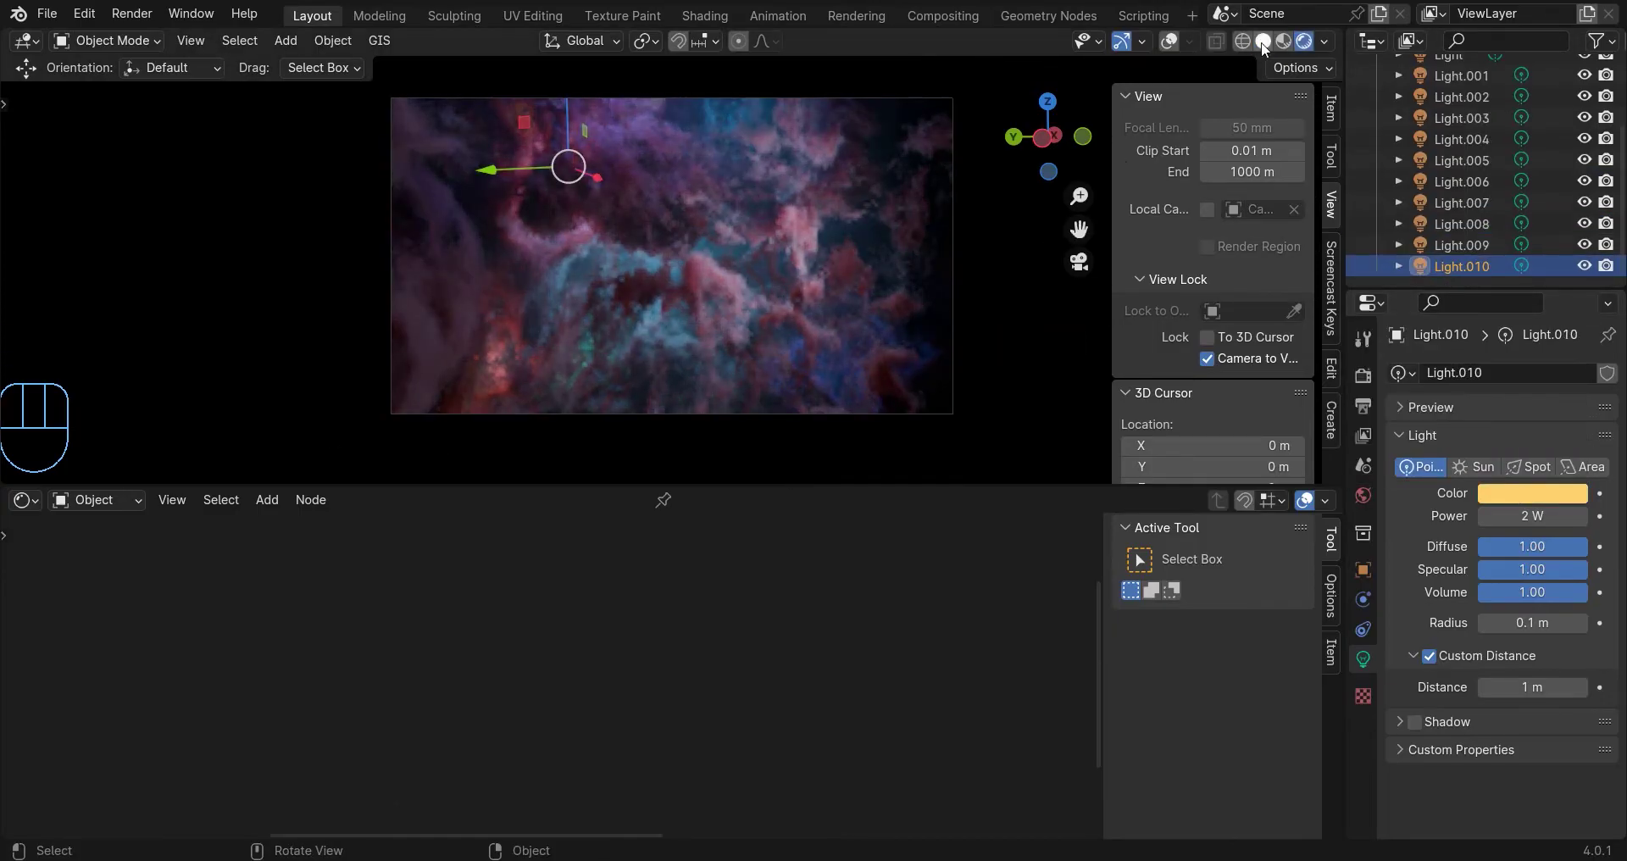
# Show the lights in wireframe with overlays and recolour the large-radius light in the camera view pink.
pyautogui.click(1262, 41)
pyautogui.click(1243, 41)
pyautogui.click(1168, 40)
pyautogui.click(851, 250)
pyautogui.click(1531, 494)
pyautogui.click(1500, 306)
# Change the colour of Light.010 to mint green and preview the nebula in rendered shading with overlays hidden.
pyautogui.click(817, 378)
pyautogui.click(489, 369)
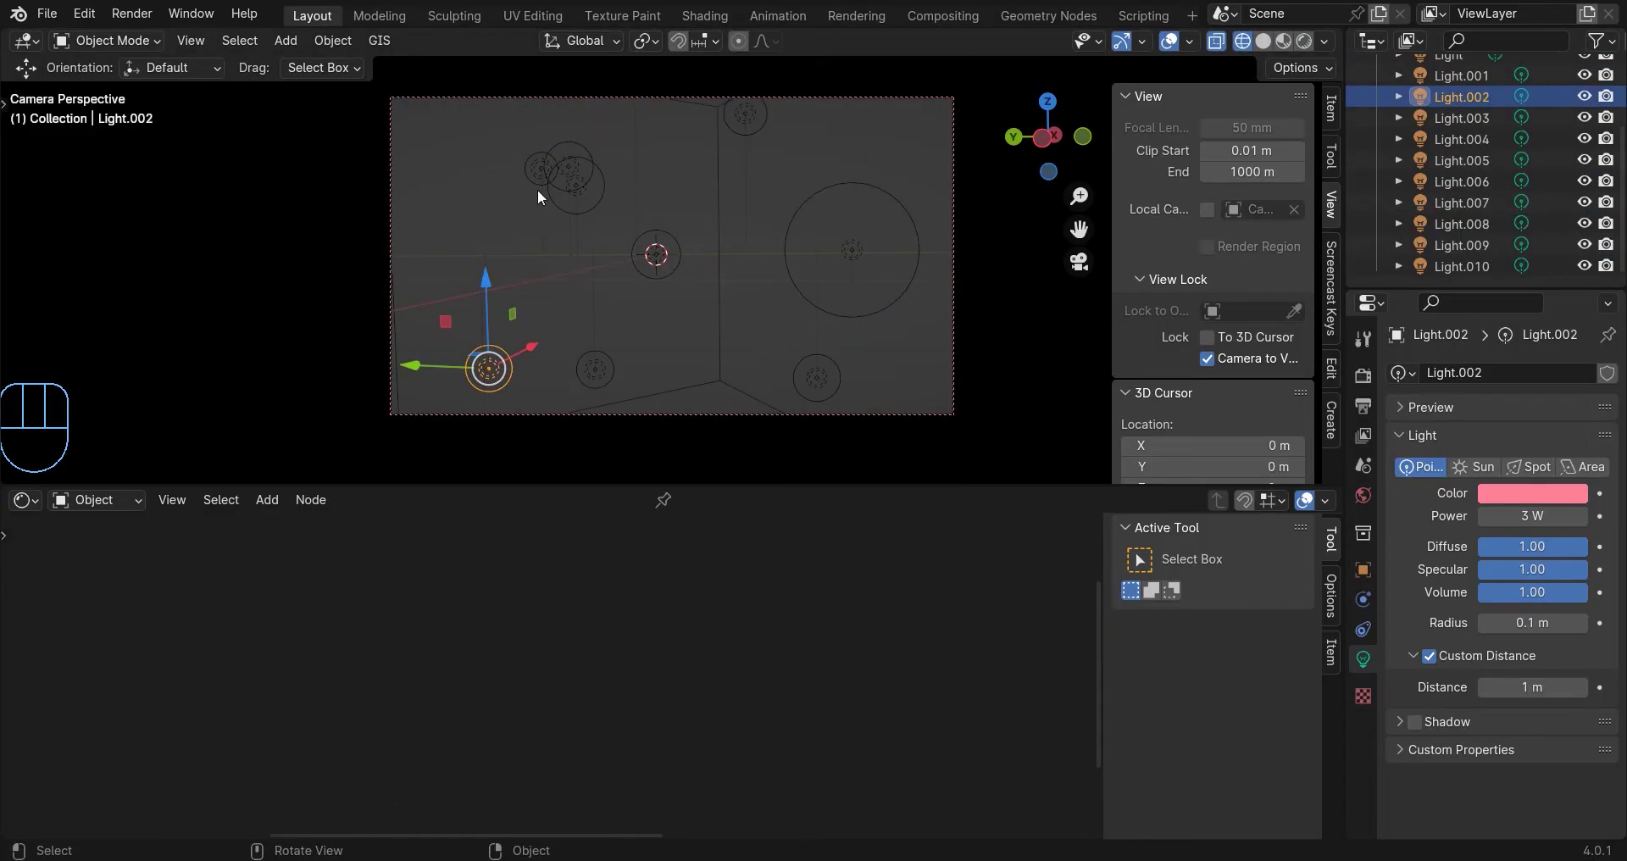
pyautogui.click(569, 167)
pyautogui.click(1530, 493)
pyautogui.click(1443, 246)
pyautogui.press('z')
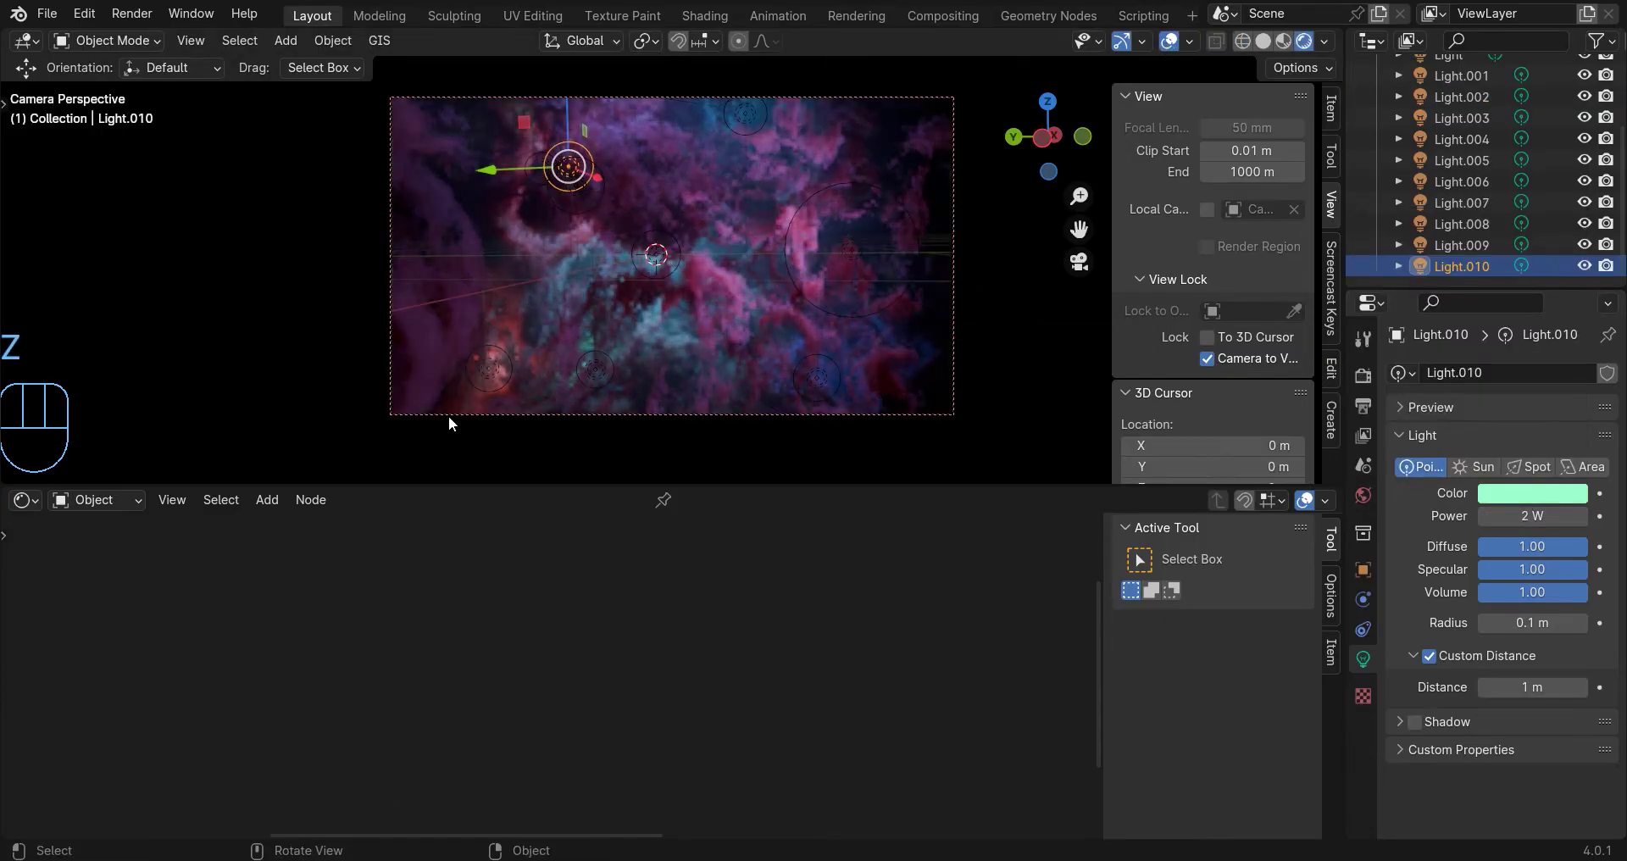
pyautogui.hotkey('shift', 'alt', 'z')
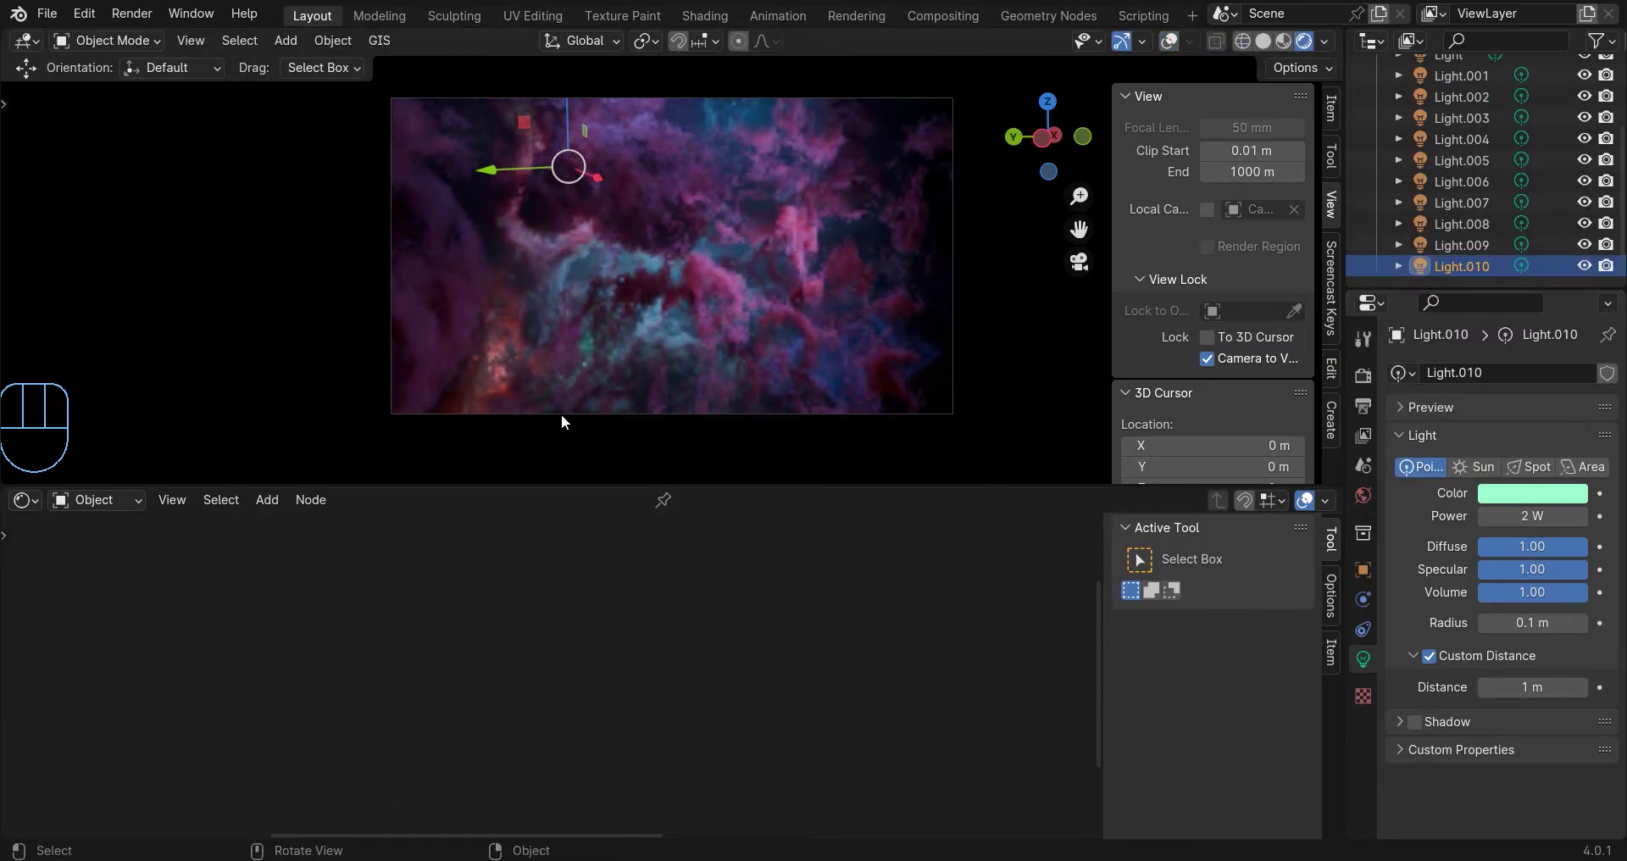
# Return to solid shading and examine the Volumetrics settings of the EEVEE render engine.
pyautogui.click(1261, 41)
pyautogui.click(1361, 376)
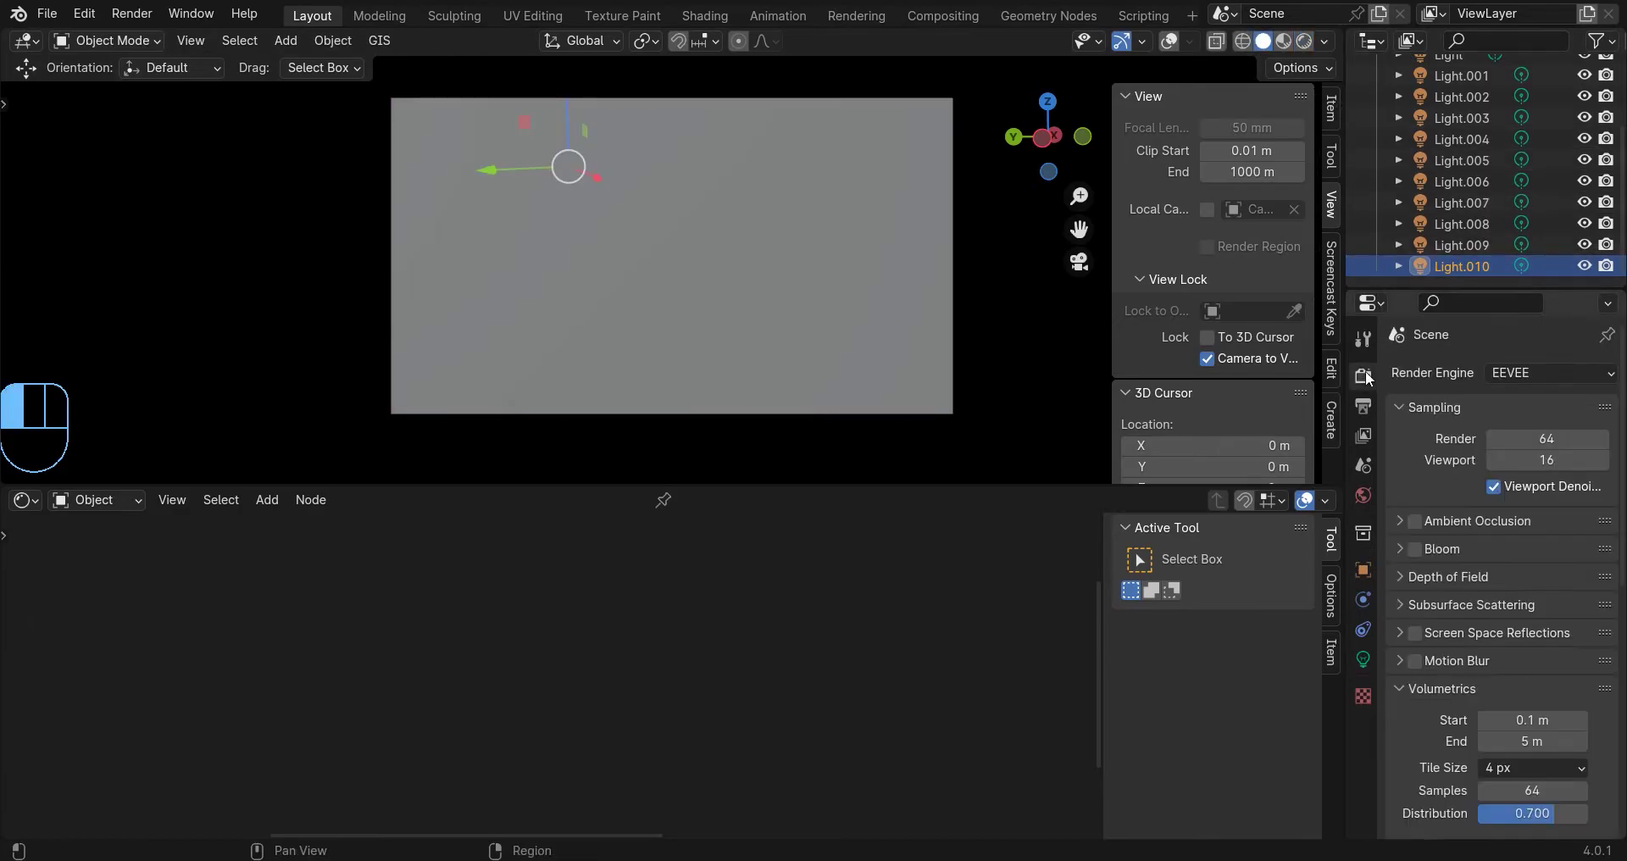
pyautogui.scroll(-8, 1525, 475)
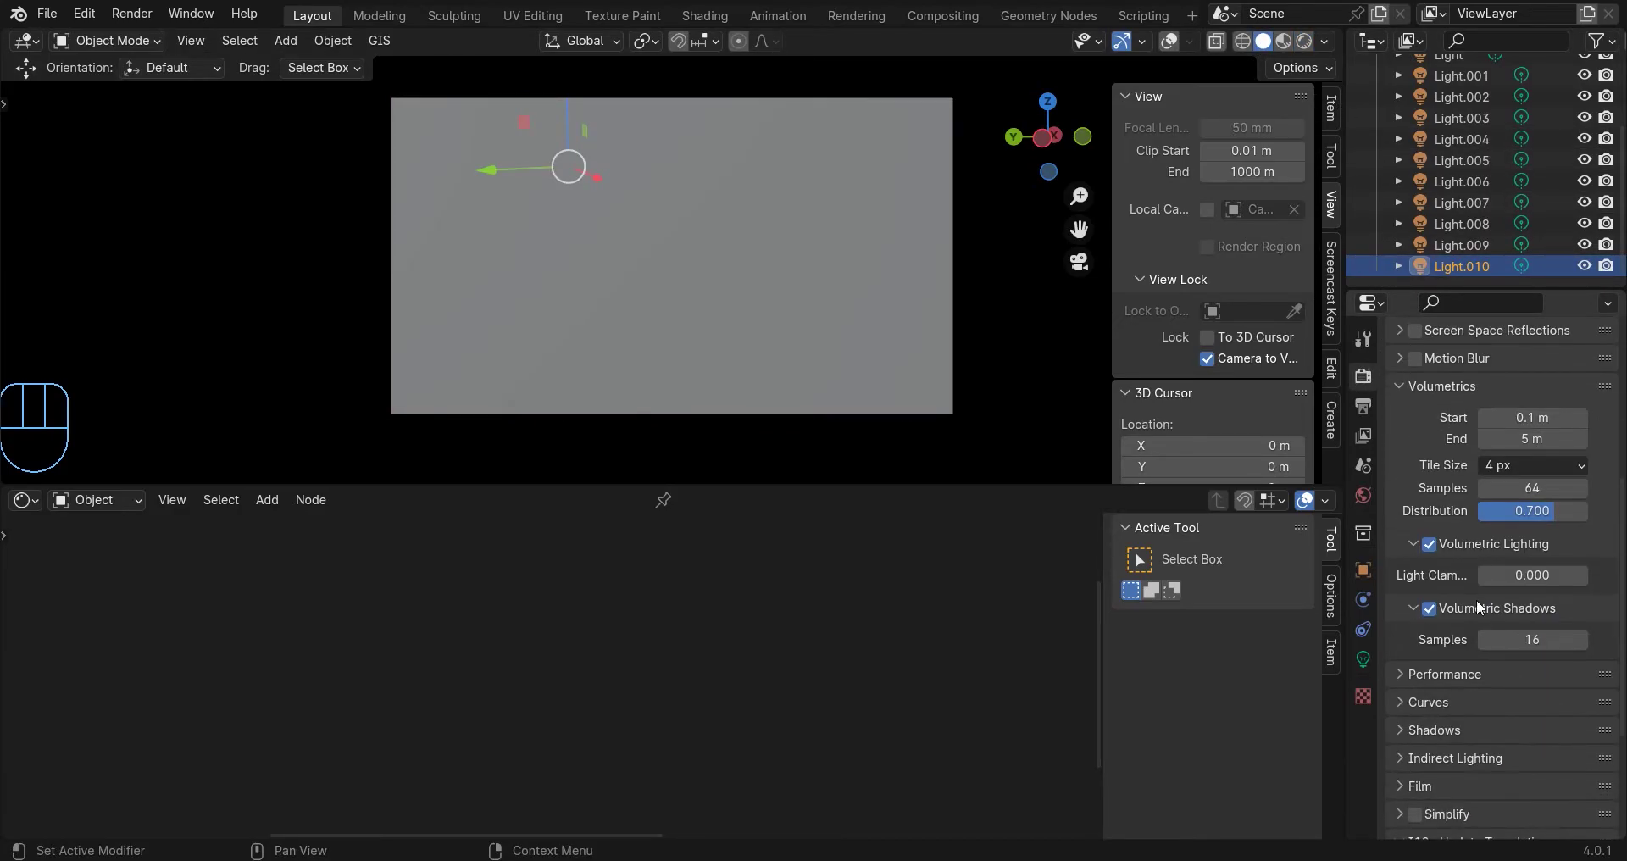
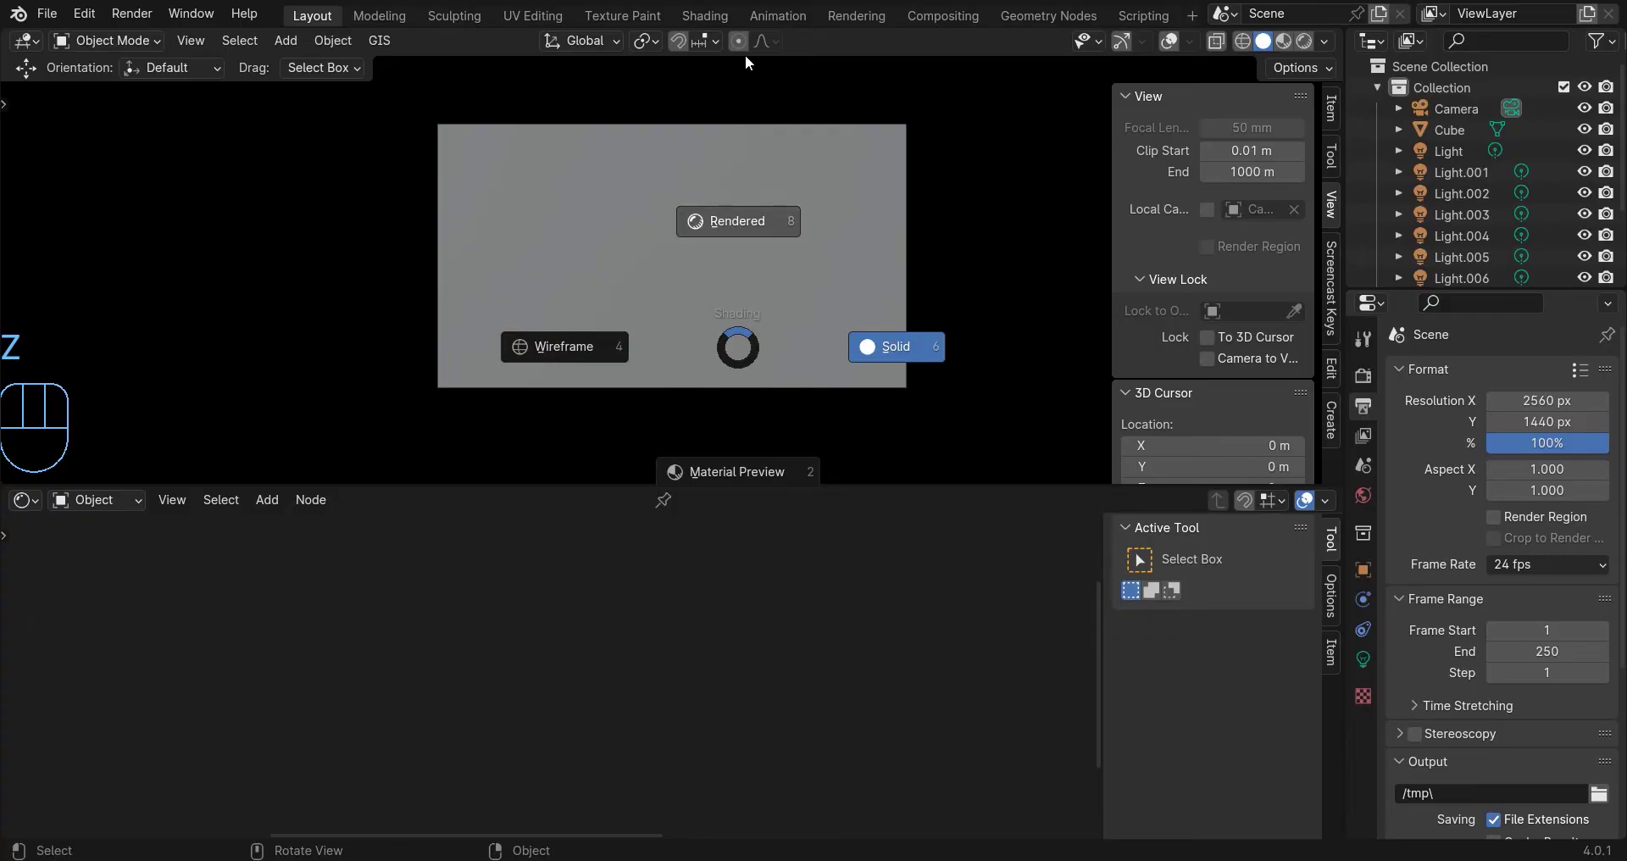
# Leave the camera view, add an ico sphere with 1 subdivision and move it well away from the nebula cube.
pyautogui.click(1263, 43)
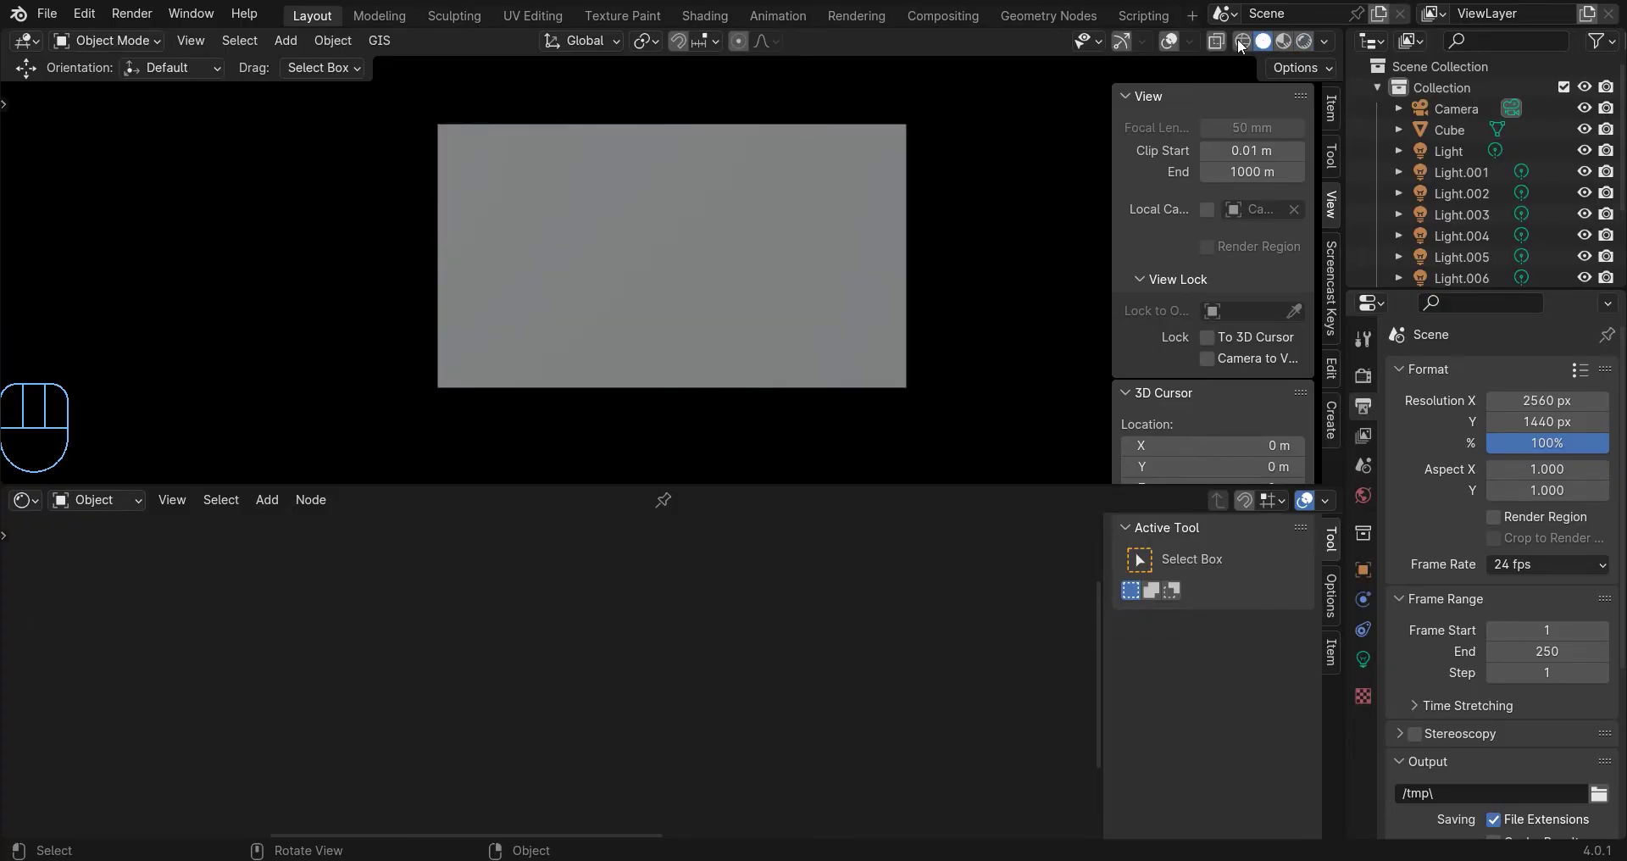
pyautogui.press('KP_0')
pyautogui.click(744, 175)
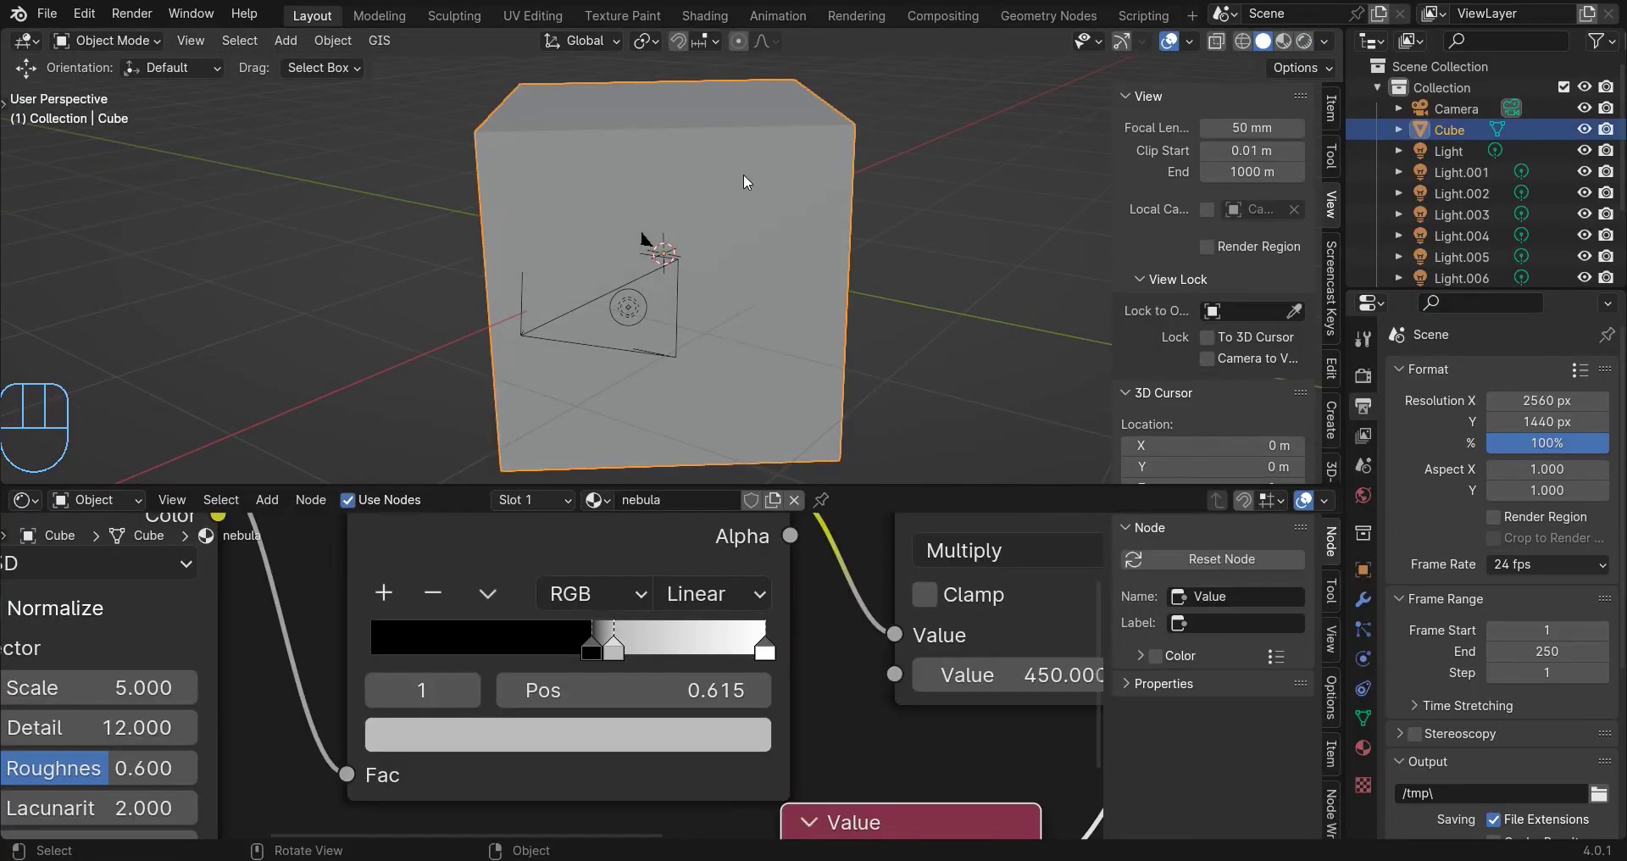
pyautogui.scroll(-2, 807, 185)
pyautogui.hotkey('shift', 'a')
pyautogui.moveTo(744, 206)
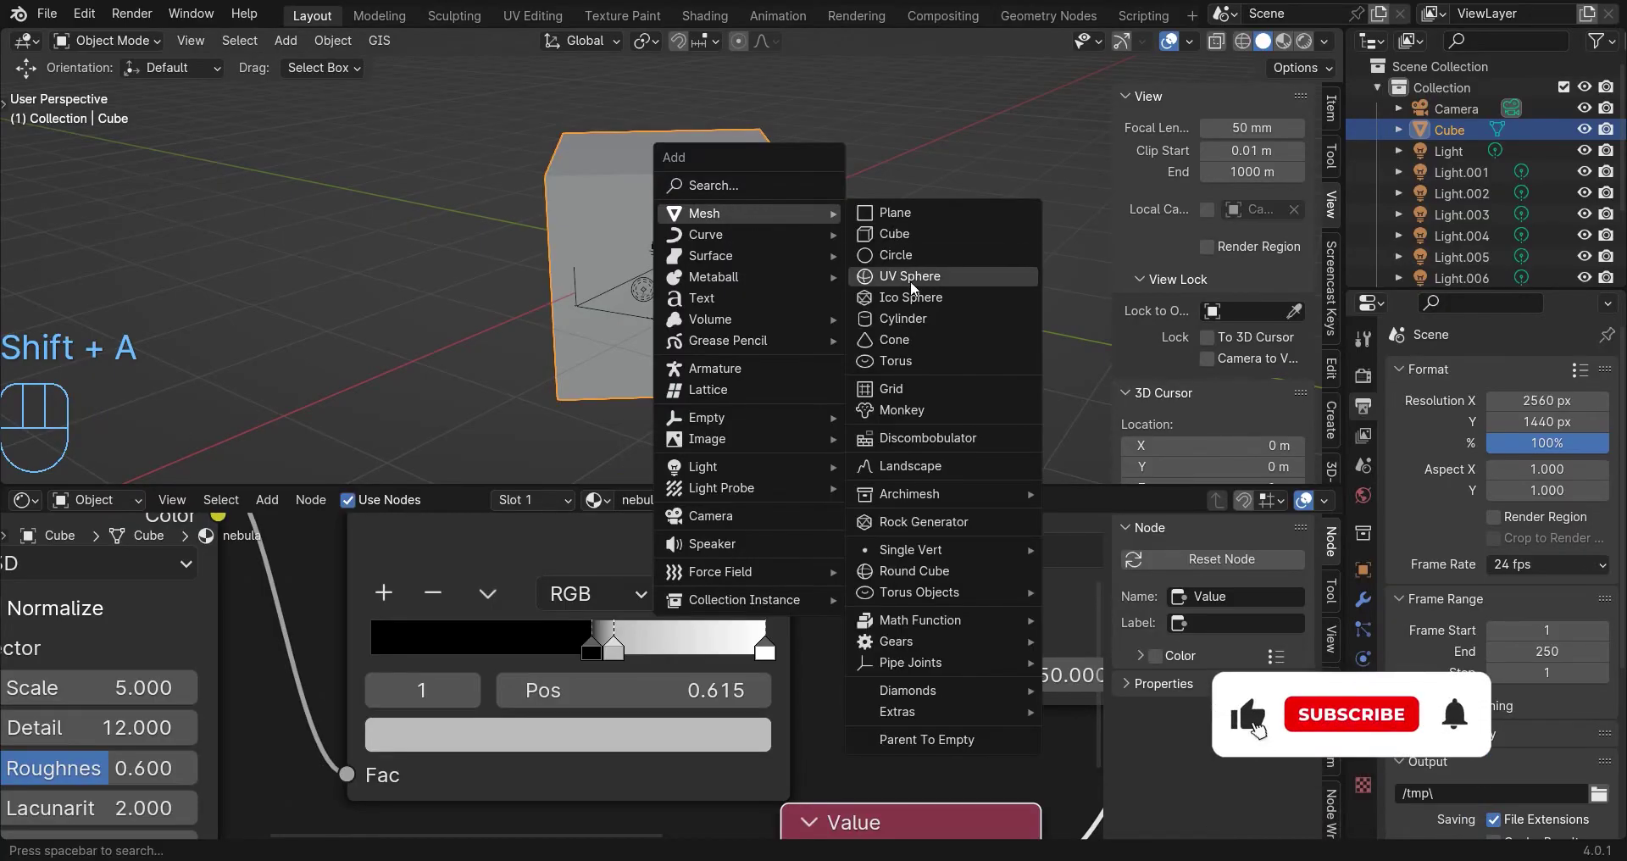
pyautogui.click(881, 298)
pyautogui.click(106, 466)
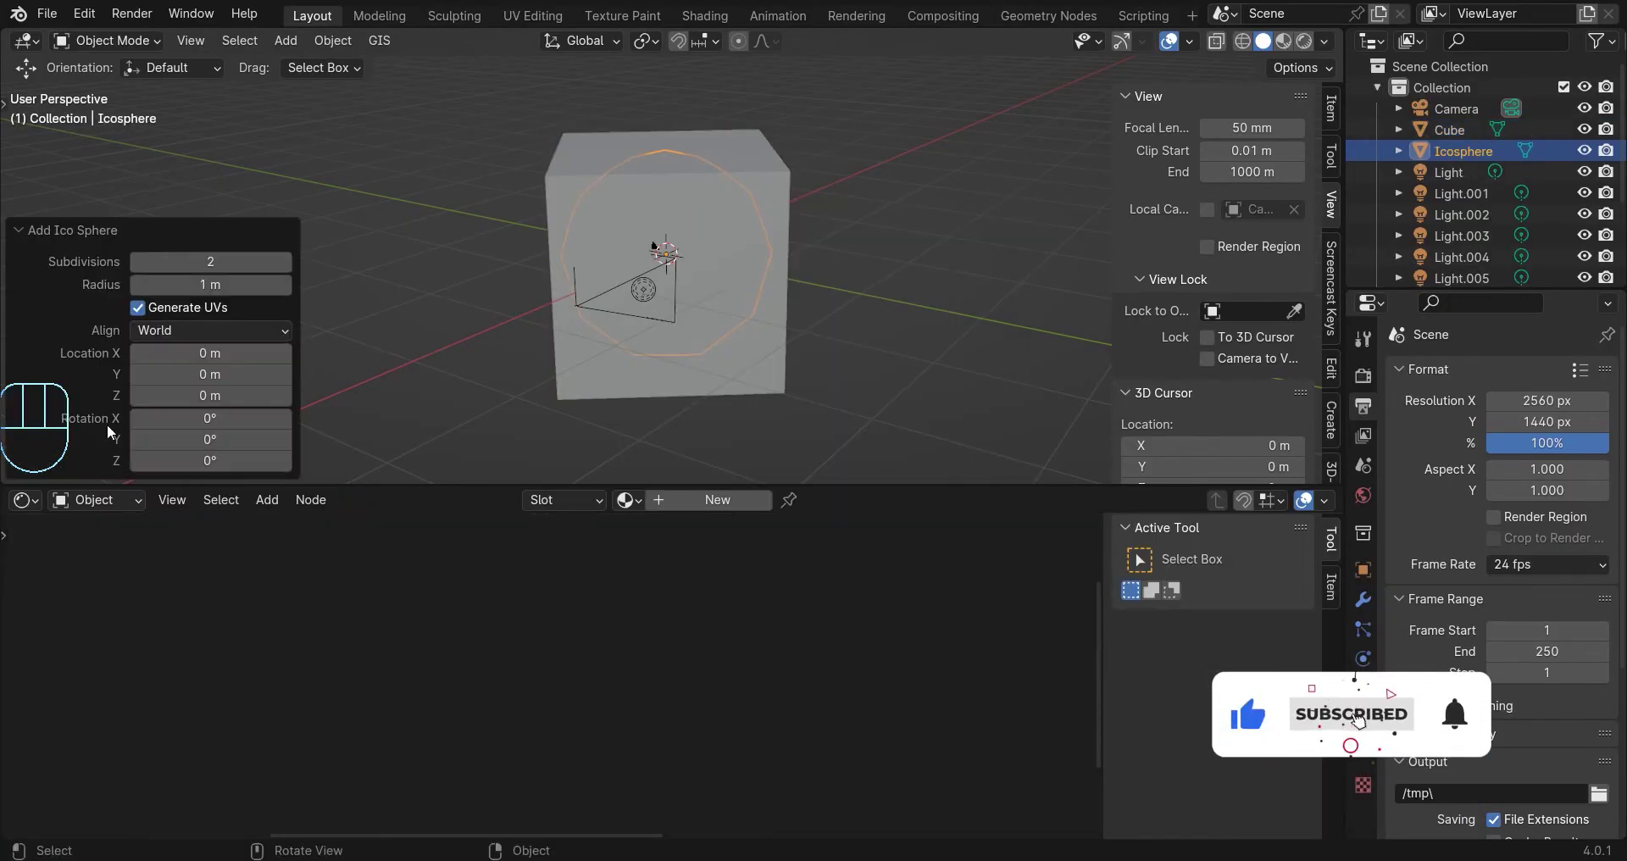
pyautogui.click(140, 262)
pyautogui.click(100, 232)
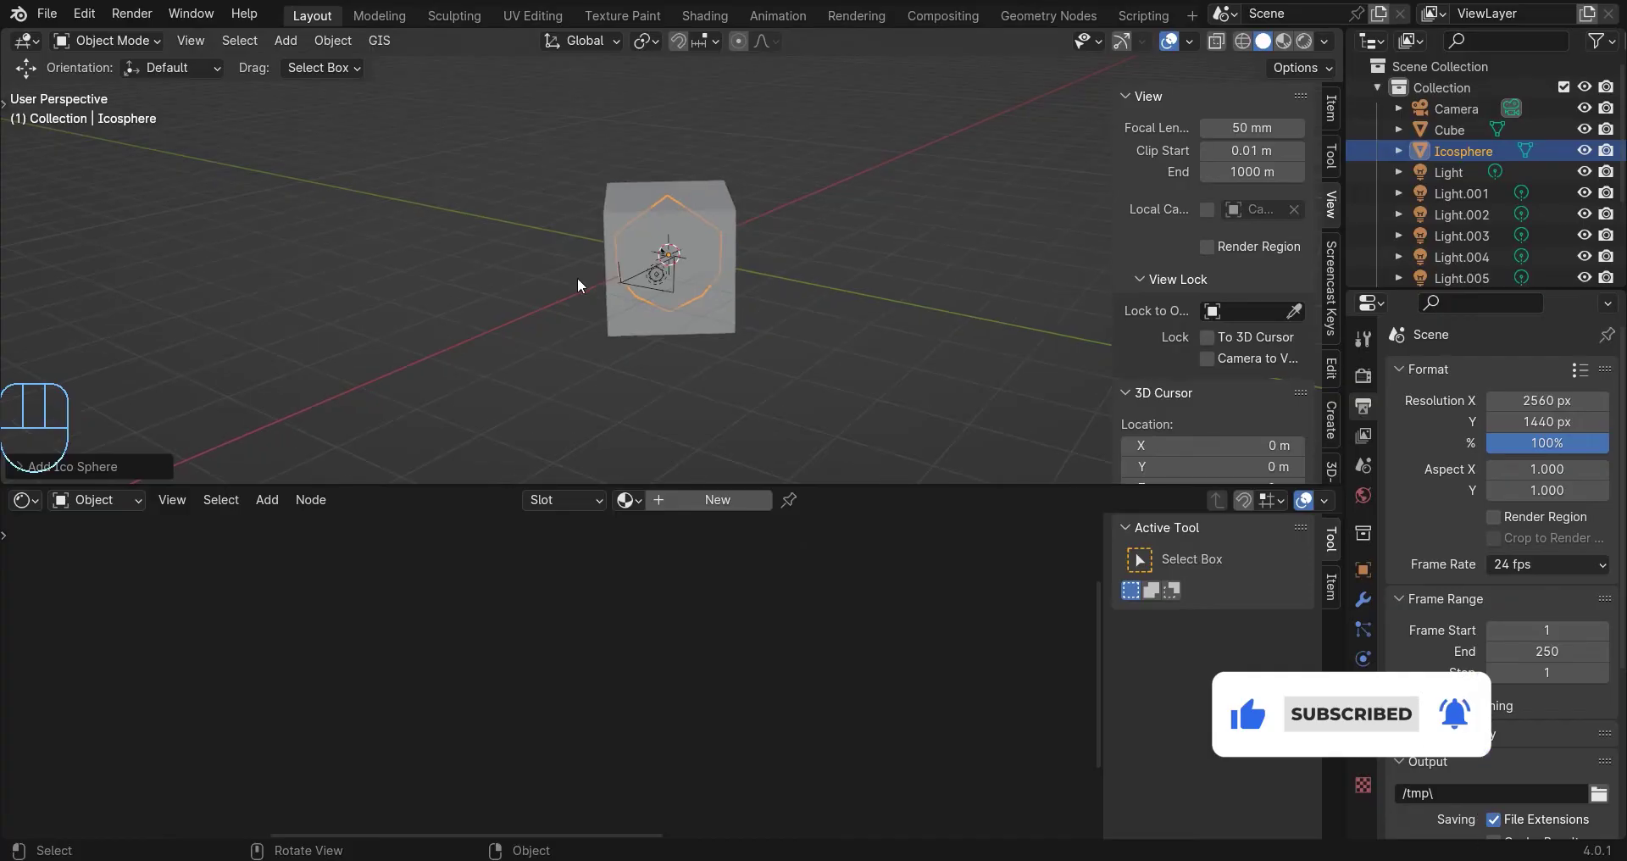
pyautogui.press('g')
pyautogui.click(887, 424)
# Create a new material for the ico sphere and replace its default shader with an Emission node.
pyautogui.click(727, 500)
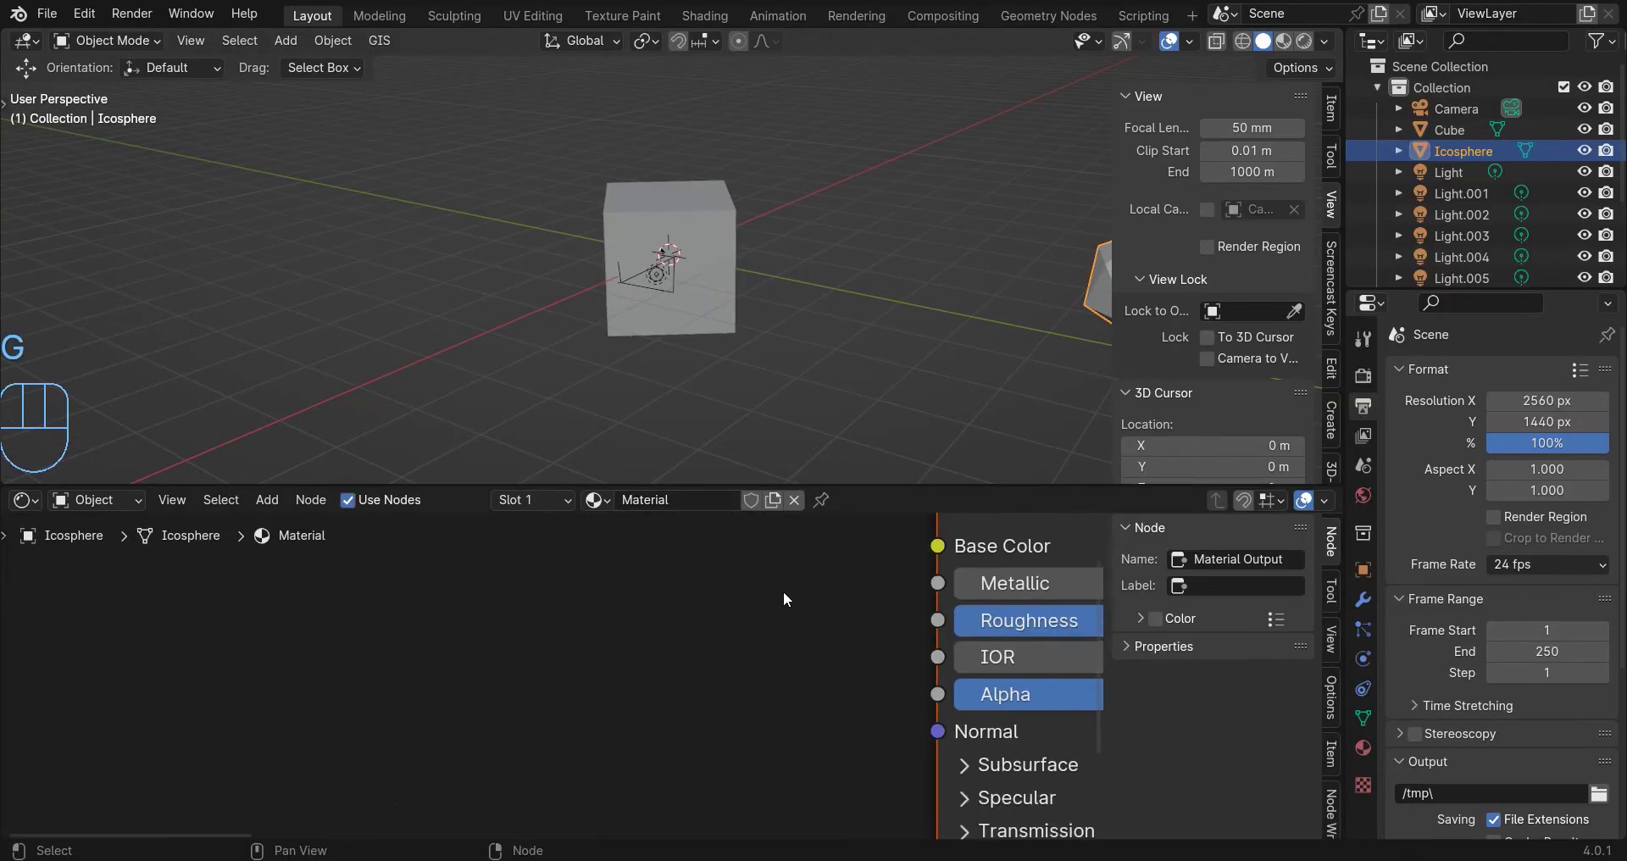
pyautogui.press('x')
pyautogui.hotkey('shift', 'a')
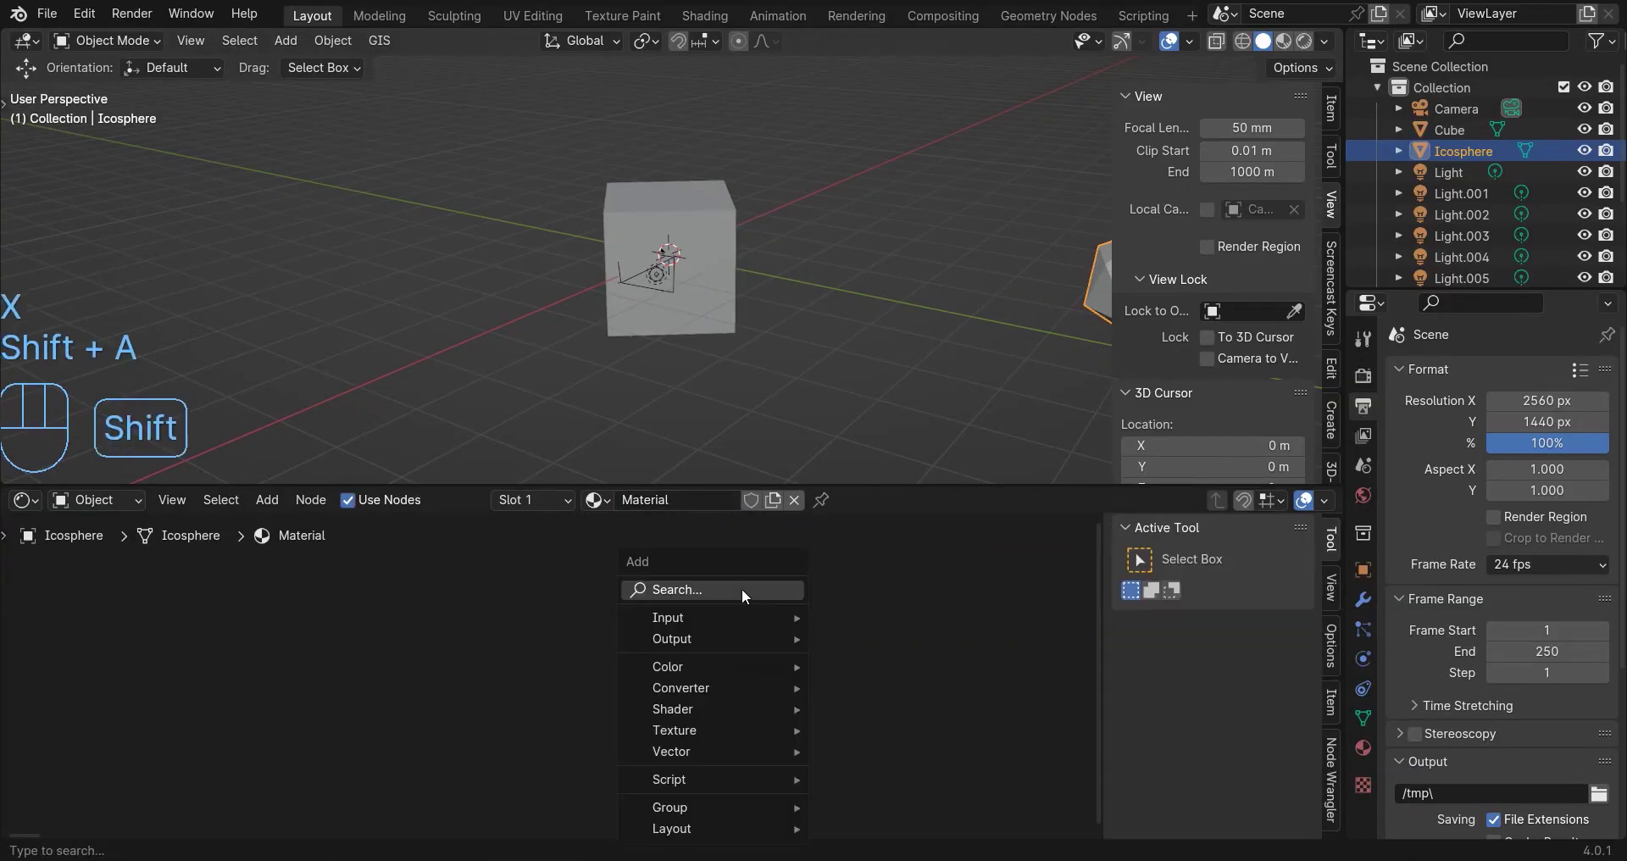
pyautogui.click(745, 589)
pyautogui.write('e')
pyautogui.press('Return')
pyautogui.click(644, 654)
pyautogui.scroll(-3, 748, 656)
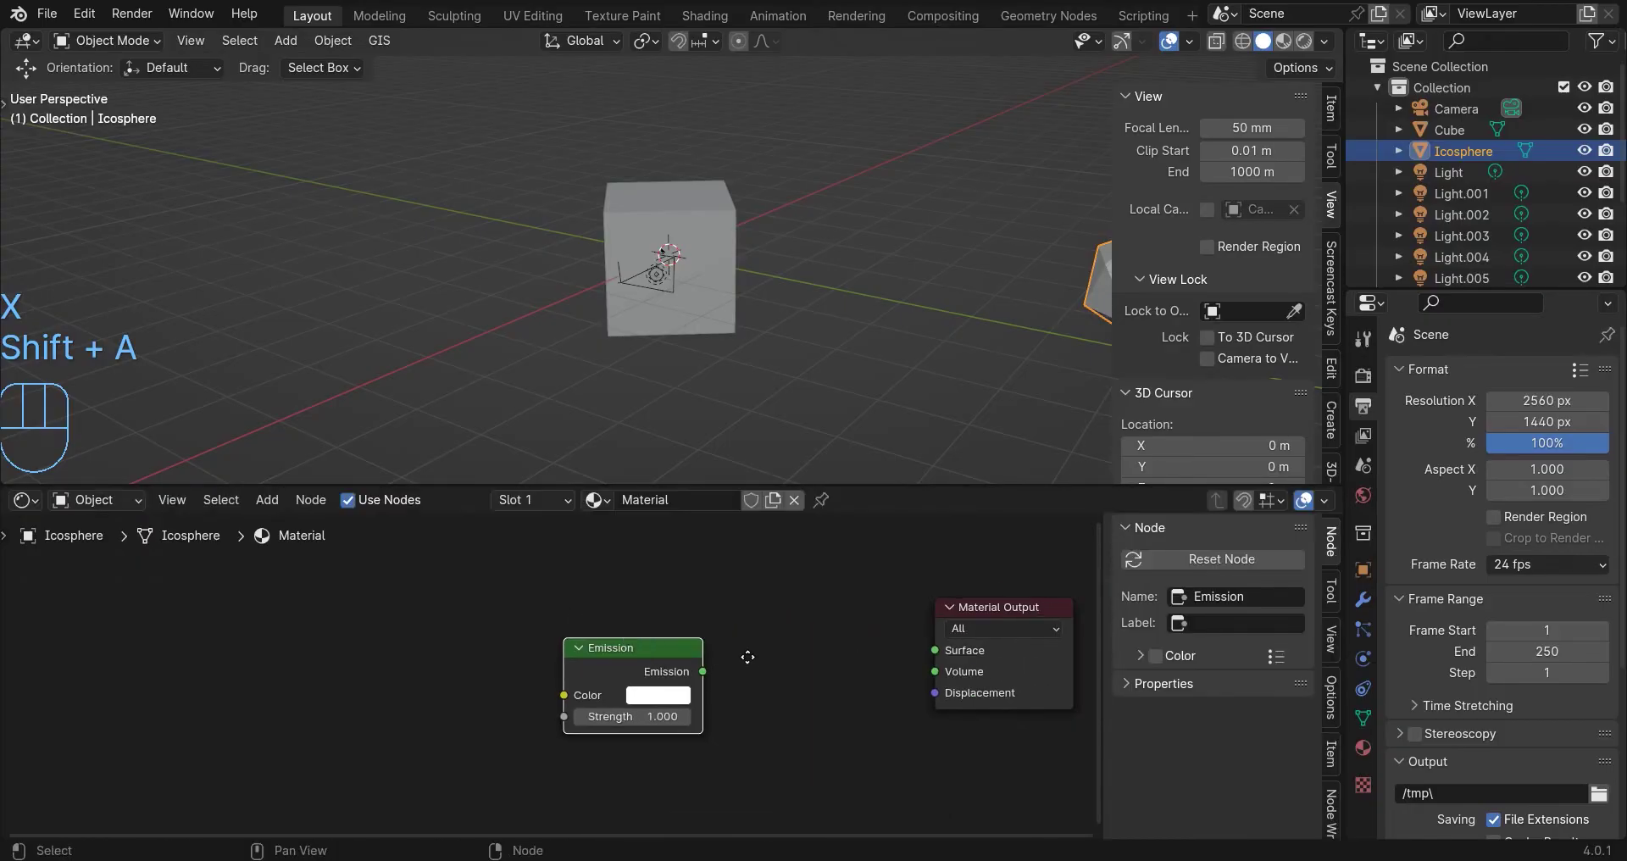
# Connect the Emission shader to the Surface of the Material Output and set its strength to 10.
pyautogui.moveTo(568, 688); pyautogui.dragTo(852, 667)
pyautogui.click(505, 741)
pyautogui.write('10')
pyautogui.press('Return')
# Add Object Info and Color Ramp nodes to the ico sphere's material and connect Random to the ramp's Fac.
pyautogui.scroll(-2, 715, 410)
pyautogui.scroll(-4, 515, 646)
pyautogui.moveTo(534, 637); pyautogui.dragTo(683, 573, button='middle')
pyautogui.hotkey('shift', 'a')
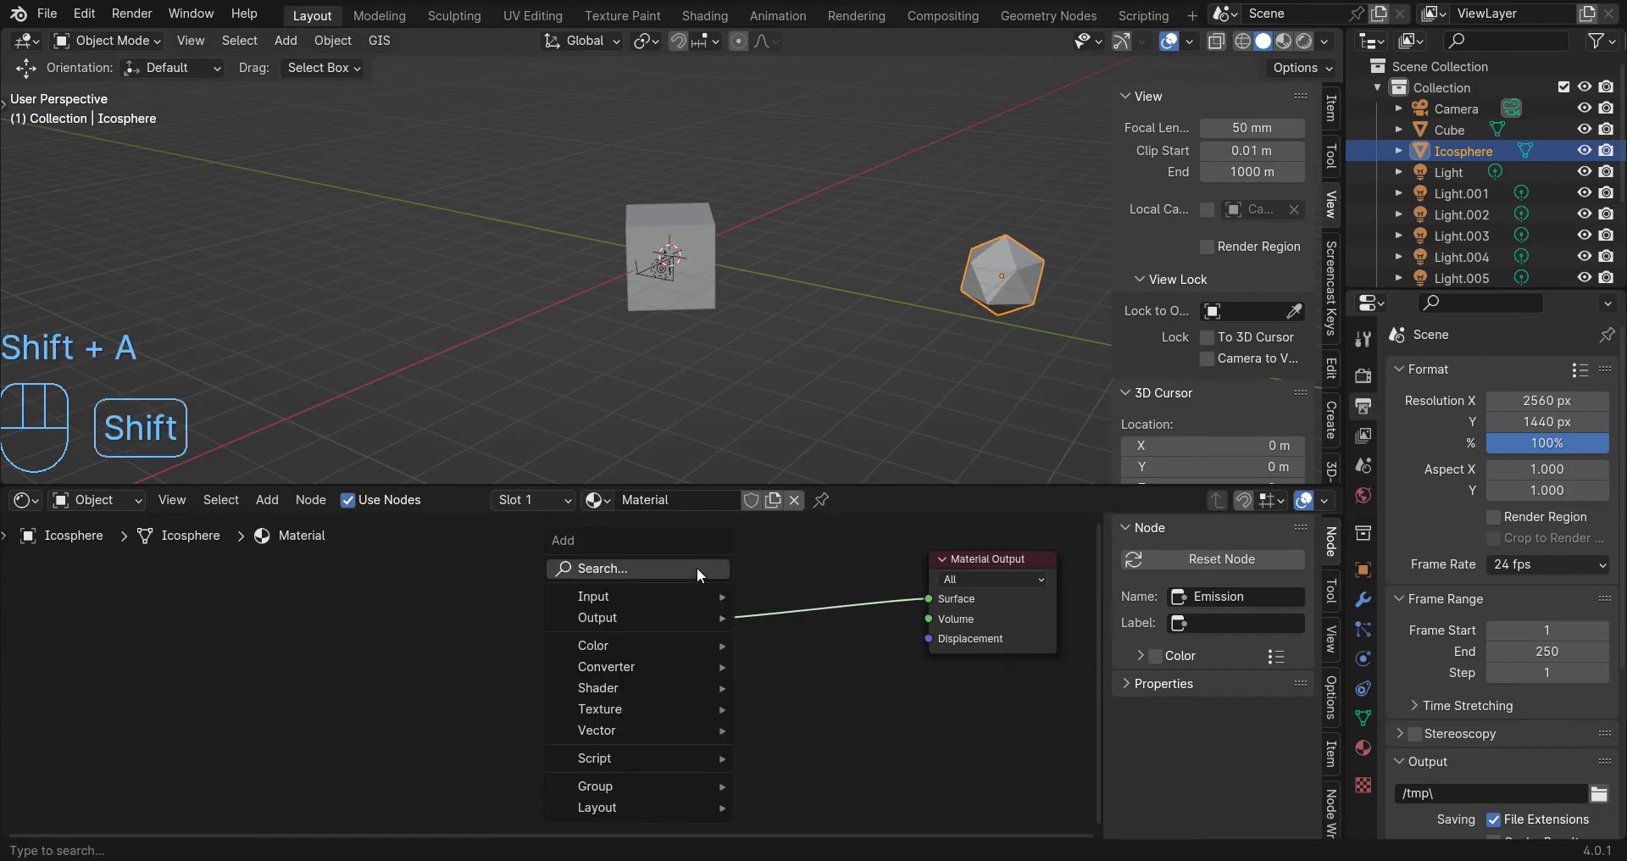
pyautogui.write('o')
pyautogui.press('Return')
pyautogui.click(254, 584)
pyautogui.hotkey('shift', 'a')
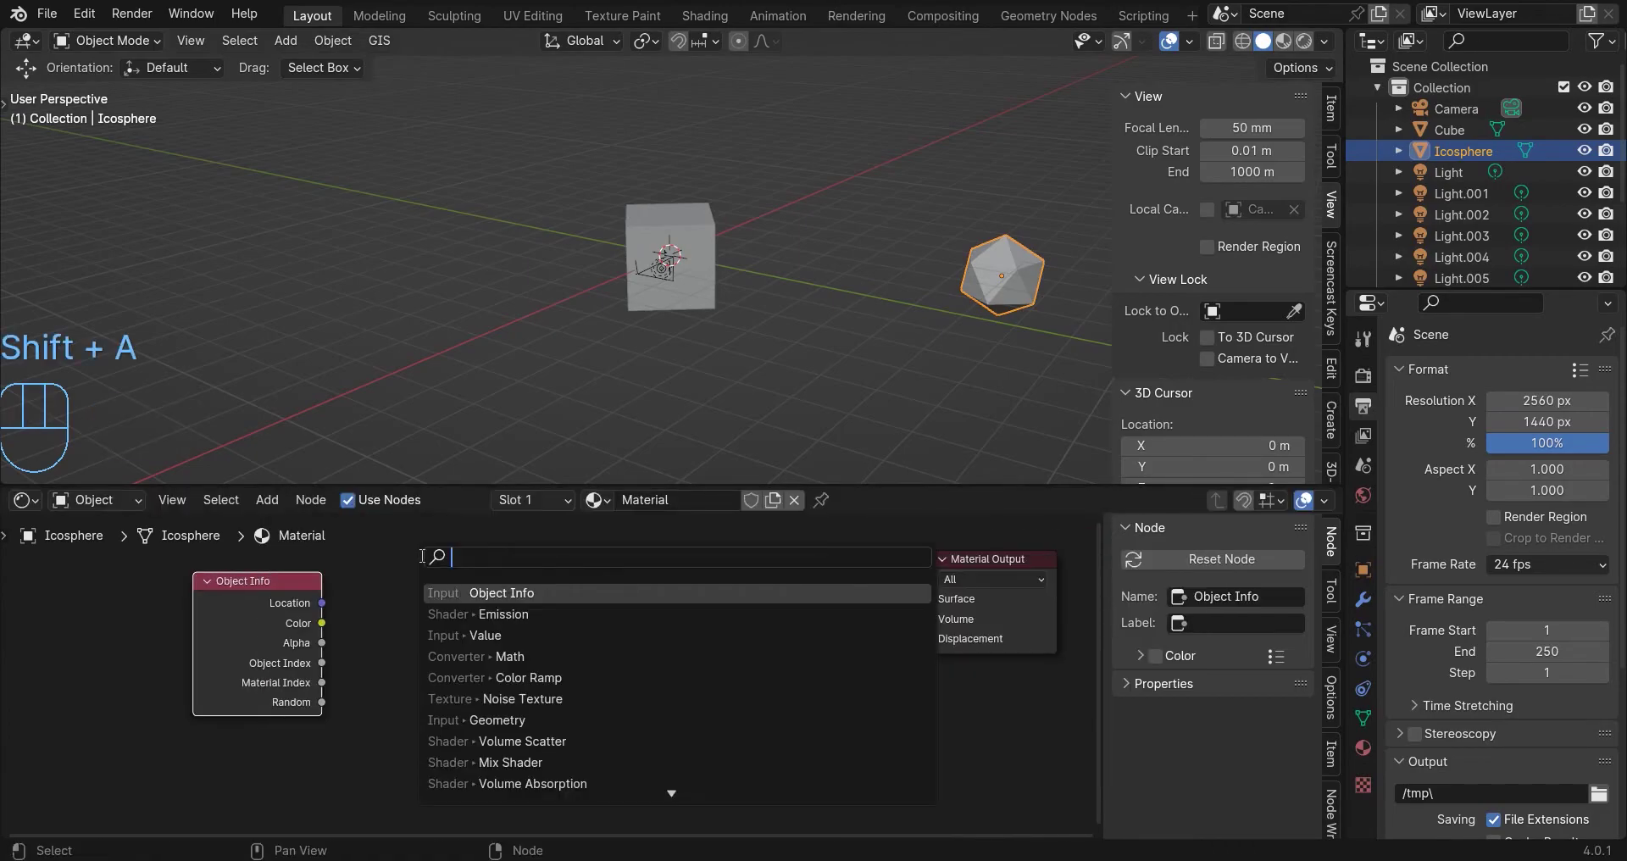
pyautogui.click(482, 678)
pyautogui.click(341, 575)
pyautogui.moveTo(256, 613); pyautogui.dragTo(194, 614)
pyautogui.moveTo(260, 704); pyautogui.dragTo(341, 742)
# Set the Color Ramp to Constant interpolation, move its white stop to about 0.789 and colour that stop light blue.
pyautogui.click(522, 651)
pyautogui.click(522, 776)
pyautogui.moveTo(405, 685); pyautogui.dragTo(554, 654, button='middle')
pyautogui.scroll(4, 555, 654)
pyautogui.moveTo(749, 649); pyautogui.dragTo(690, 651)
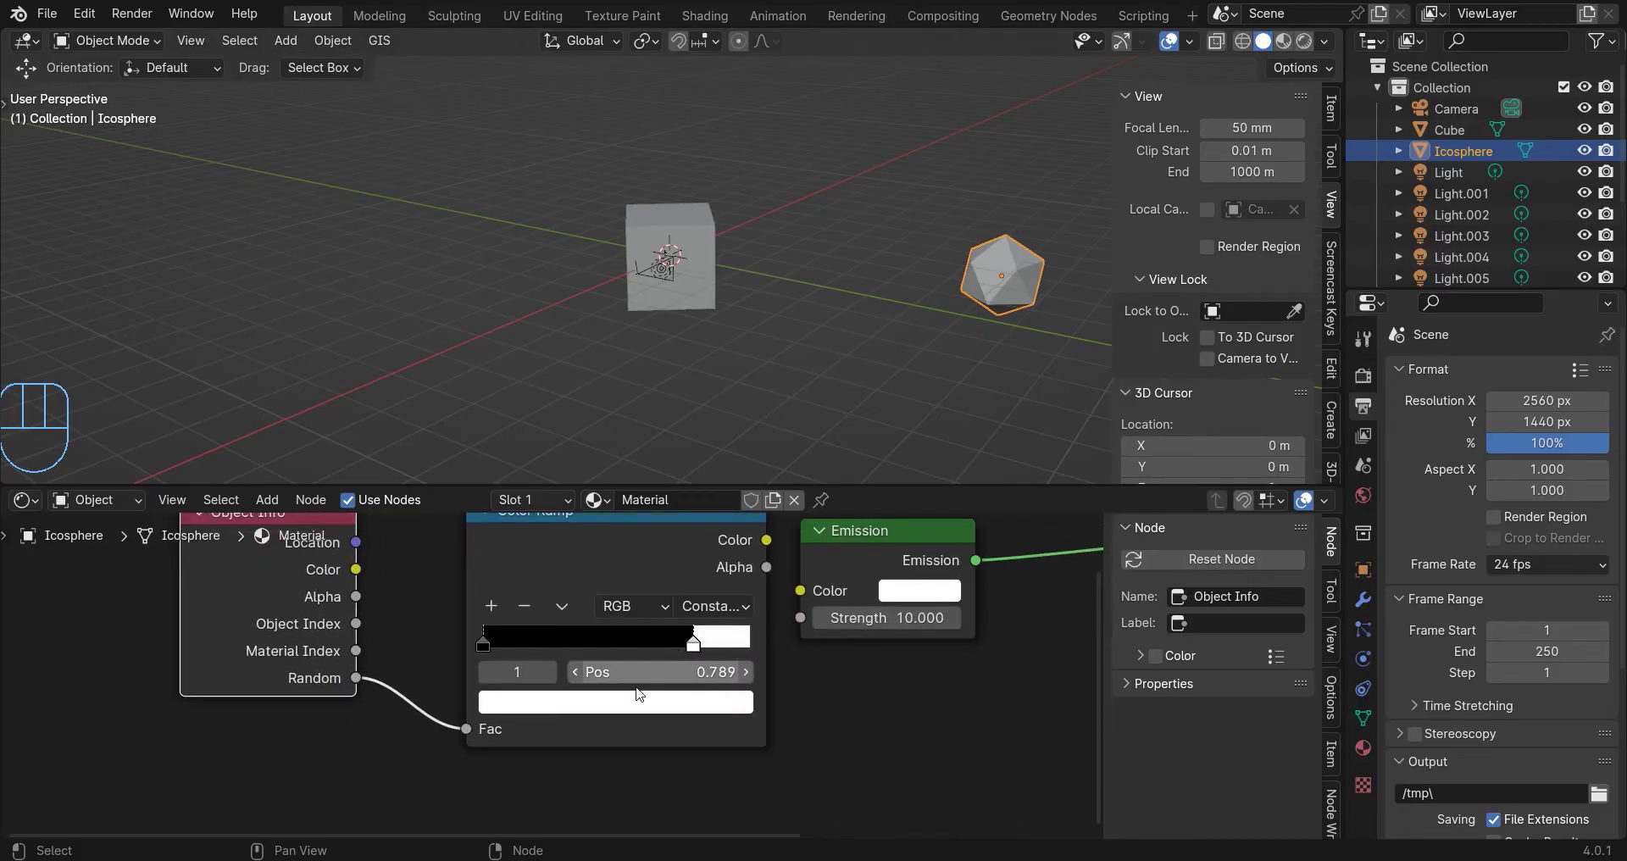
pyautogui.click(644, 701)
pyautogui.moveTo(643, 379); pyautogui.dragTo(670, 337)
pyautogui.click(621, 701)
pyautogui.click(620, 343)
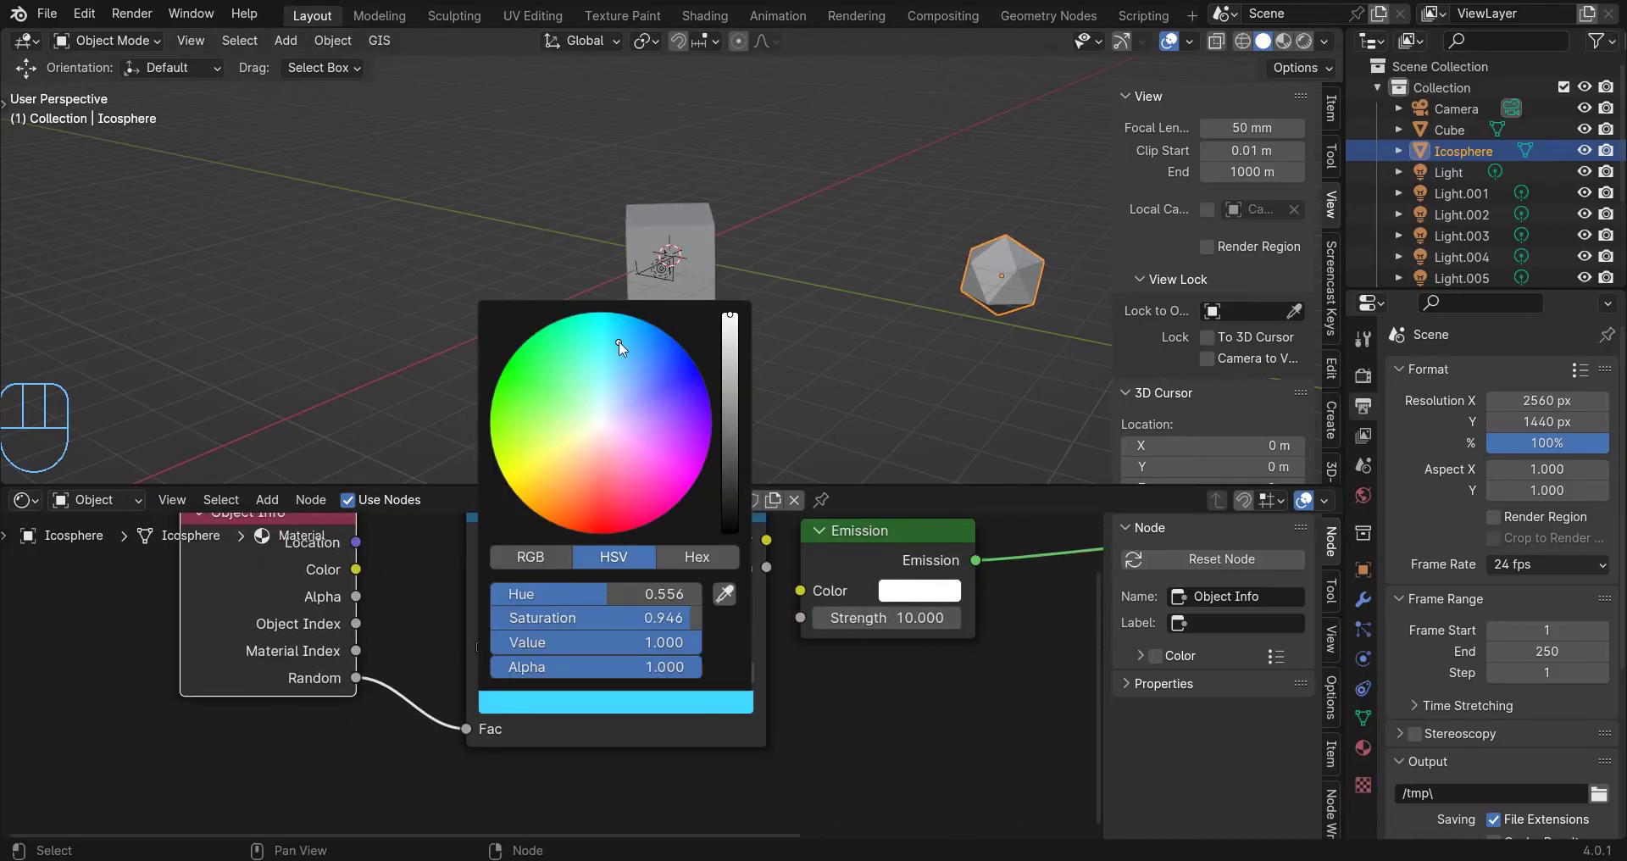
# Add a white middle stop to the Color Ramp and colour the first stop pale yellow.
pyautogui.click(500, 608)
pyautogui.click(583, 702)
pyautogui.moveTo(583, 644); pyautogui.dragTo(746, 643)
pyautogui.click(484, 645)
pyautogui.click(510, 707)
pyautogui.moveTo(583, 643); pyautogui.dragTo(746, 643)
pyautogui.click(569, 453)
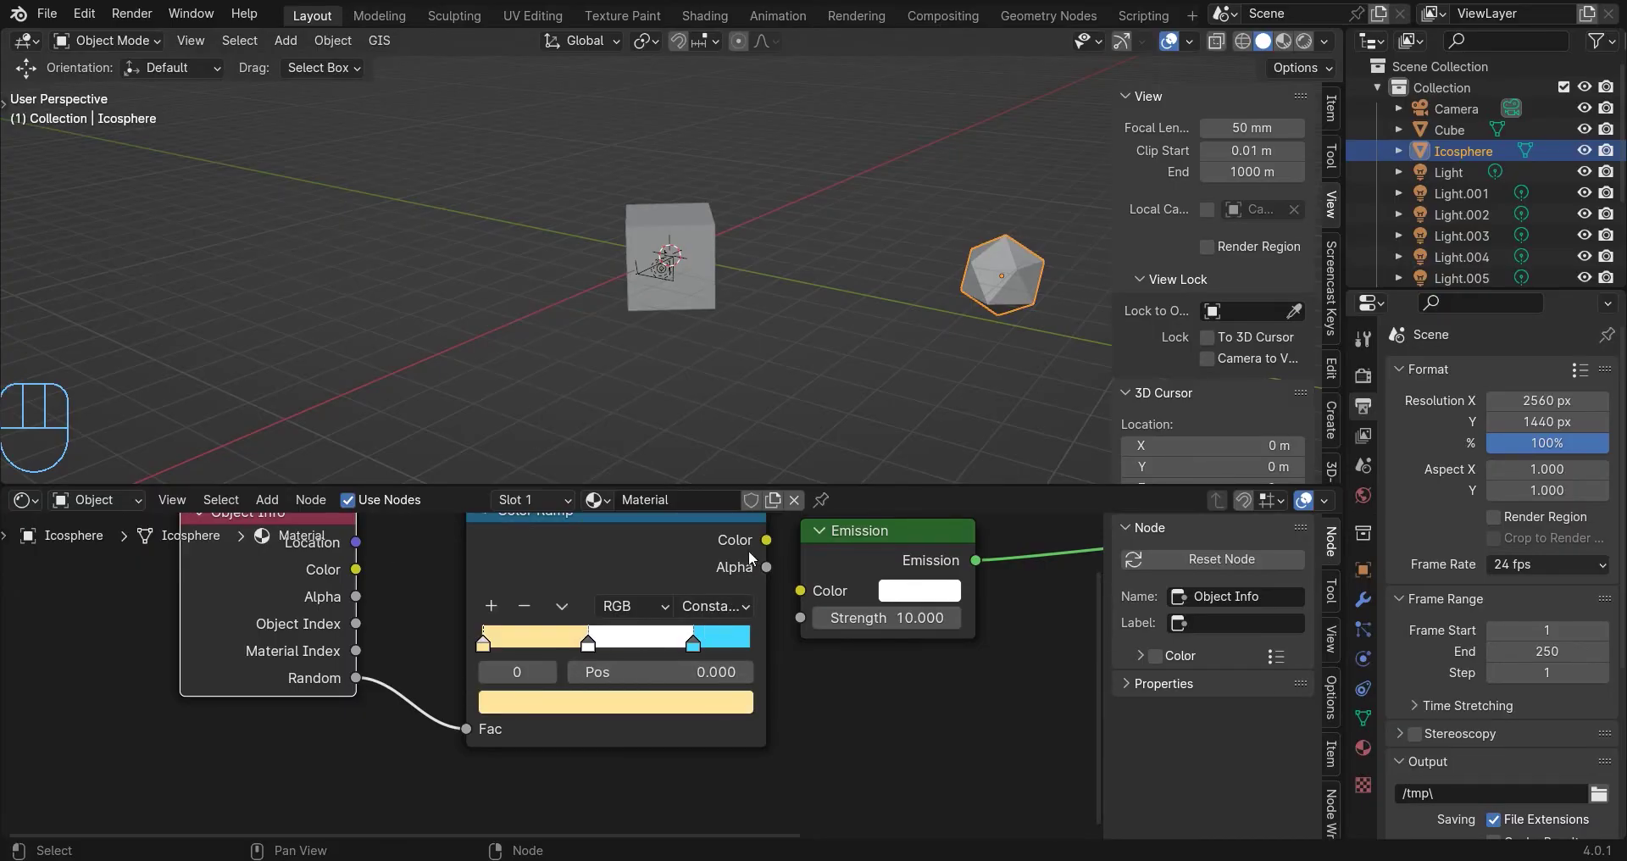
# Connect the Color Ramp's Color to the Emission Color and move the blue stop to about 0.614.
pyautogui.moveTo(767, 540); pyautogui.dragTo(800, 591)
pyautogui.moveTo(666, 642); pyautogui.dragTo(641, 650)
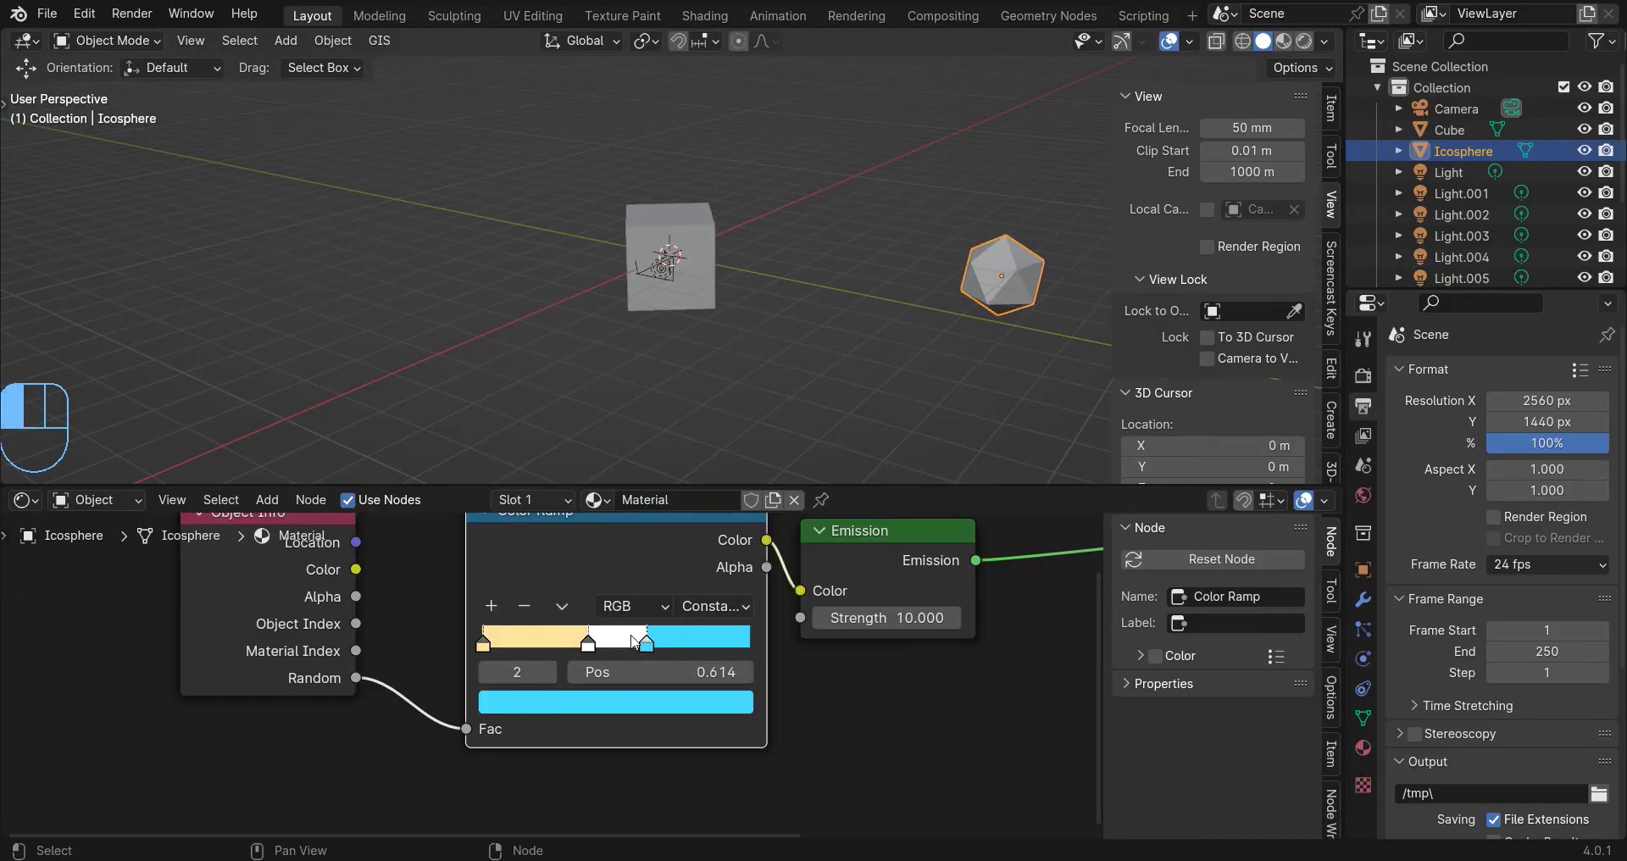
# Add a second cube at the scene centre and scale it up so it encloses the nebula cube.
pyautogui.scroll(2, 776, 284)
pyautogui.hotkey('shift', 'a')
pyautogui.moveTo(763, 226)
pyautogui.click(837, 246)
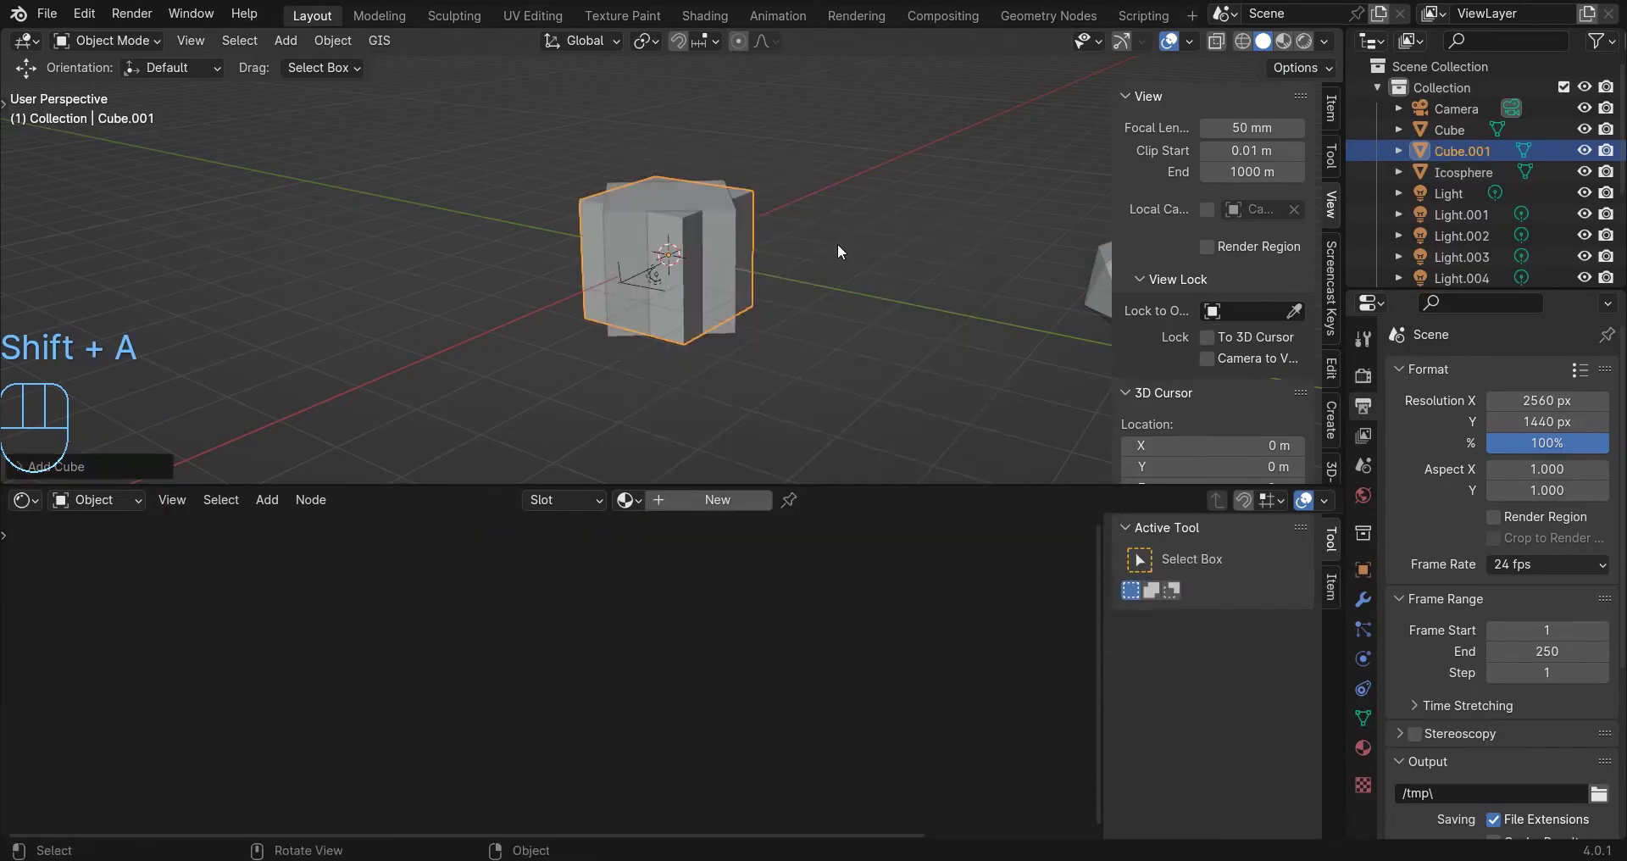
pyautogui.scroll(3, 836, 247)
pyautogui.press('s')
pyautogui.click(805, 191)
# Add a particle system to the new outer cube and scale down the ico sphere.
pyautogui.click(1363, 629)
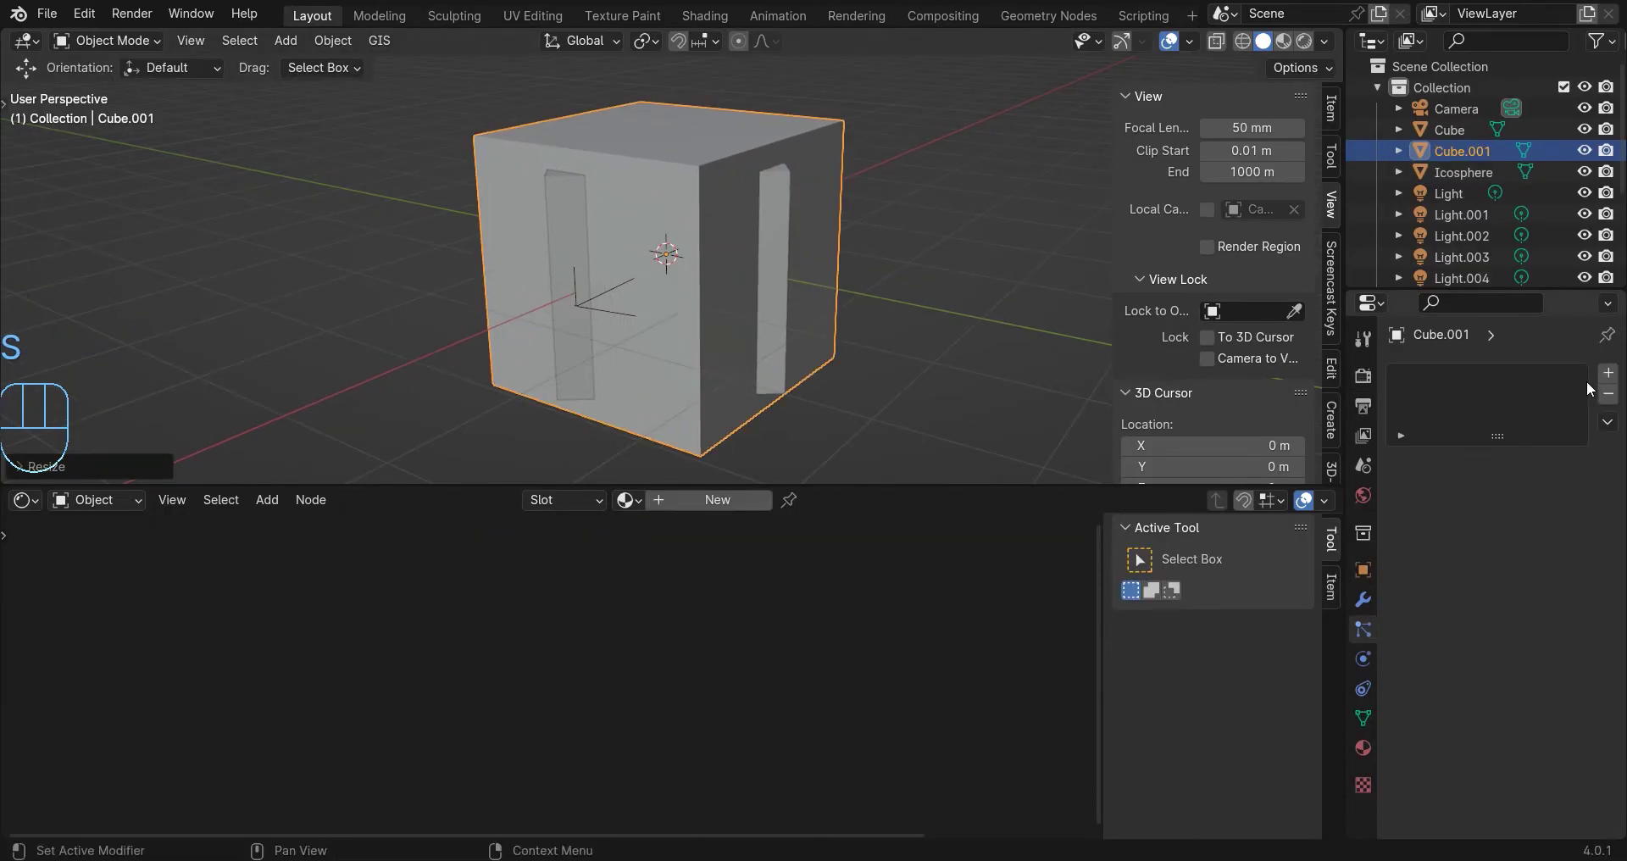
pyautogui.click(1608, 373)
pyautogui.scroll(-2, 958, 339)
pyautogui.click(1072, 278)
pyautogui.press('s')
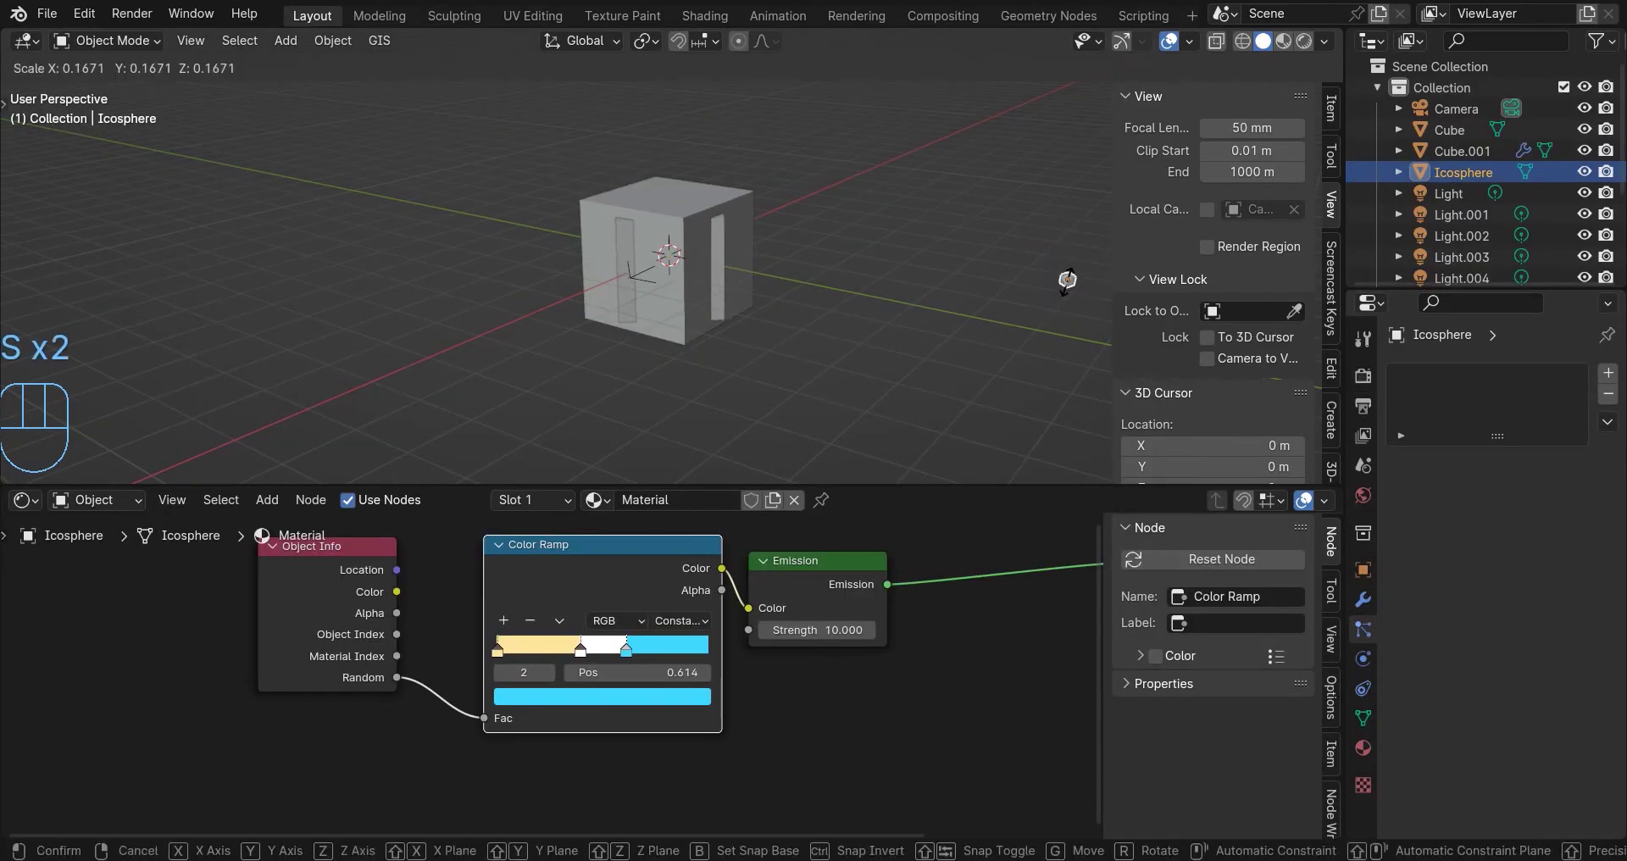
pyautogui.click(1069, 284)
# Set the outer cube's particle system to Hair and make it emit from Volume.
pyautogui.click(669, 279)
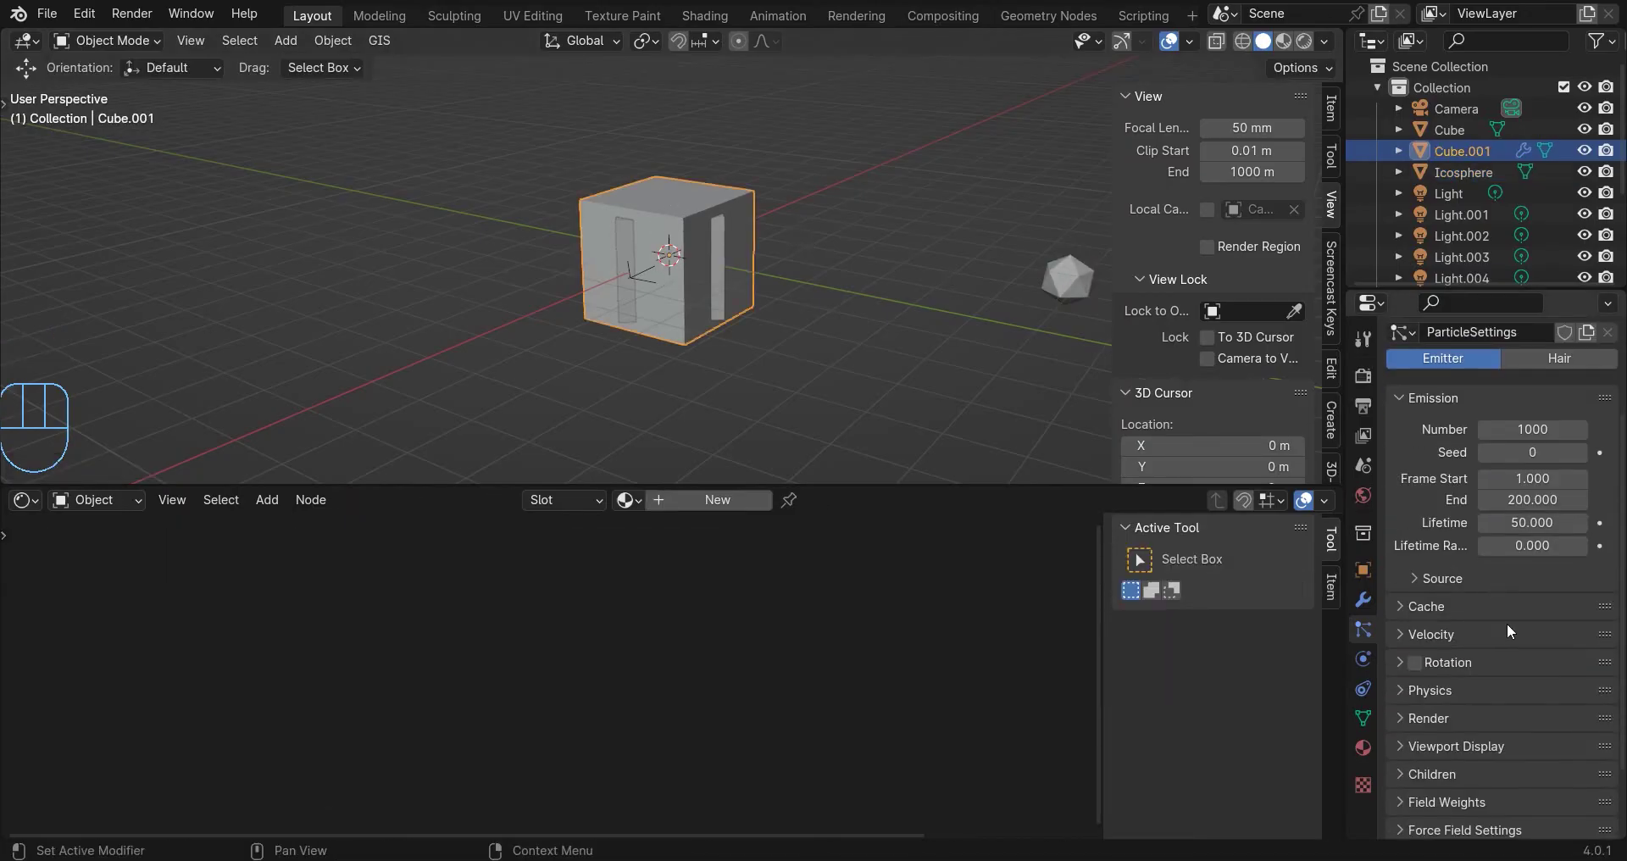
pyautogui.click(1561, 364)
pyautogui.click(1460, 556)
pyautogui.click(1517, 627)
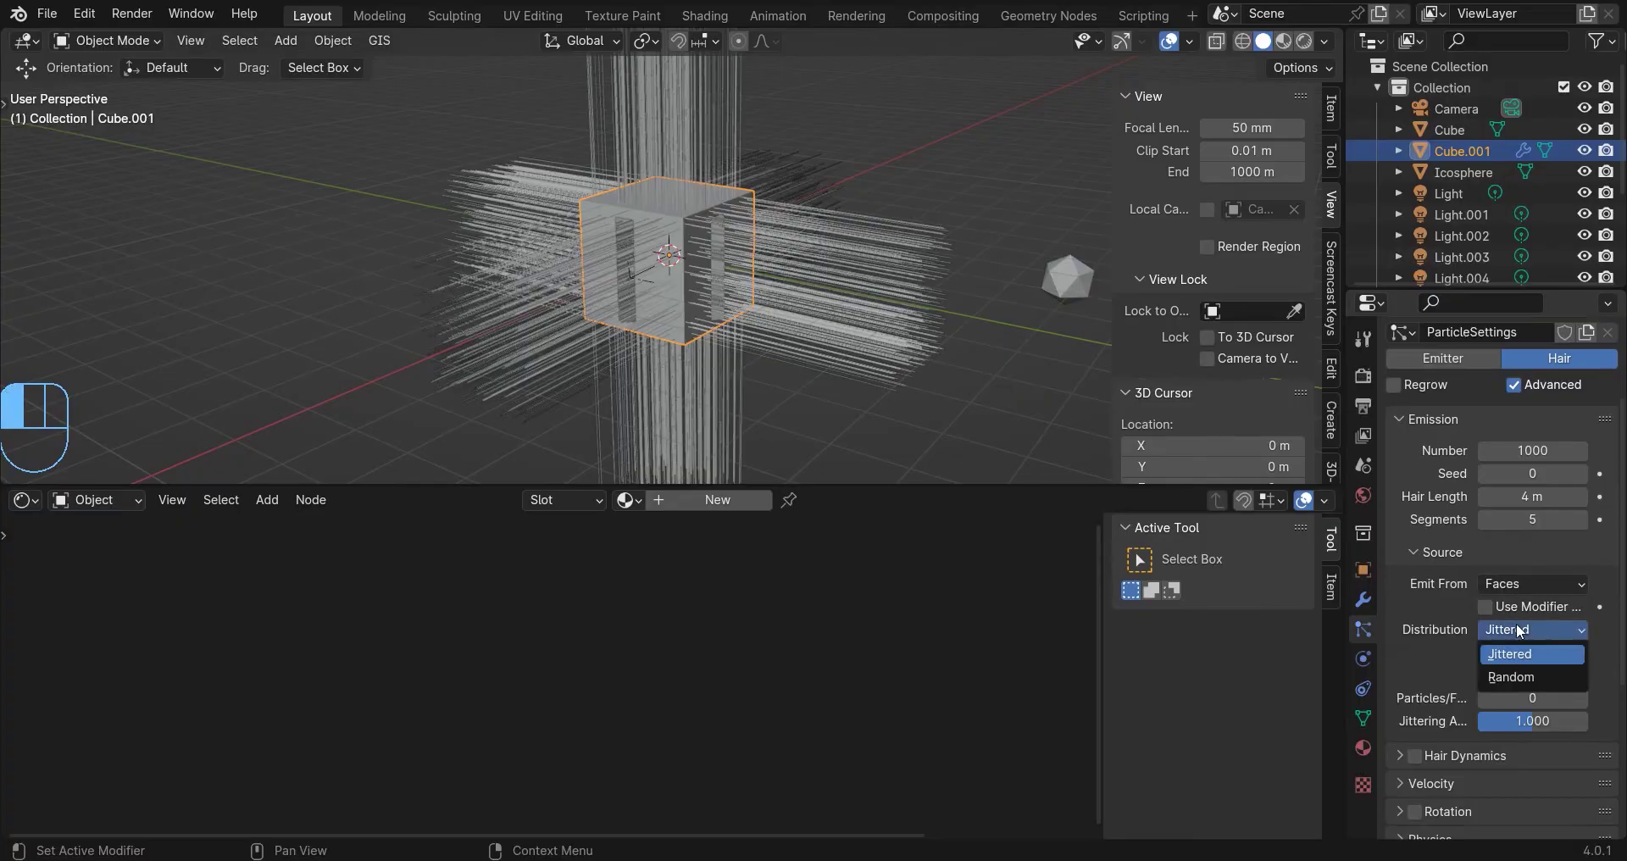
pyautogui.click(1526, 583)
pyautogui.click(1521, 651)
pyautogui.scroll(-5, 1497, 601)
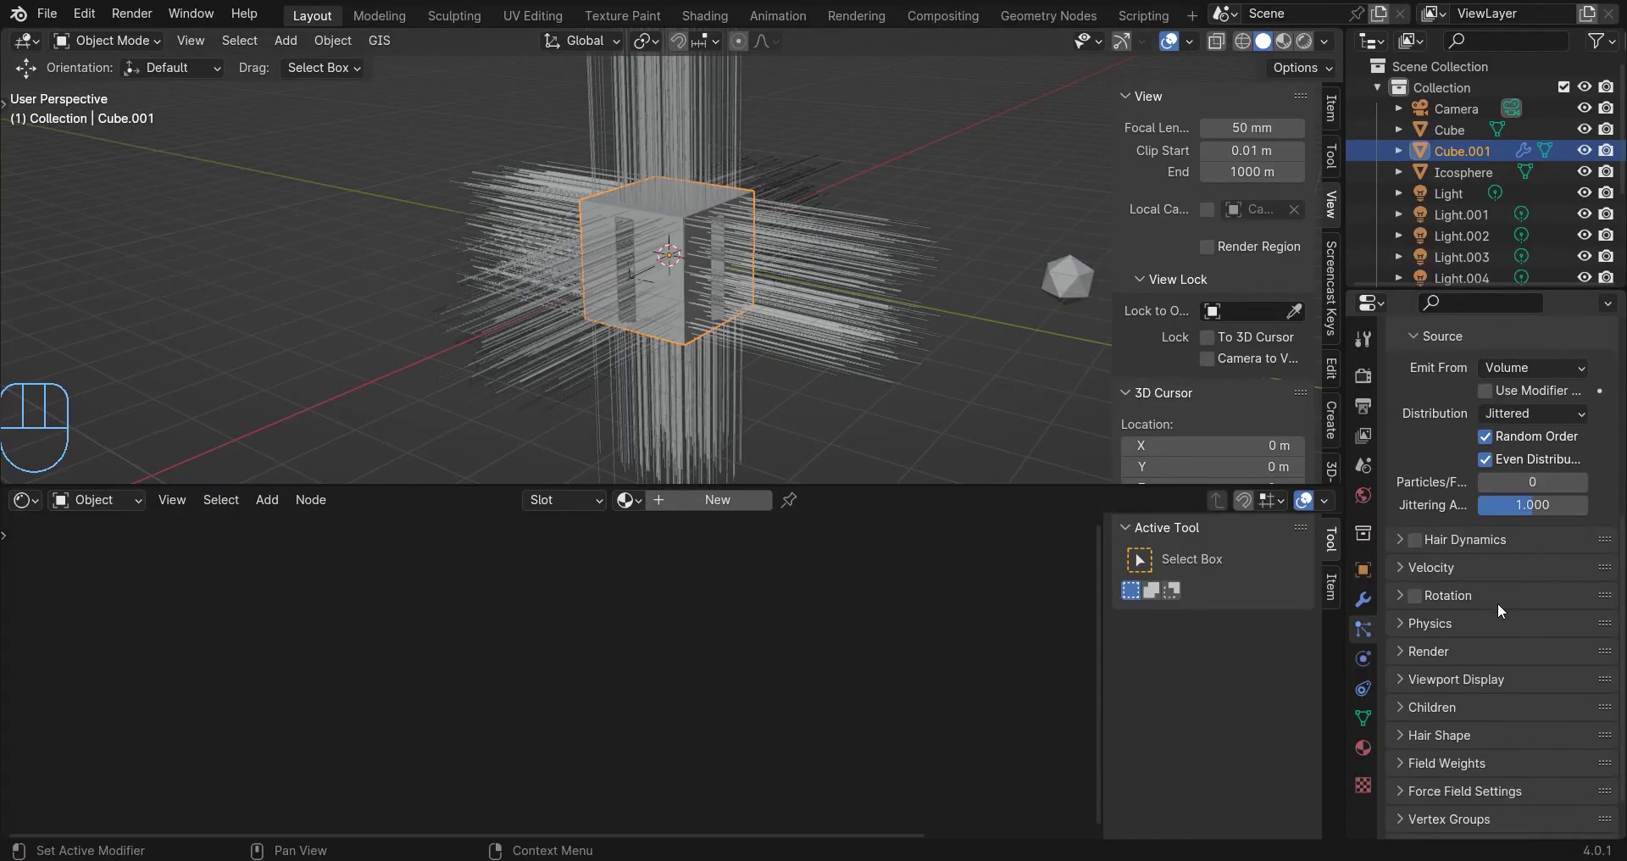
# Render the particles as Object, using the ico sphere as the instance object.
pyautogui.click(1409, 651)
pyautogui.scroll(-1, 1441, 653)
pyautogui.click(1530, 636)
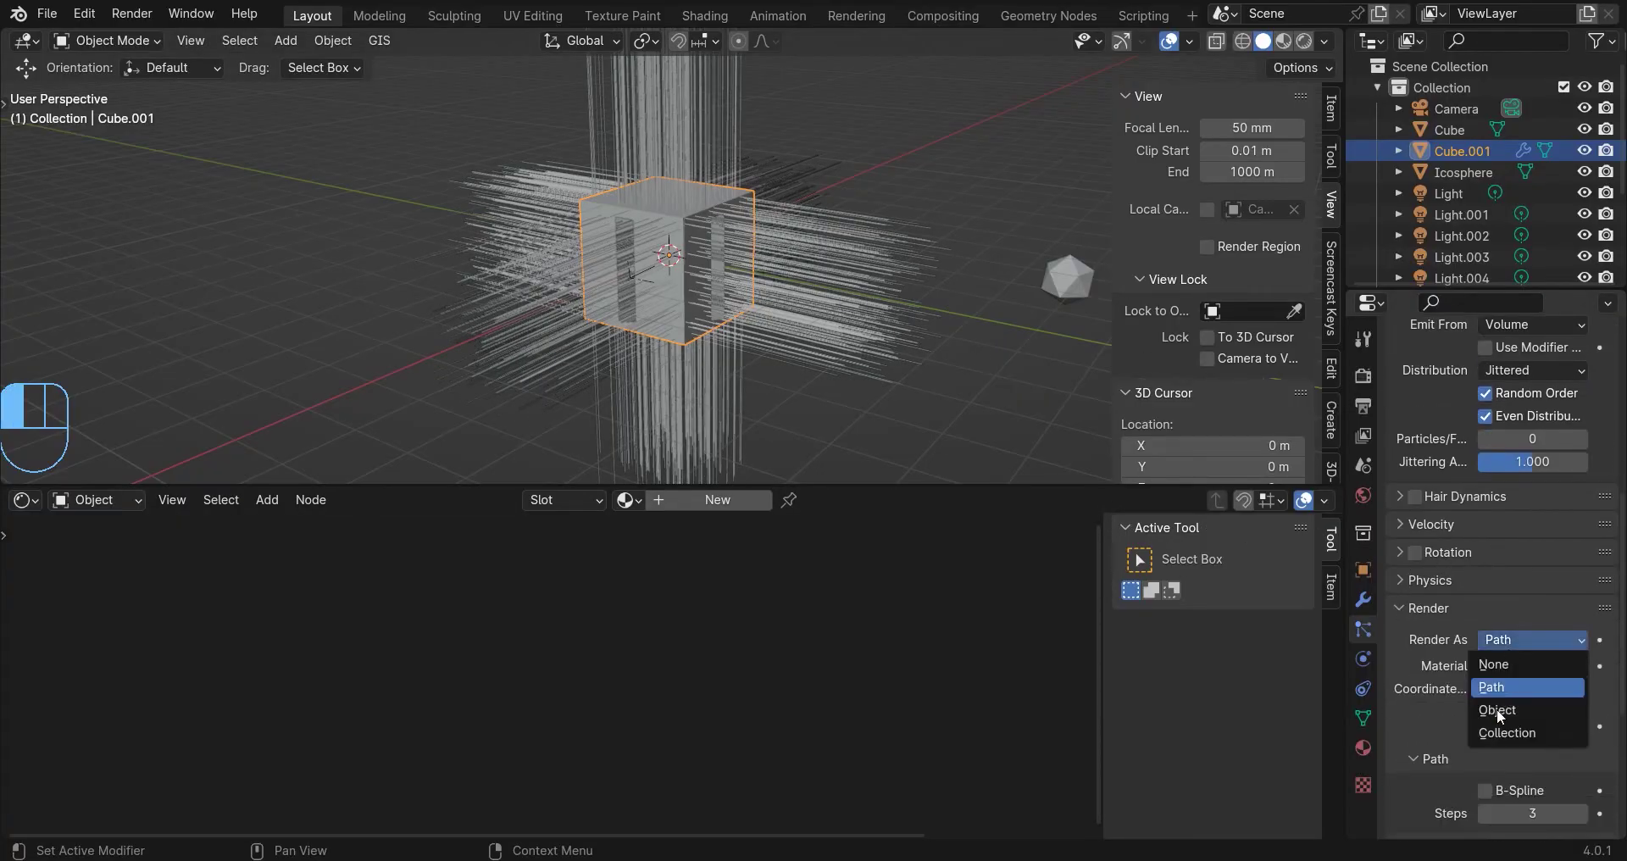
pyautogui.click(1496, 709)
pyautogui.click(1579, 794)
pyautogui.click(1068, 273)
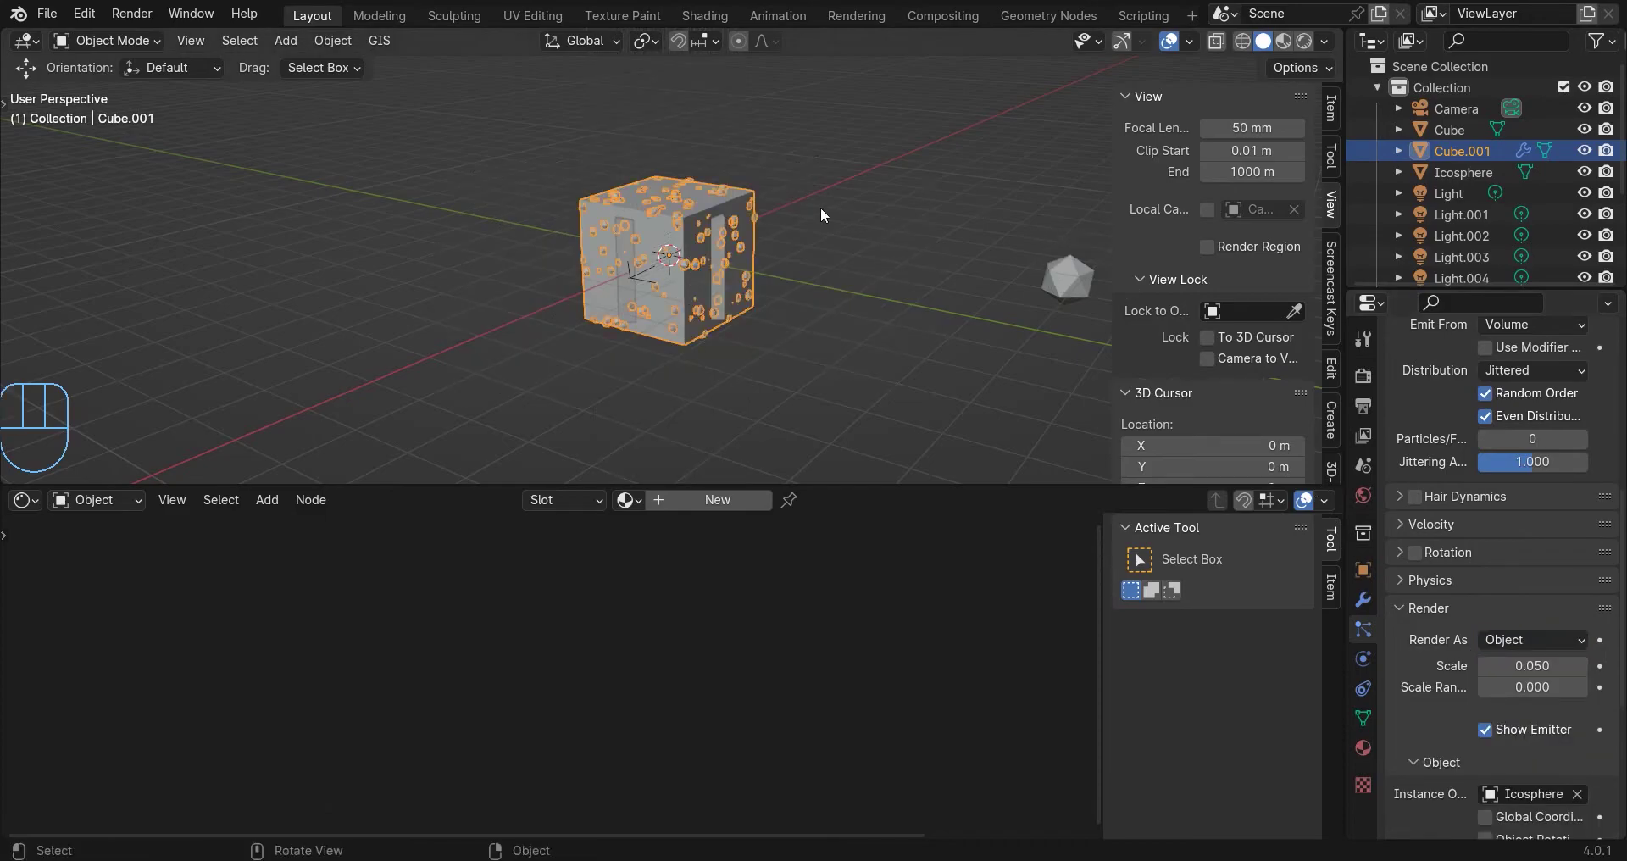
# Turn off Show Emitter for the outer cube's particle system in the render and viewport display.
pyautogui.scroll(-5, 1561, 661)
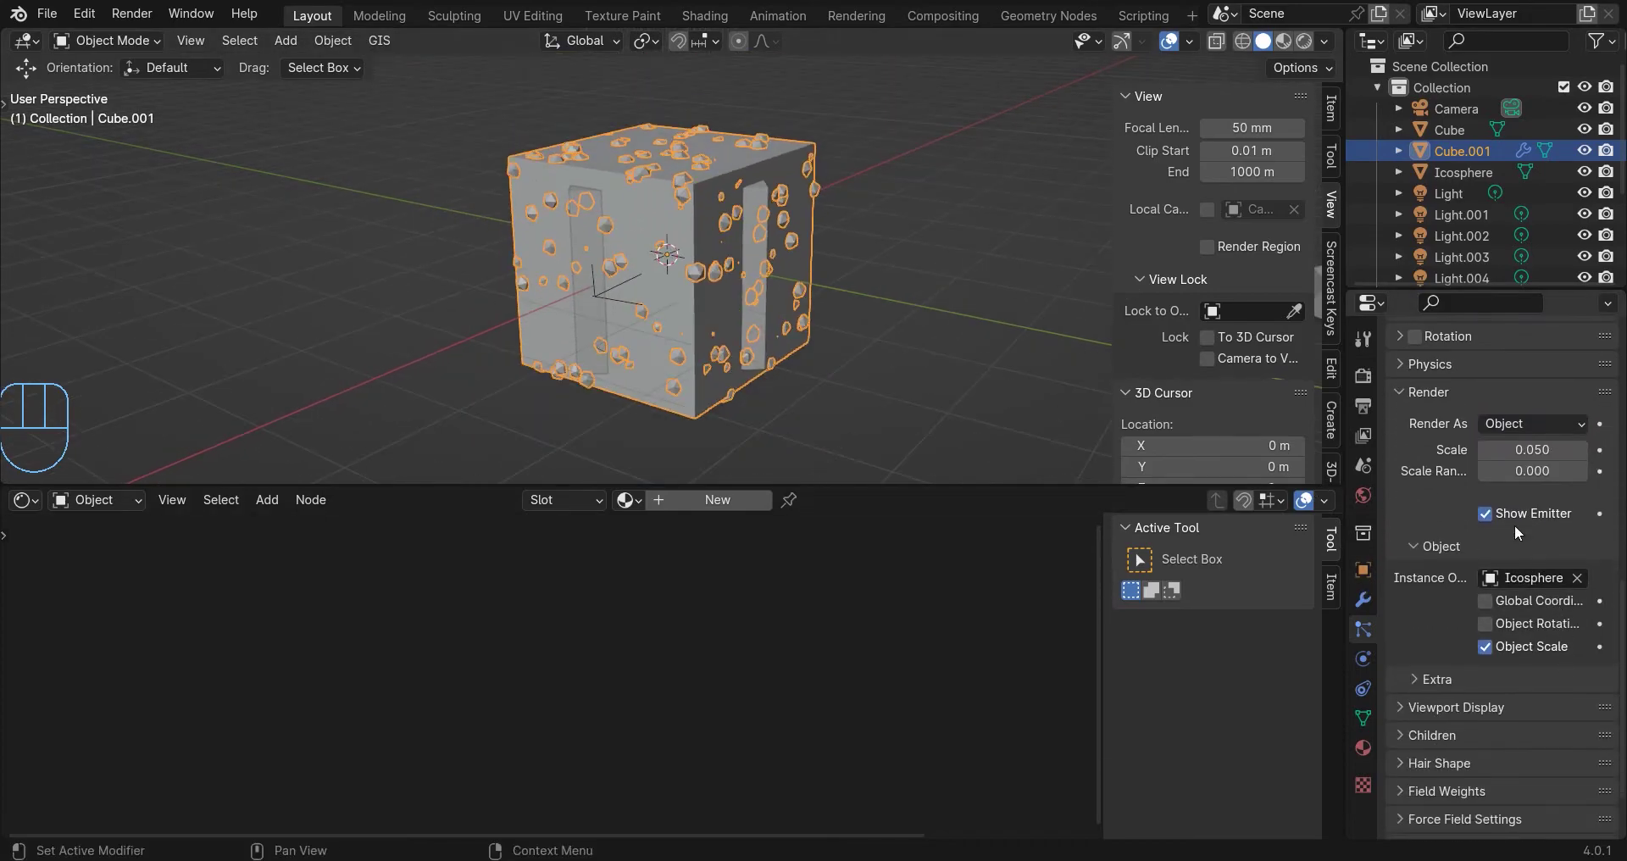
pyautogui.click(1451, 710)
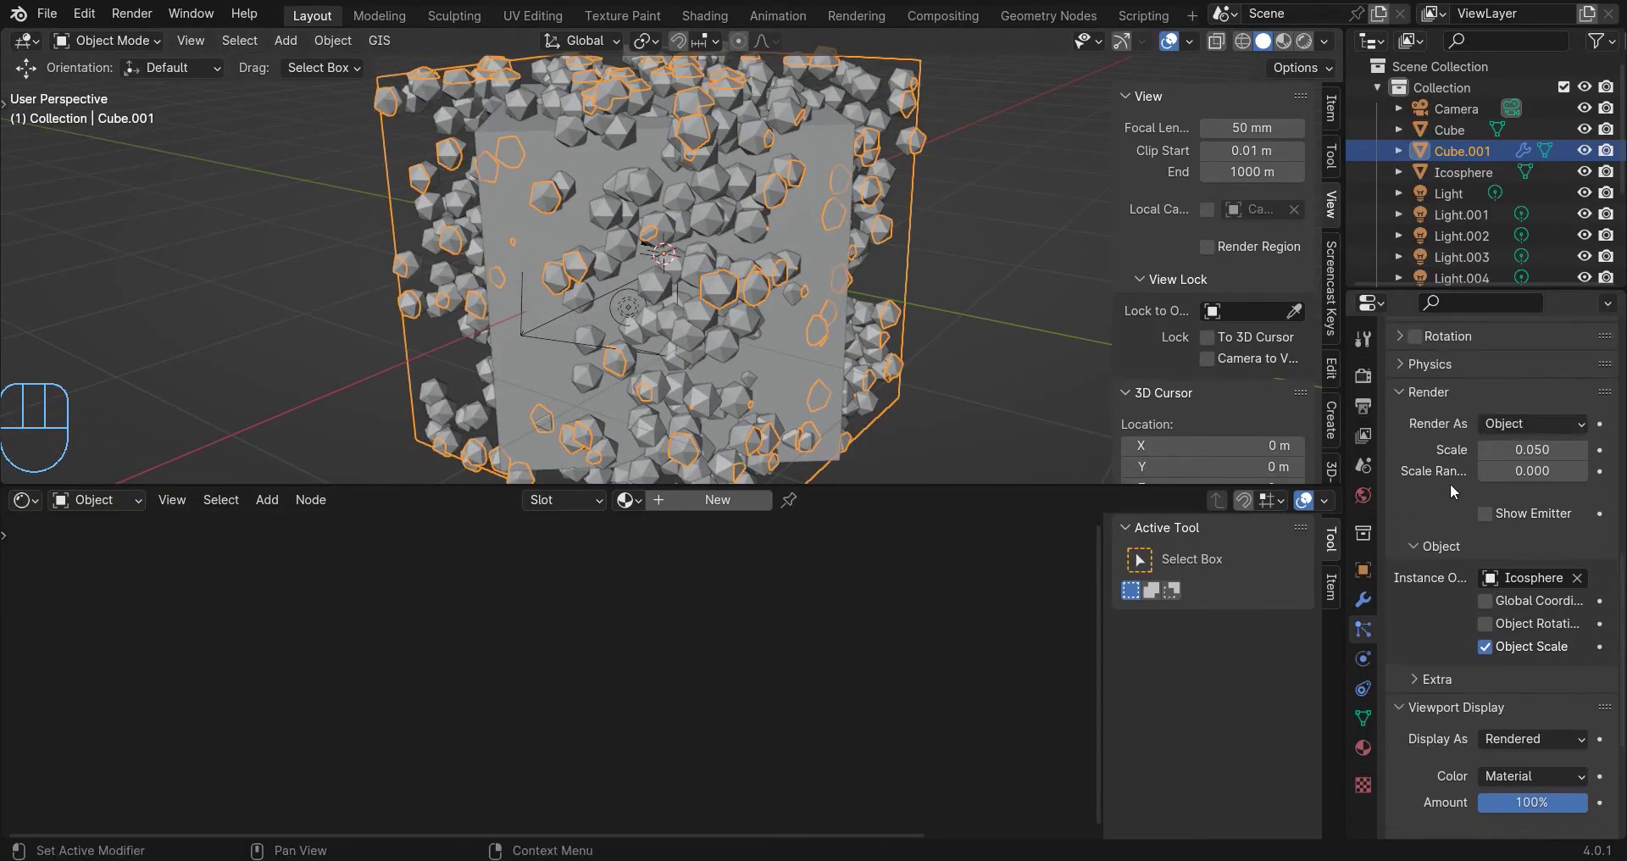
# Set the particle scale to 0.001 and the scale randomness to 1.
pyautogui.scroll(3, 1451, 490)
pyautogui.click(1530, 579)
pyautogui.write('0.01')
pyautogui.press('Return')
pyautogui.moveTo(1523, 600); pyautogui.dragTo(1570, 606)
pyautogui.click(1537, 580)
pyautogui.write('0.001')
pyautogui.press('Return')
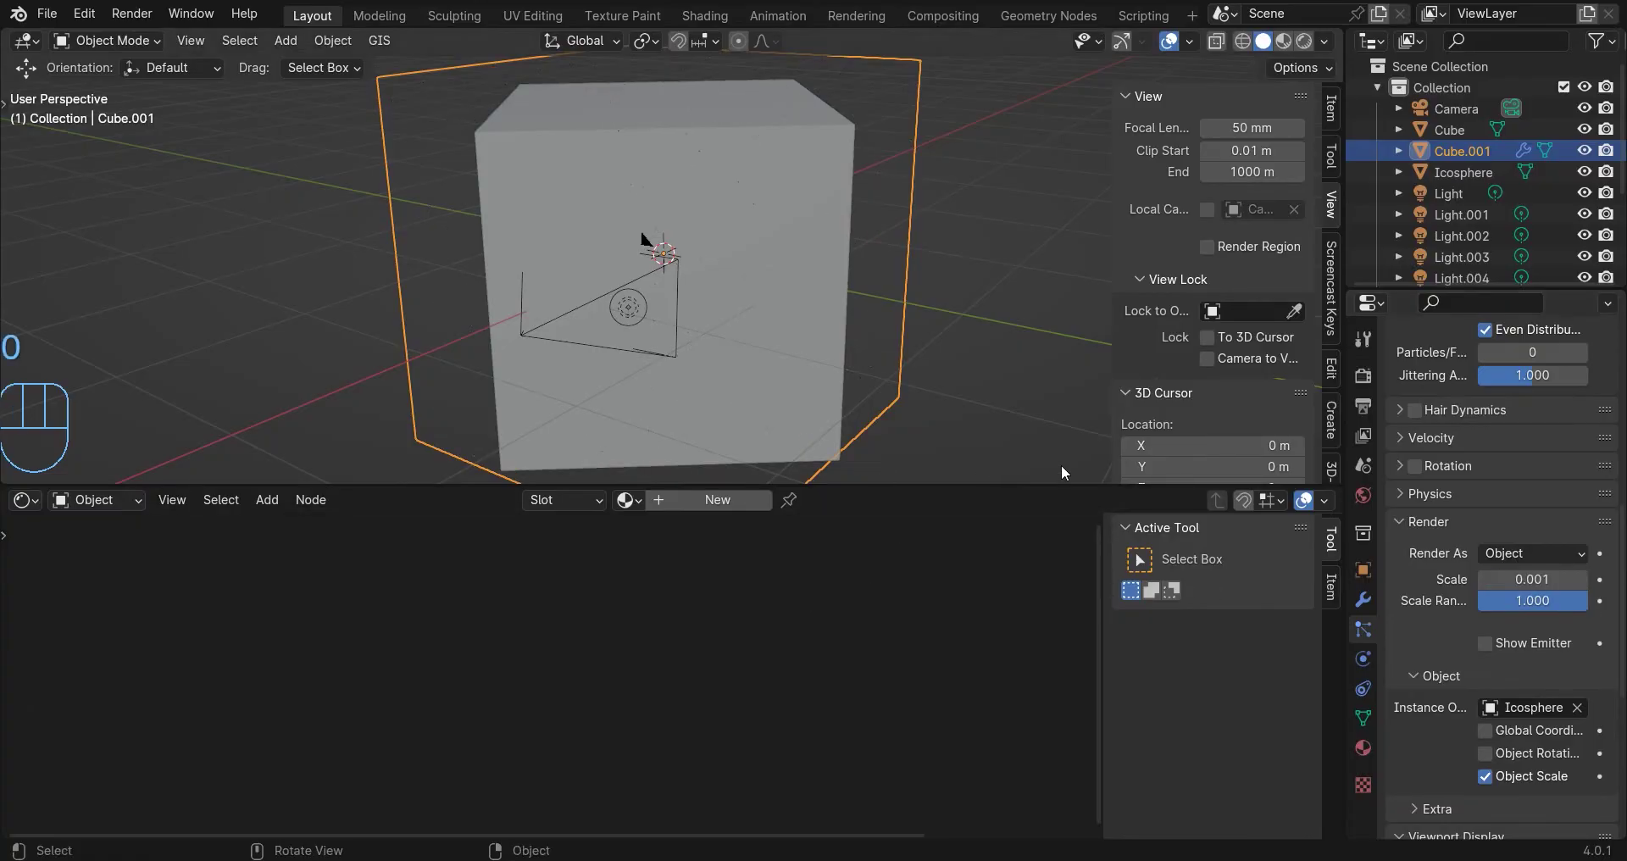
# Preview the particle stars through the camera in rendered shading, with the nebula cube and viewport overlays hidden.
pyautogui.press('KP_0')
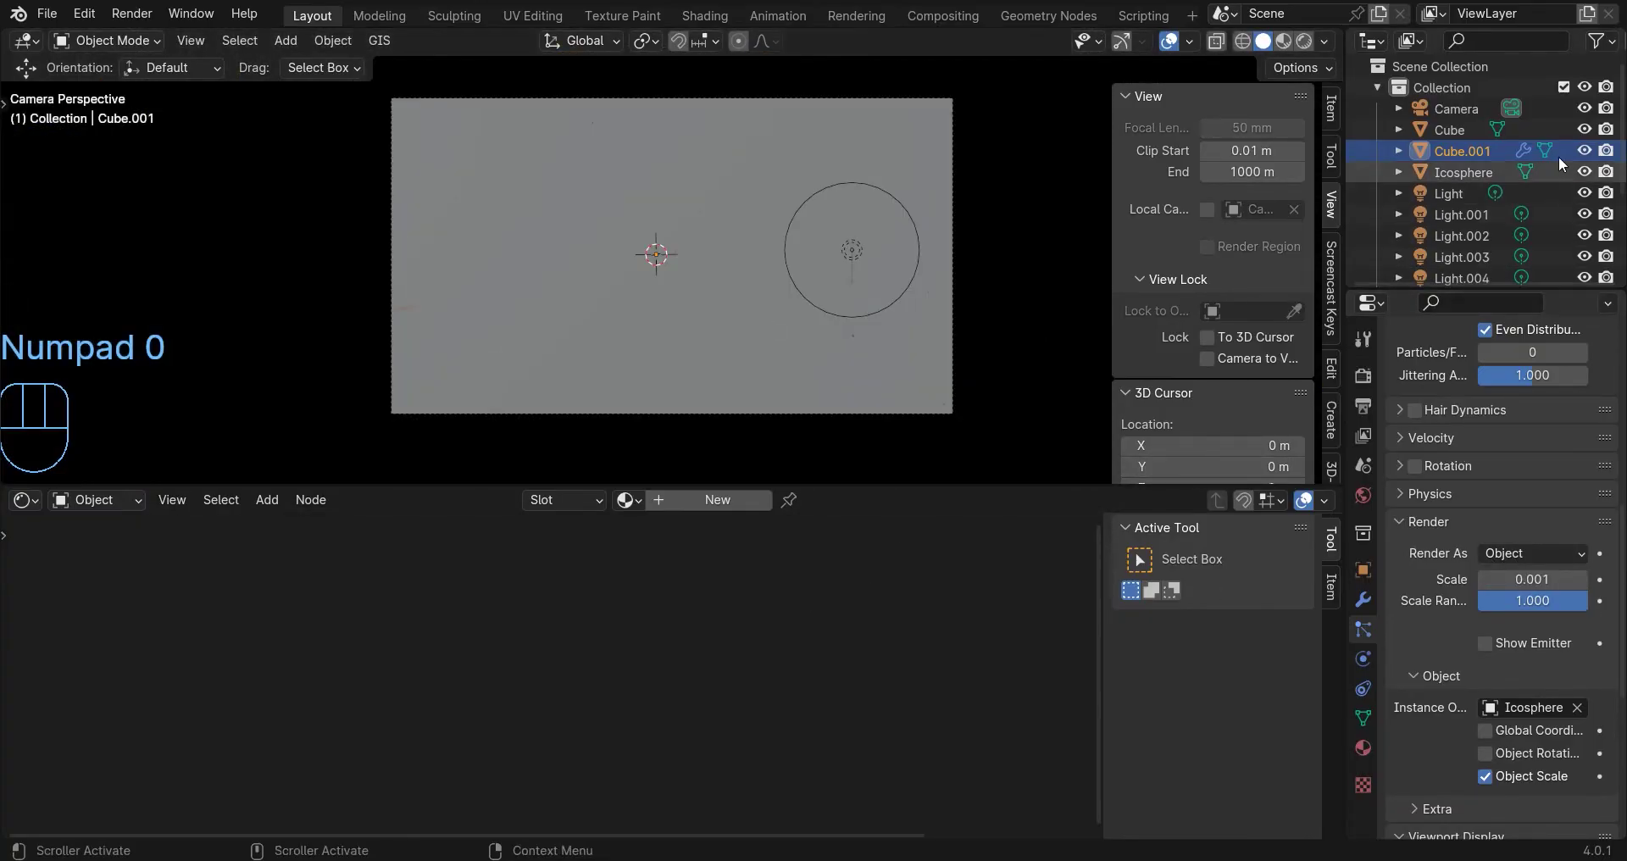
pyautogui.click(1584, 129)
pyautogui.scroll(2, 738, 261)
pyautogui.press('z')
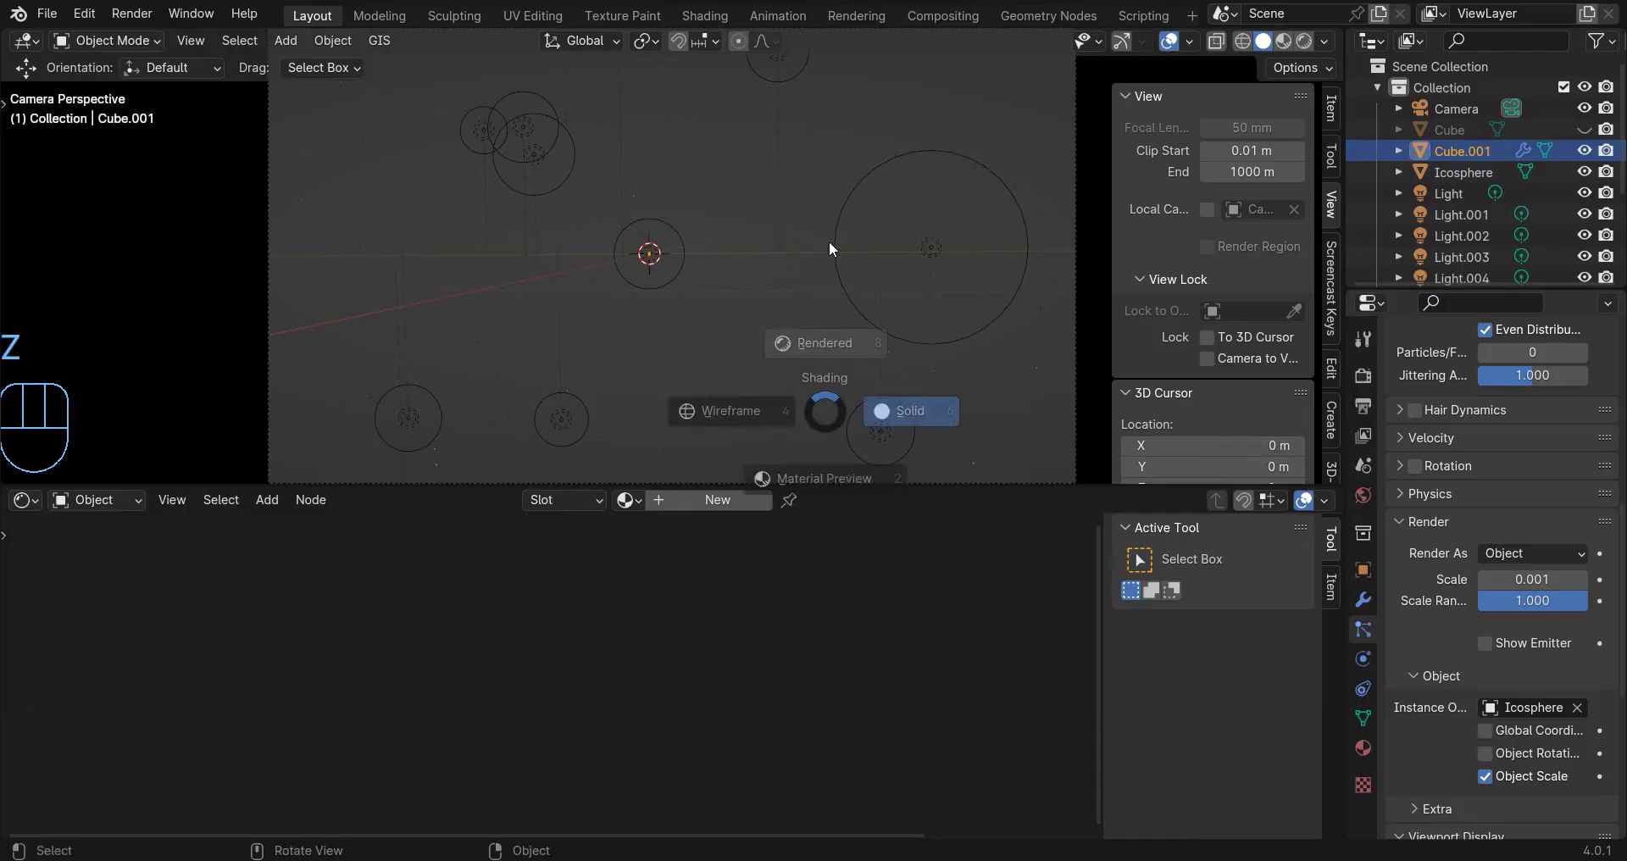
pyautogui.click(841, 205)
pyautogui.click(1167, 41)
pyautogui.scroll(-2, 689, 315)
pyautogui.scroll(4, 613, 297)
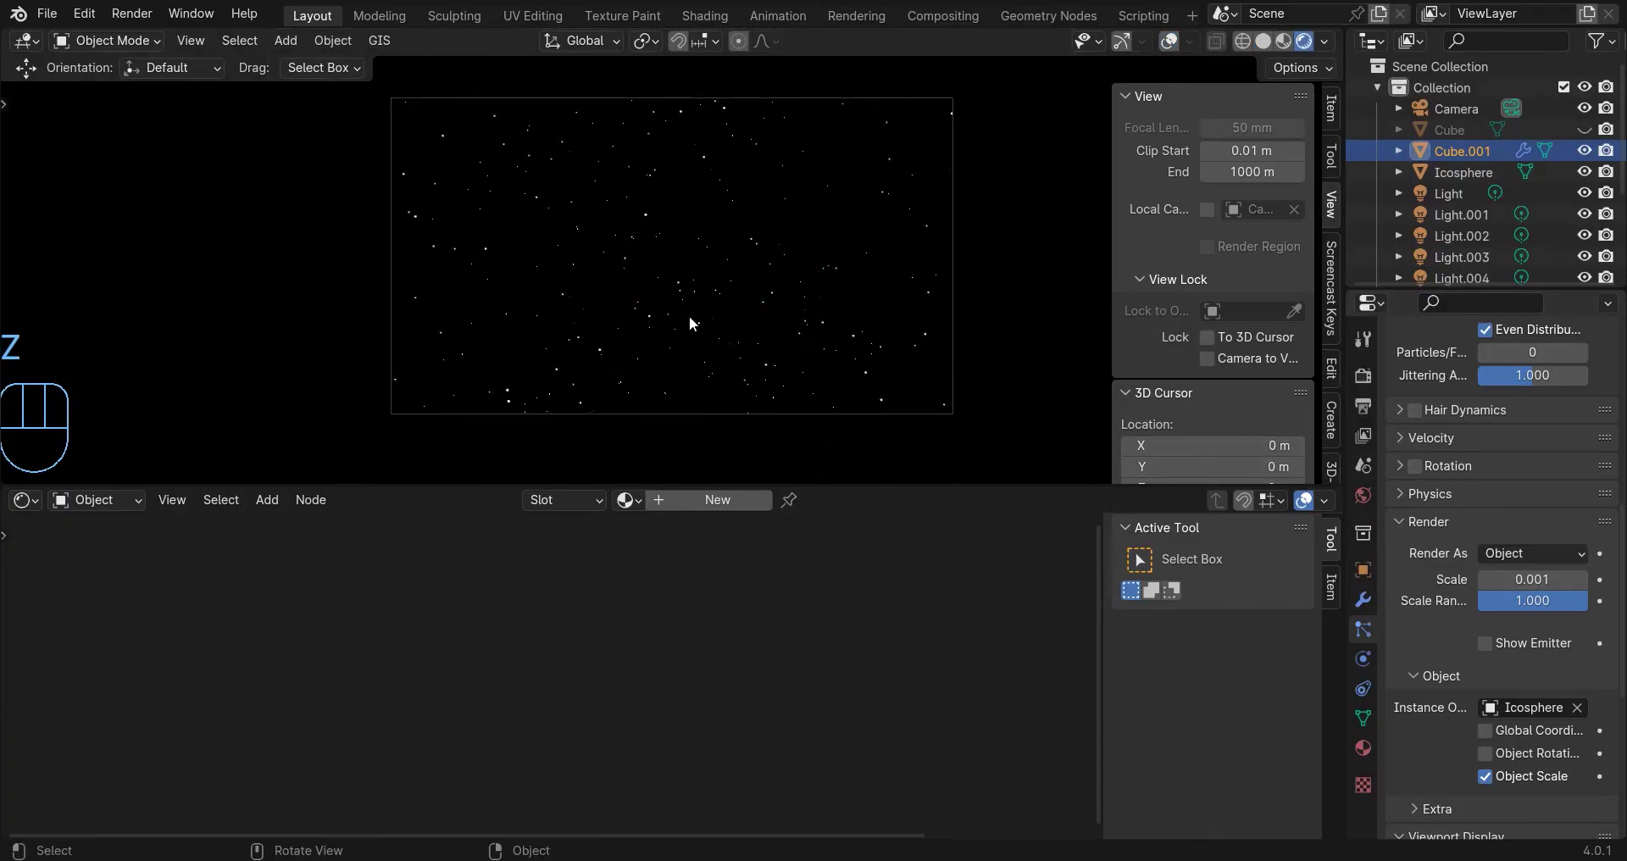
# Set the number of hair particles on the outer cube to 100.
pyautogui.scroll(8, 1556, 497)
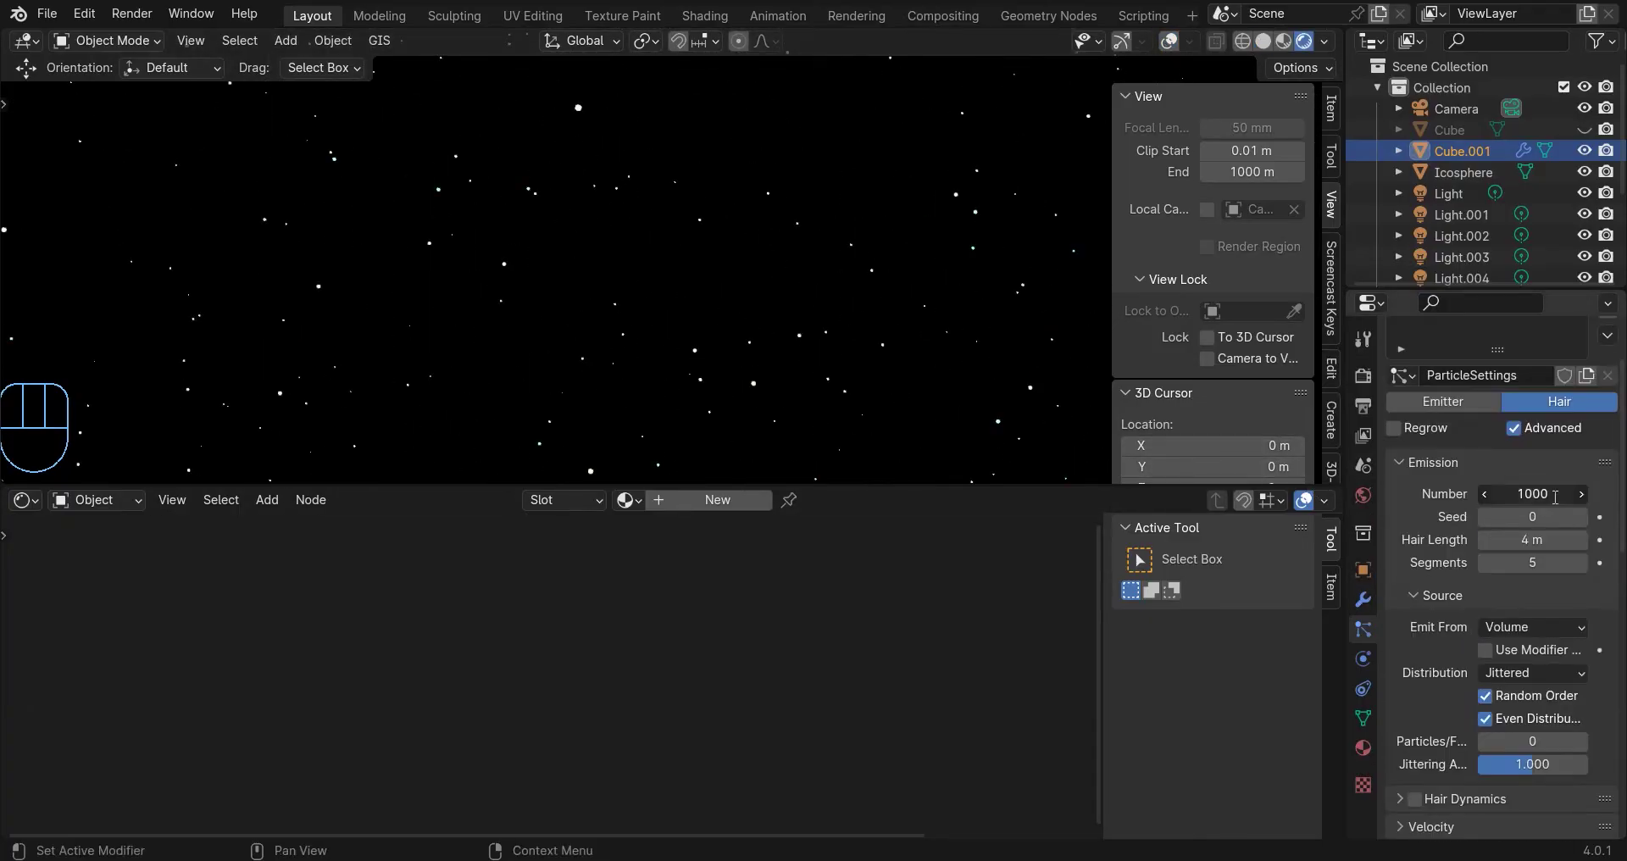
pyautogui.write('0')
pyautogui.press('Return')
pyautogui.scroll(-2, 756, 338)
pyautogui.scroll(2, 715, 314)
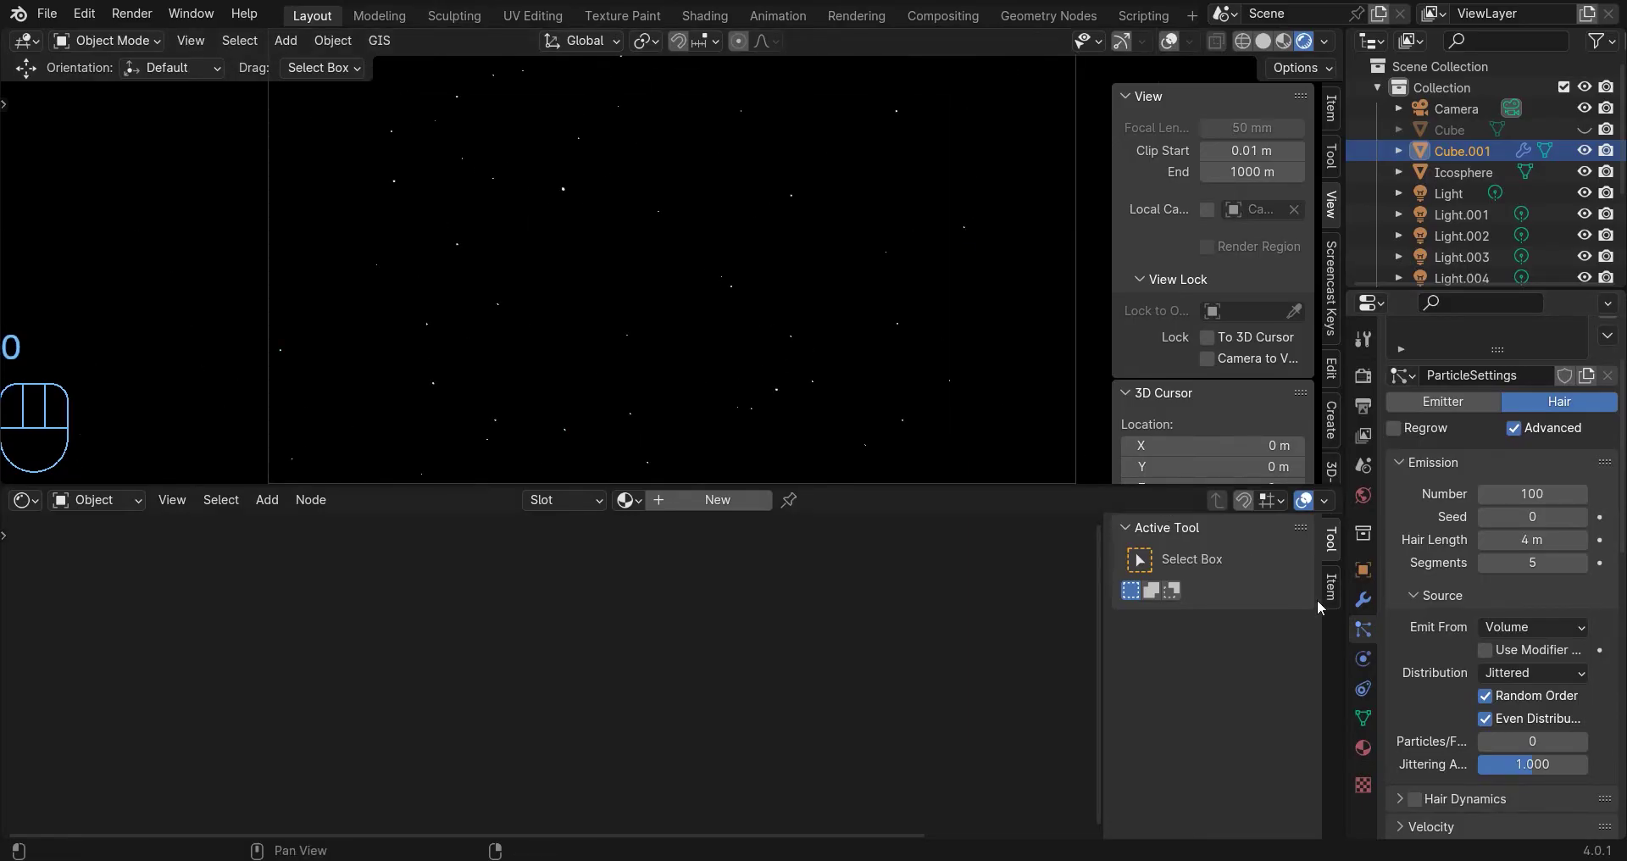
# Enter a new render scale for the outer cube's star particles.
pyautogui.scroll(-5, 1505, 692)
pyautogui.scroll(-4, 1505, 691)
pyautogui.click(1521, 667)
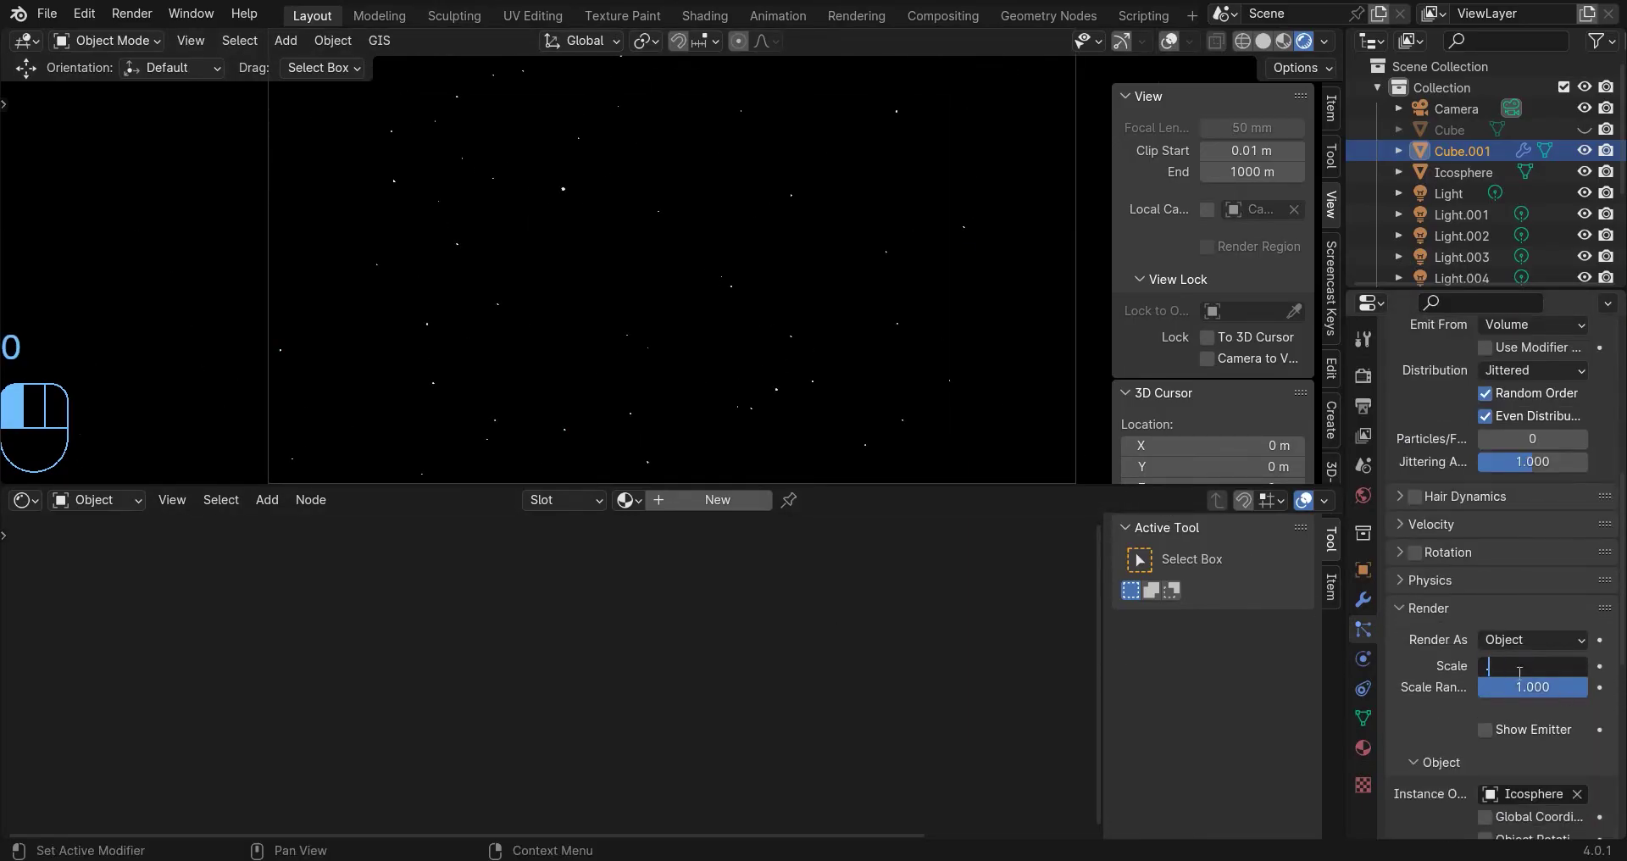
pyautogui.write('.00')
pyautogui.press('Return')
pyautogui.scroll(-1, 726, 228)
pyautogui.scroll(5, 1492, 423)
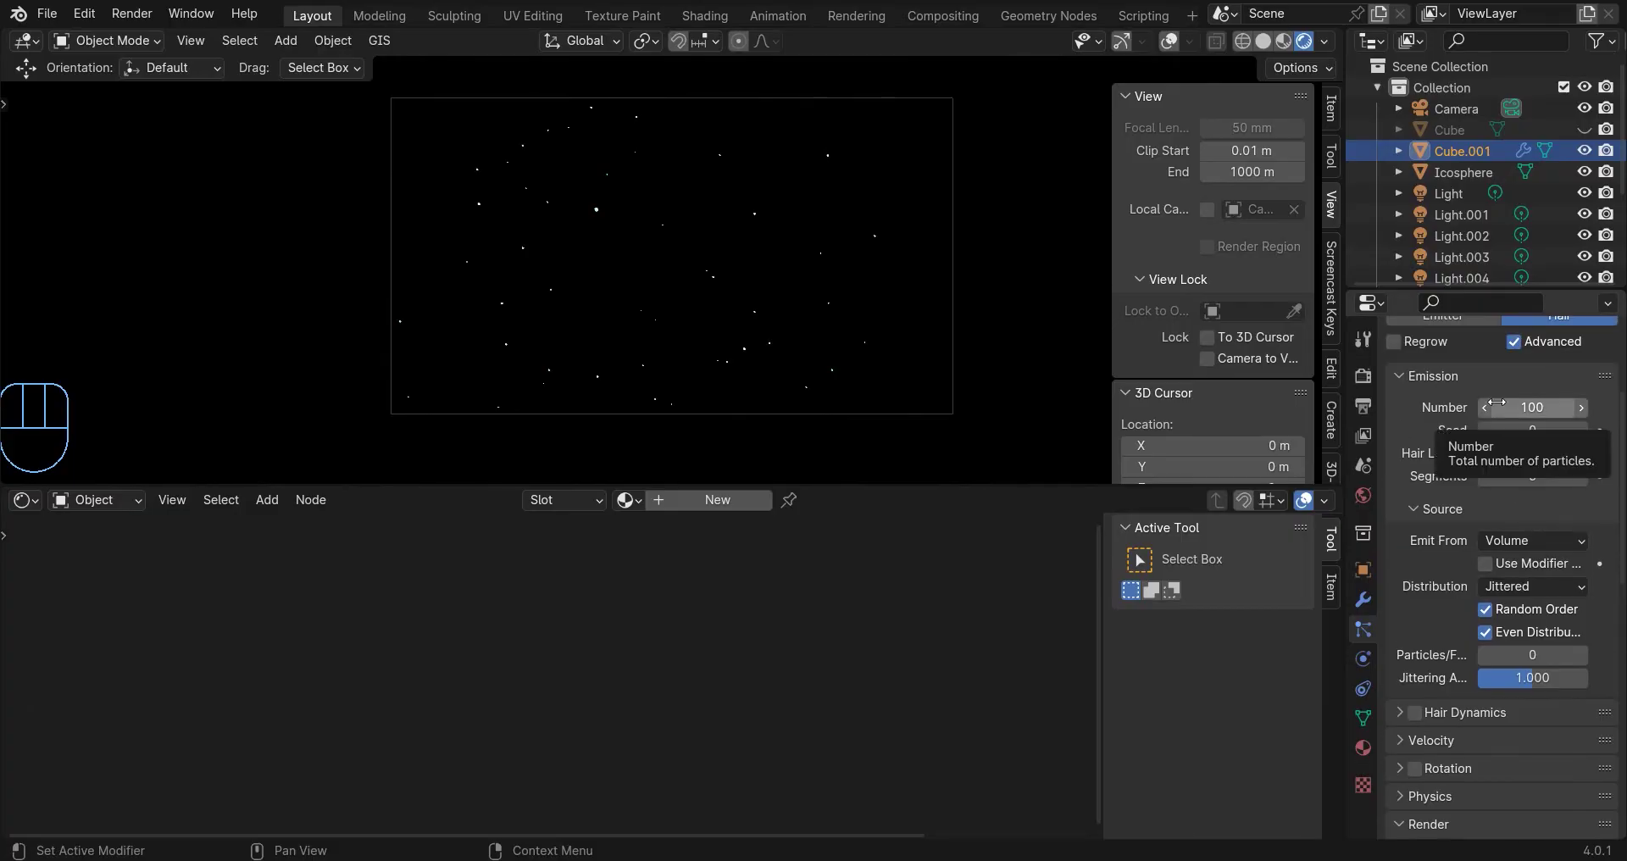
# Return the viewport to solid shading with overlays on and make the nebula cube visible again.
pyautogui.press('z')
pyautogui.click(1169, 40)
pyautogui.click(1584, 129)
# Move the ico sphere farther away from the cubes.
pyautogui.moveTo(798, 297)
pyautogui.mouseDown(button='middle')
pyautogui.moveTo(892, 286)
pyautogui.moveTo(798, 303)
pyautogui.mouseUp(button='middle')
pyautogui.scroll(-4, 892, 286)
pyautogui.scroll(-5, 891, 286)
pyautogui.click(838, 278)
pyautogui.press('g')
pyautogui.click(1017, 287)
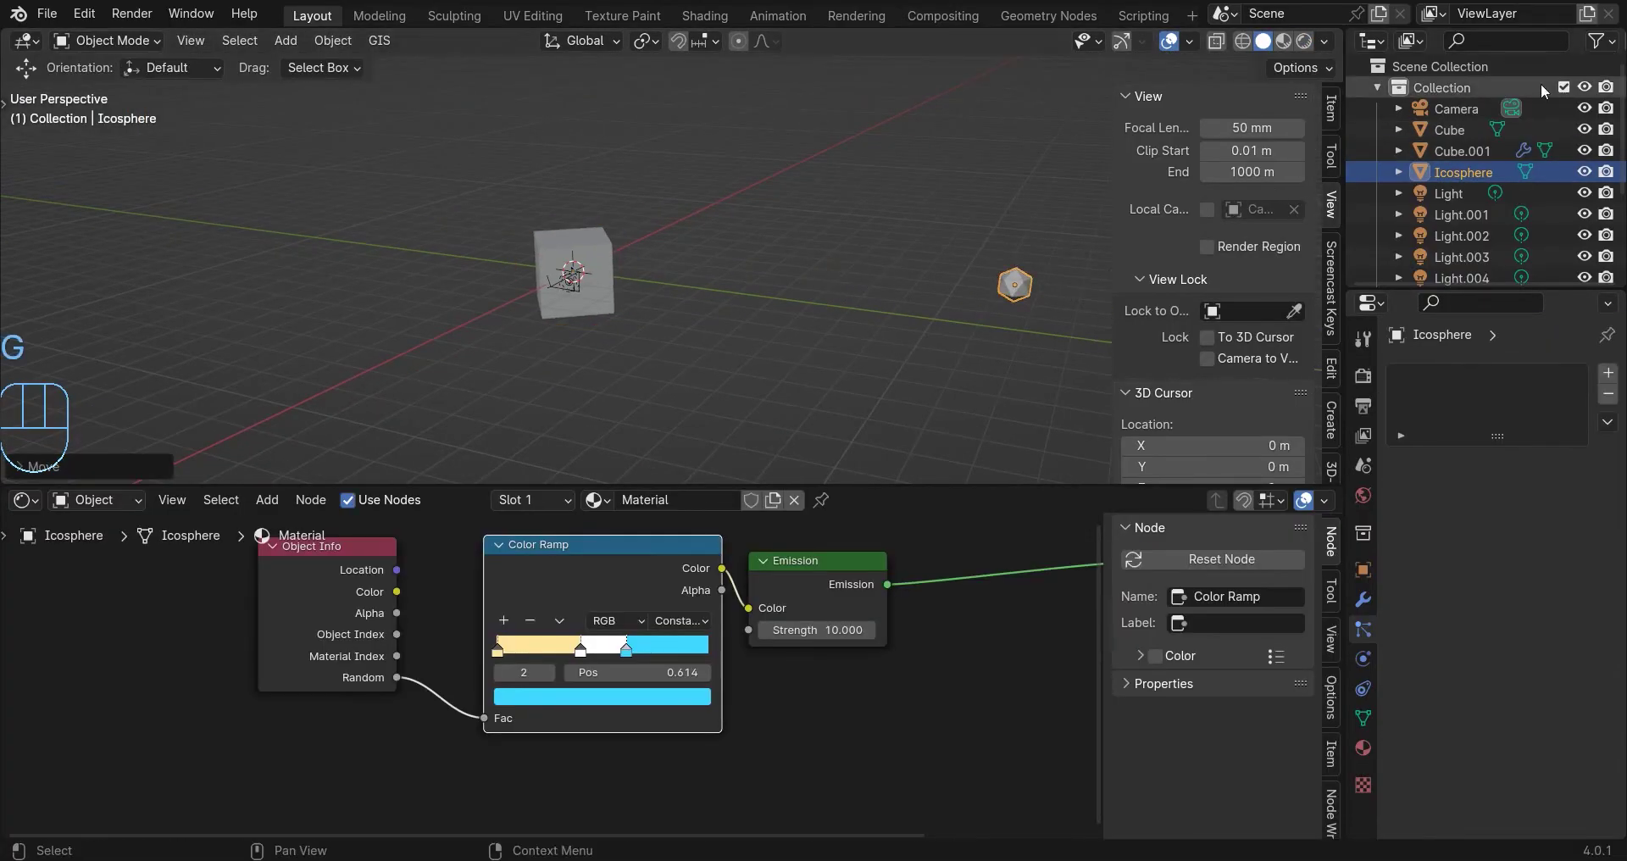
# Disable the ico sphere in renders, then select the nebula cube and return to the camera view.
pyautogui.click(1600, 44)
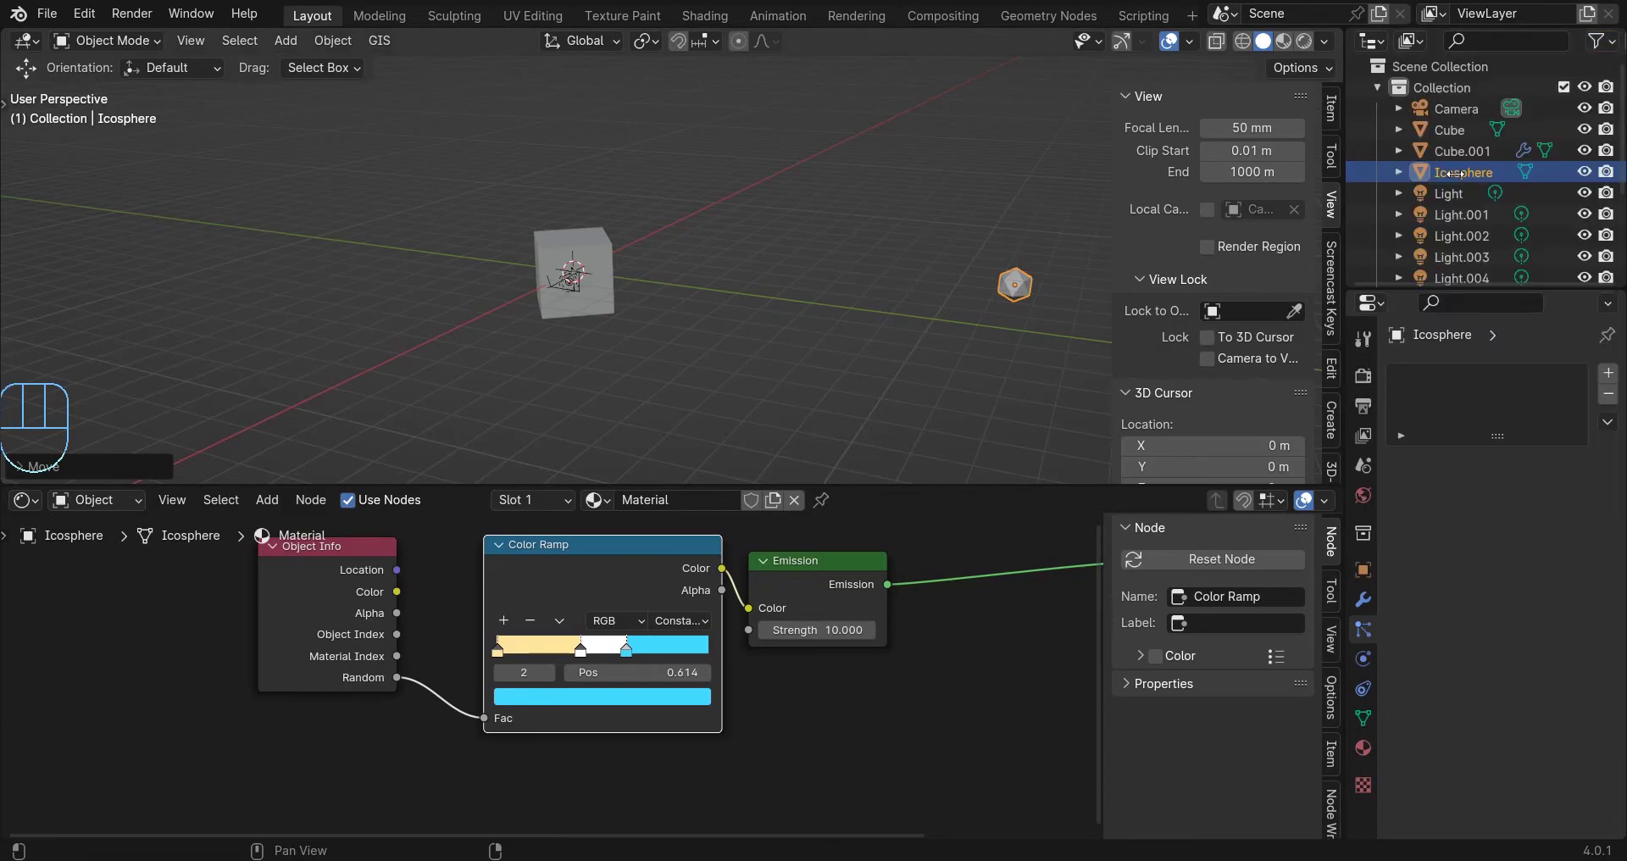
pyautogui.click(1599, 40)
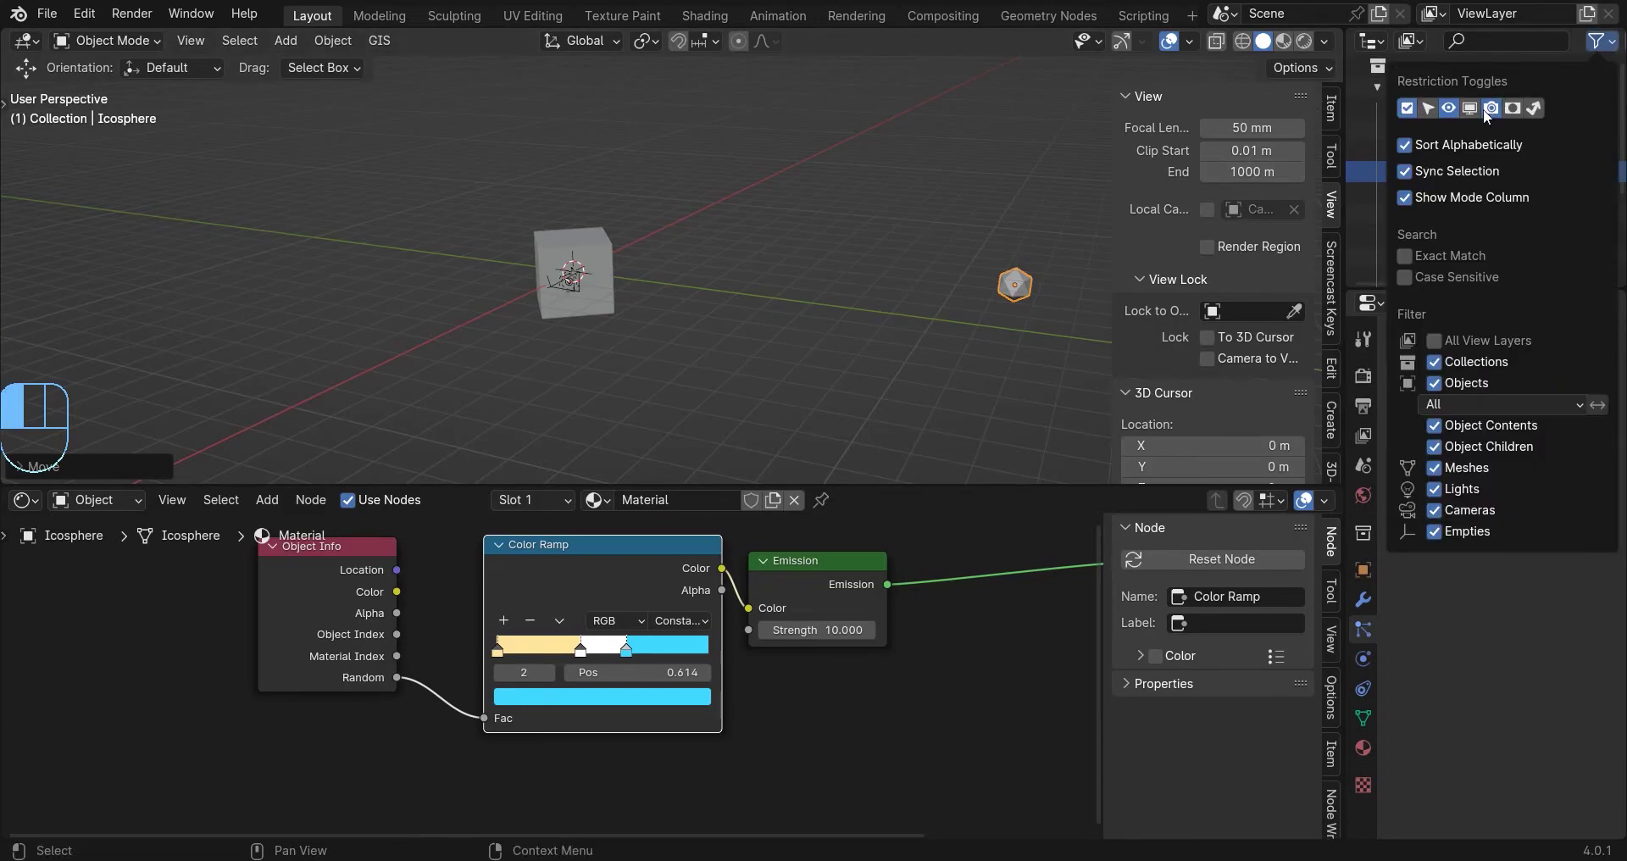
pyautogui.click(1606, 173)
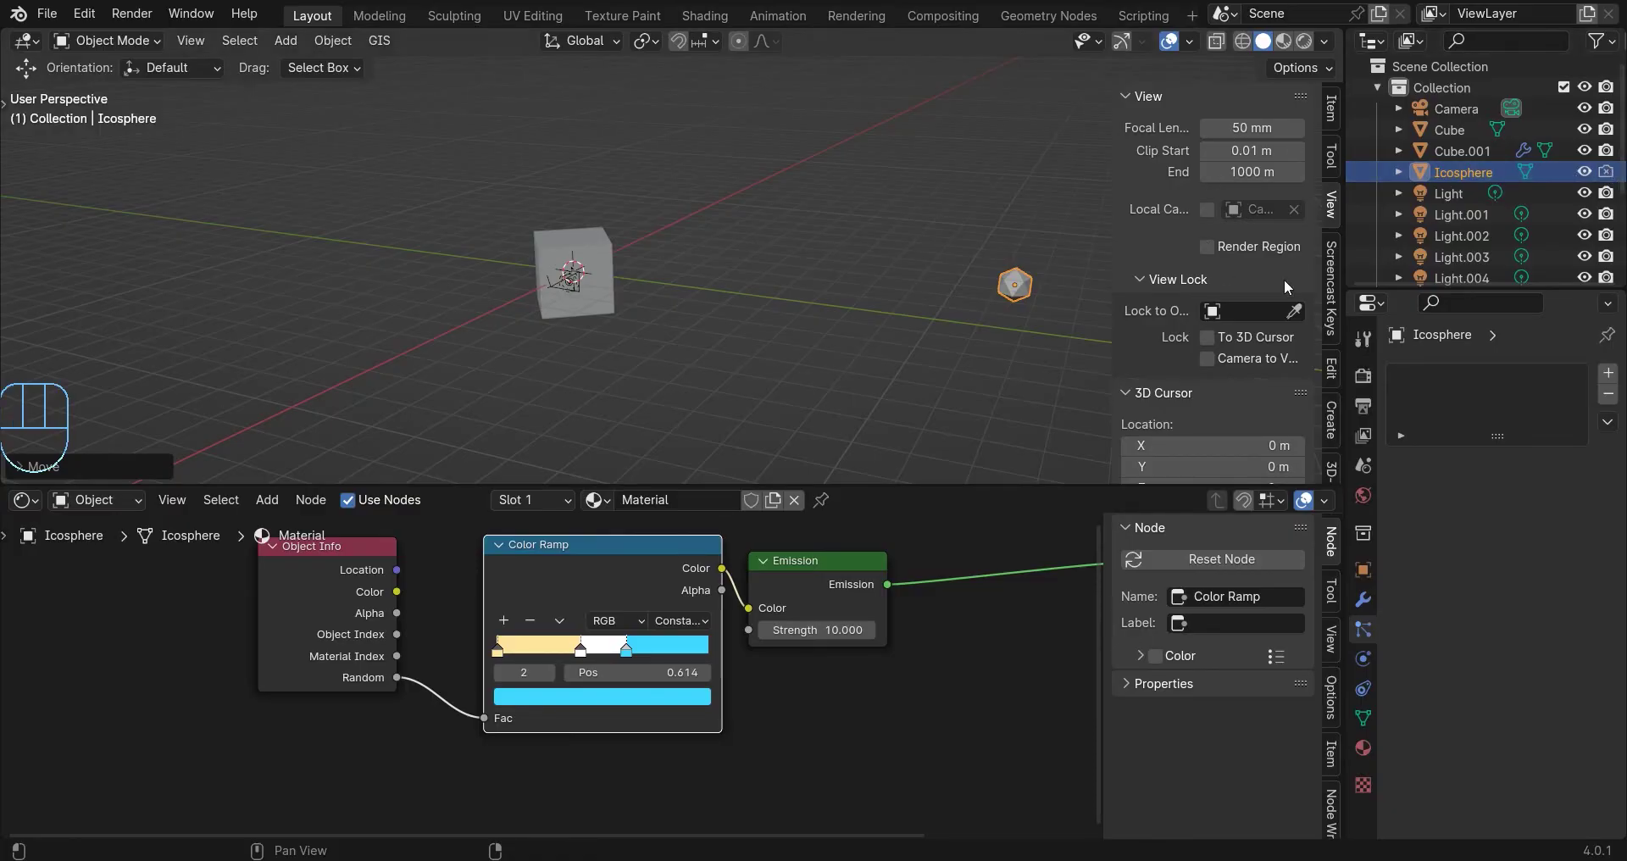
pyautogui.click(604, 296)
pyautogui.press('KP_0')
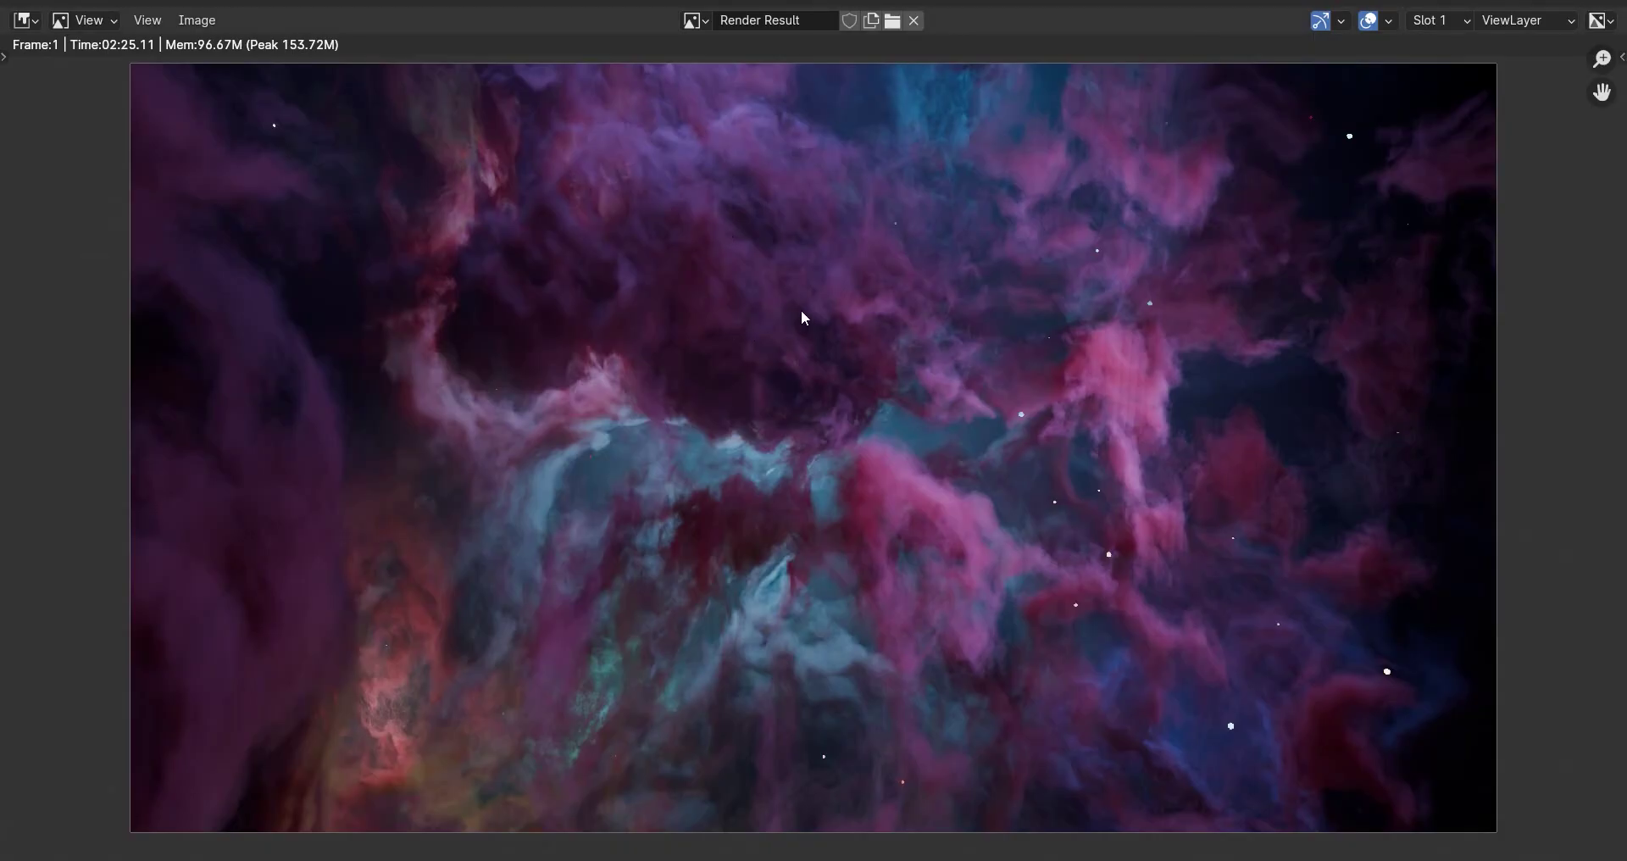
# Inspect the clouds and stars in the finished render at several zoom levels, then close the render window.
pyautogui.scroll(-3, 1068, 381)
pyautogui.scroll(1, 1018, 489)
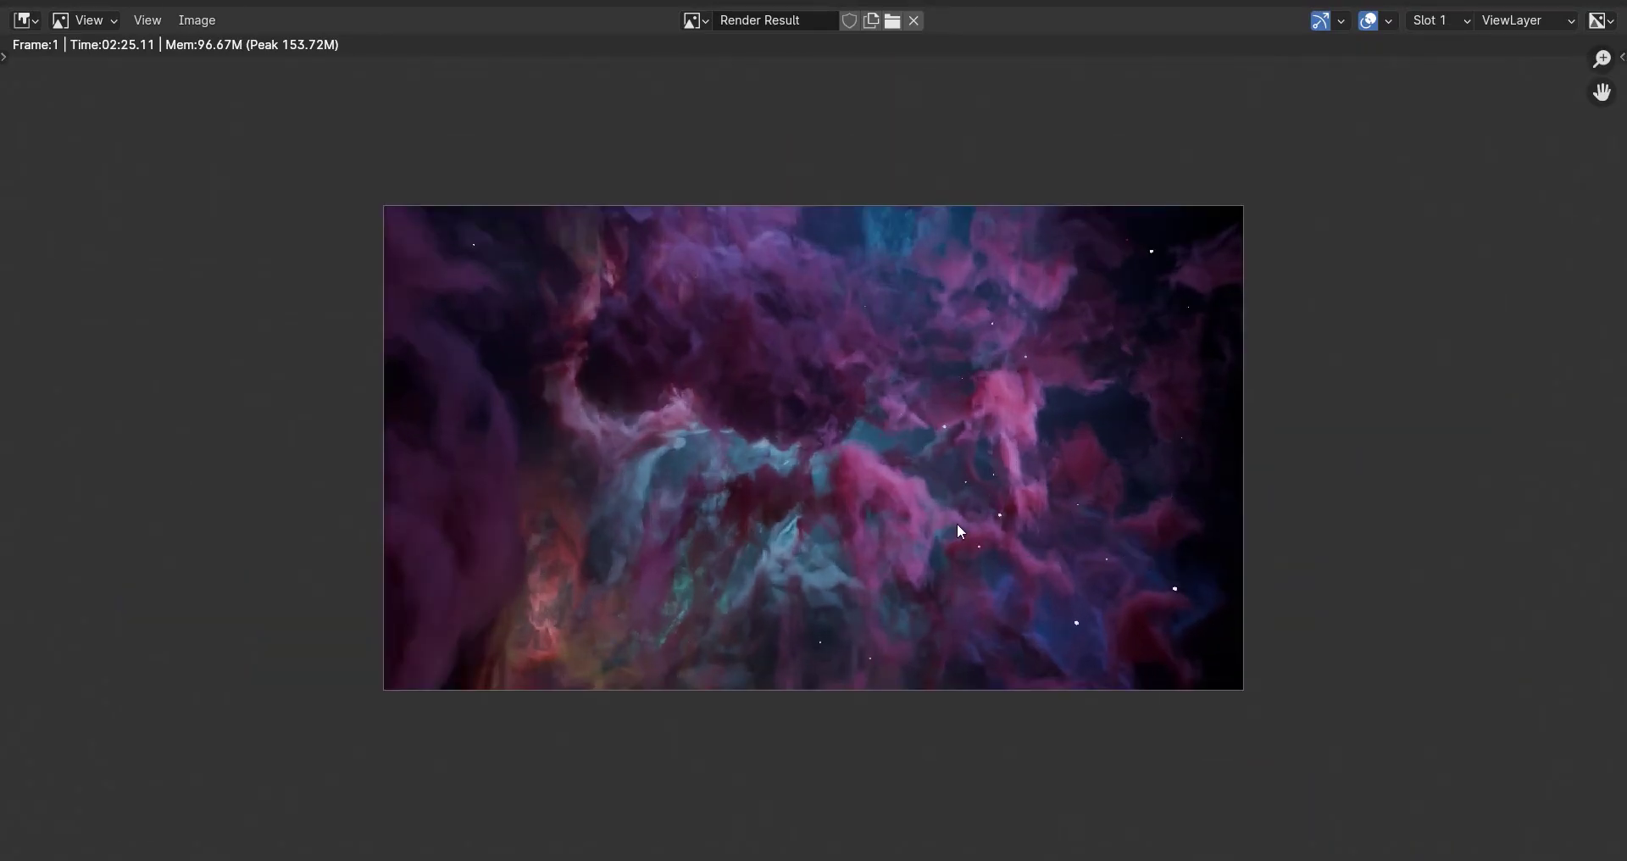
pyautogui.scroll(1, 868, 458)
pyautogui.scroll(2, 867, 456)
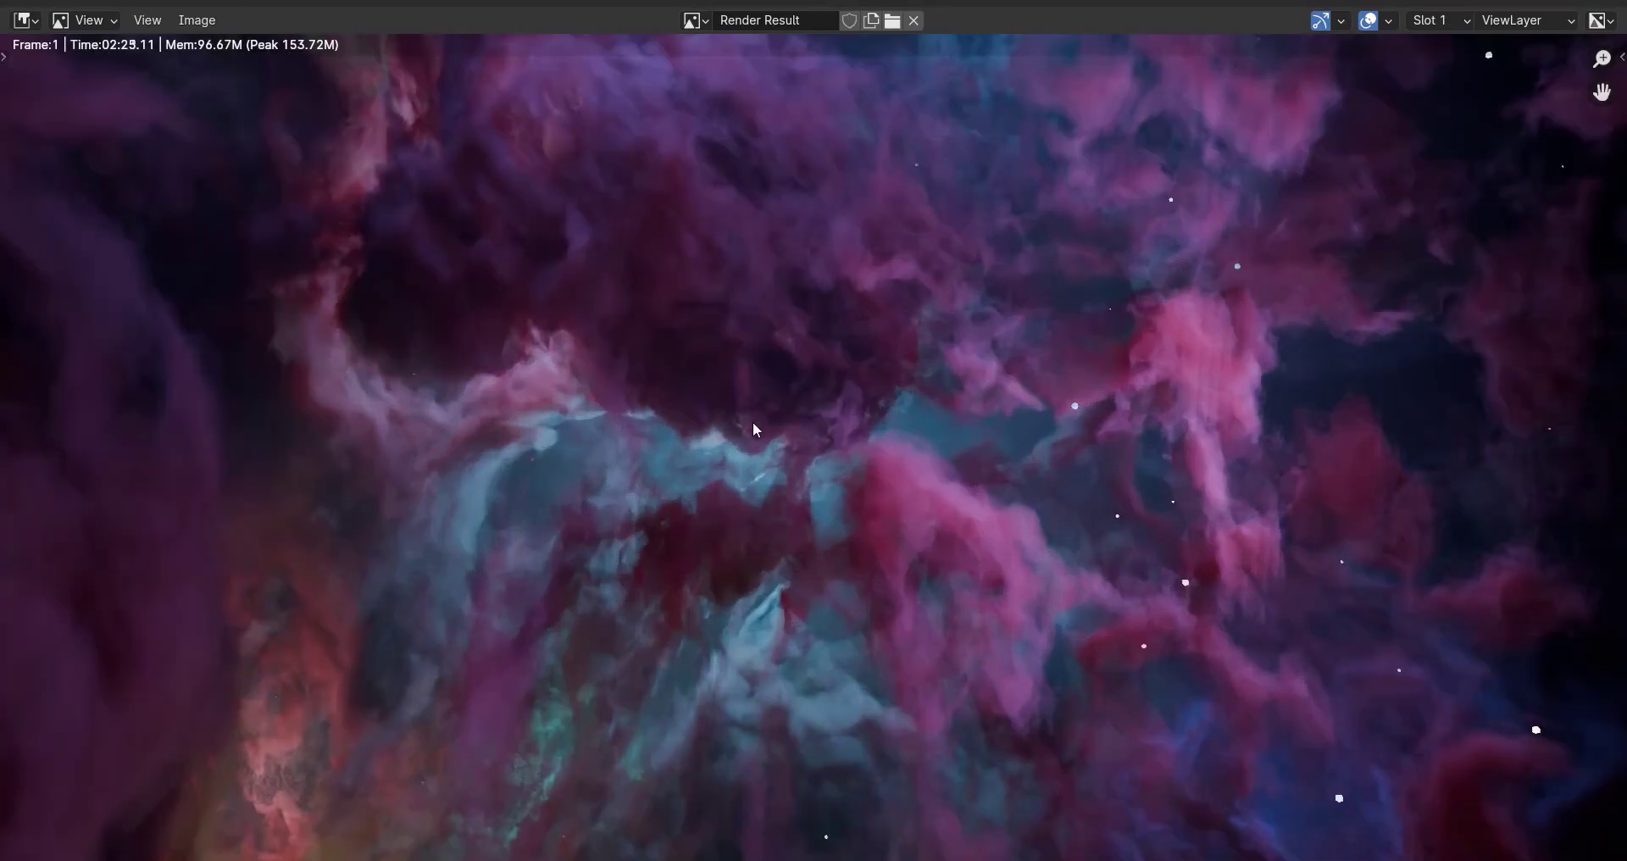
pyautogui.scroll(-2, 754, 426)
pyautogui.scroll(2, 753, 423)
pyautogui.scroll(-2, 752, 424)
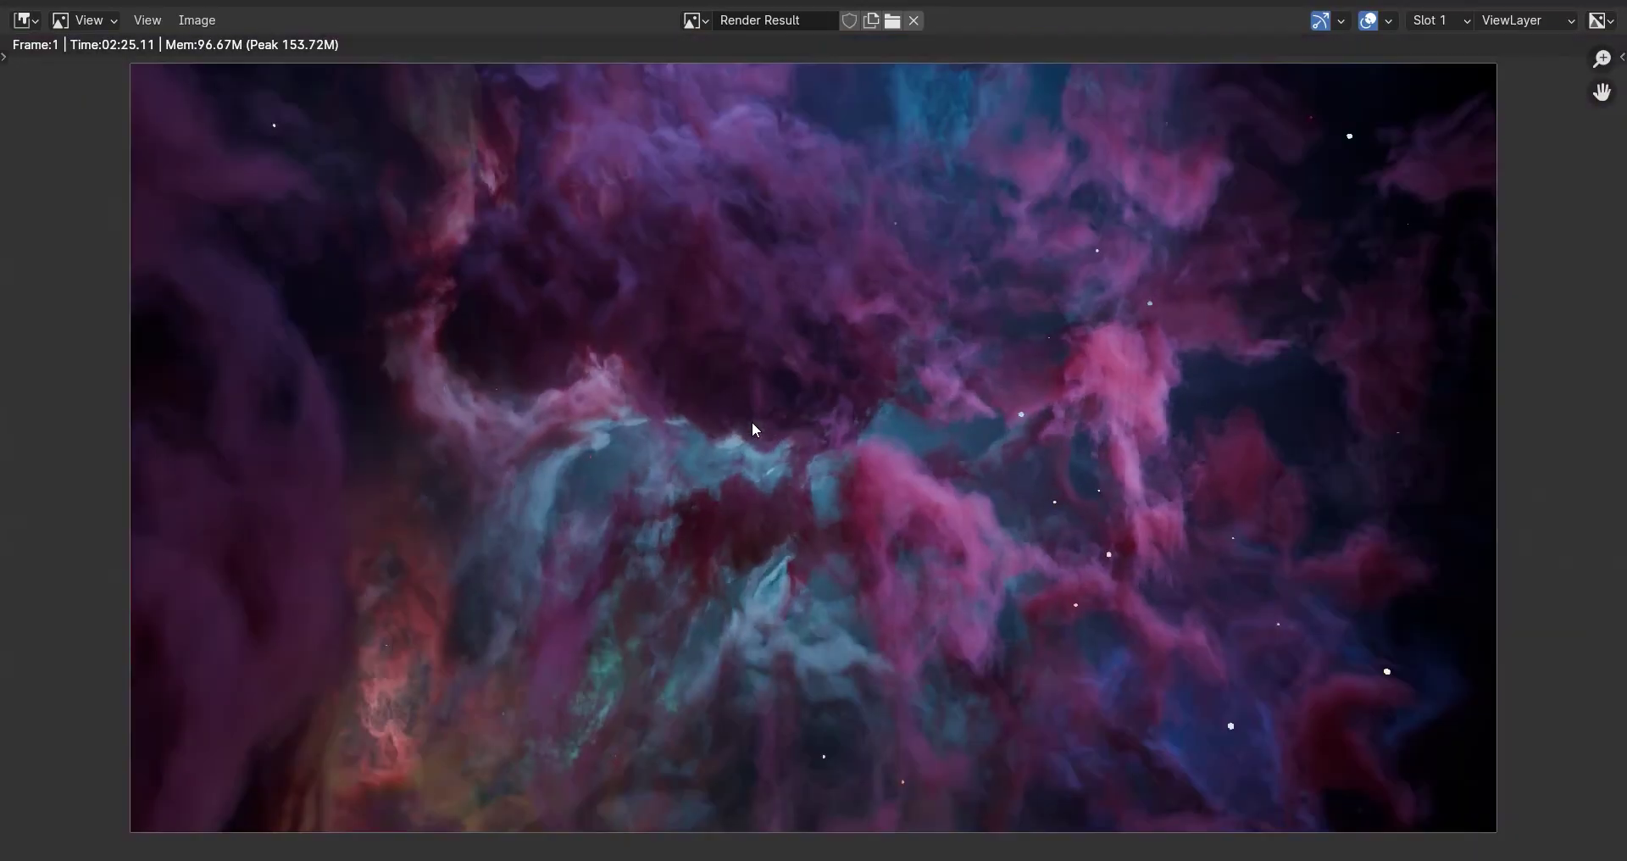
pyautogui.scroll(1, 729, 449)
pyautogui.click(1606, 5)
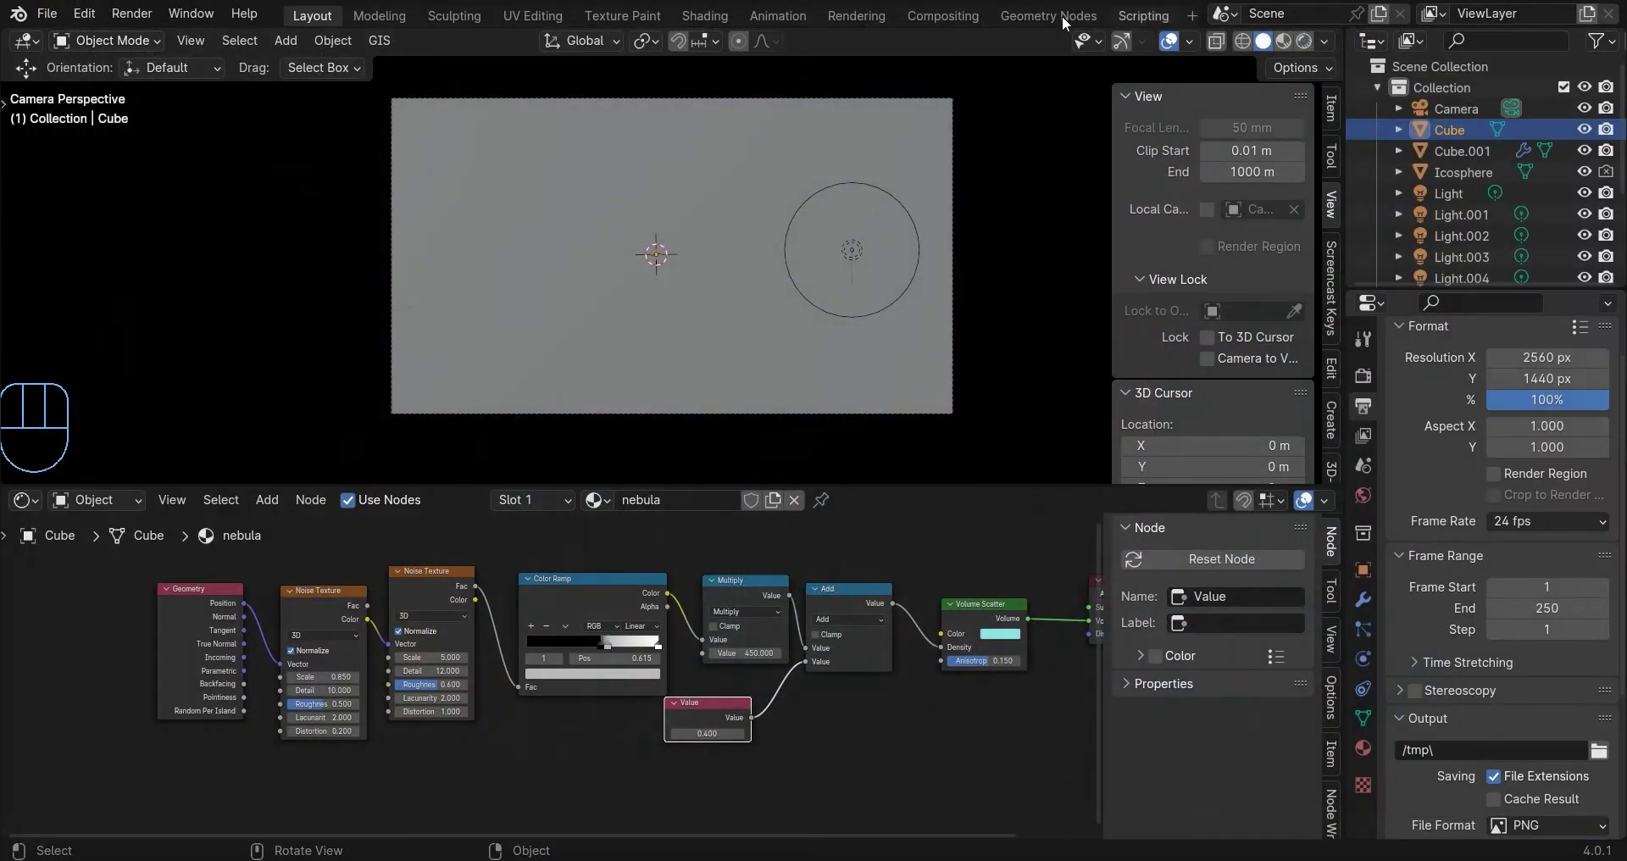
# Enable compositing nodes and insert a Glare node set to Fog Glow between Render Layers and Composite.
pyautogui.click(943, 16)
pyautogui.click(266, 44)
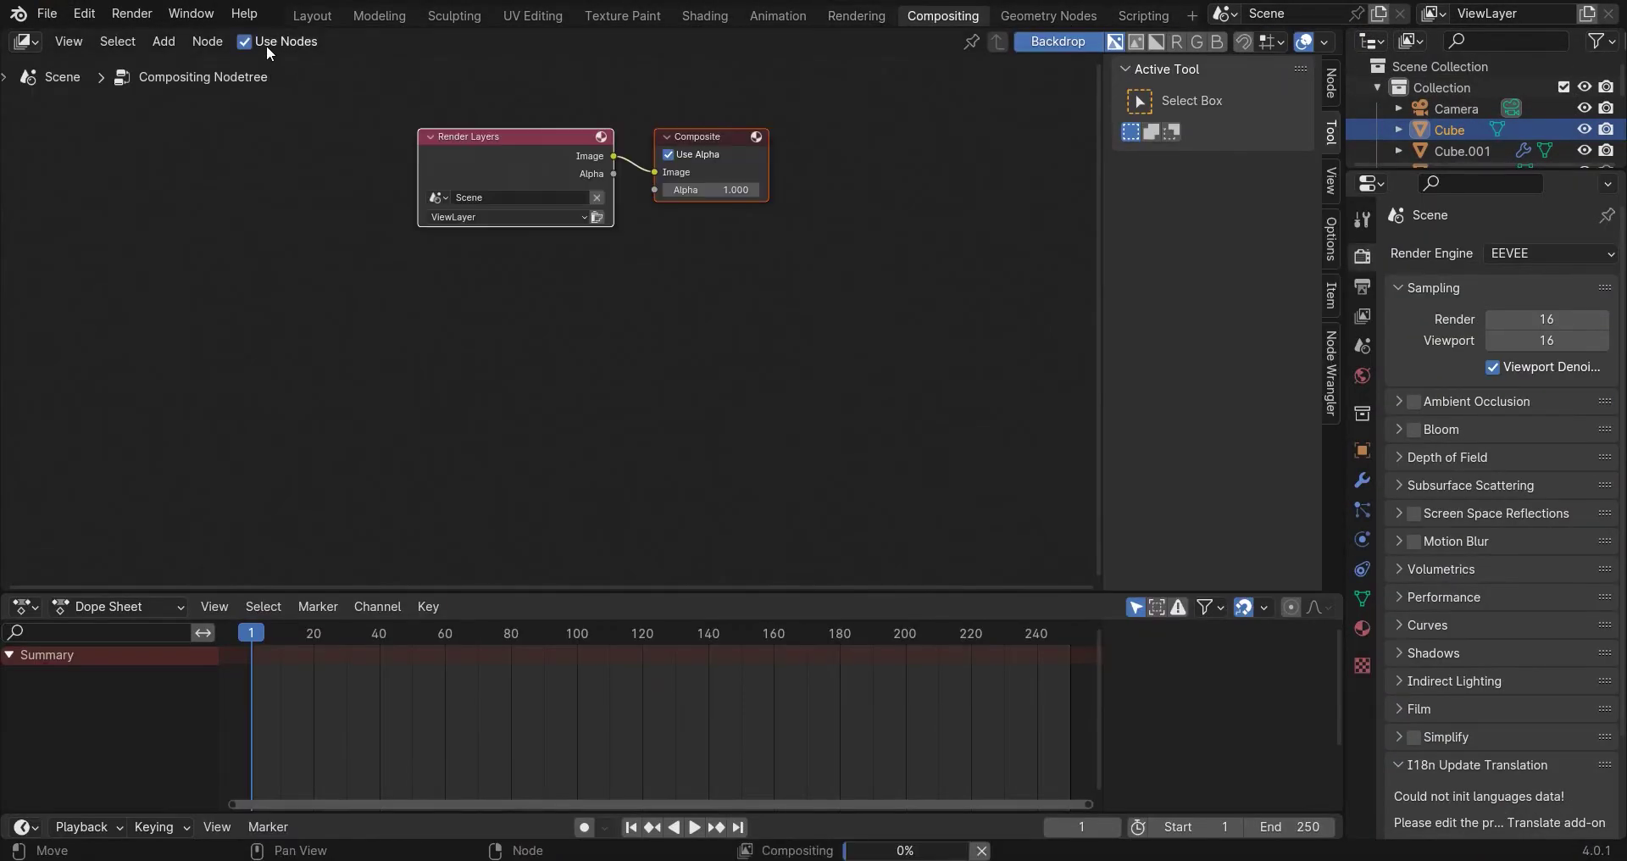
pyautogui.click(163, 42)
pyautogui.moveTo(197, 137)
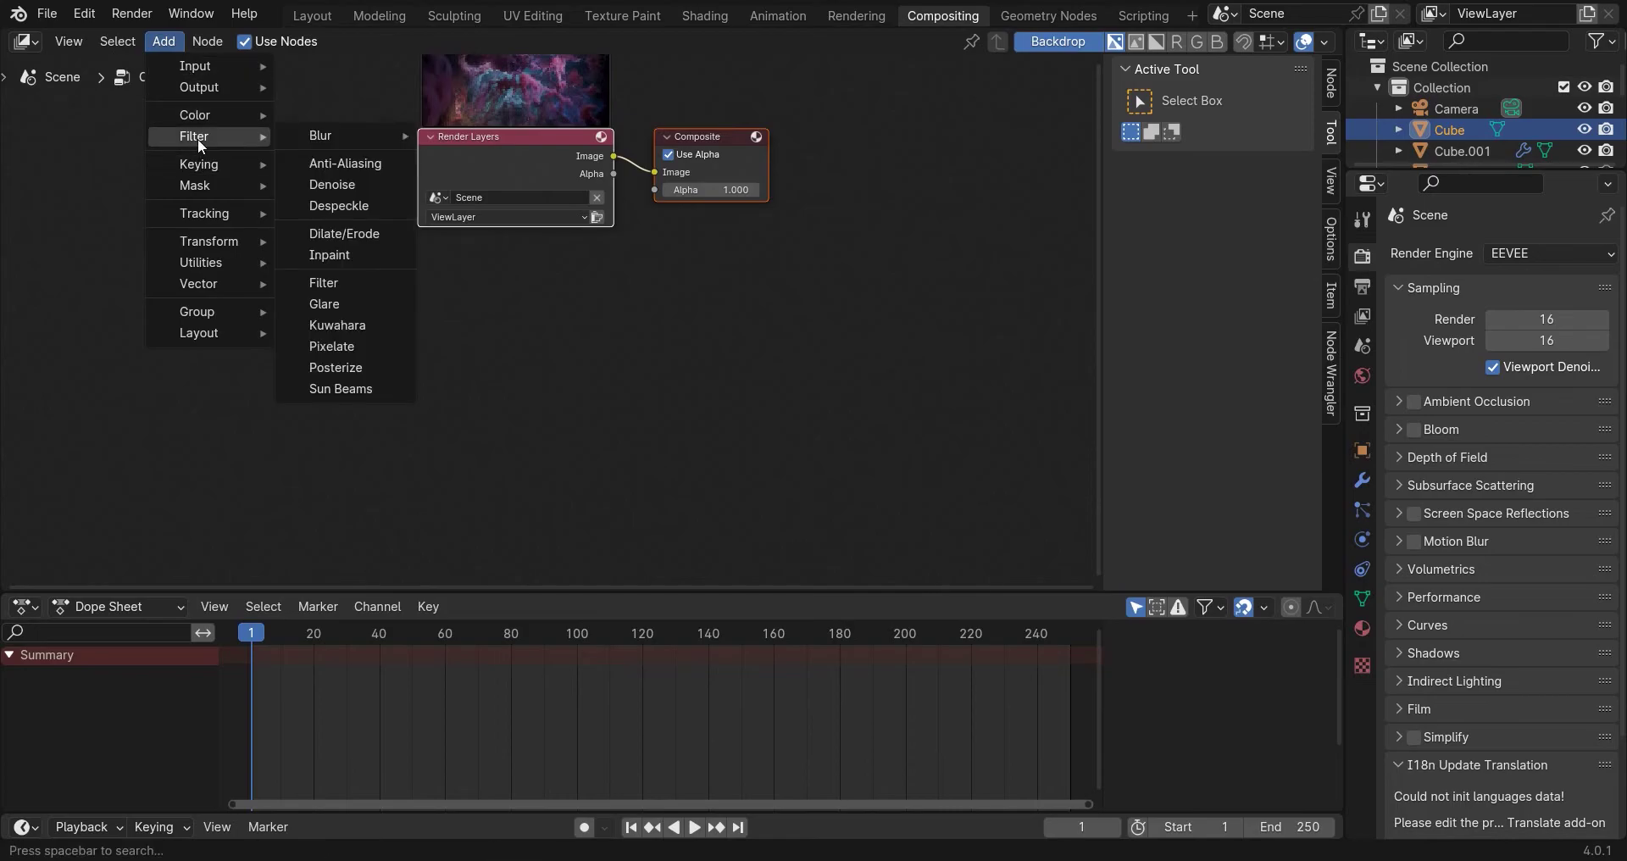
pyautogui.click(332, 302)
pyautogui.click(687, 132)
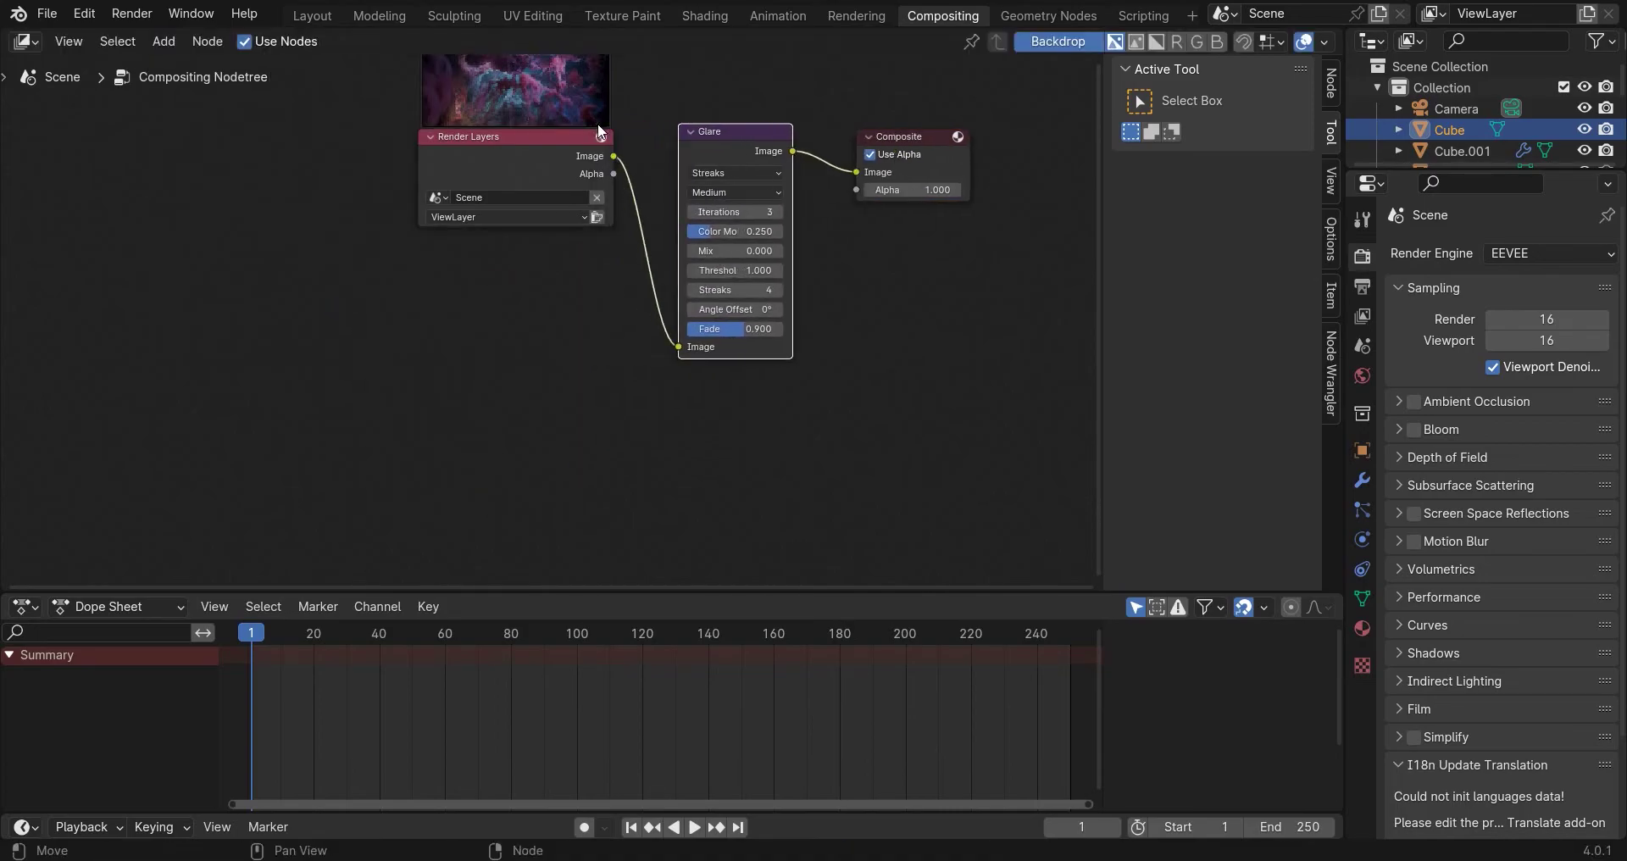
pyautogui.click(729, 175)
pyautogui.click(731, 247)
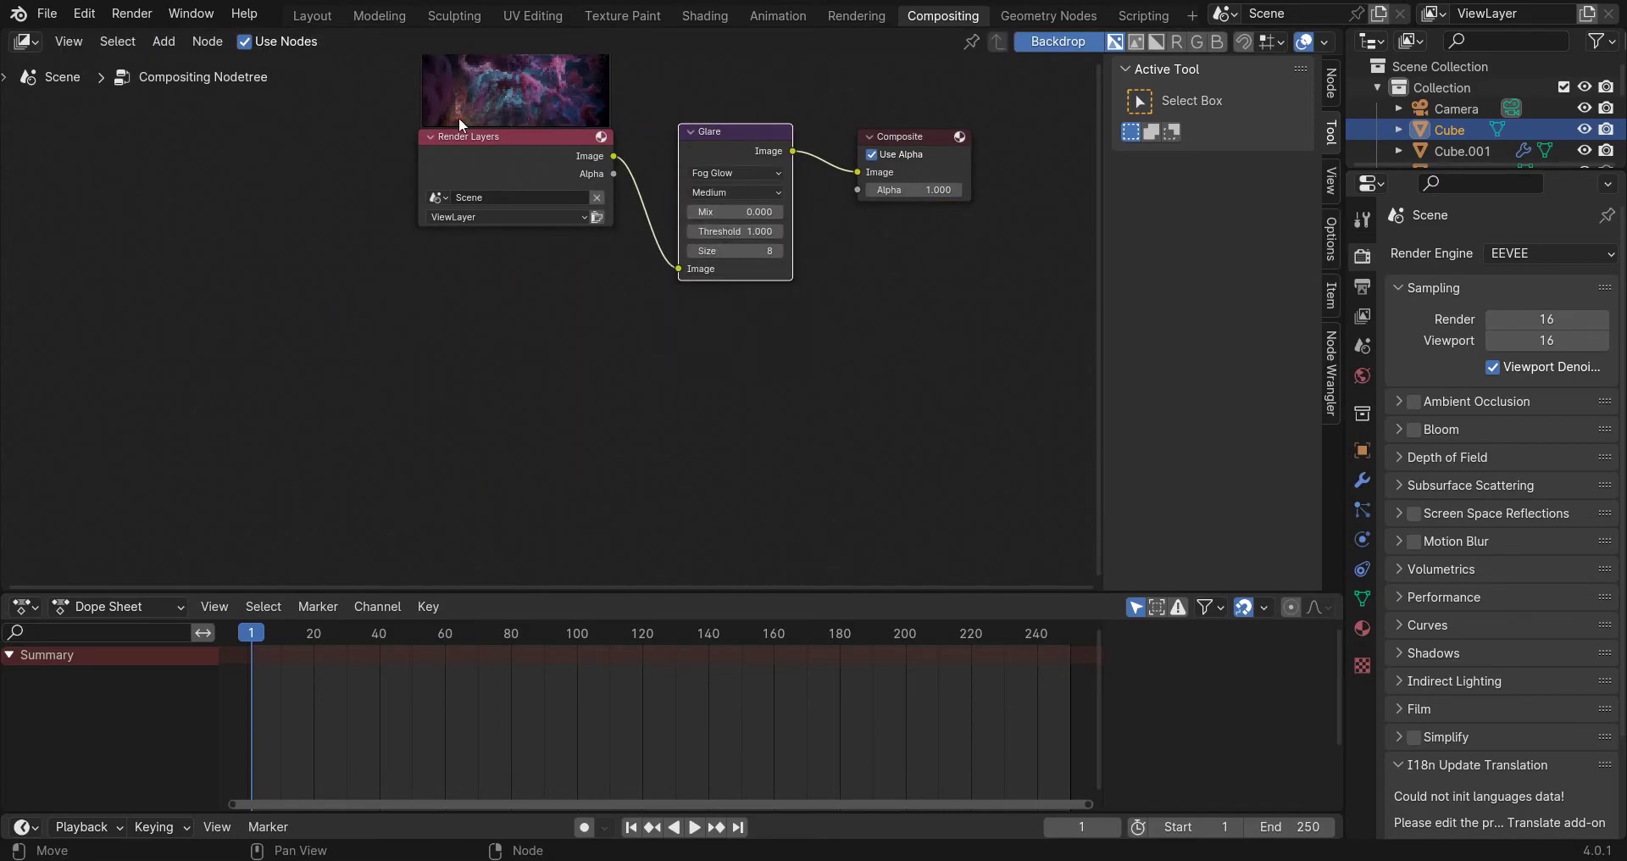
# Add a Viewer node and feed it the Fog Glow node's image output.
pyautogui.click(164, 42)
pyautogui.moveTo(196, 95)
pyautogui.click(335, 129)
pyautogui.click(824, 172)
pyautogui.moveTo(794, 151); pyautogui.dragTo(871, 267)
# Set the Fog Glow node's threshold to 0.2.
pyautogui.moveTo(790, 222); pyautogui.dragTo(723, 171)
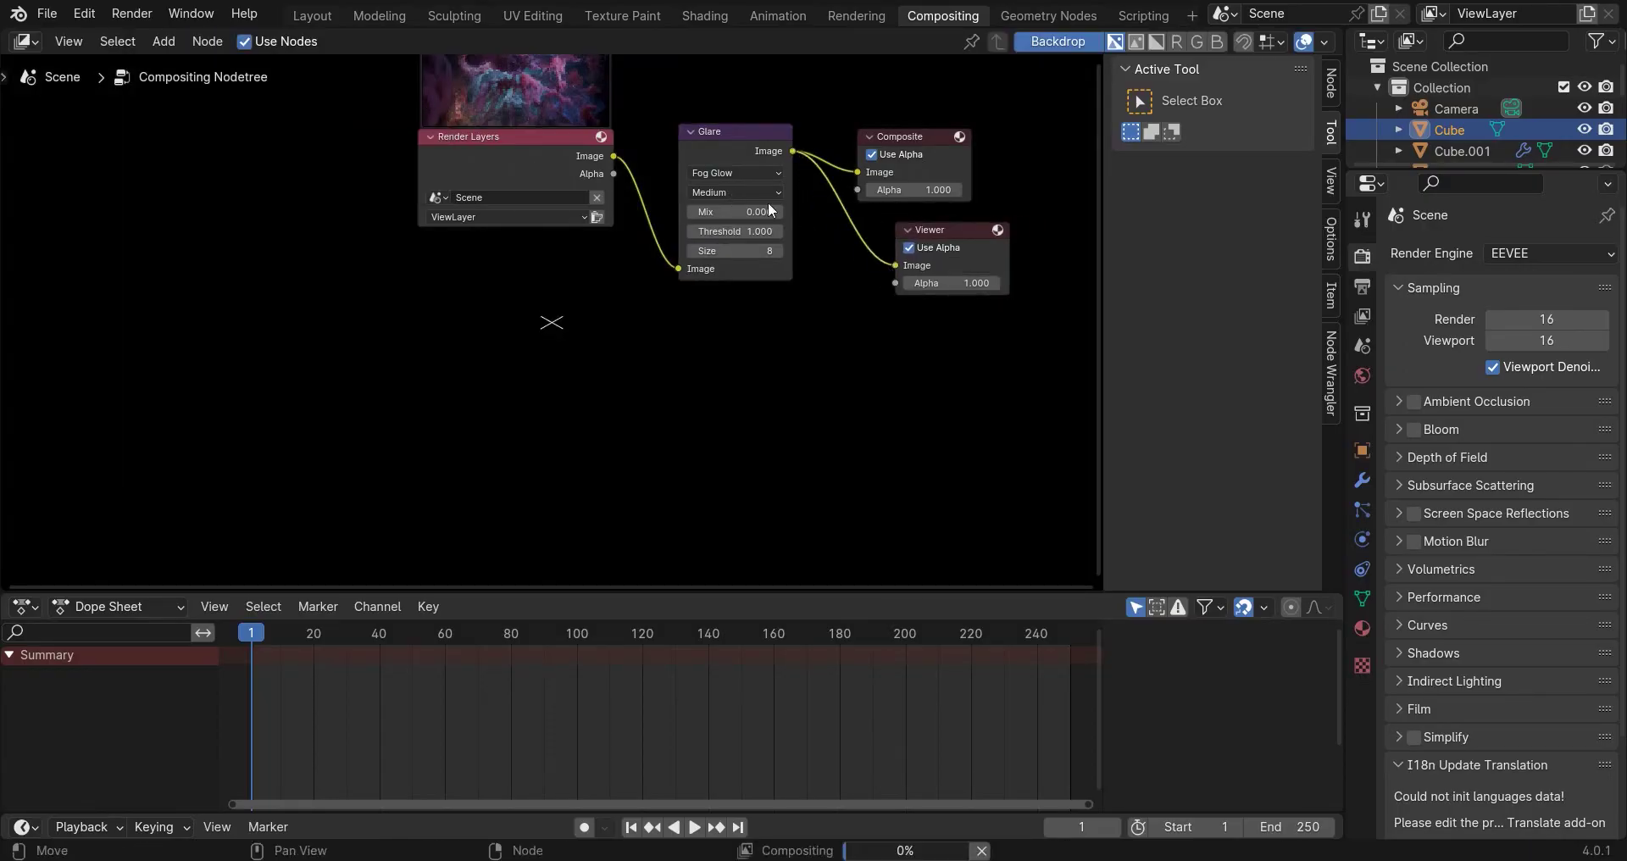
pyautogui.press('BackSpace')
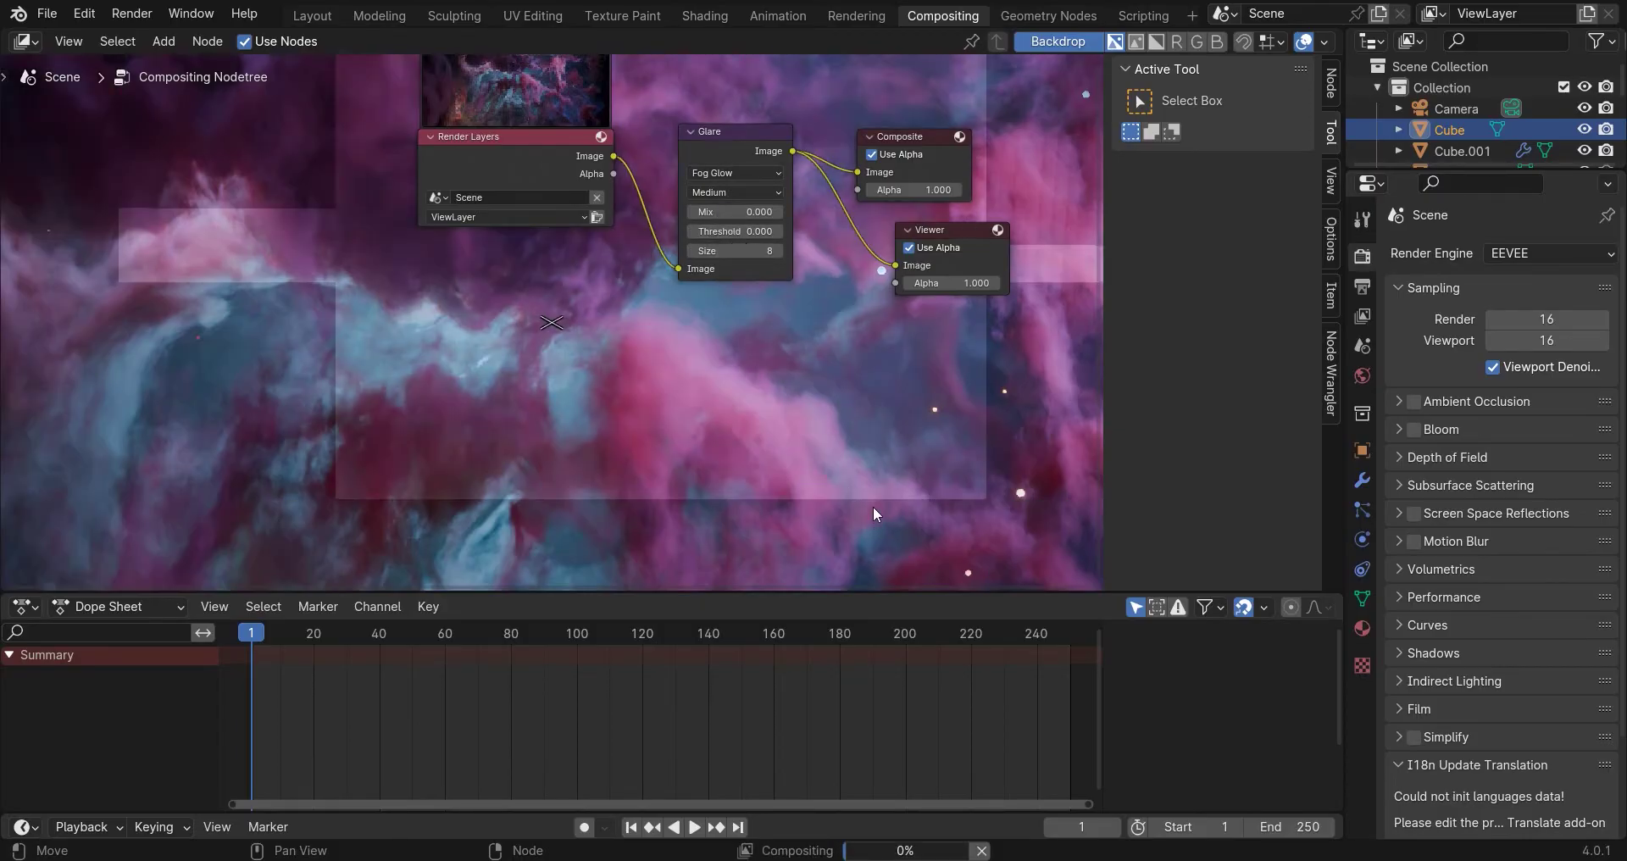
pyautogui.click(780, 231)
pyautogui.click(780, 231)
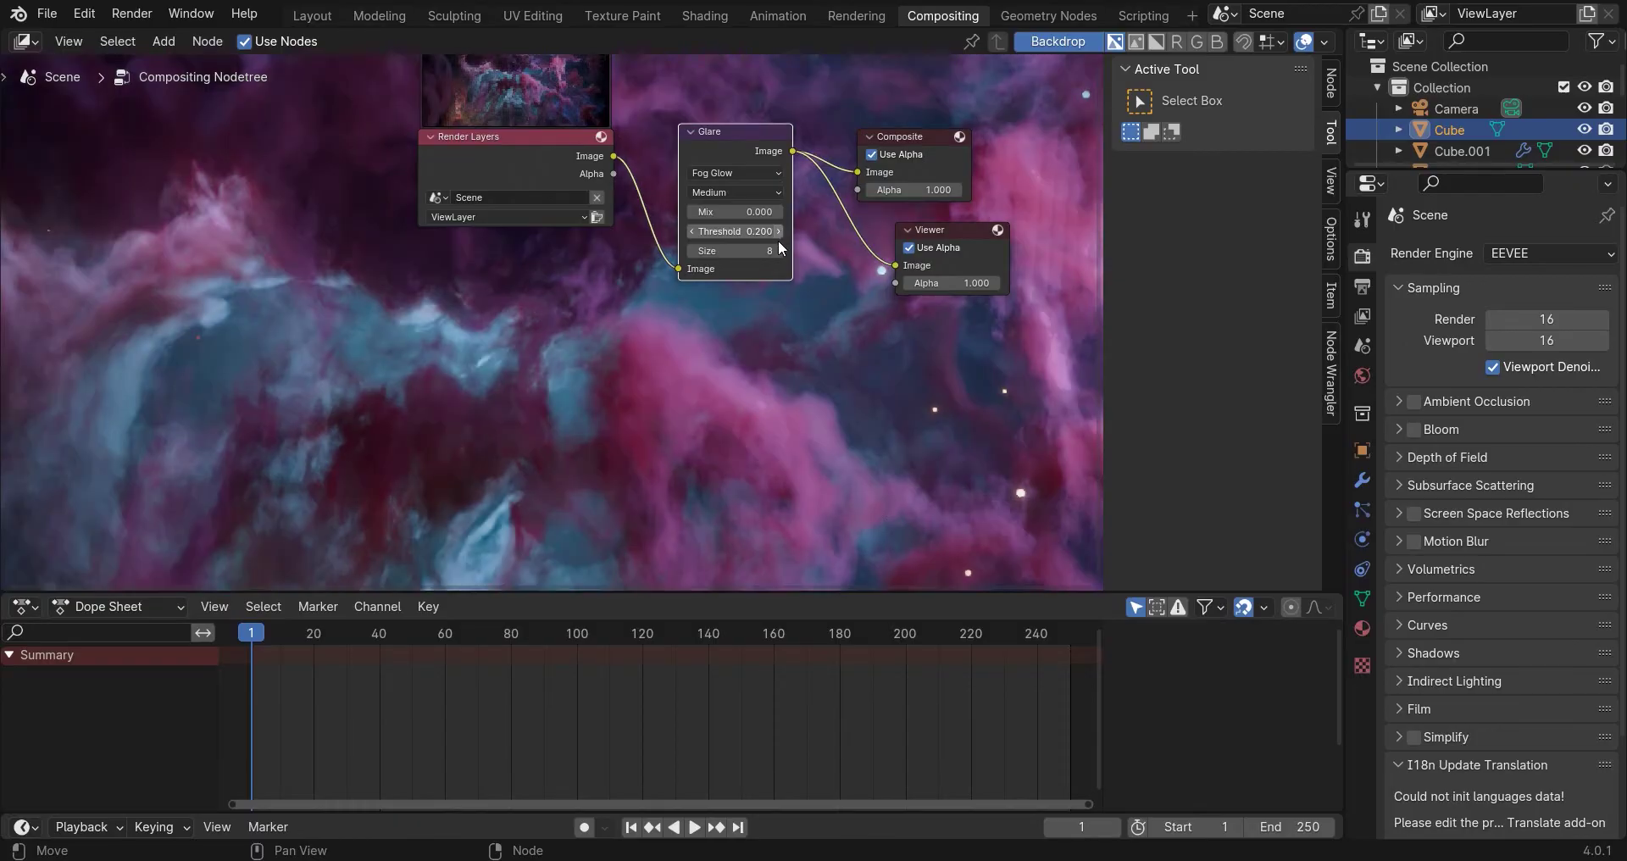
# Duplicate the Glare node, insert the copy before the Viewer node, and set its type to Streaks.
pyautogui.rightClick(707, 149)
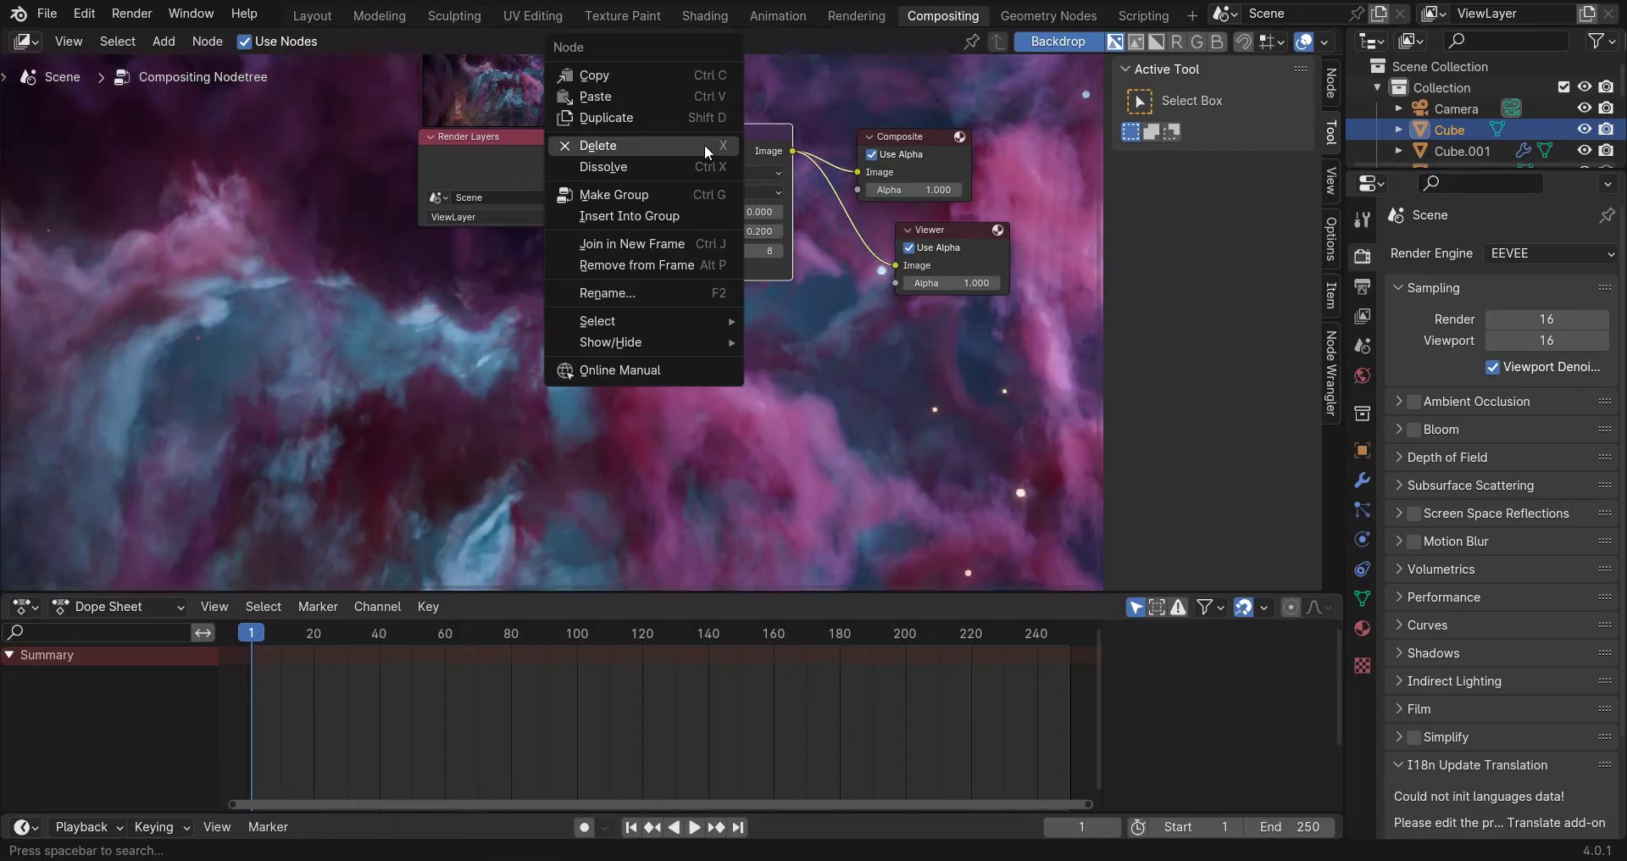
pyautogui.click(616, 125)
pyautogui.click(793, 164)
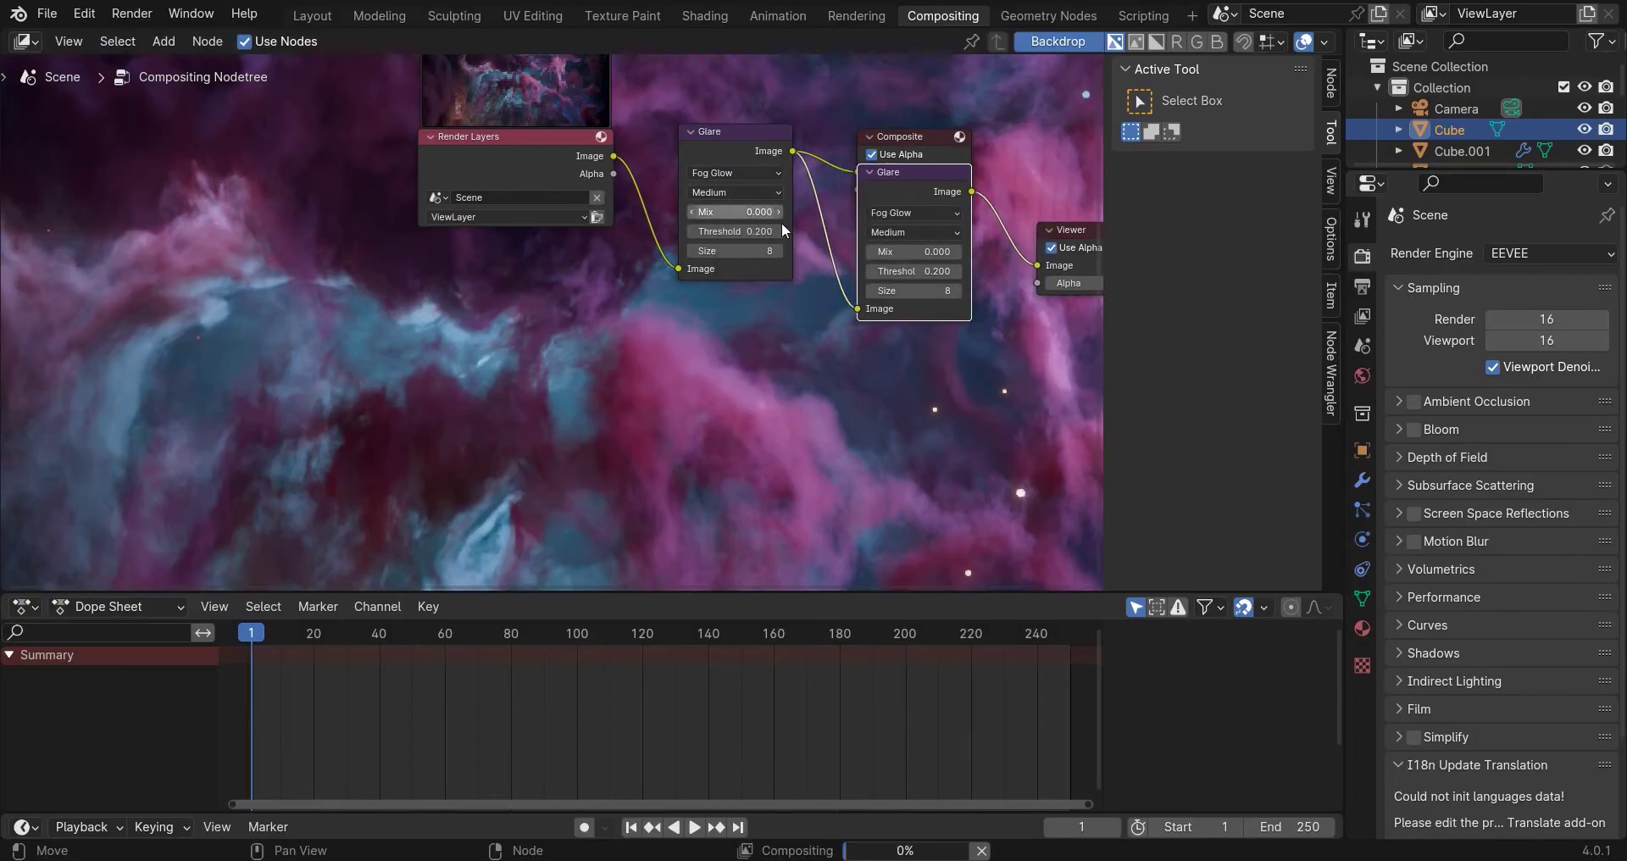
pyautogui.click(915, 213)
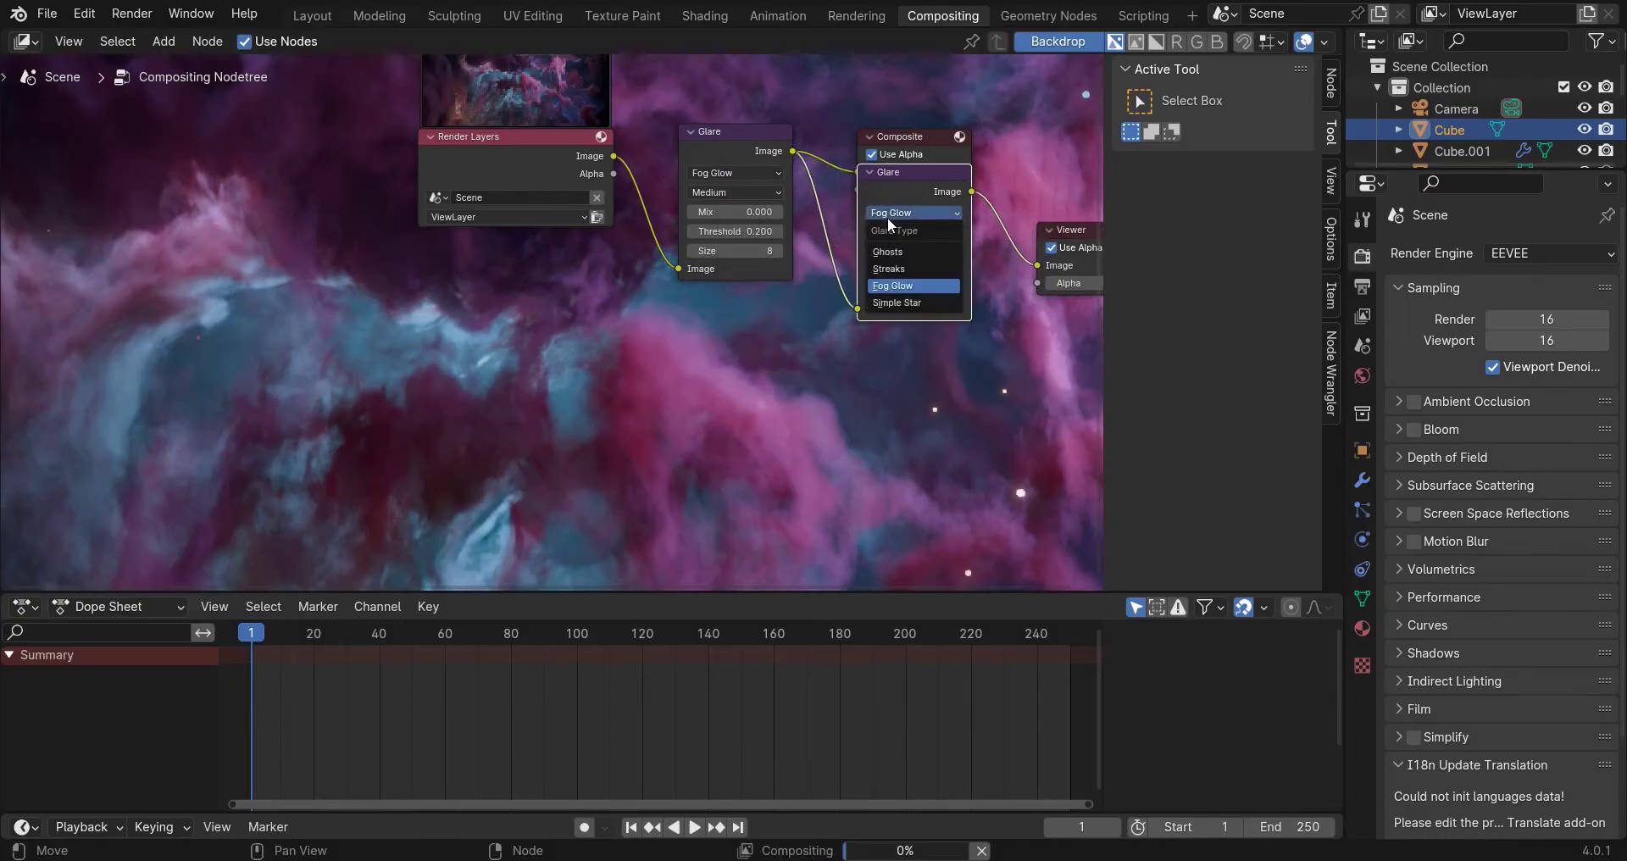
pyautogui.click(913, 270)
# Set the Streaks glare node to 8 streaks, with a threshold of 0.4 and a fade of 0.79.
pyautogui.moveTo(888, 342); pyautogui.dragTo(615, 347, button='middle')
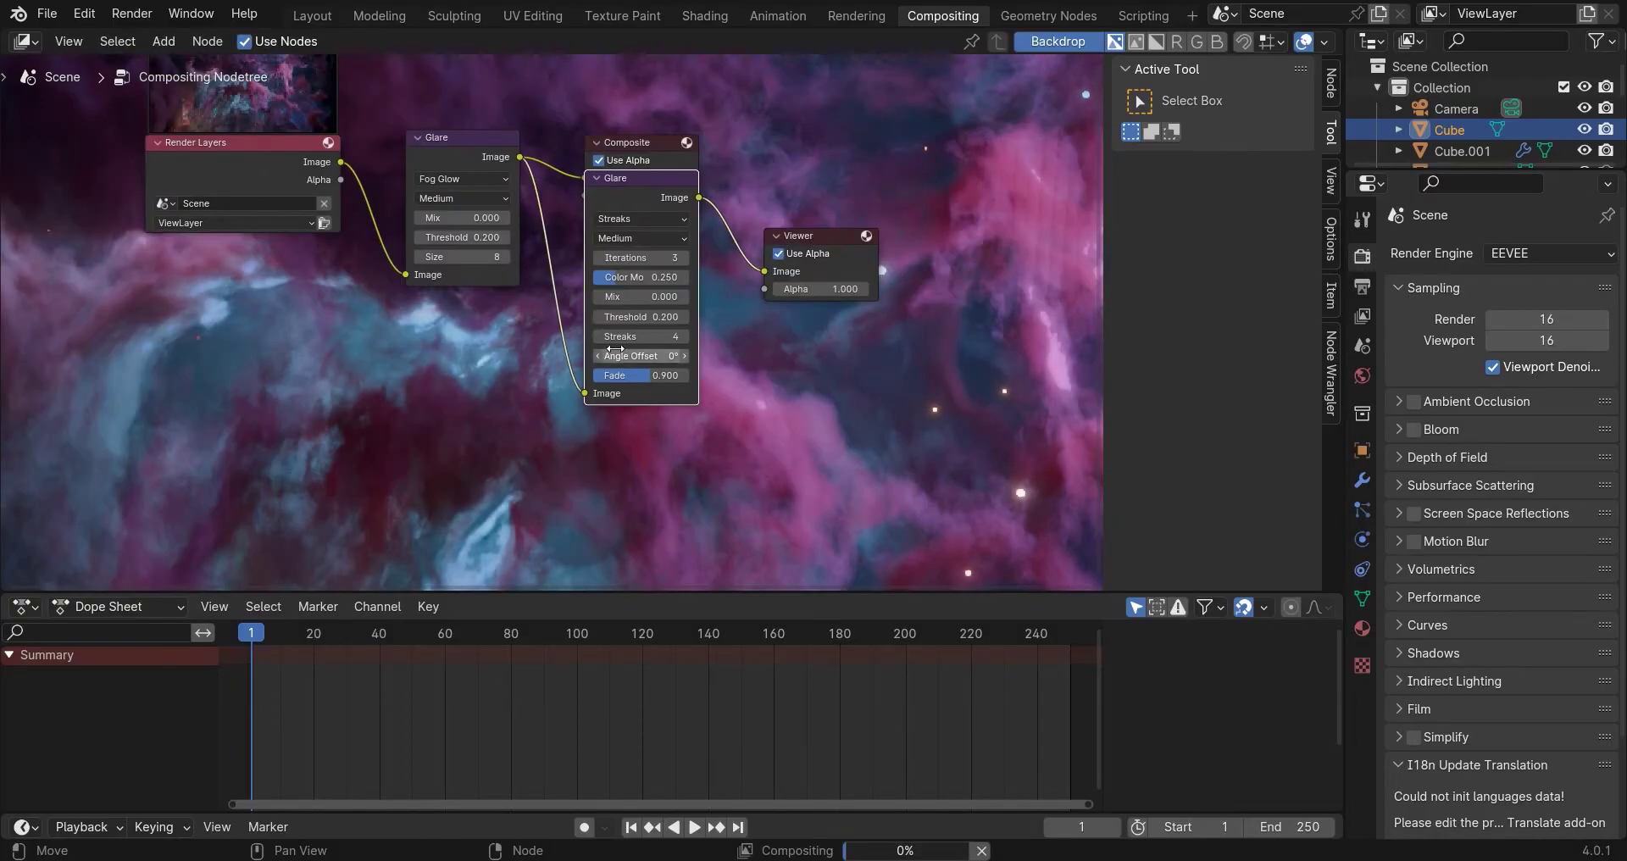
pyautogui.scroll(3, 726, 432)
pyautogui.moveTo(720, 344); pyautogui.dragTo(763, 345)
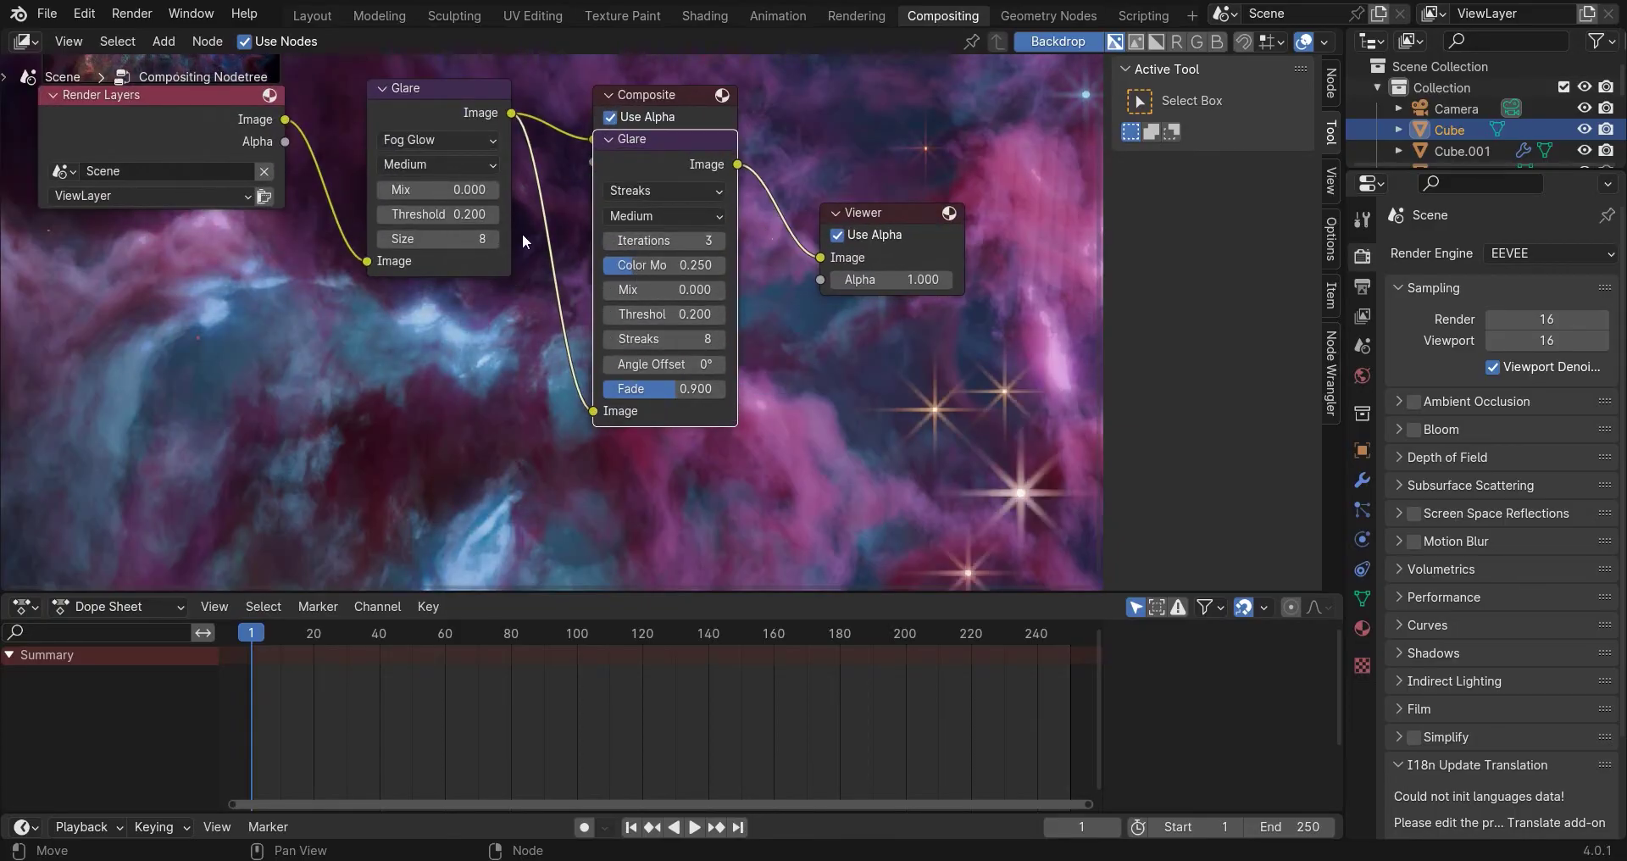
pyautogui.scroll(2, 522, 232)
pyautogui.click(815, 313)
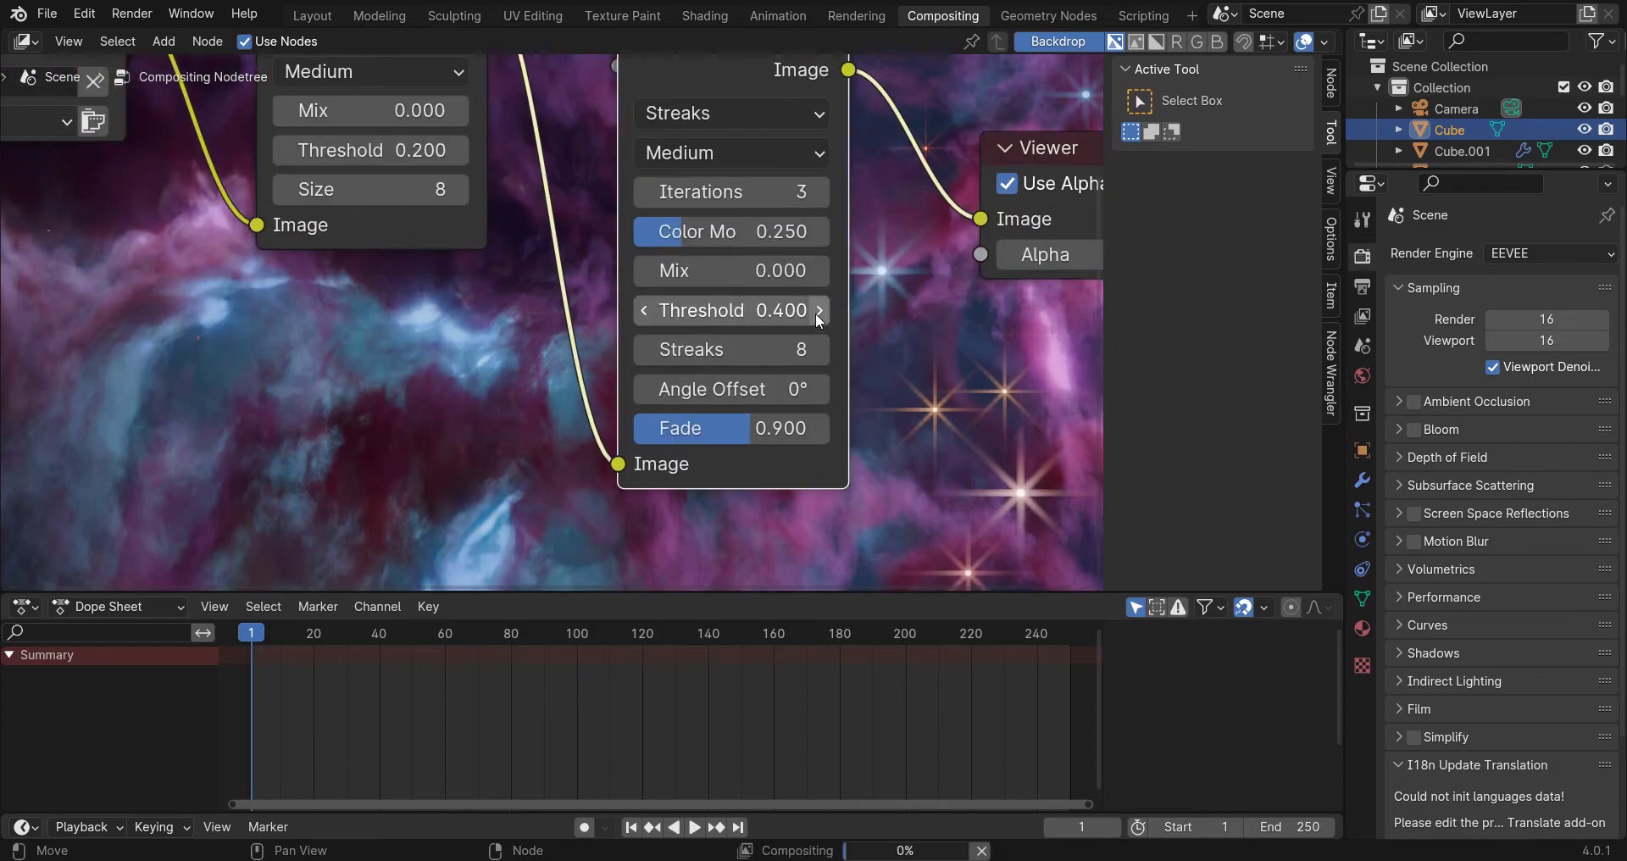
pyautogui.moveTo(734, 432); pyautogui.dragTo(656, 420)
pyautogui.scroll(-1, 742, 428)
pyautogui.scroll(1, 653, 414)
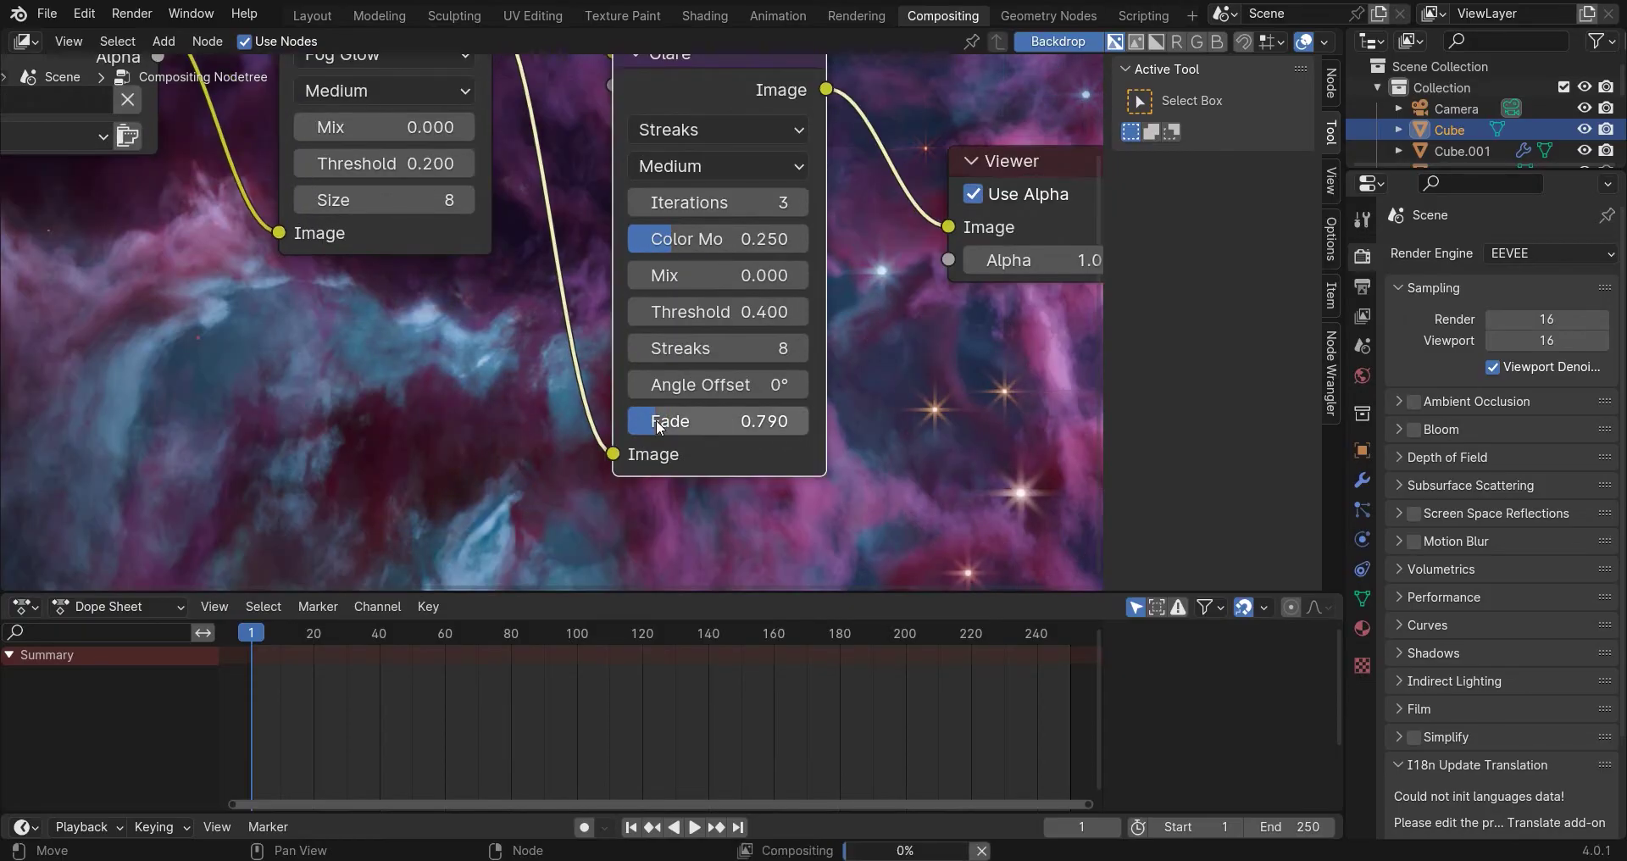
# Set the Streaks glare node's color modulation to 0.515, mix to 0.1 and threshold to 0.5.
pyautogui.moveTo(700, 253); pyautogui.dragTo(812, 356)
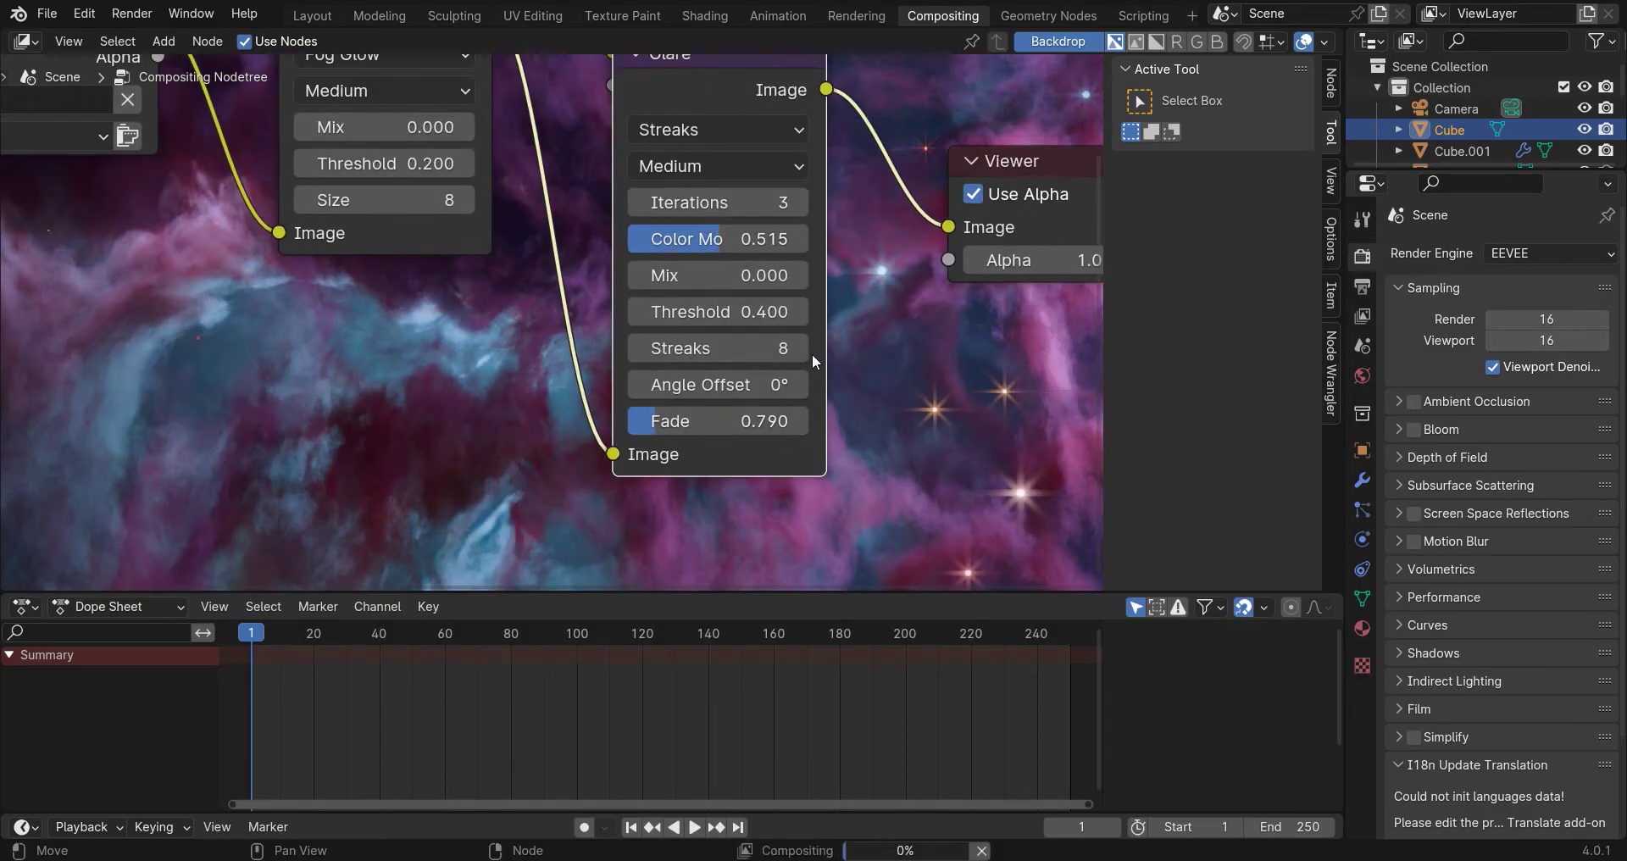
pyautogui.scroll(3, 709, 270)
pyautogui.tripleClick(867, 264)
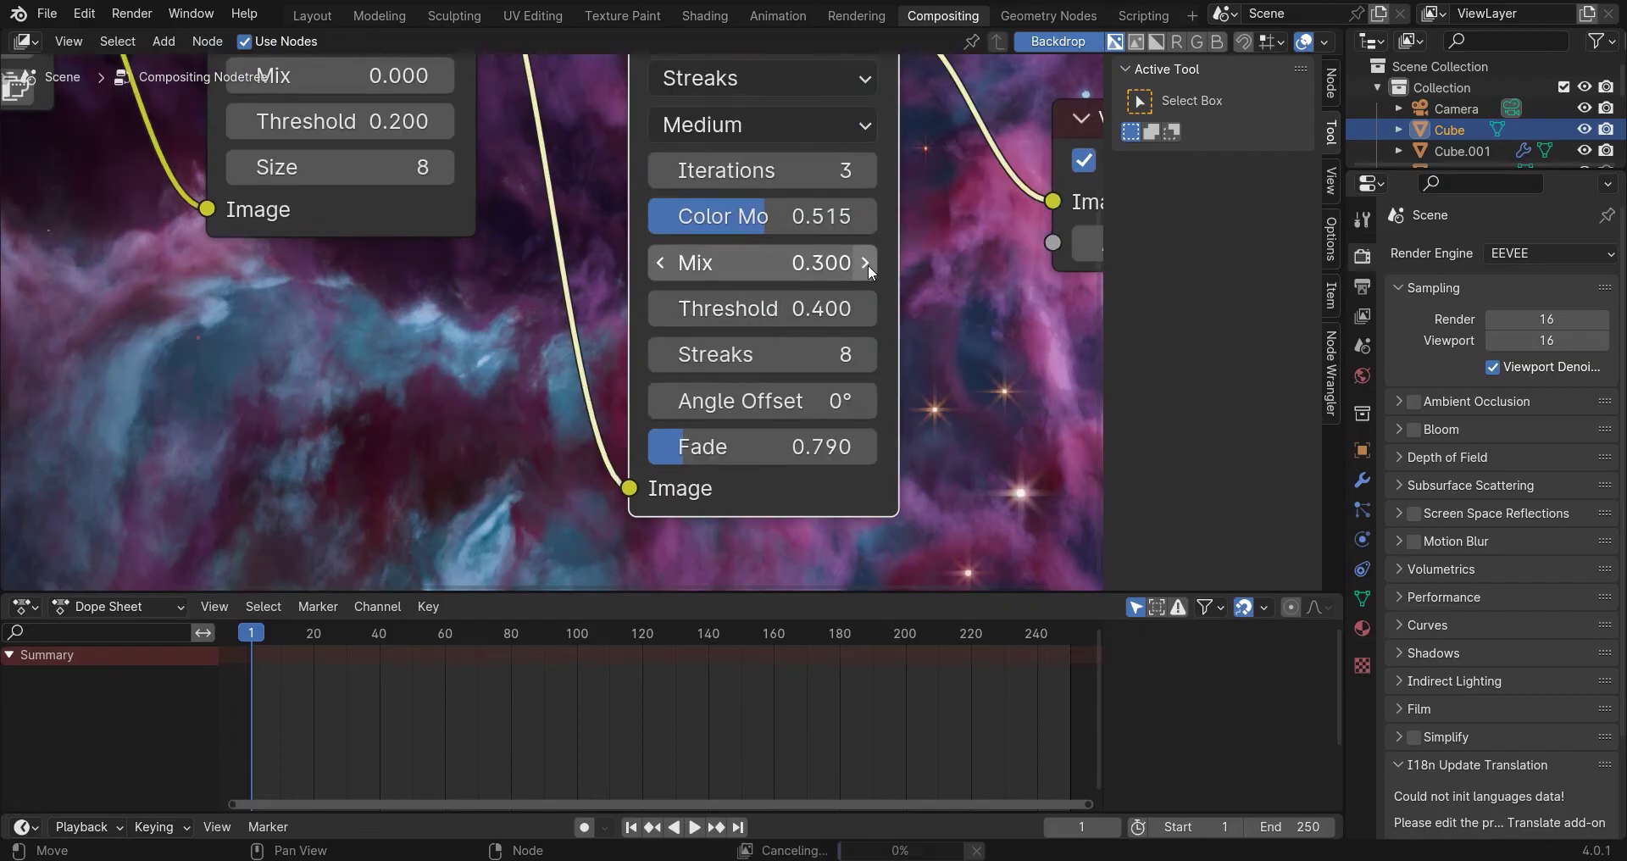
pyautogui.moveTo(868, 264); pyautogui.dragTo(658, 268)
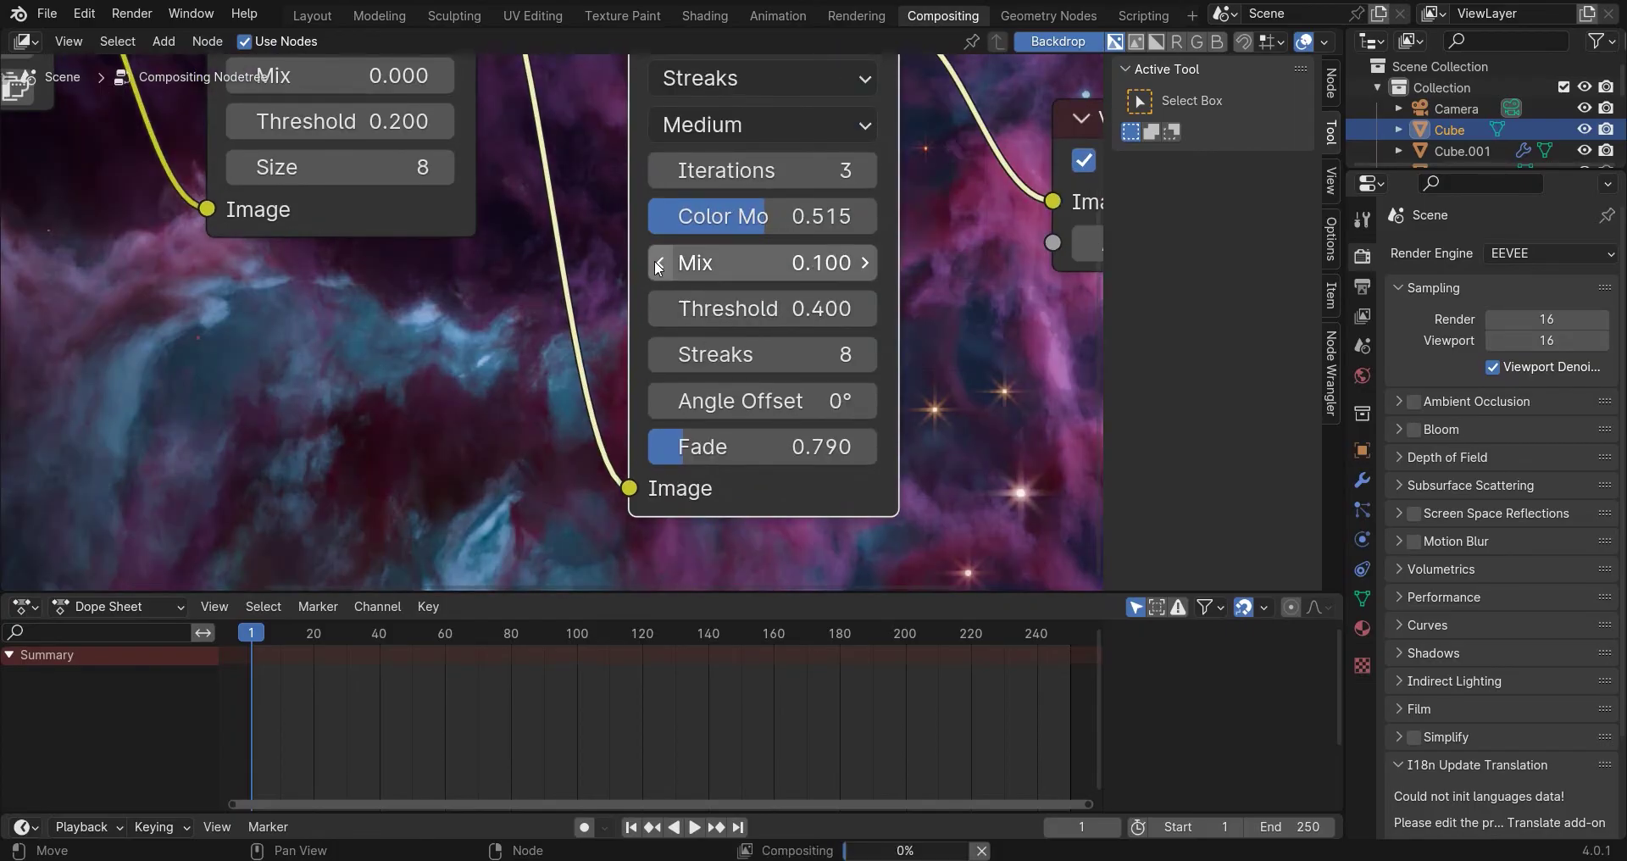
pyautogui.click(871, 309)
pyautogui.scroll(-4, 753, 168)
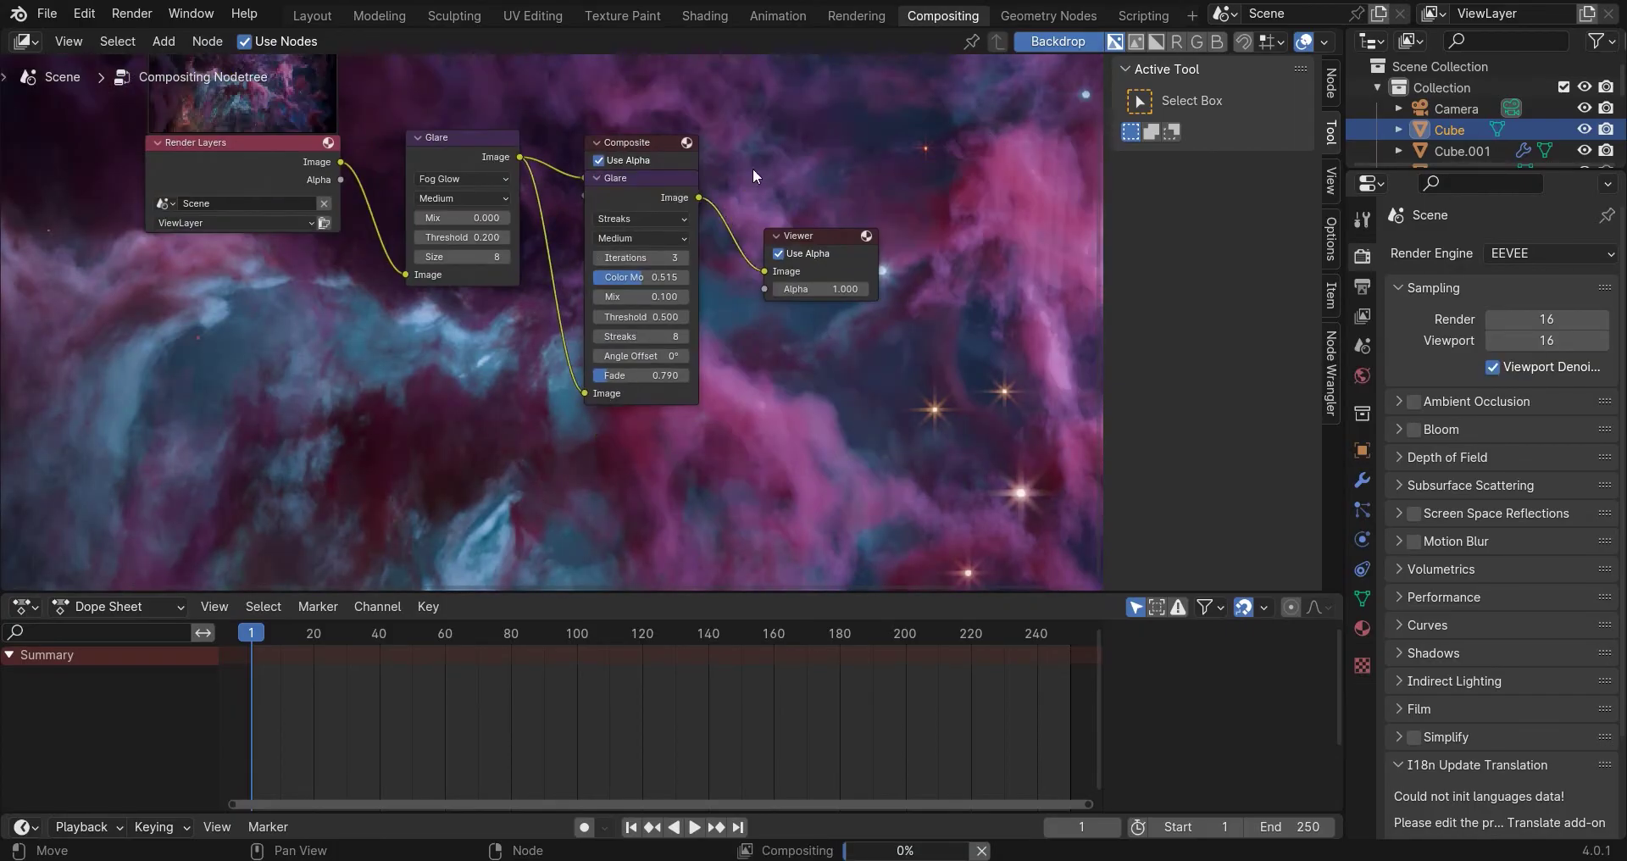
# Show the Viewer Node image in the Rendering workspace to check the glare effects on the full picture.
pyautogui.click(863, 20)
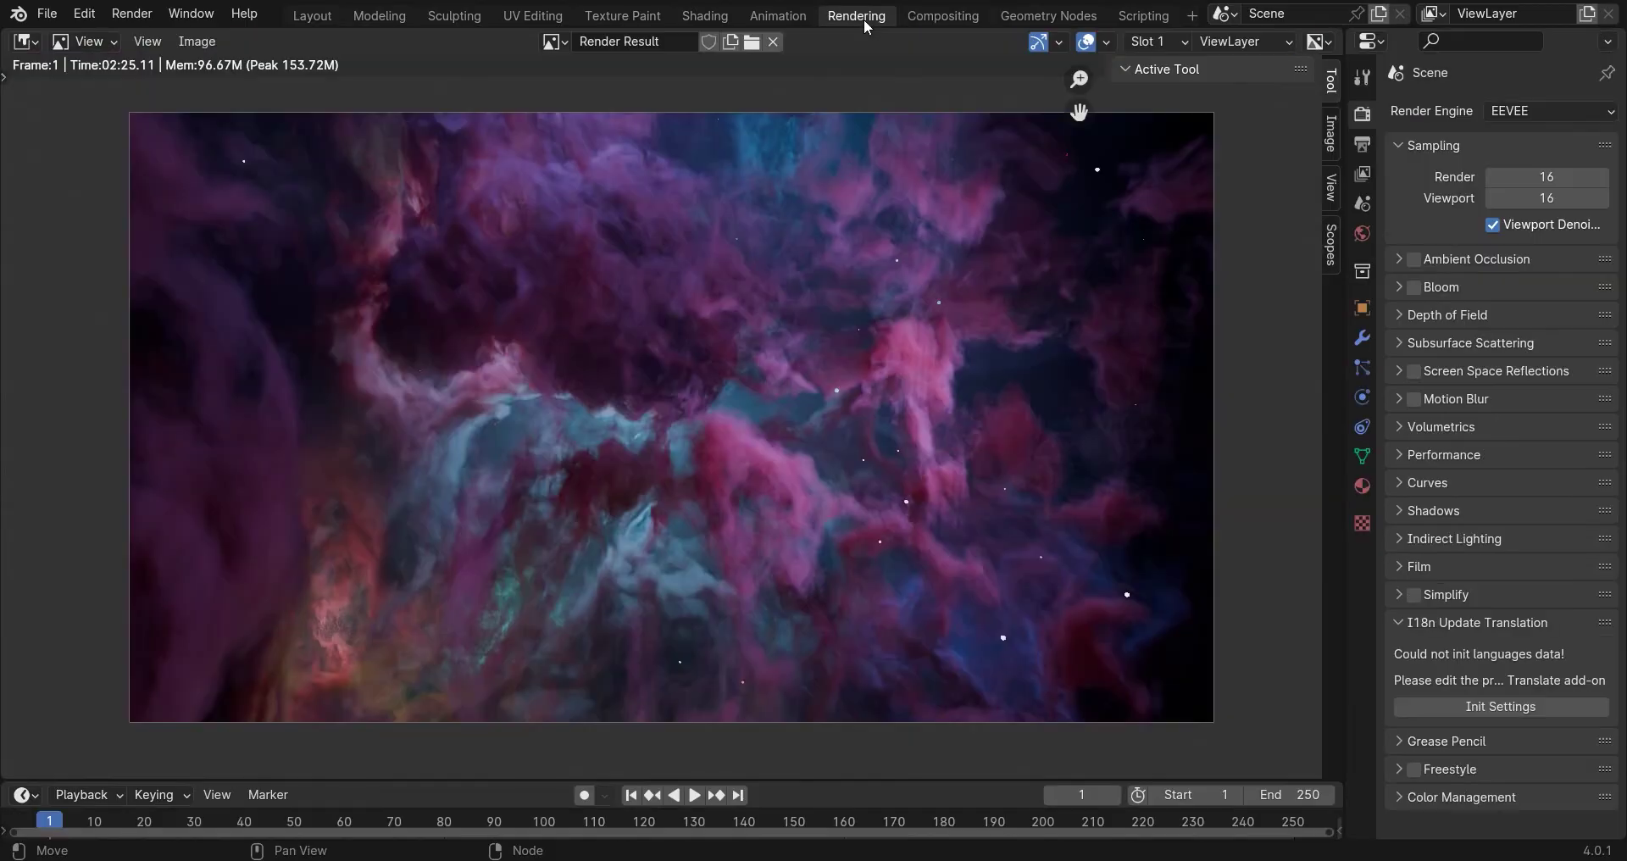
pyautogui.click(550, 41)
pyautogui.click(616, 95)
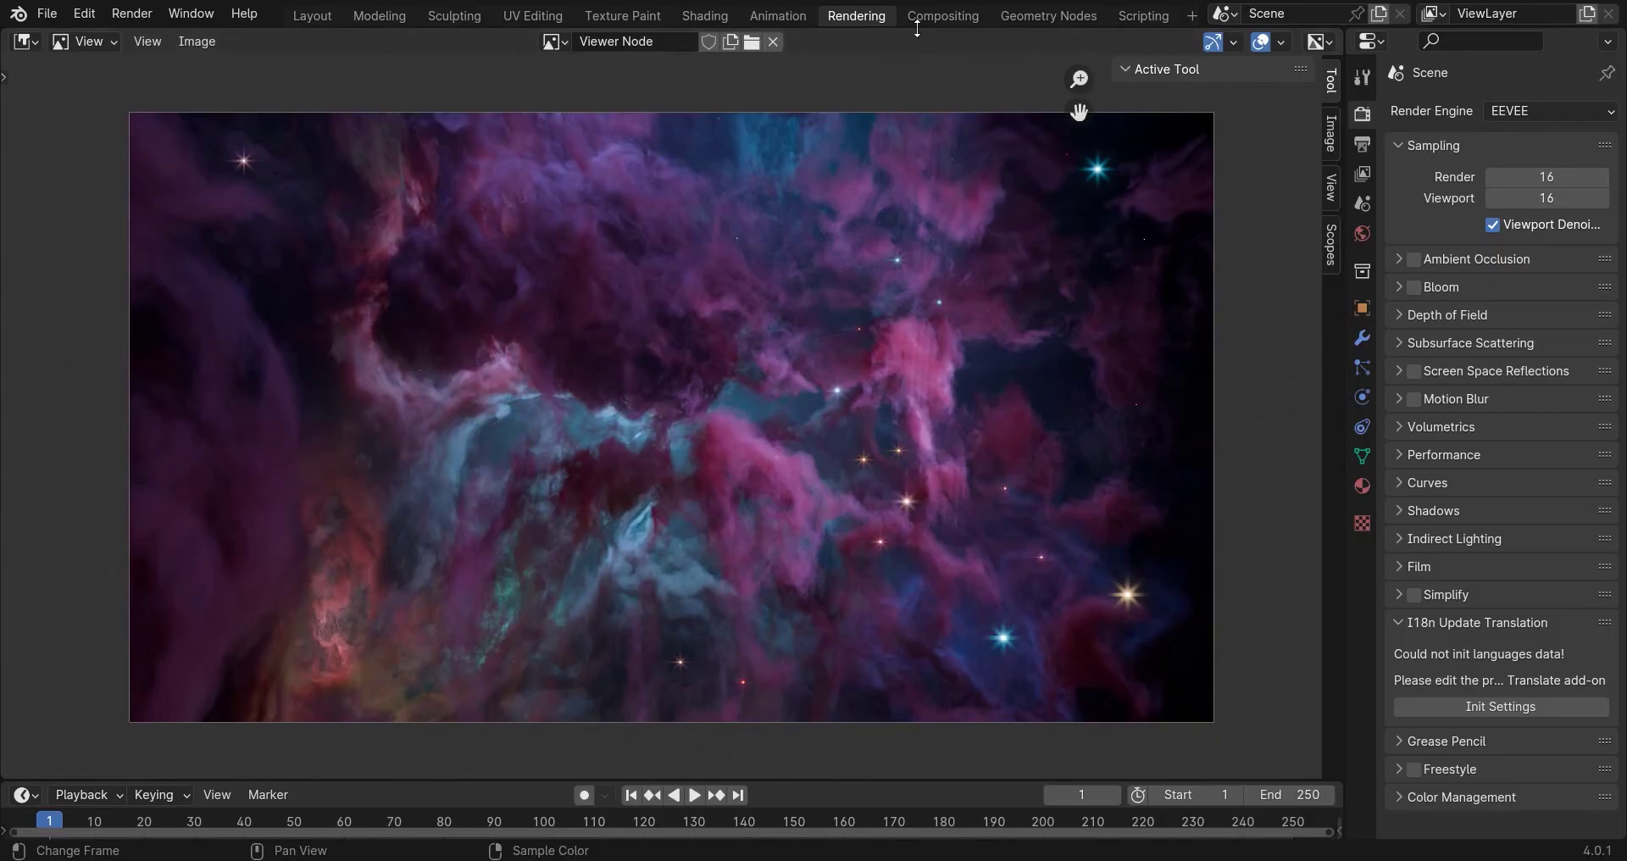
# Mute both the Streaks and the Fog Glow Glare nodes in the compositor.
pyautogui.click(918, 22)
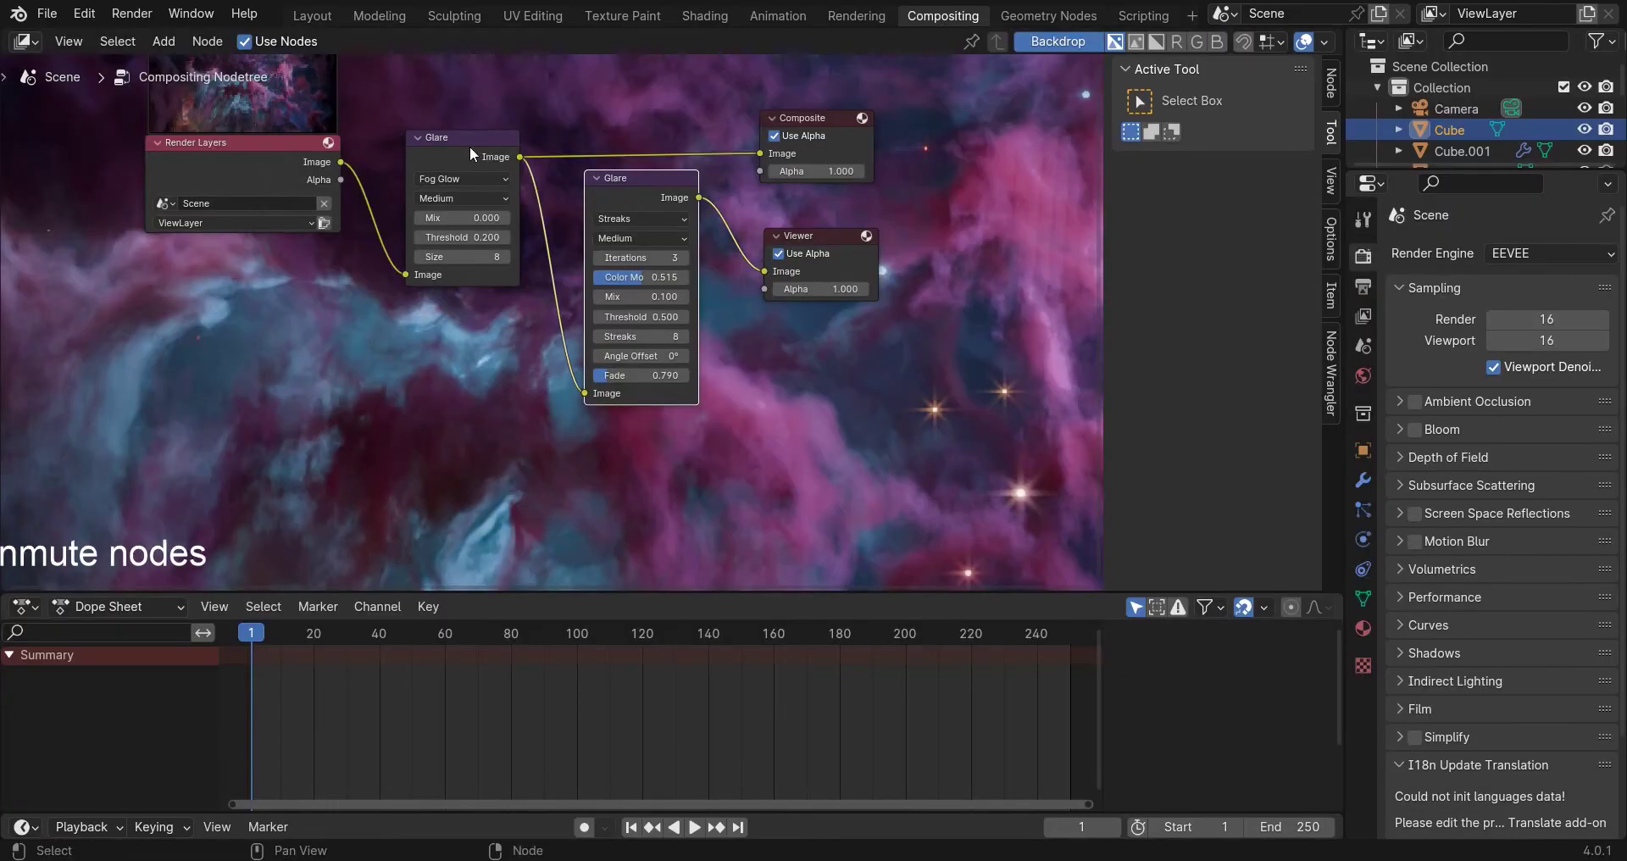
pyautogui.press('m')
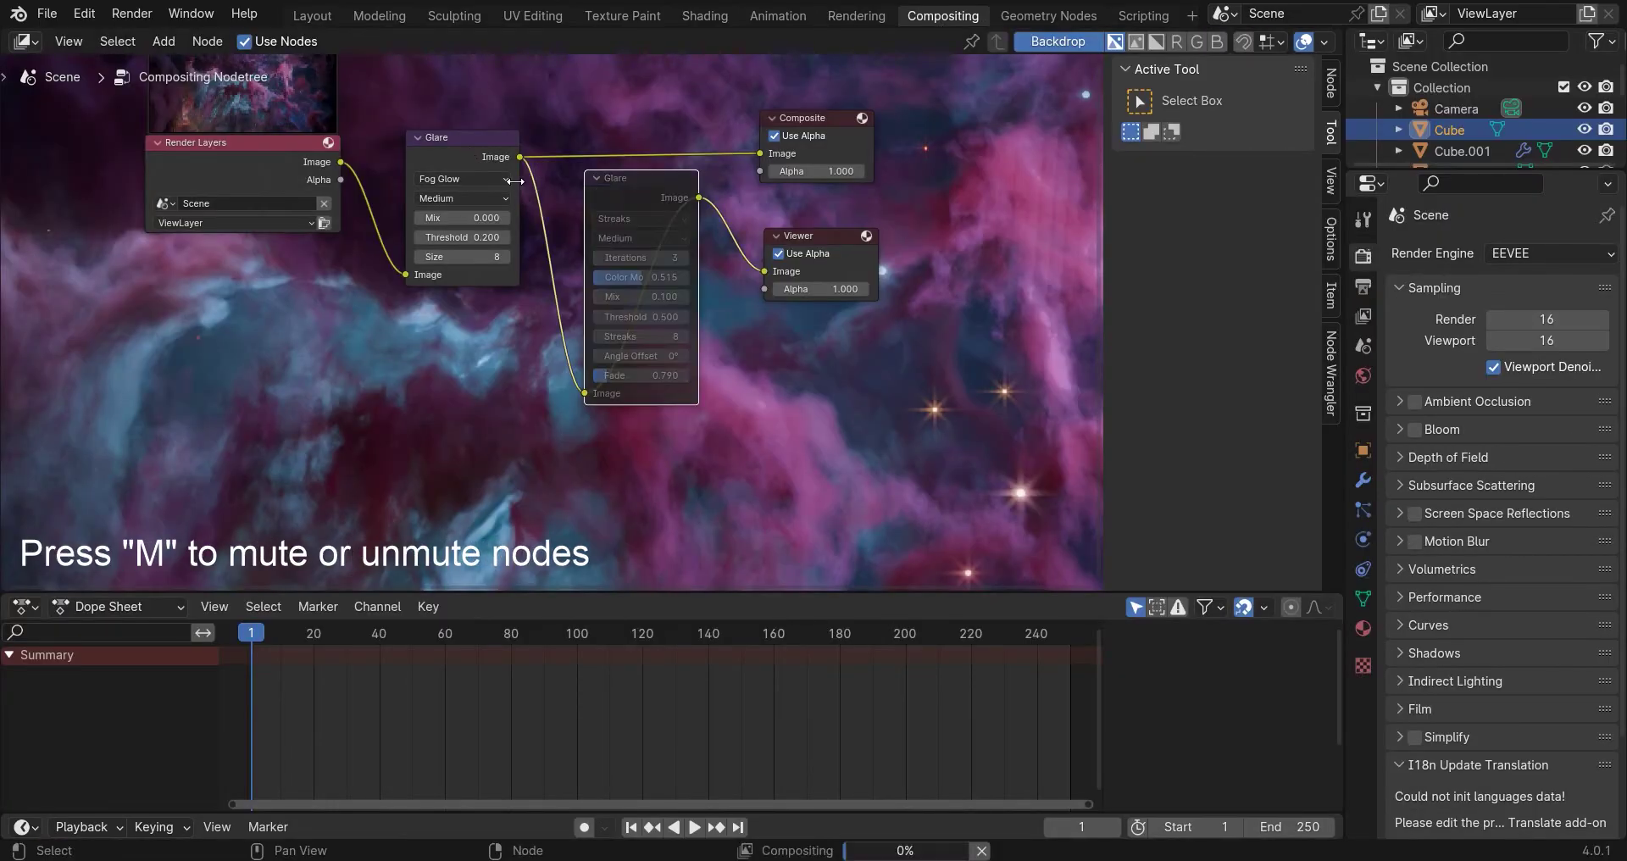
pyautogui.press('m')
pyautogui.click(491, 151)
pyautogui.press('m')
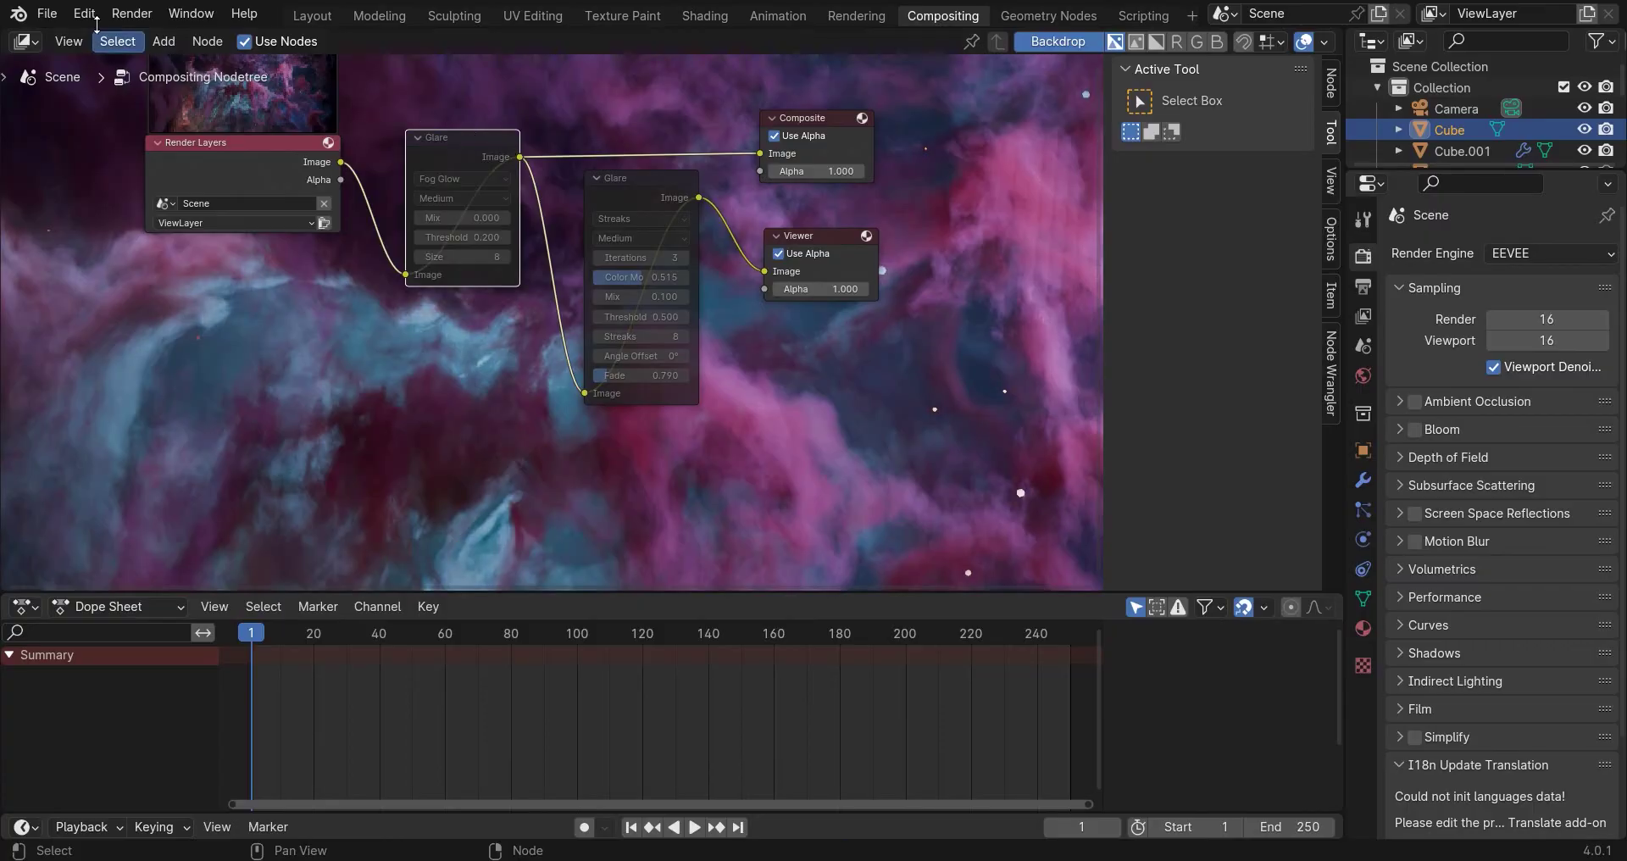
# Add a Hue/Saturation/Value node between the Render Layers node and the Fog Glow Glare node.
pyautogui.click(181, 51)
pyautogui.moveTo(211, 115)
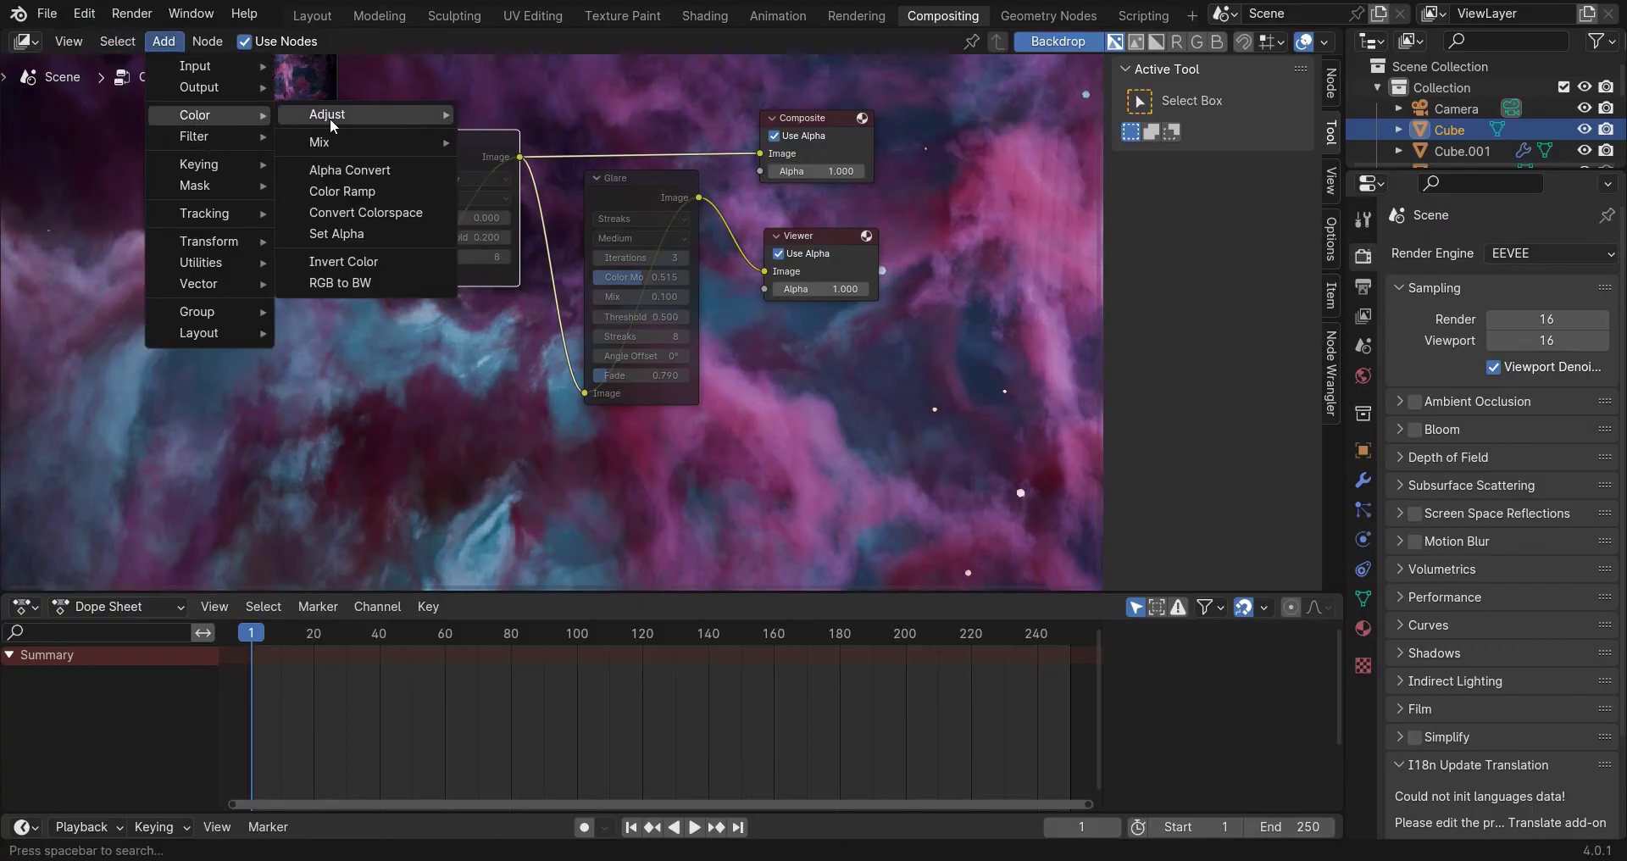
pyautogui.moveTo(346, 128)
pyautogui.click(553, 241)
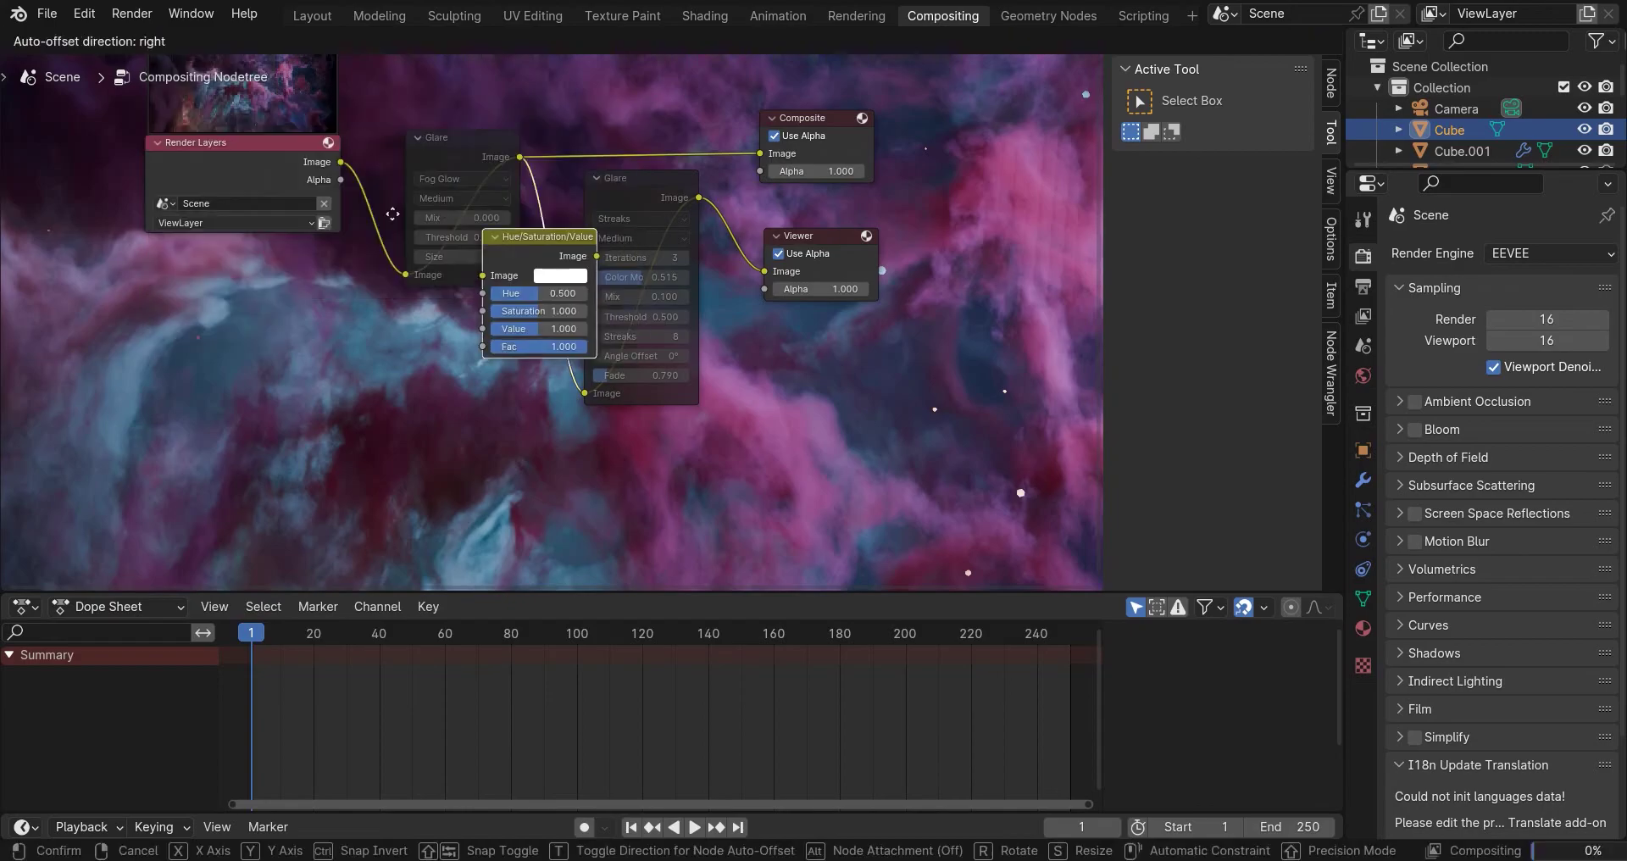
pyautogui.click(480, 259)
# Try a hue of 0.613 on the Hue/Saturation/Value node and check it on the full viewer image.
pyautogui.scroll(2, 479, 260)
pyautogui.moveTo(584, 273)
pyautogui.mouseDown()
pyautogui.moveTo(607, 276)
pyautogui.moveTo(527, 268)
pyautogui.moveTo(612, 264)
pyautogui.mouseUp()
pyautogui.hotkey('ctrl', 'pageup')
pyautogui.click(919, 18)
# Set the Hue/Saturation/Value node's hue to 0.523 and value to 1.503, and preview the full viewer image.
pyautogui.scroll(2, 796, 172)
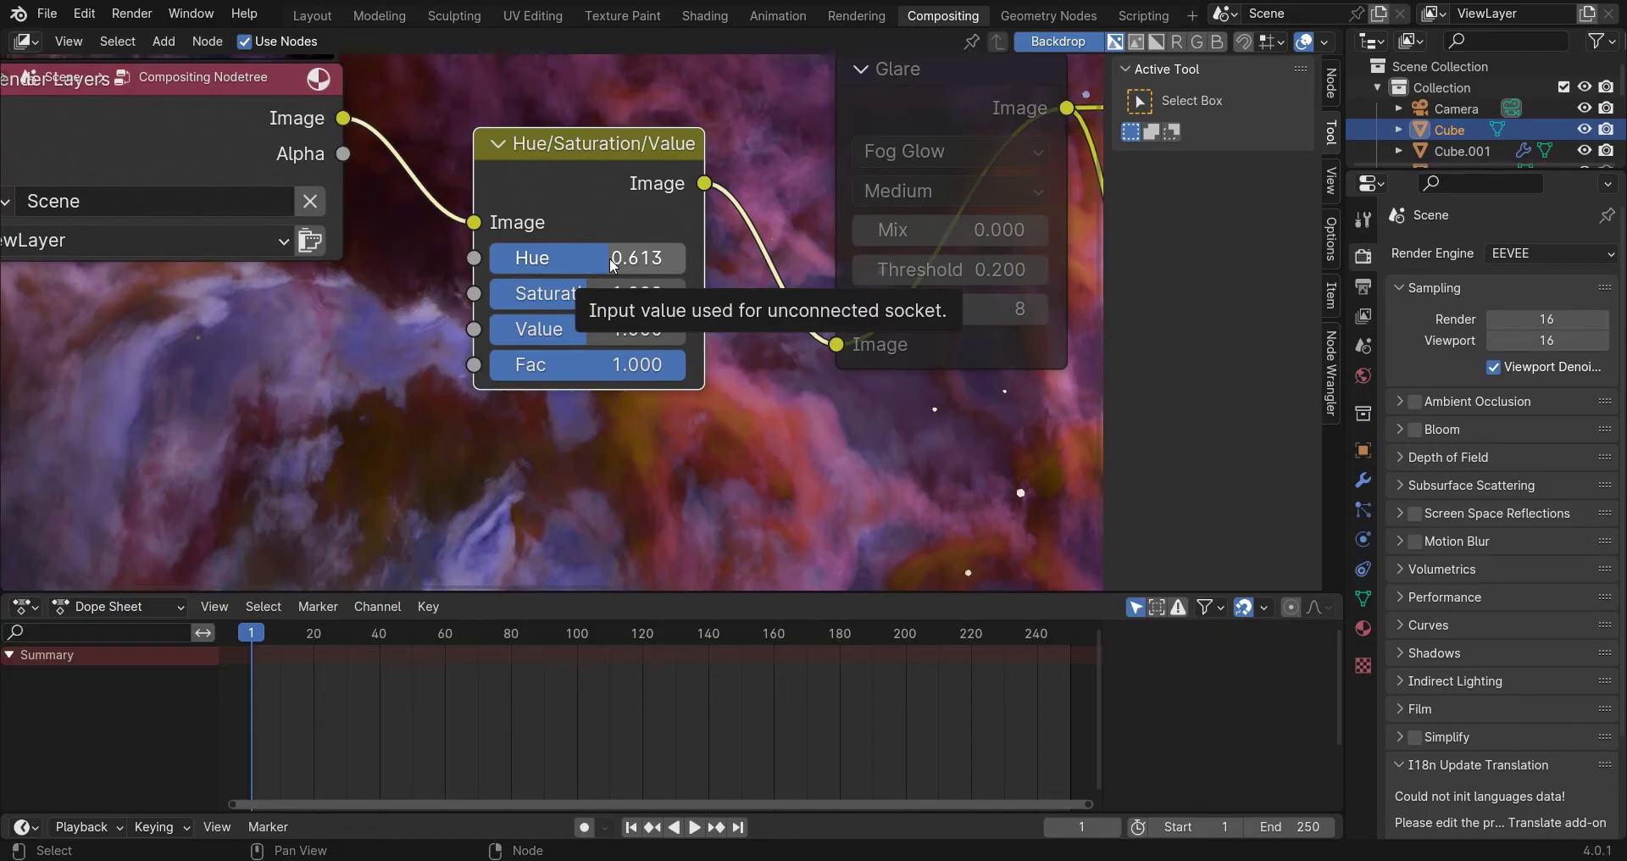
pyautogui.moveTo(610, 261)
pyautogui.mouseDown()
pyautogui.moveTo(592, 262)
pyautogui.moveTo(632, 261)
pyautogui.moveTo(593, 261)
pyautogui.mouseUp()
pyautogui.moveTo(588, 330); pyautogui.dragTo(640, 329)
pyautogui.click(853, 15)
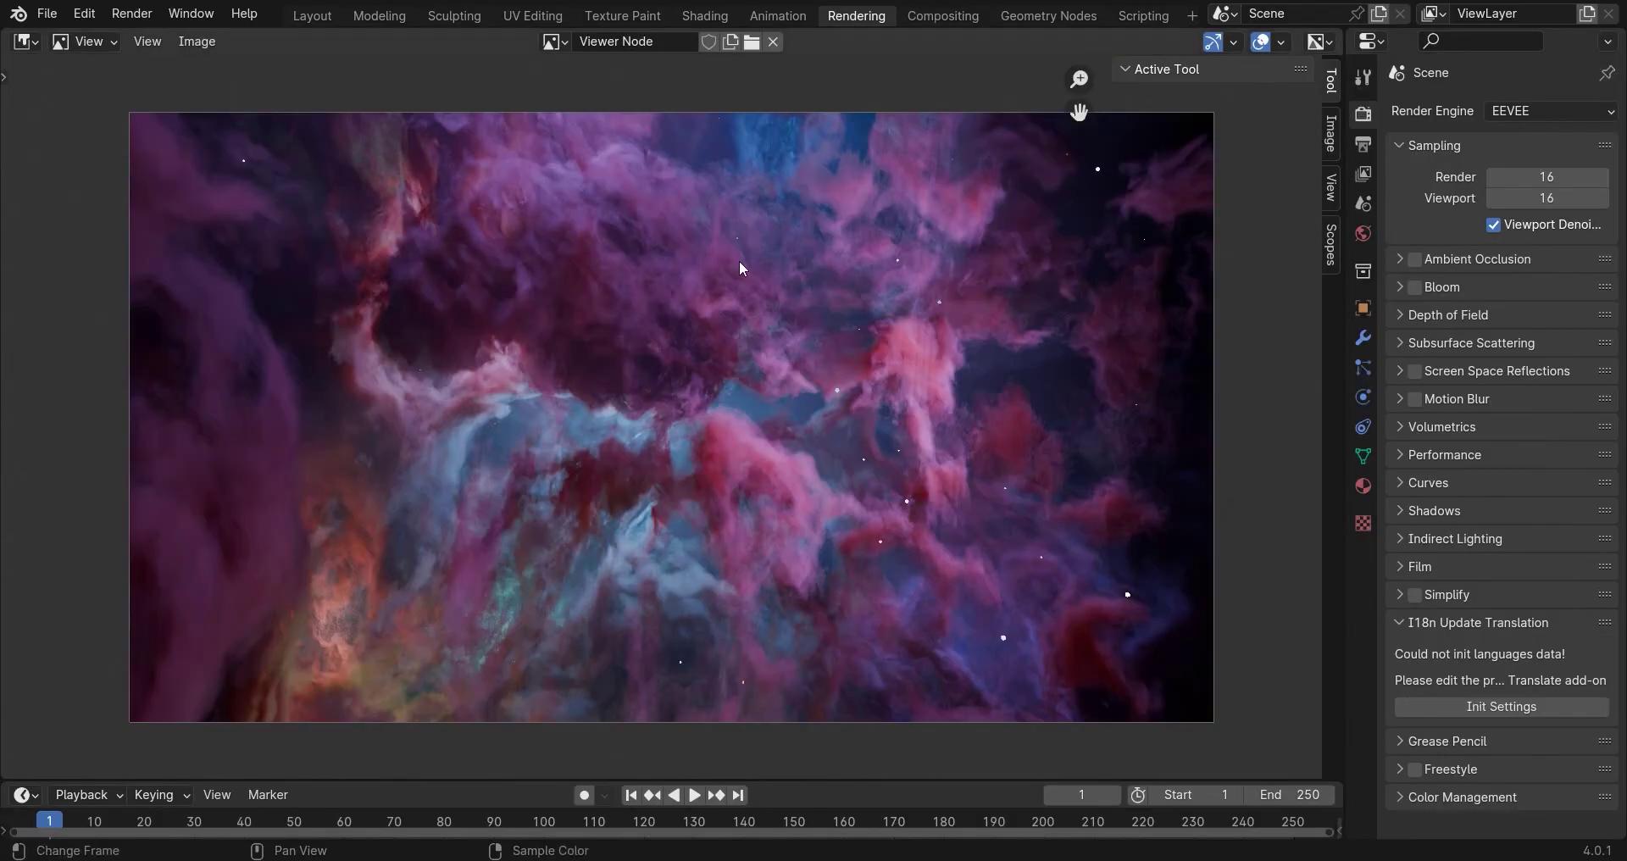
pyautogui.click(945, 19)
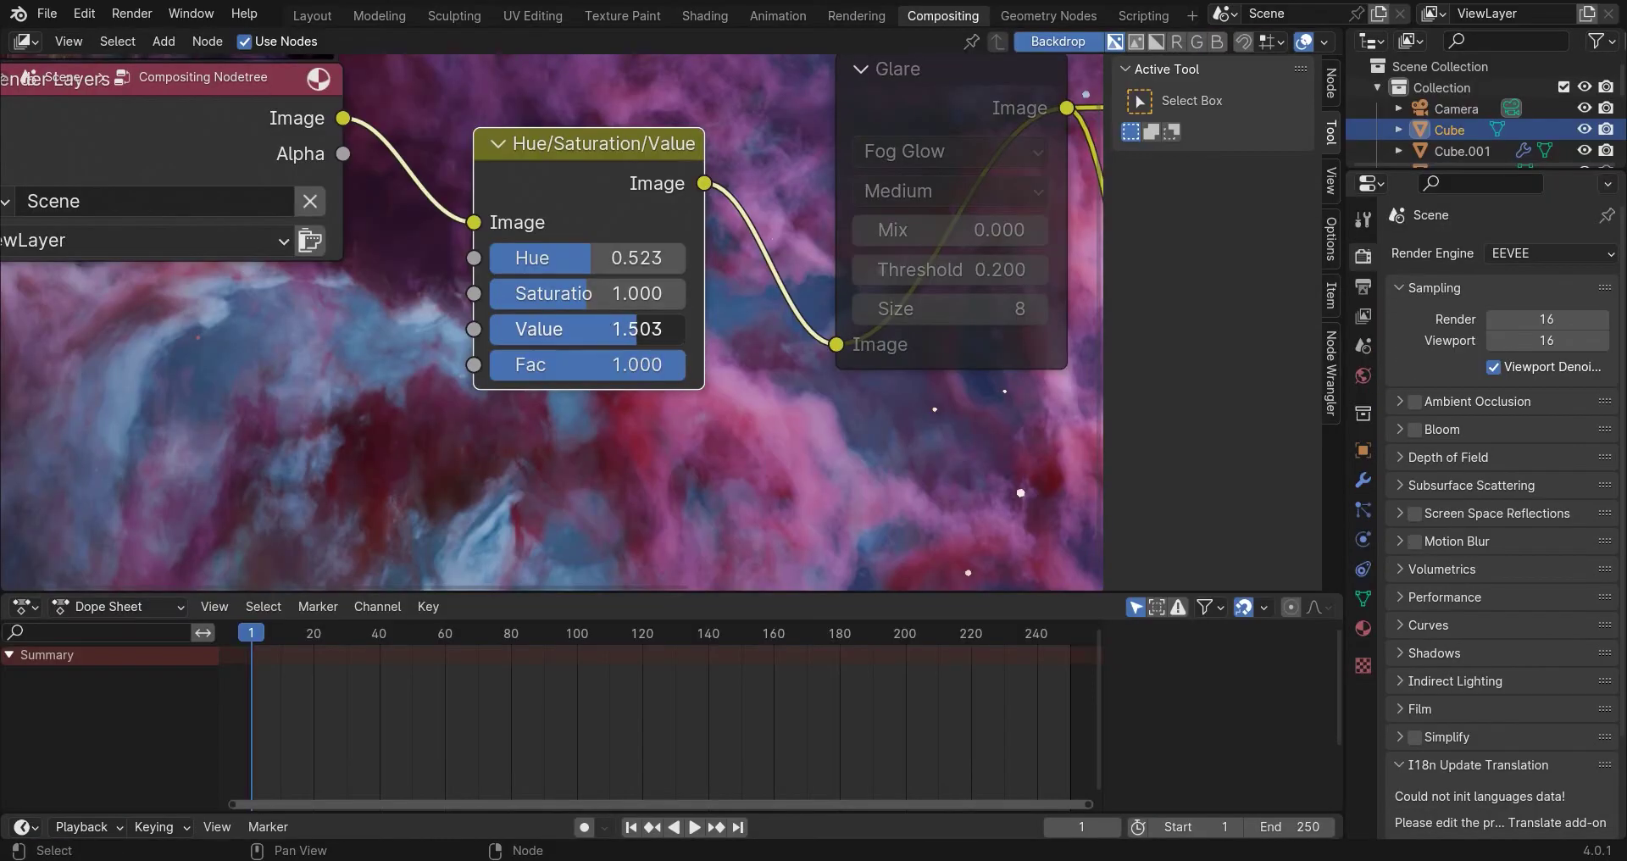
# Lower the Hue/Saturation/Value node's value to 0.523 and preview the darker nebula.
pyautogui.moveTo(634, 329); pyautogui.dragTo(539, 329)
pyautogui.click(856, 16)
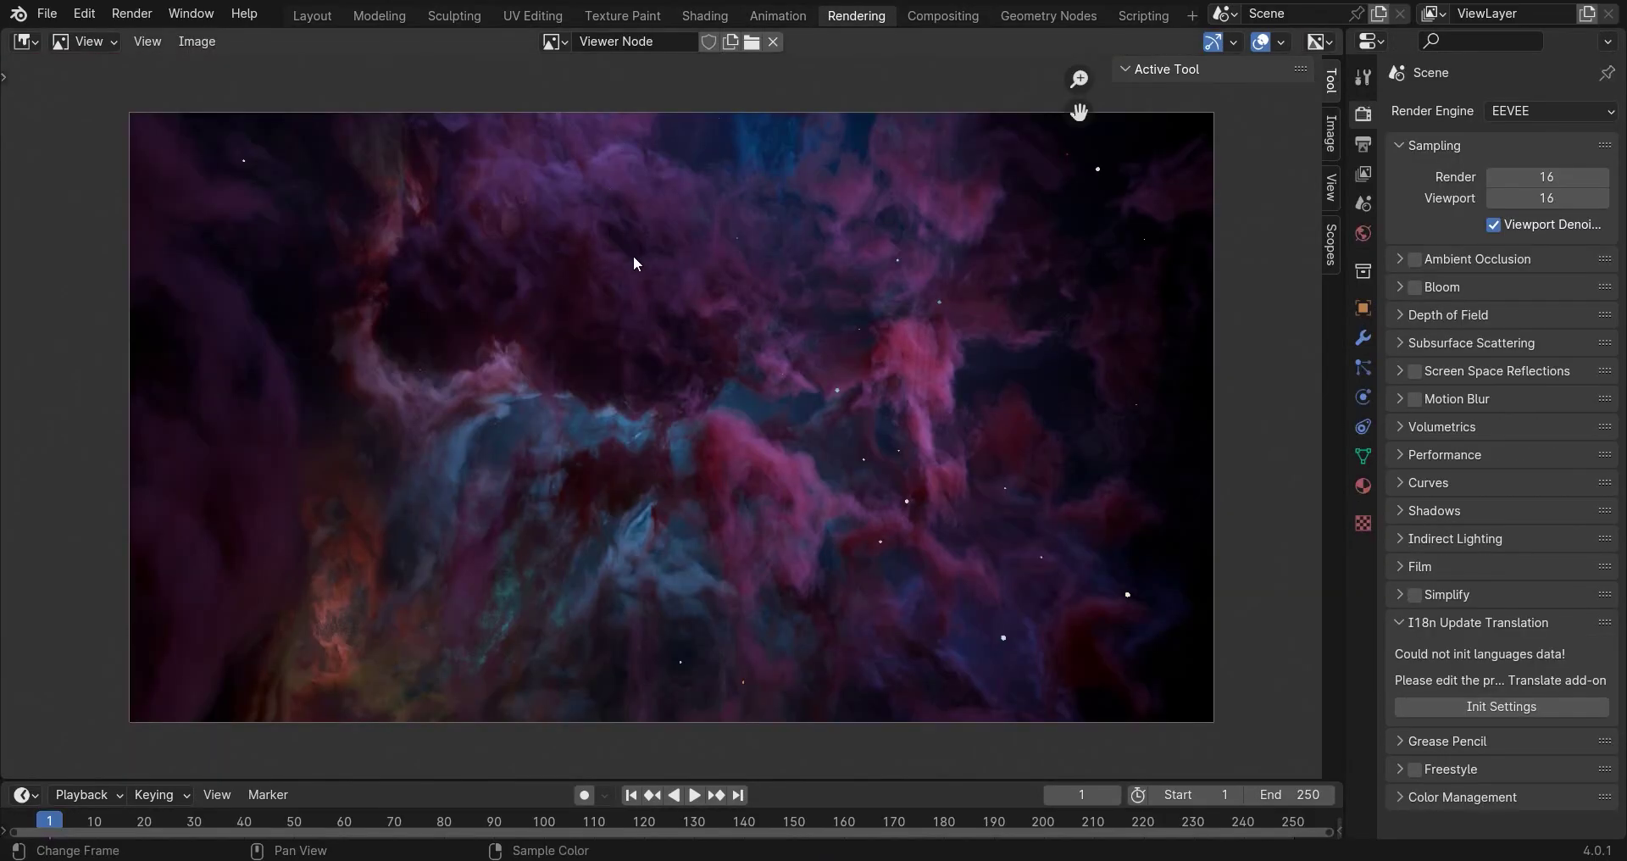
pyautogui.click(942, 15)
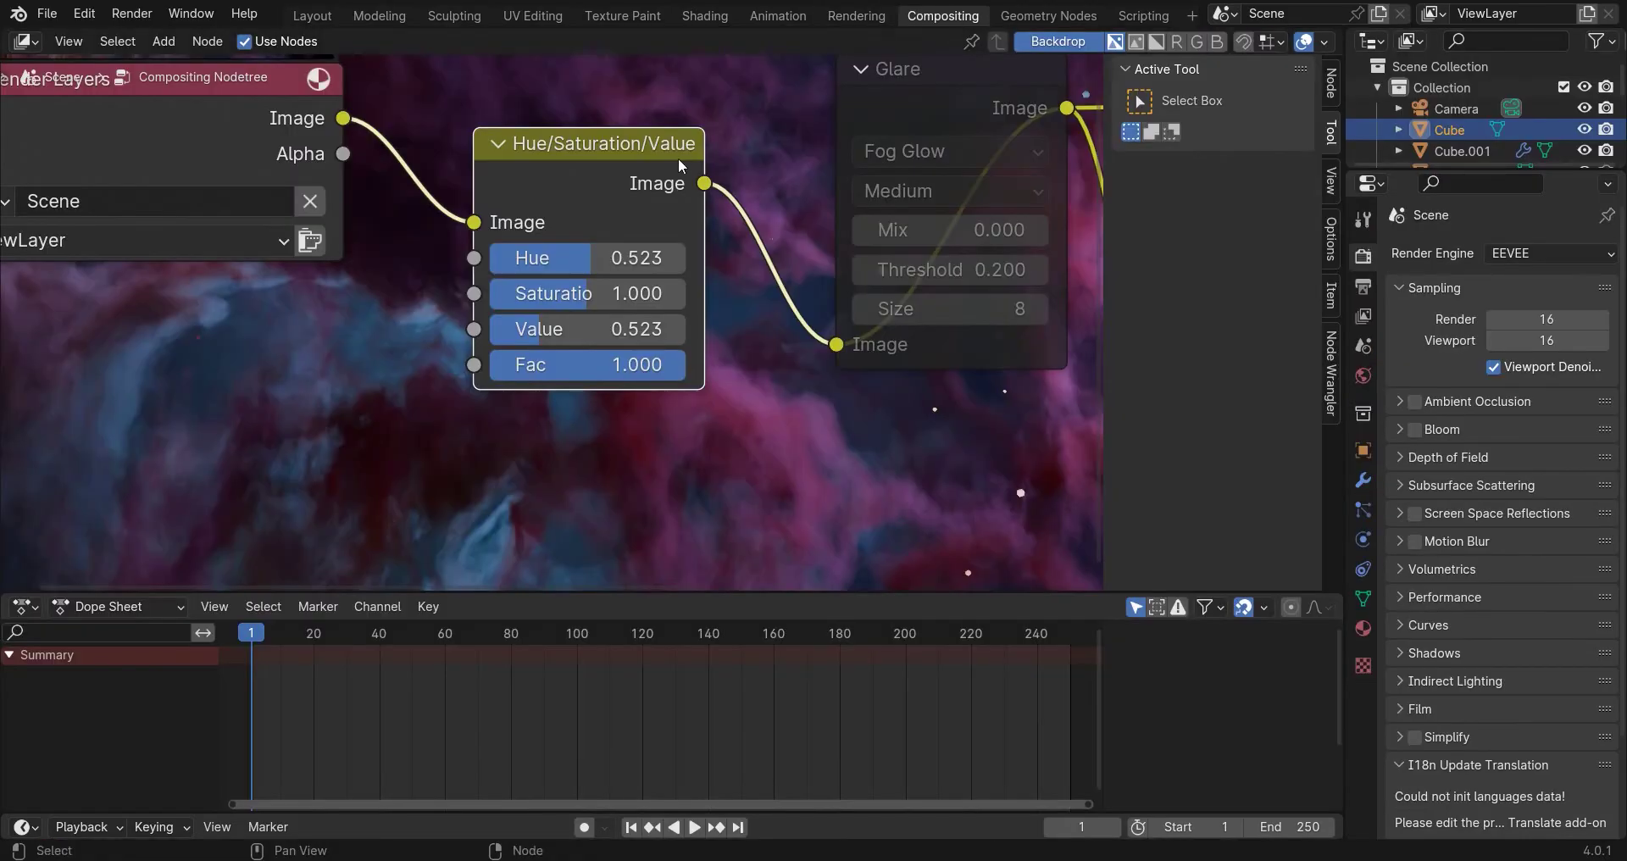
# Insert a Color Balance node between Render Layers and Hue/Saturation/Value, and link its output directly to the Viewer node.
pyautogui.scroll(-4, 682, 149)
pyautogui.click(163, 40)
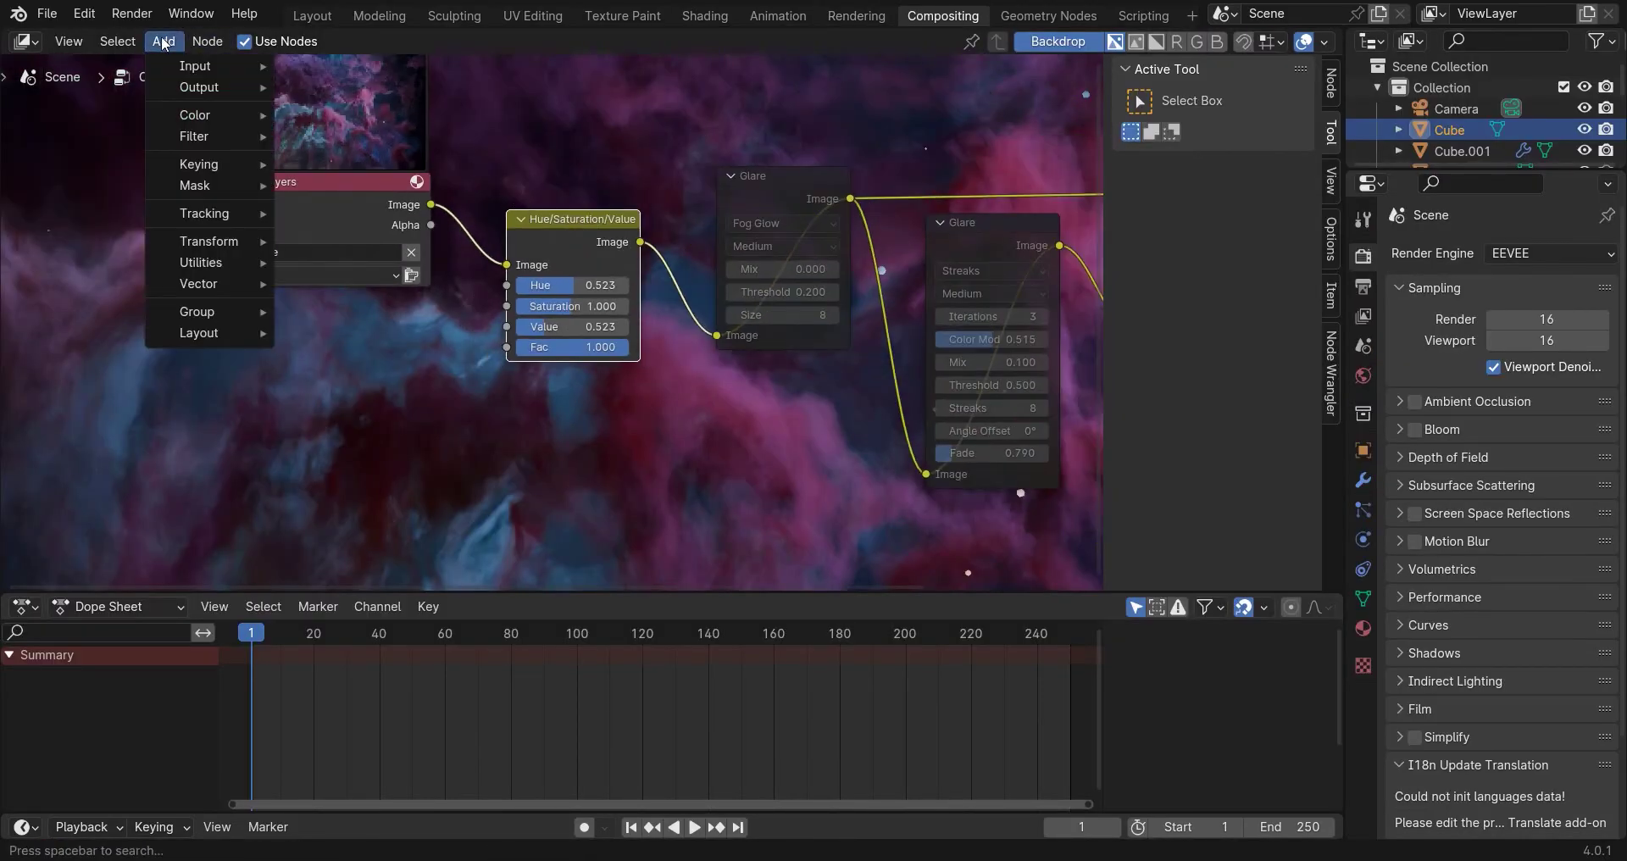
pyautogui.moveTo(205, 114)
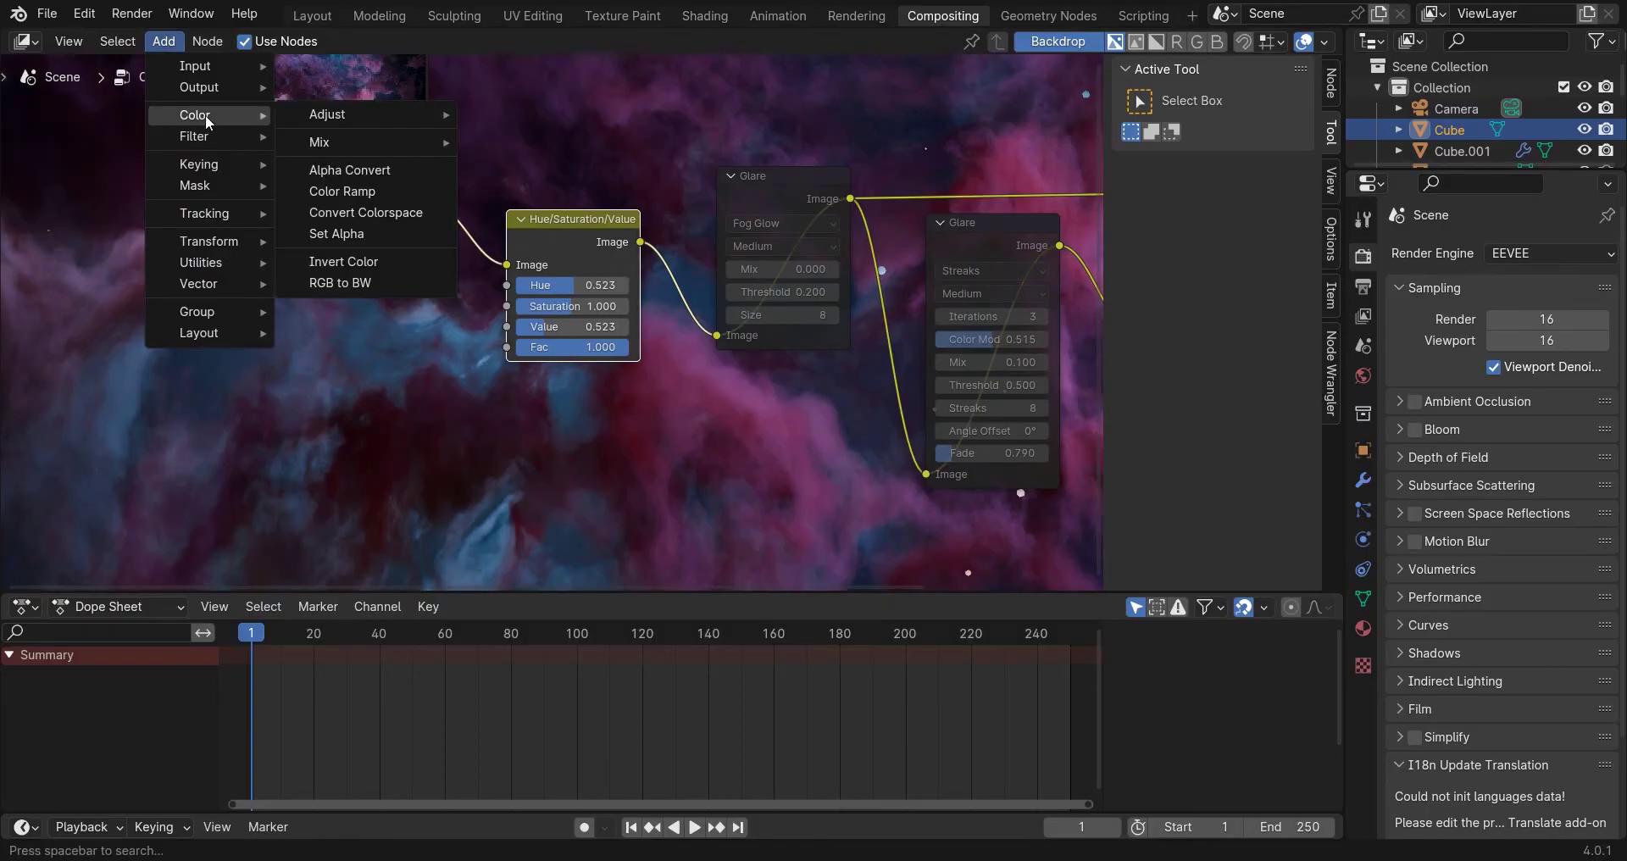
pyautogui.moveTo(353, 117)
pyautogui.click(551, 145)
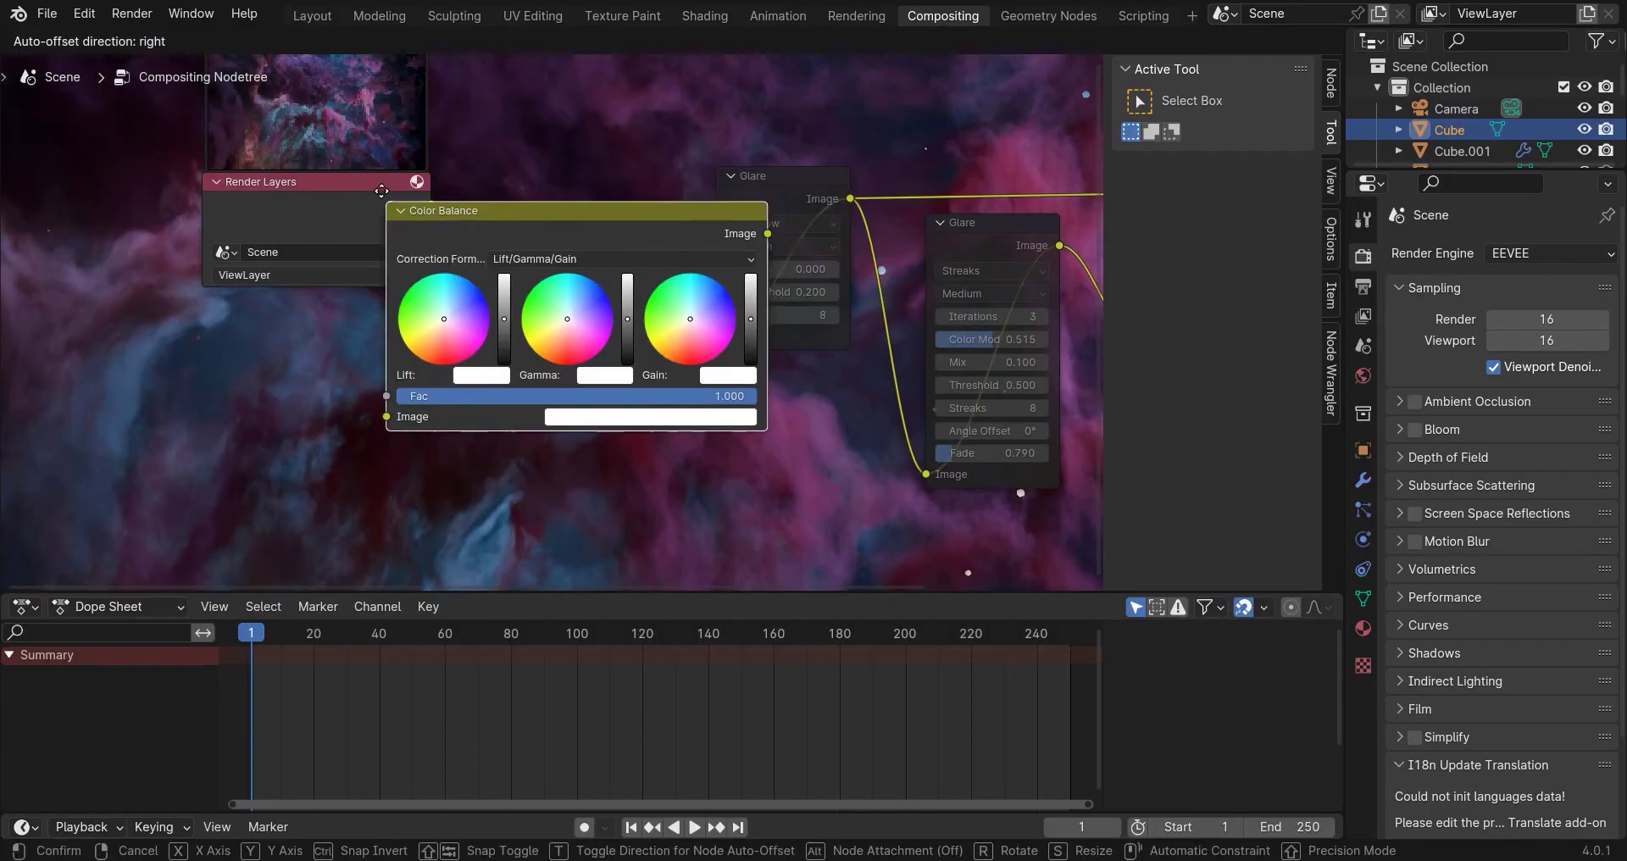
pyautogui.click(371, 205)
pyautogui.scroll(-5, 767, 318)
pyautogui.moveTo(873, 320); pyautogui.dragTo(543, 382, button='middle')
pyautogui.moveTo(449, 315); pyautogui.dragTo(929, 390)
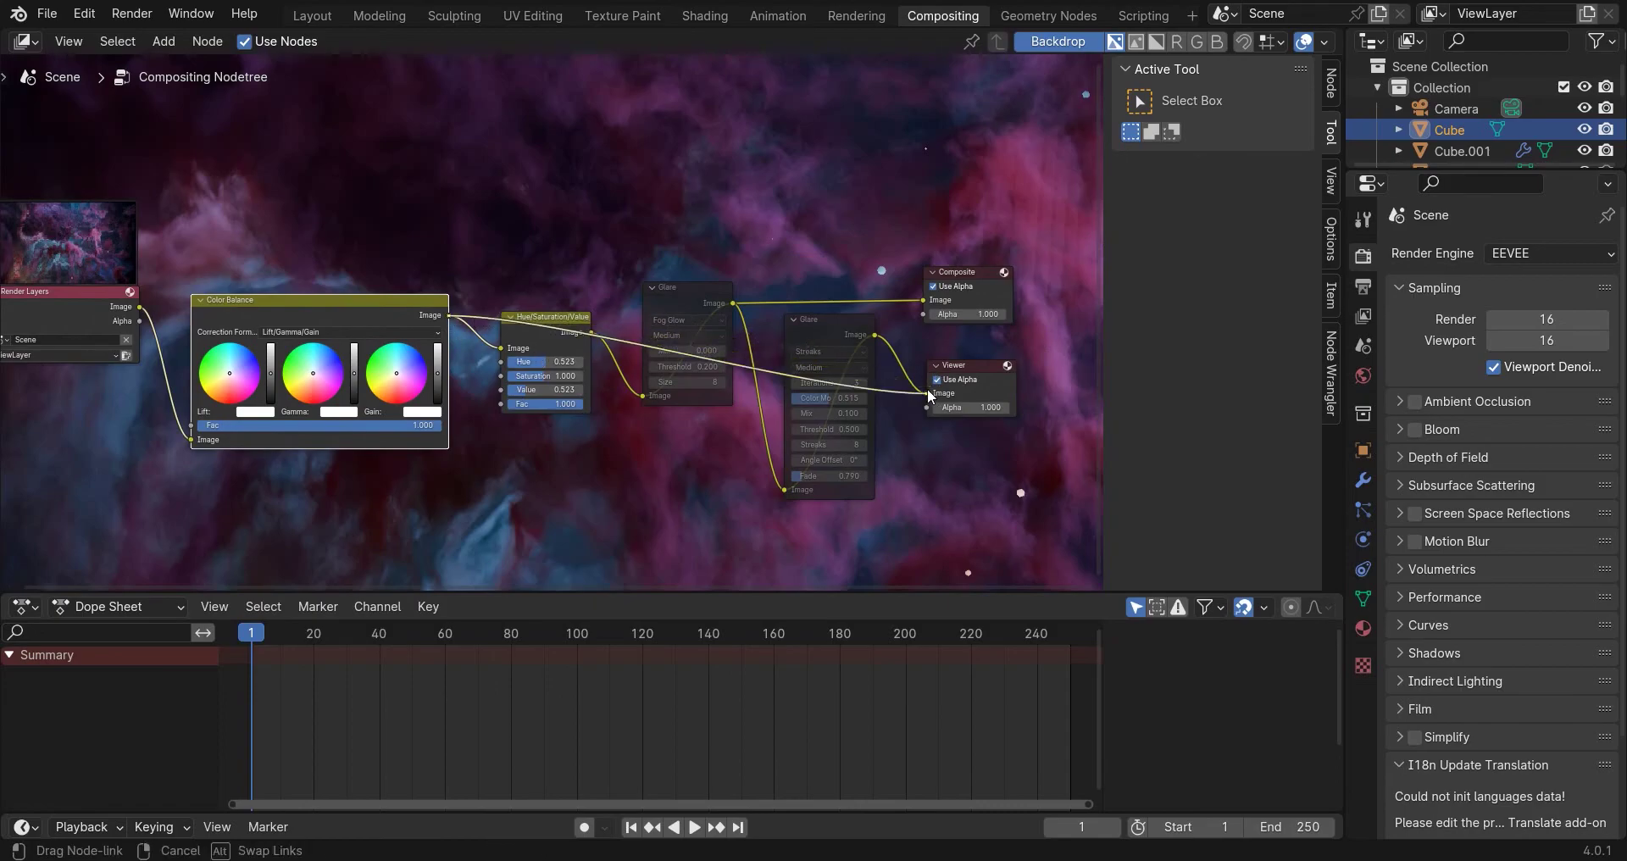
# Tint the Color Balance lift toward pale blue and its gamma and gain toward pale green, and inspect the full viewer image.
pyautogui.scroll(3, 533, 322)
pyautogui.scroll(1, 534, 329)
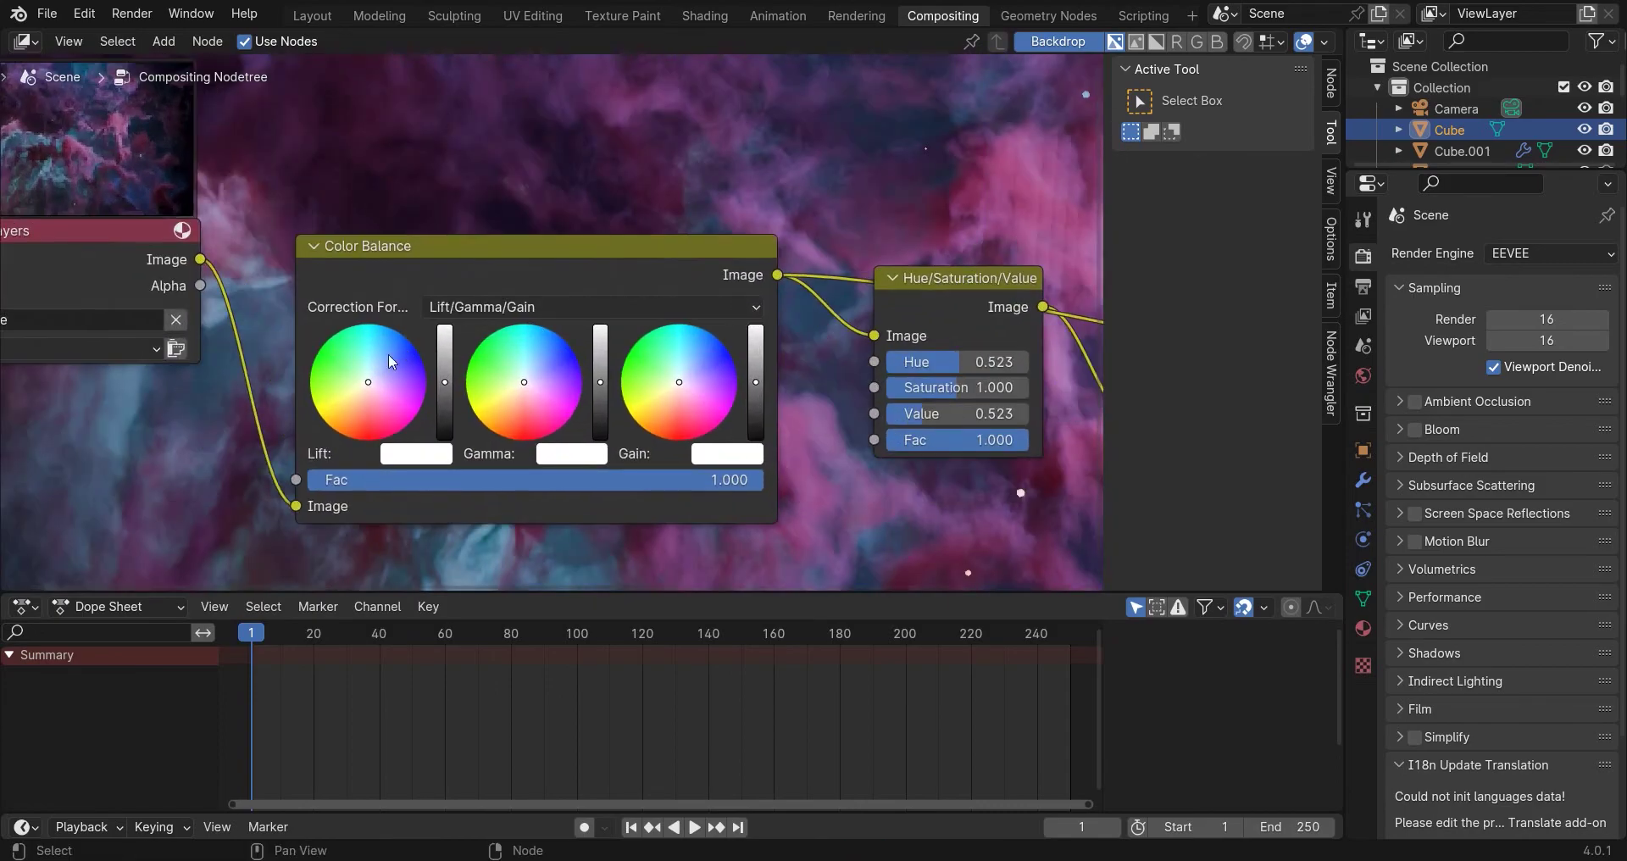
pyautogui.click(381, 355)
pyautogui.scroll(-2, 551, 326)
pyautogui.click(534, 396)
pyautogui.moveTo(645, 382)
pyautogui.mouseDown()
pyautogui.moveTo(653, 393)
pyautogui.moveTo(644, 345)
pyautogui.moveTo(626, 360)
pyautogui.mouseUp()
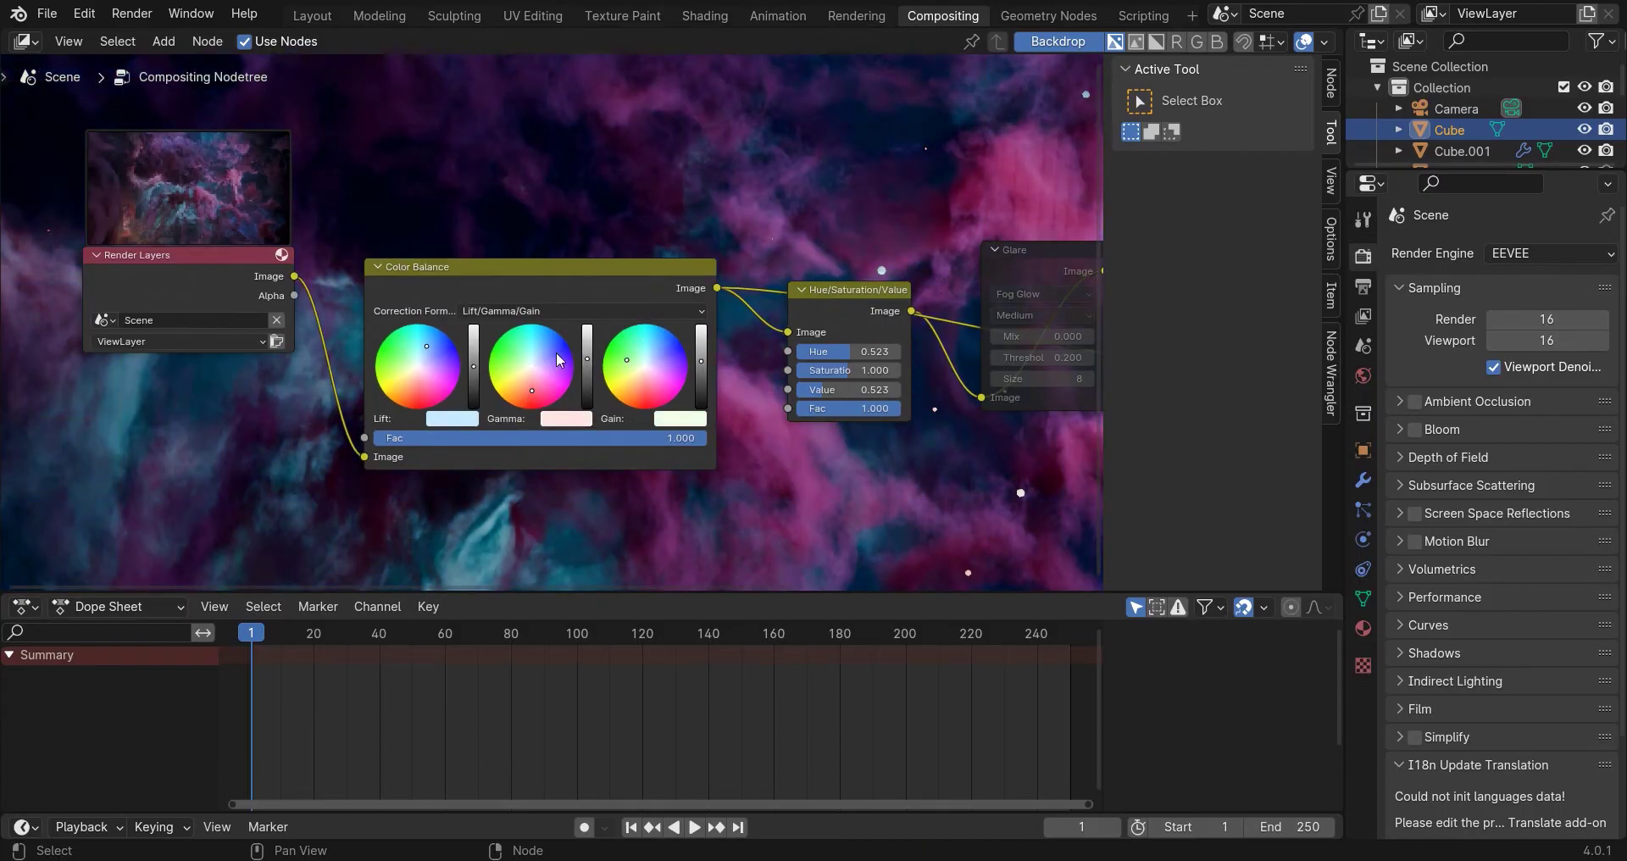
pyautogui.click(512, 351)
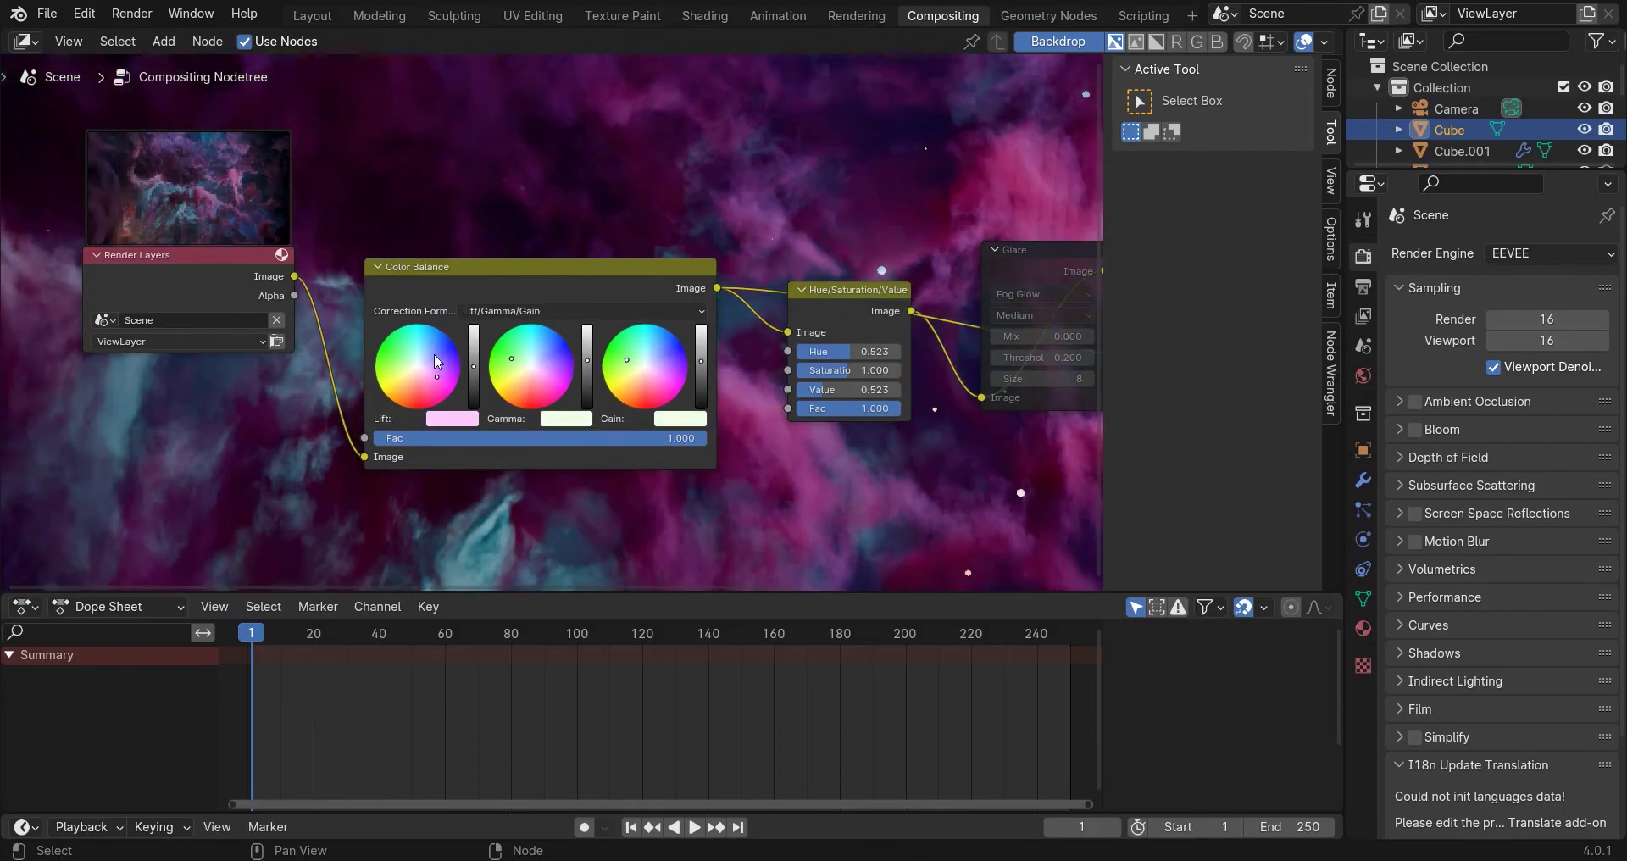
pyautogui.click(851, 18)
pyautogui.scroll(1, 624, 373)
pyautogui.scroll(-2, 740, 331)
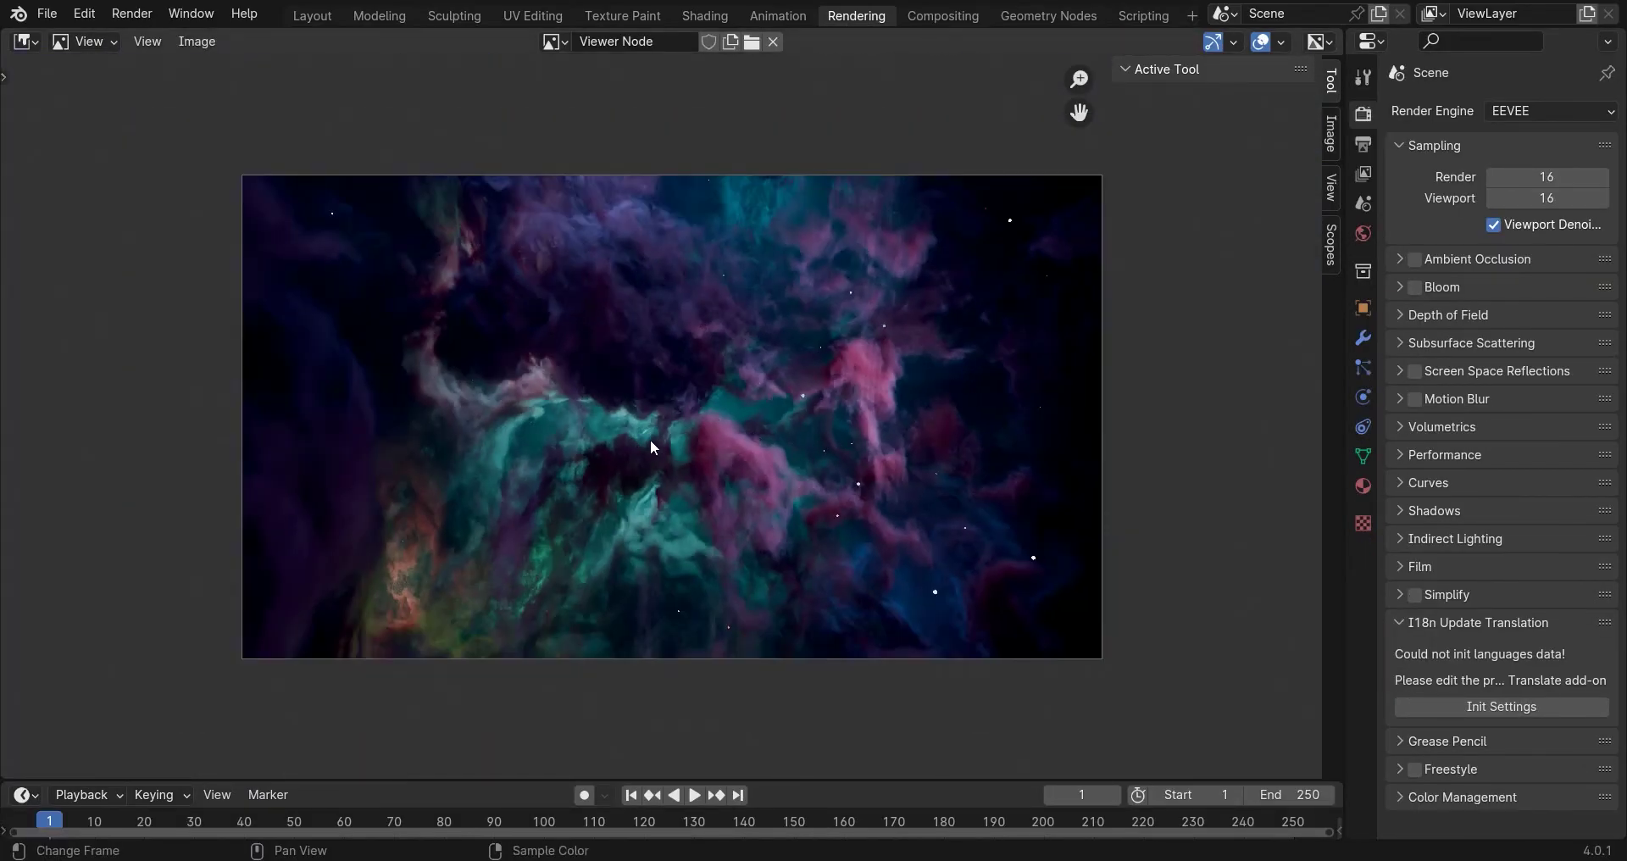
pyautogui.scroll(2, 684, 409)
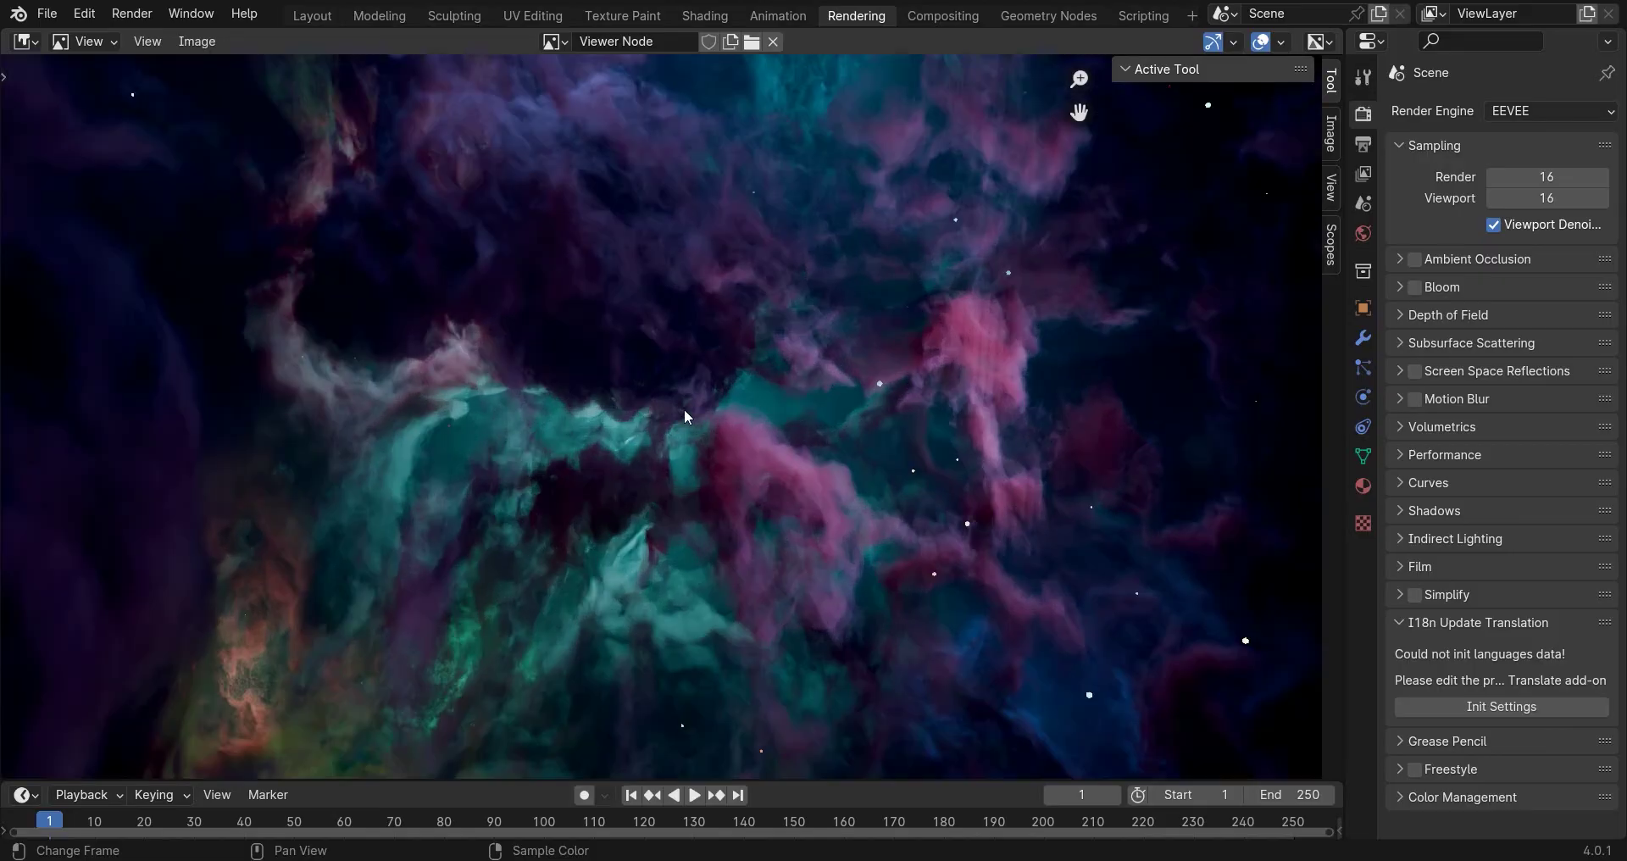
pyautogui.scroll(-1, 684, 409)
# Unmute both Glare nodes and reconnect the Streaks Glare node's image output to the Viewer node.
pyautogui.click(967, 24)
pyautogui.scroll(-3, 820, 229)
pyautogui.moveTo(820, 229); pyautogui.dragTo(446, 297, button='middle')
pyautogui.moveTo(656, 248); pyautogui.dragTo(479, 393)
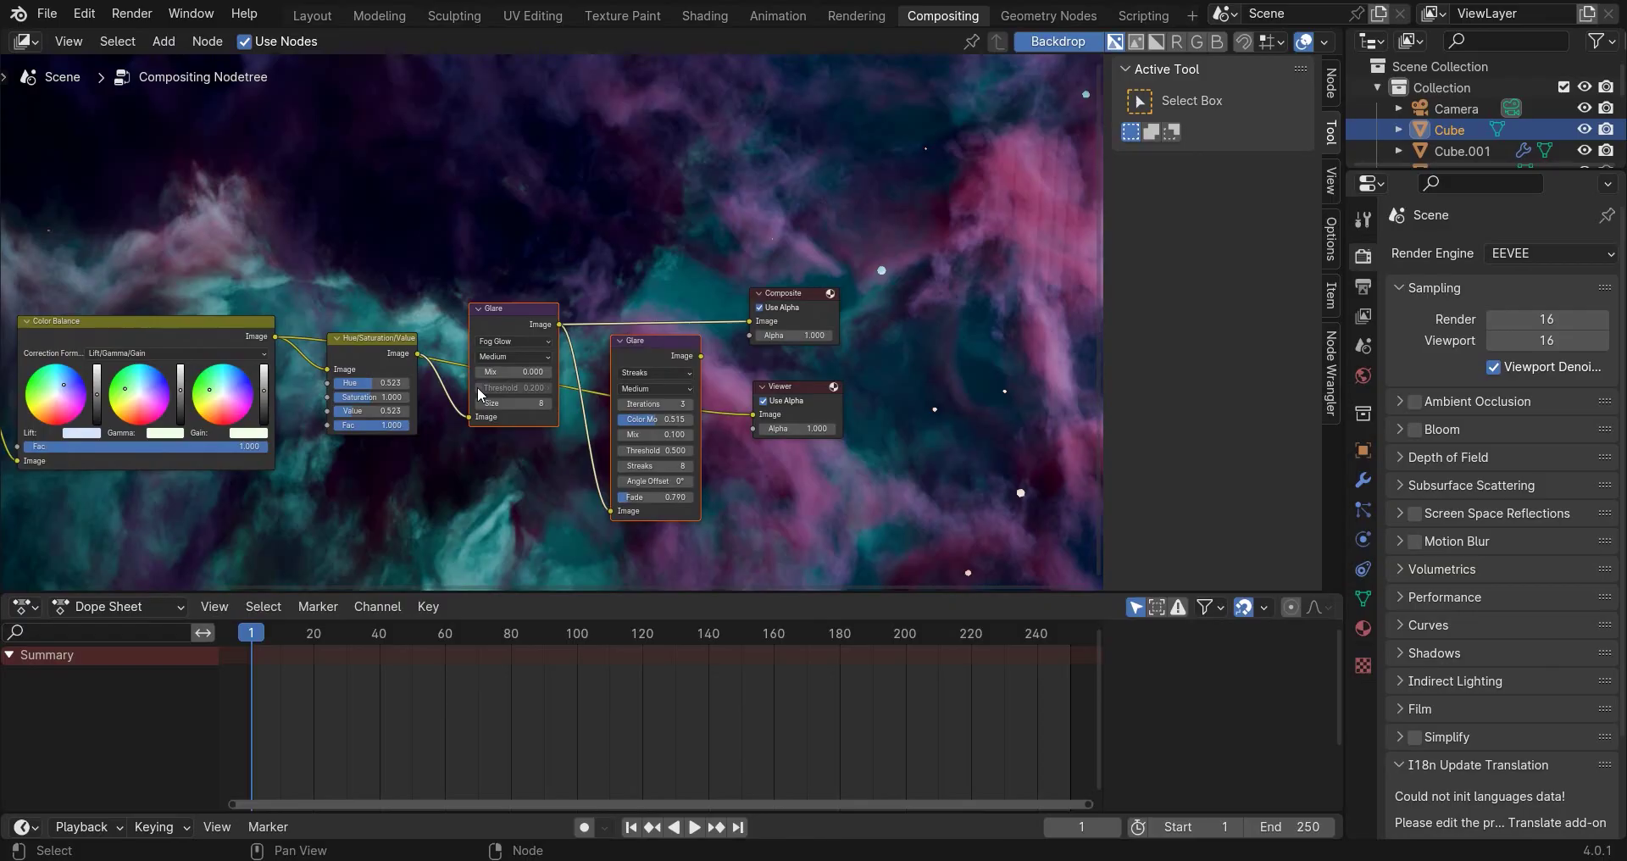
pyautogui.scroll(1, 618, 249)
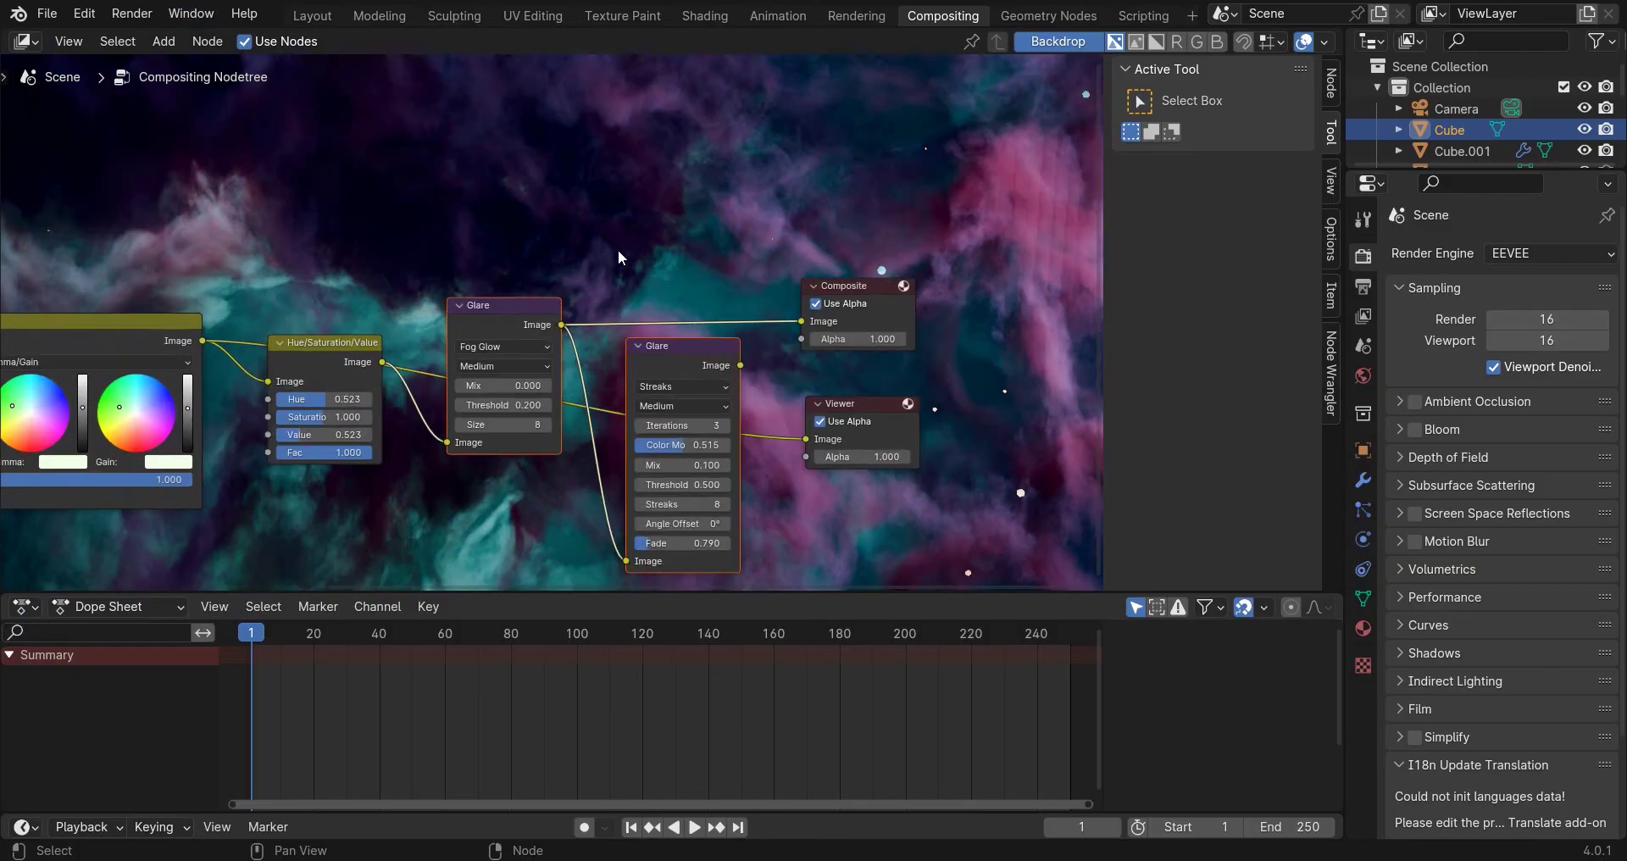
pyautogui.moveTo(738, 364); pyautogui.dragTo(835, 438)
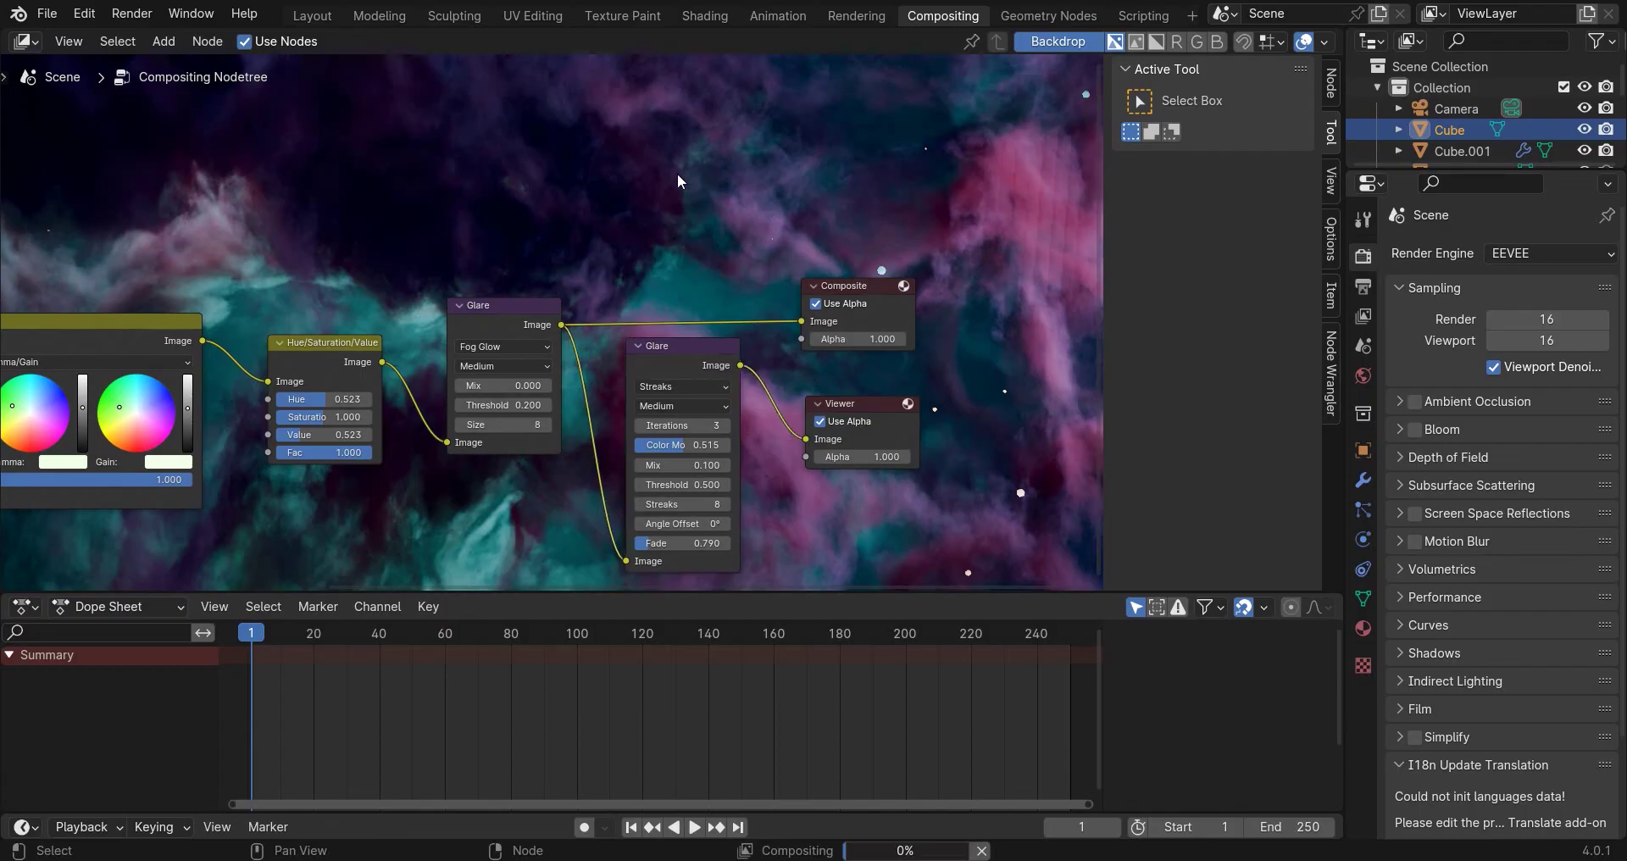
# Compare the original Render Result with the composited Viewer Node image.
pyautogui.scroll(-2, 516, 324)
pyautogui.scroll(2, 568, 308)
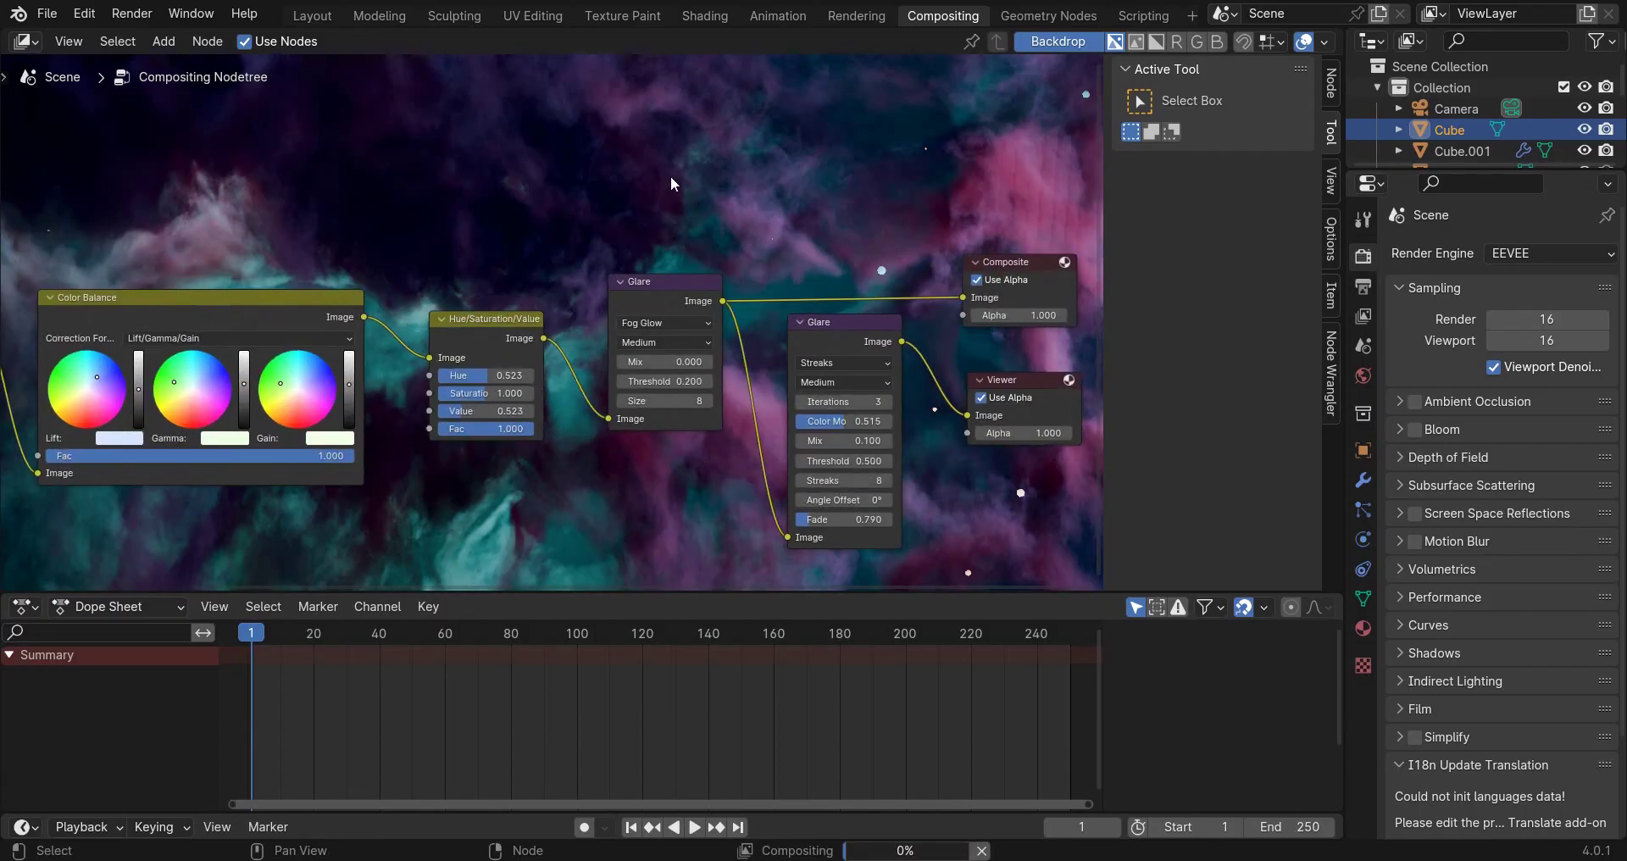
pyautogui.click(856, 15)
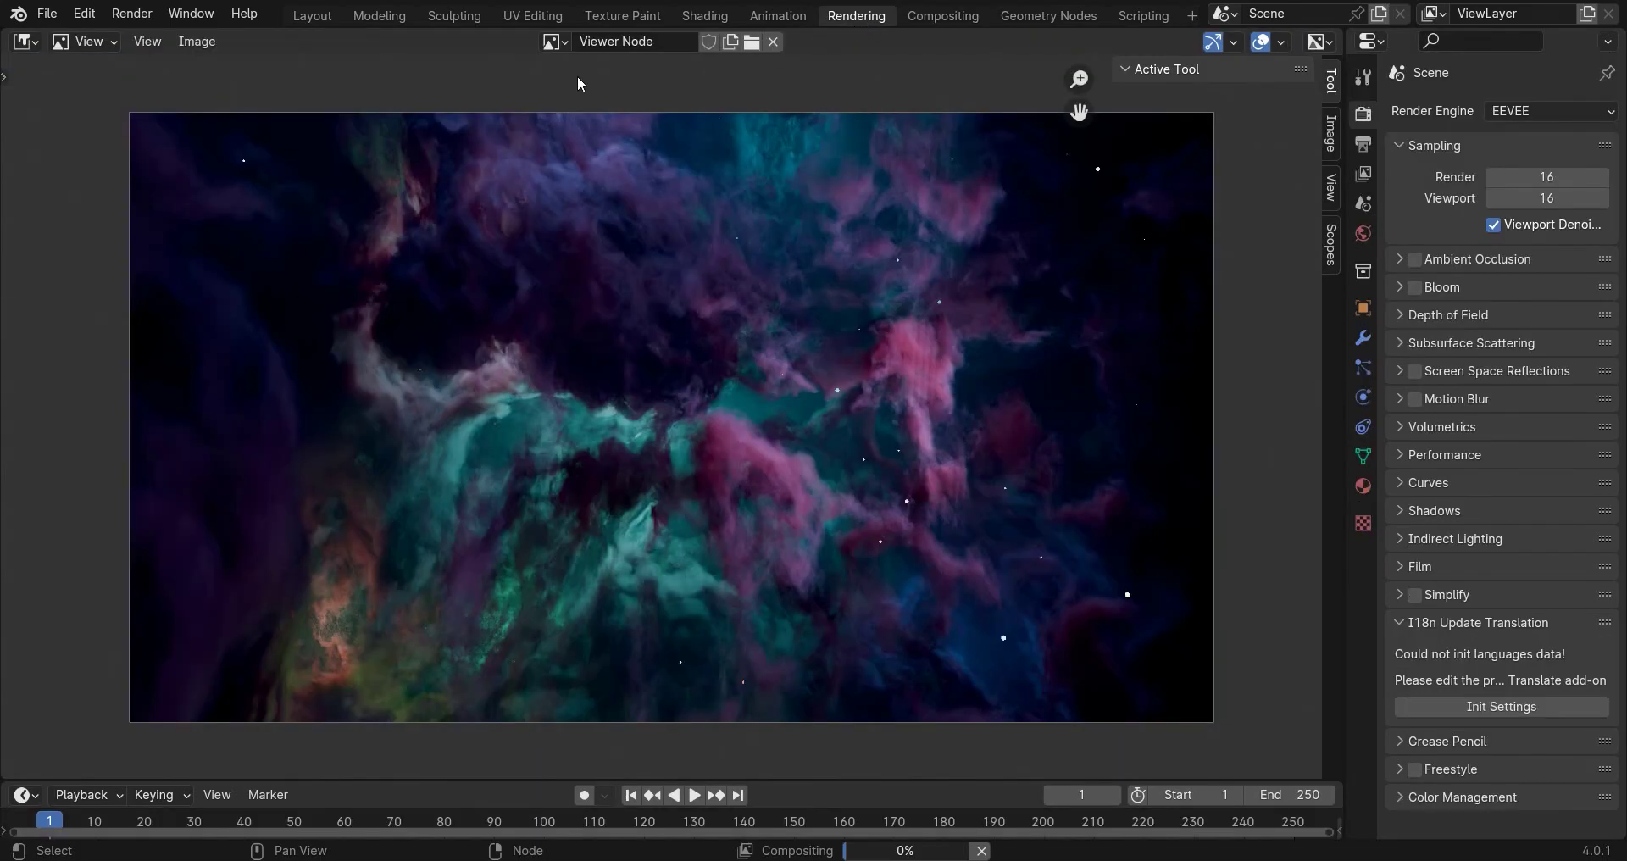
pyautogui.click(555, 41)
pyautogui.click(555, 41)
pyautogui.click(555, 41)
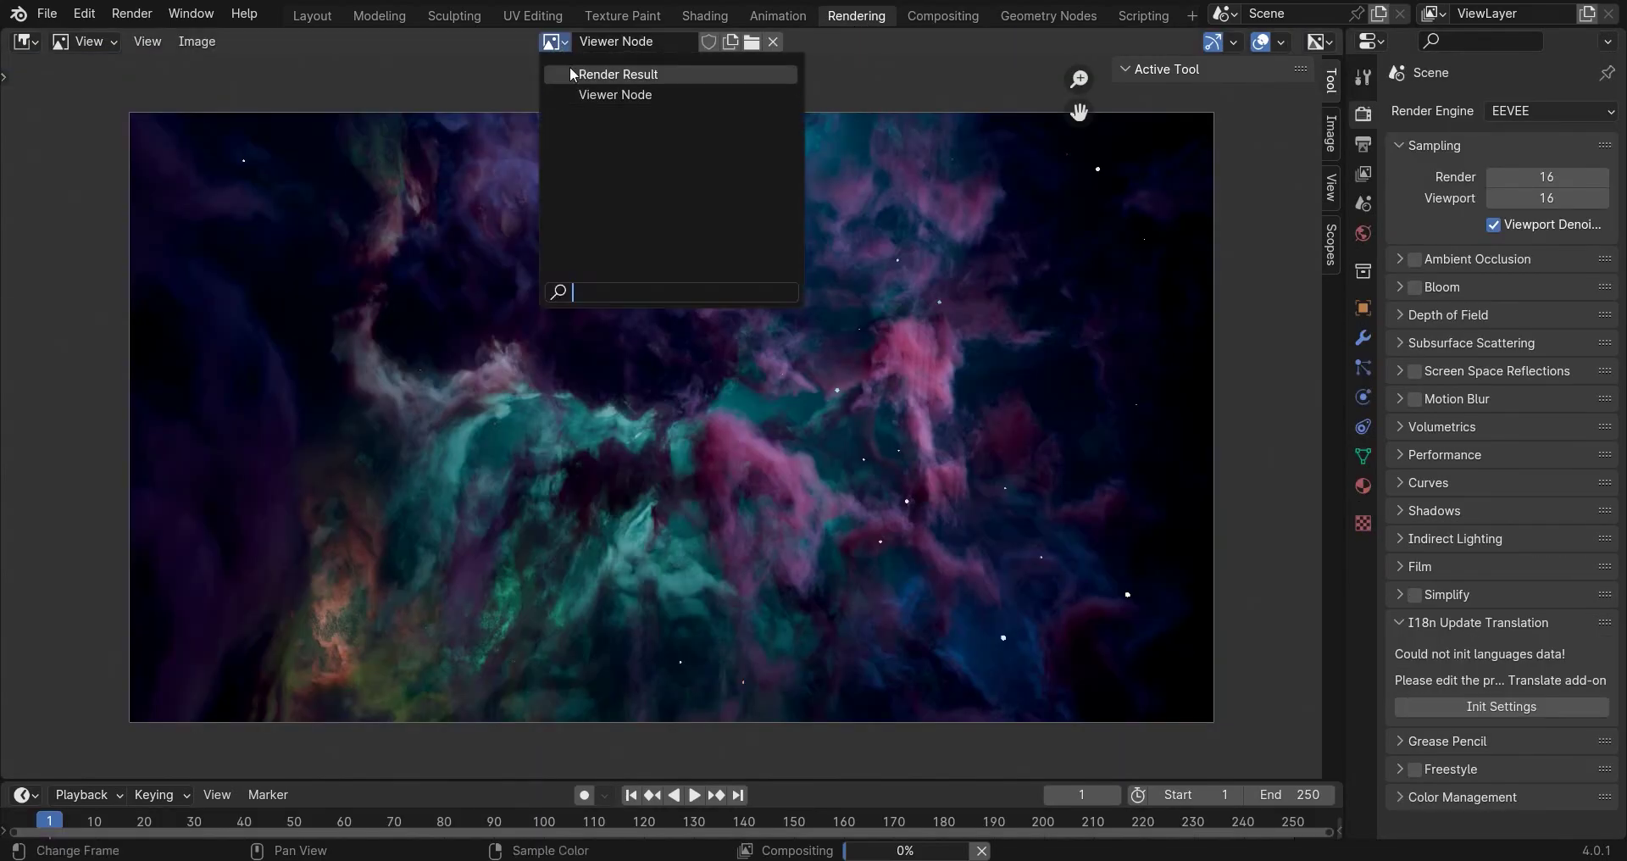
pyautogui.click(574, 75)
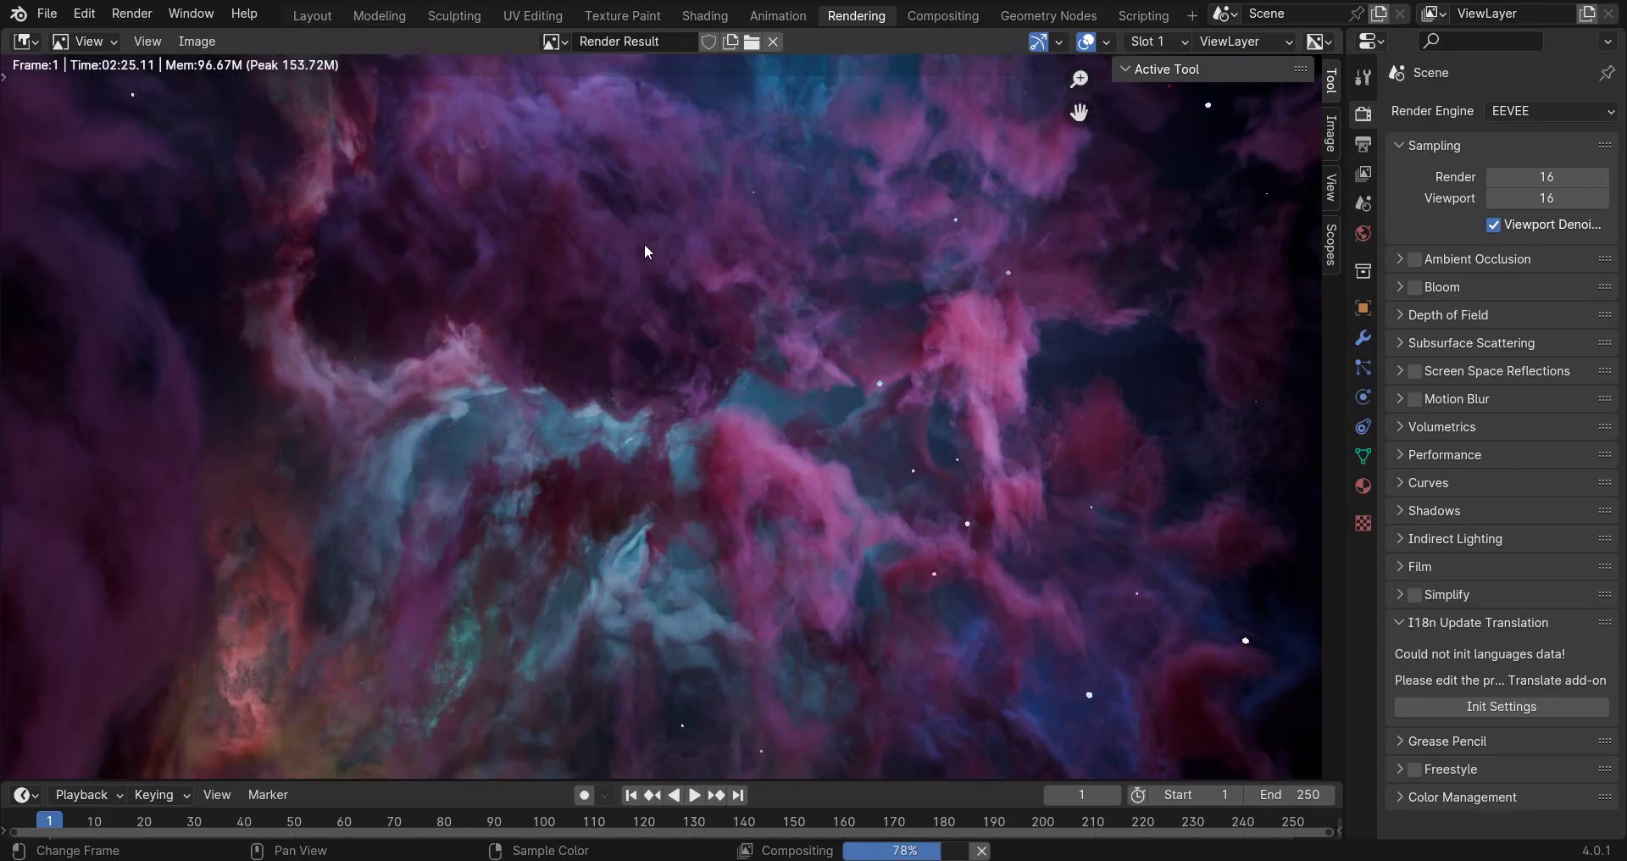
pyautogui.scroll(-1, 644, 247)
pyautogui.click(555, 42)
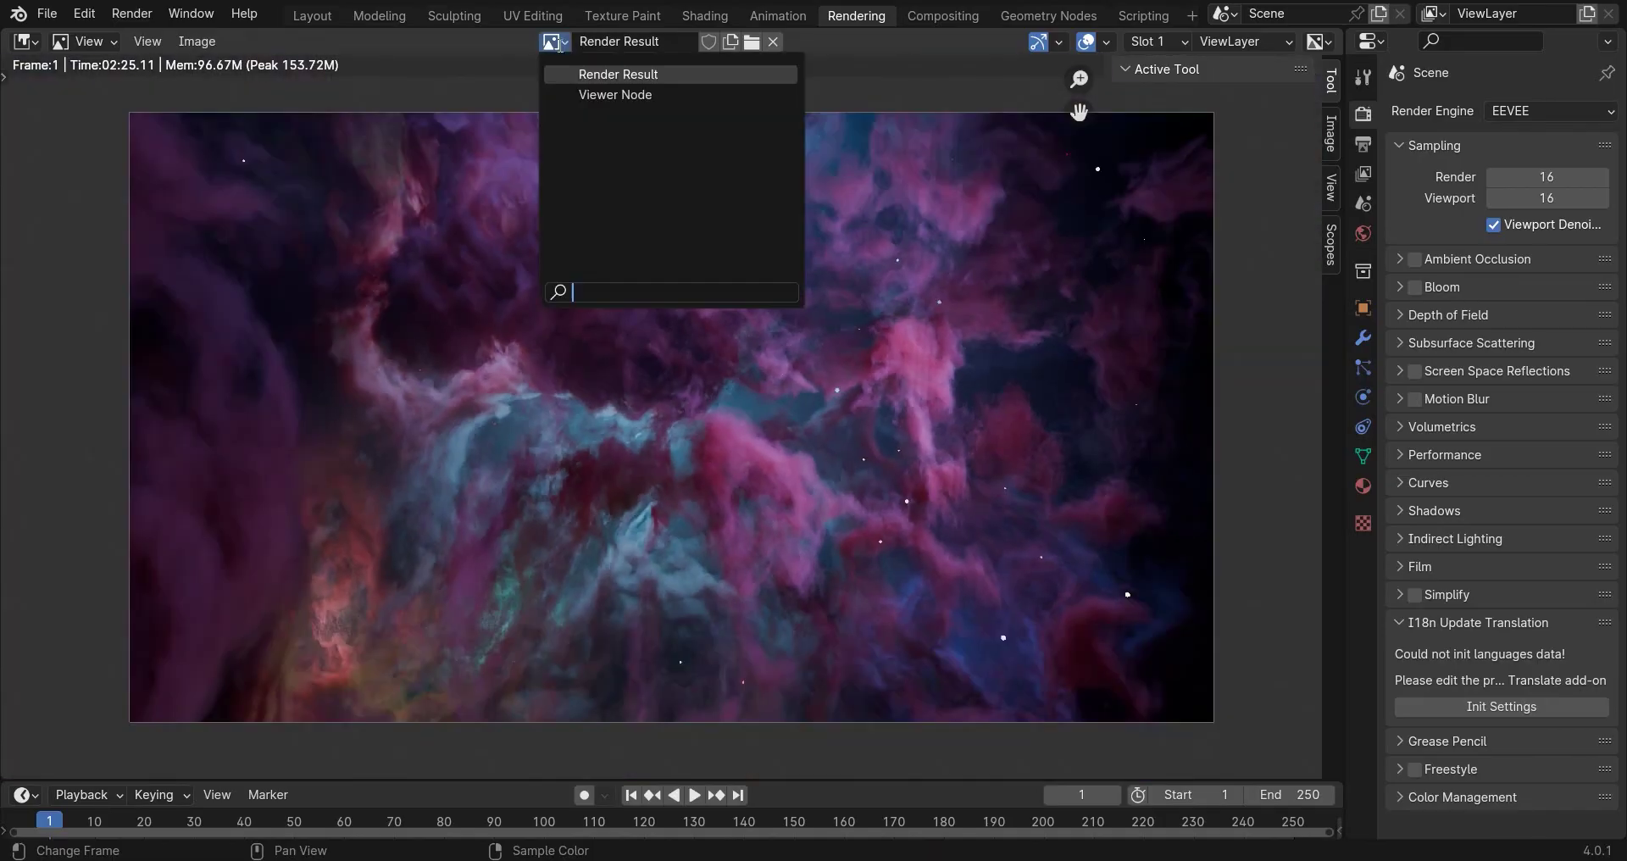
pyautogui.click(618, 91)
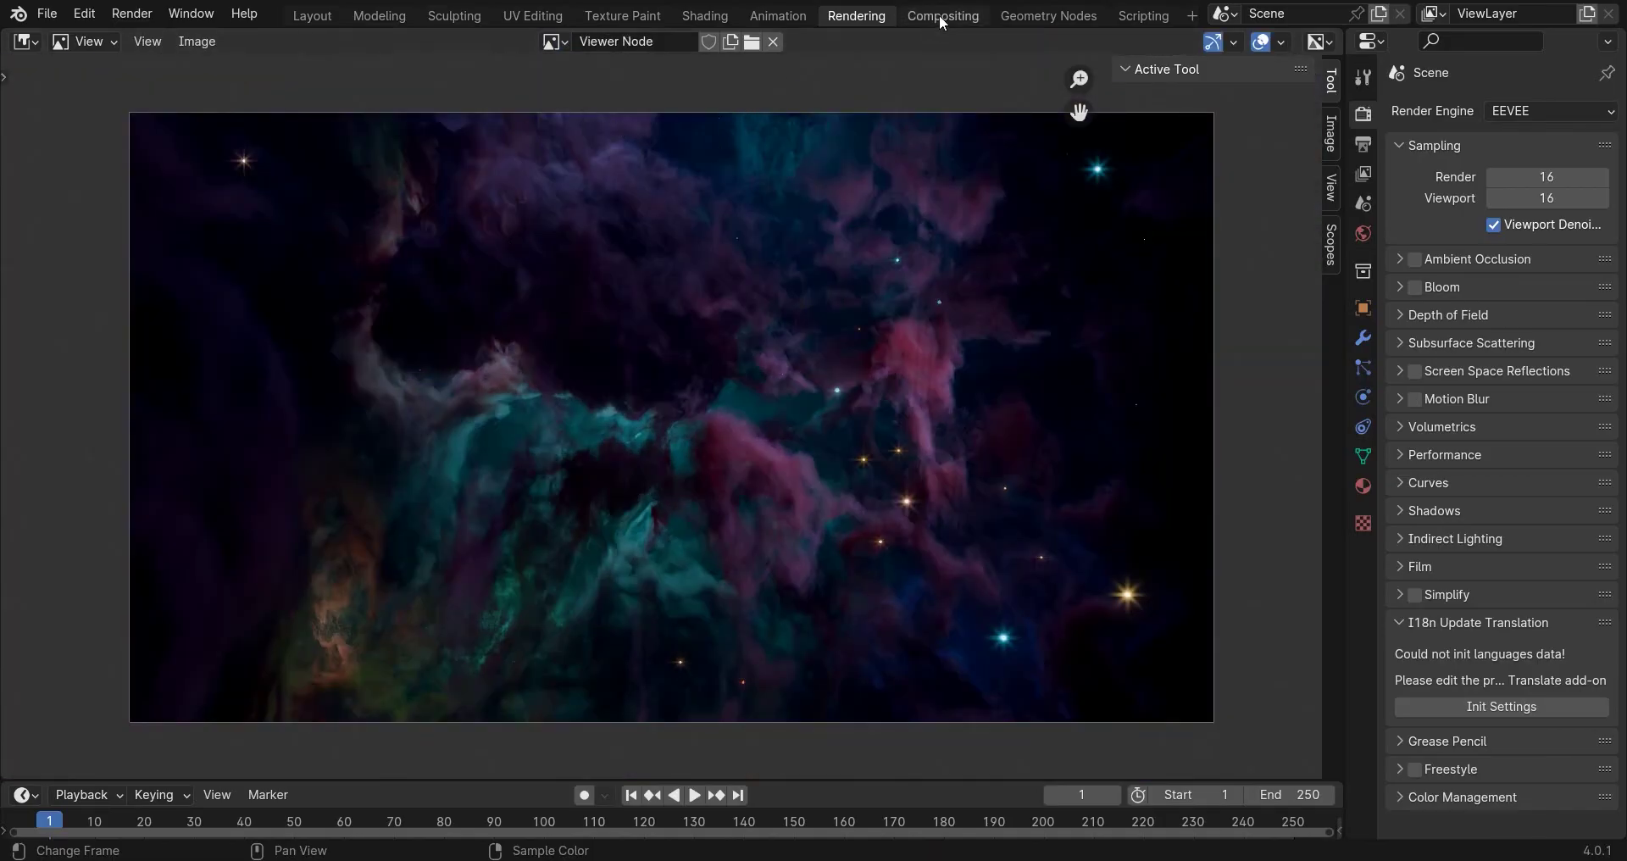
# Set the Hue/Saturation/Value node's value to 0.95 and check the full viewer image.
pyautogui.click(939, 13)
pyautogui.scroll(3, 602, 409)
pyautogui.click(498, 434)
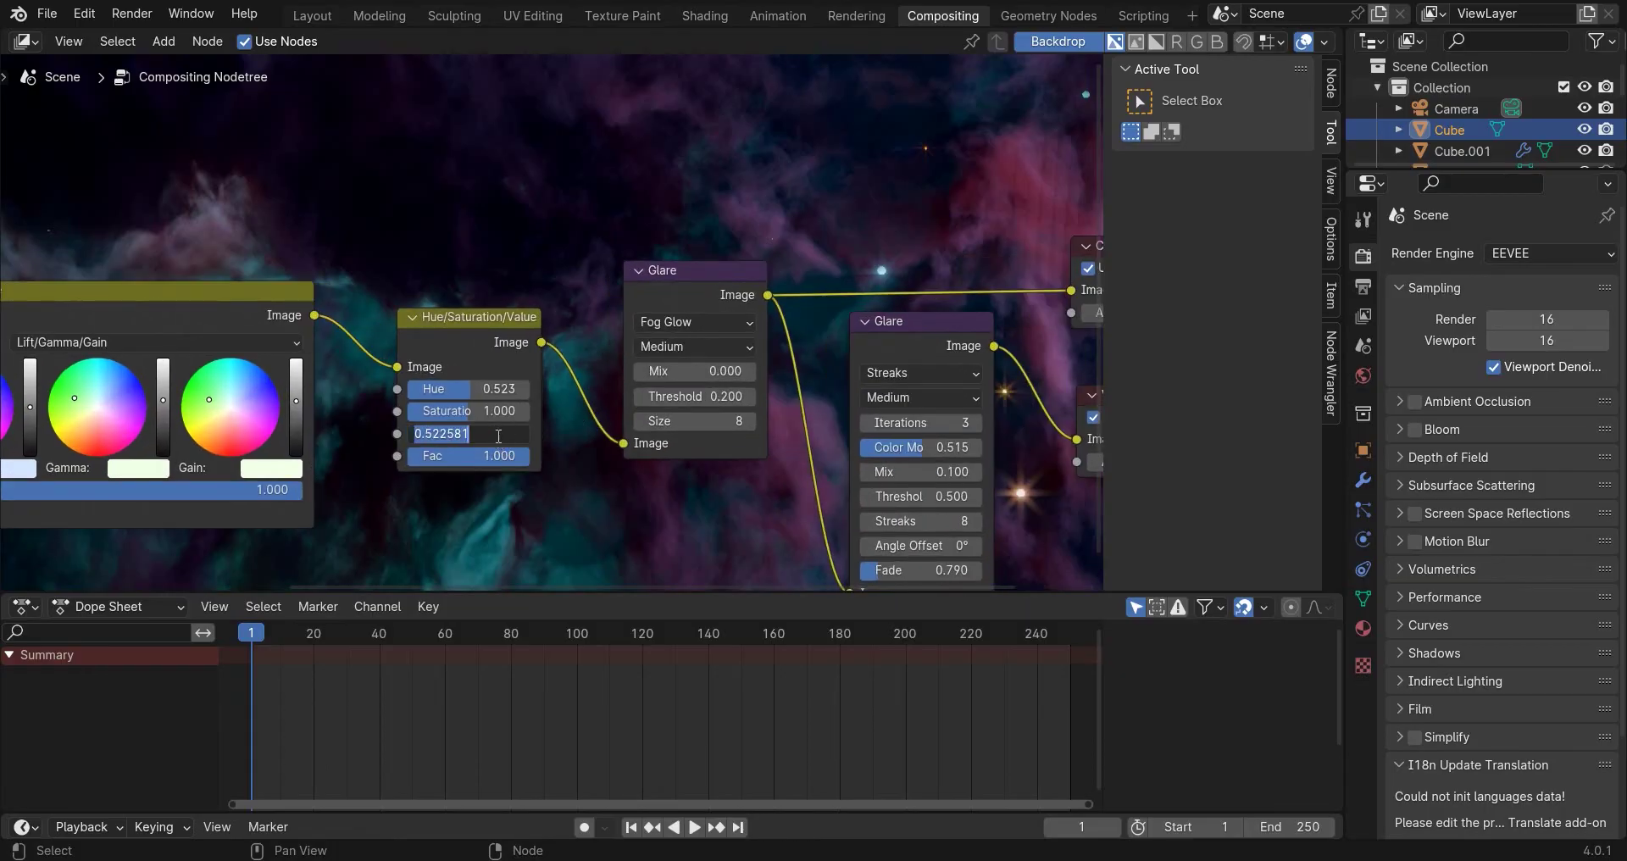
pyautogui.press('BackSpace')
pyautogui.write('0.95')
pyautogui.press('Return')
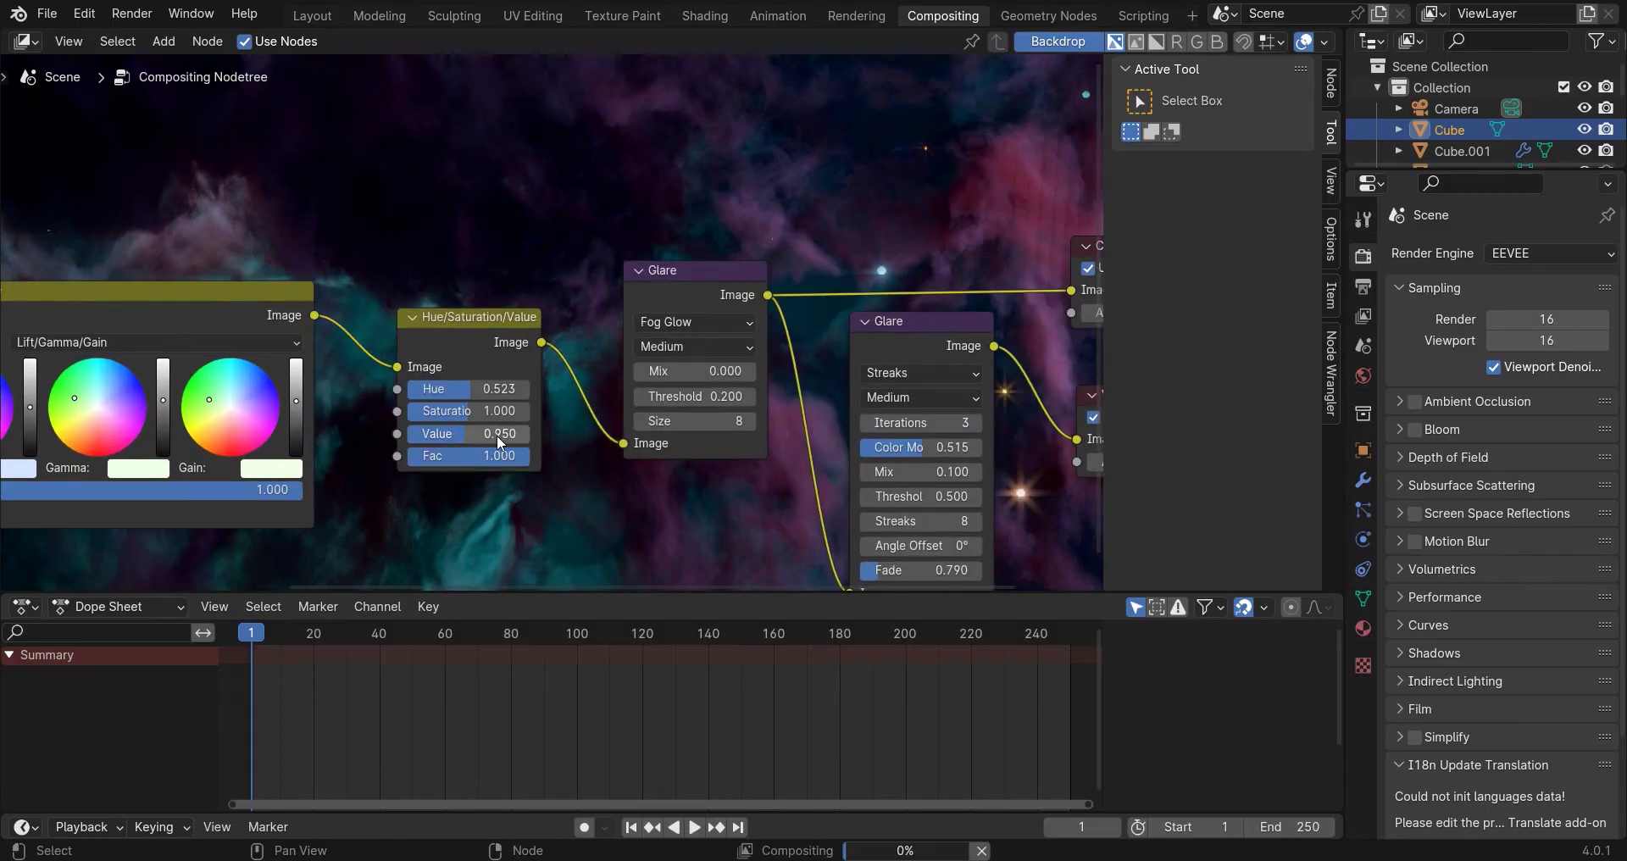
pyautogui.click(880, 17)
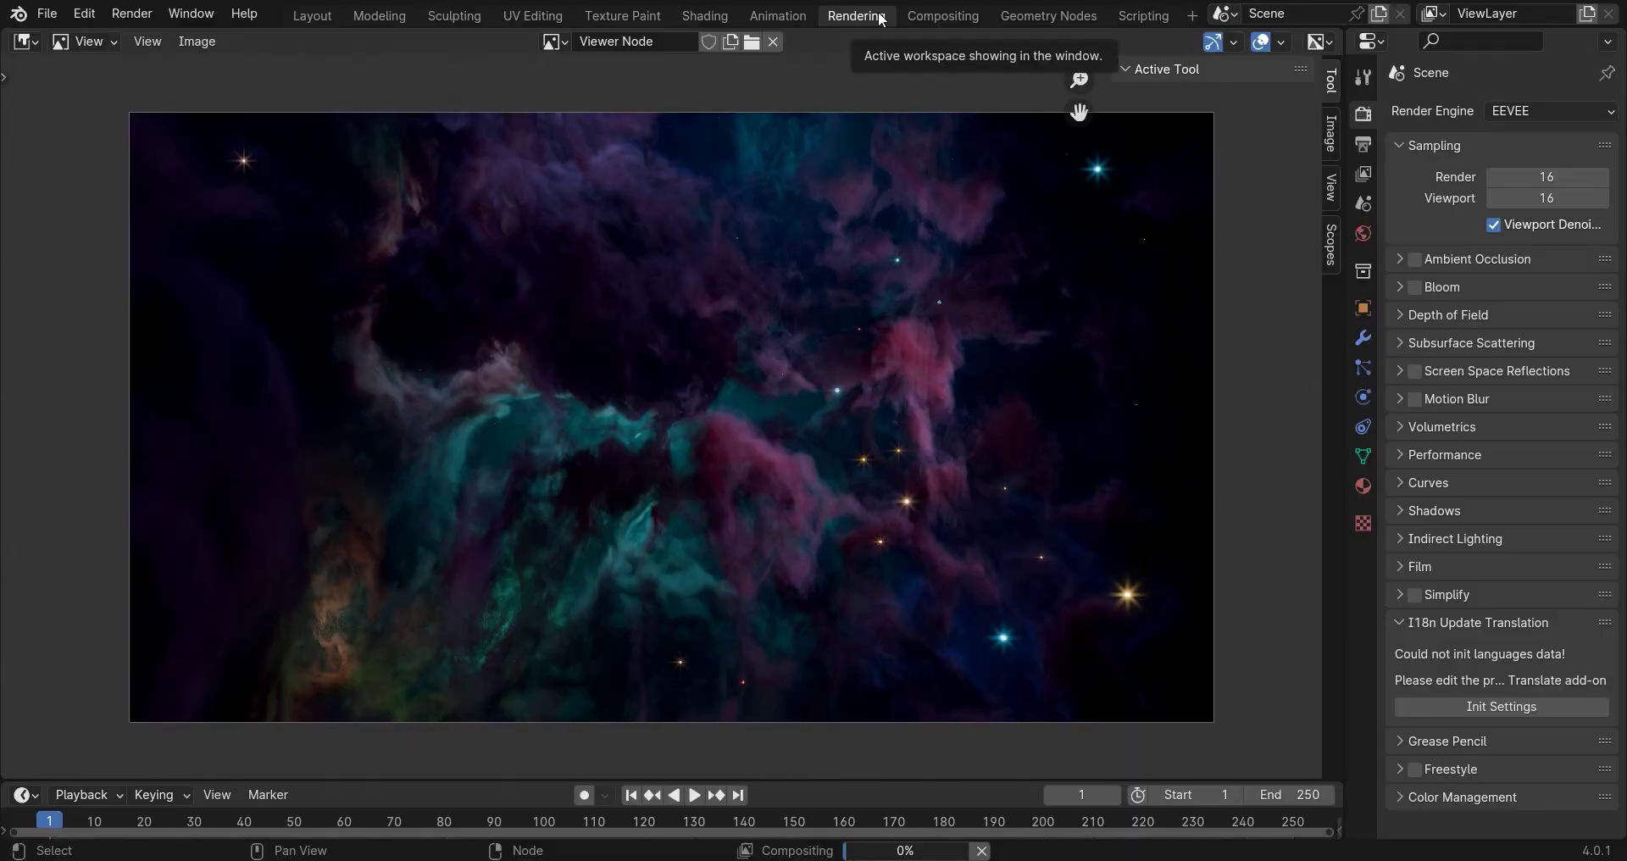